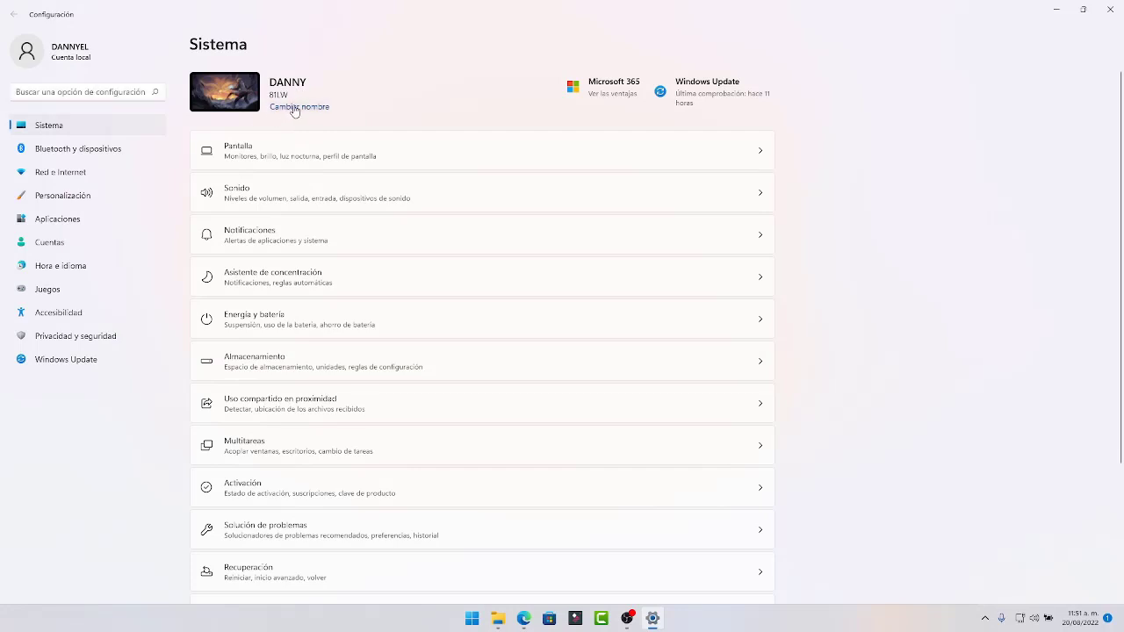
View the dialog for renaming the PC and the app choices for opening the Microsoft 365 benefits, dismissing both
click(296, 108)
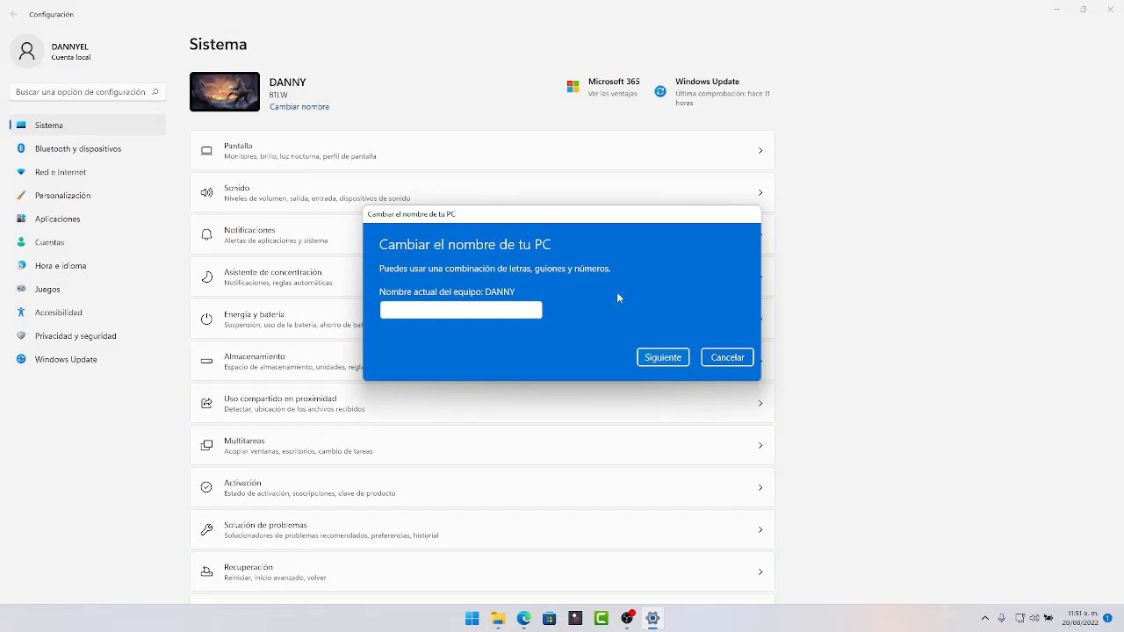
click(726, 358)
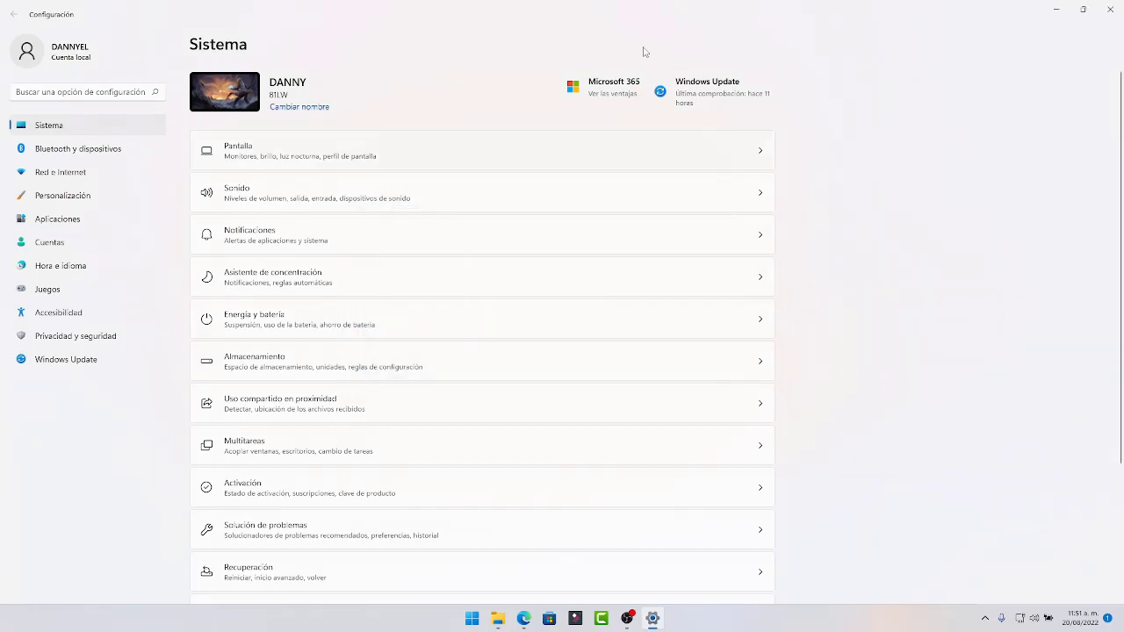
click(604, 95)
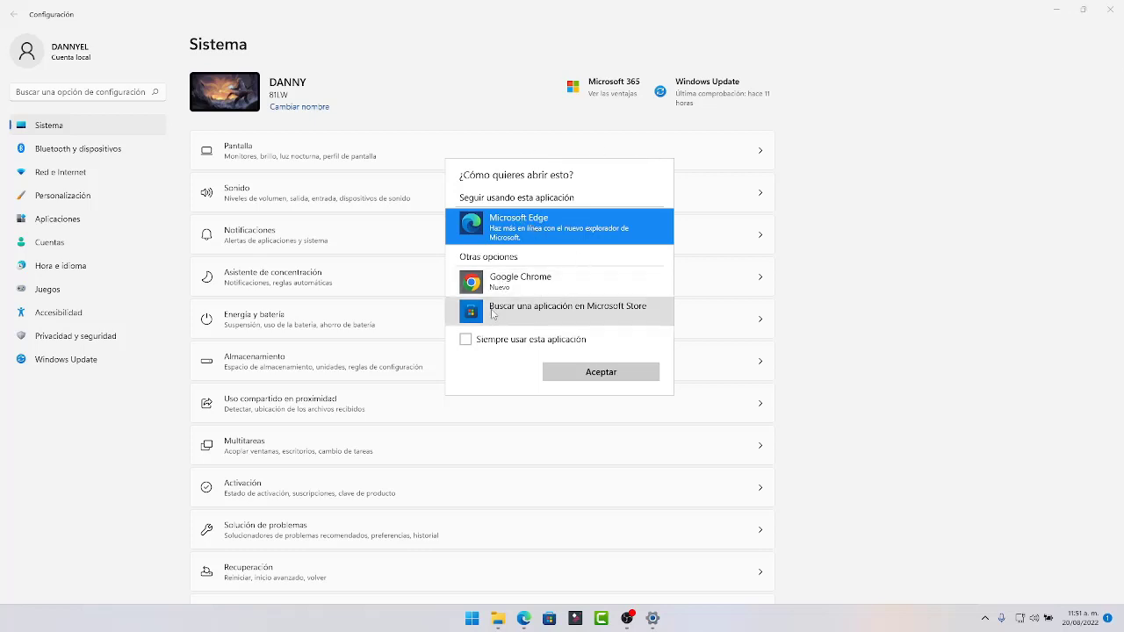
click(865, 252)
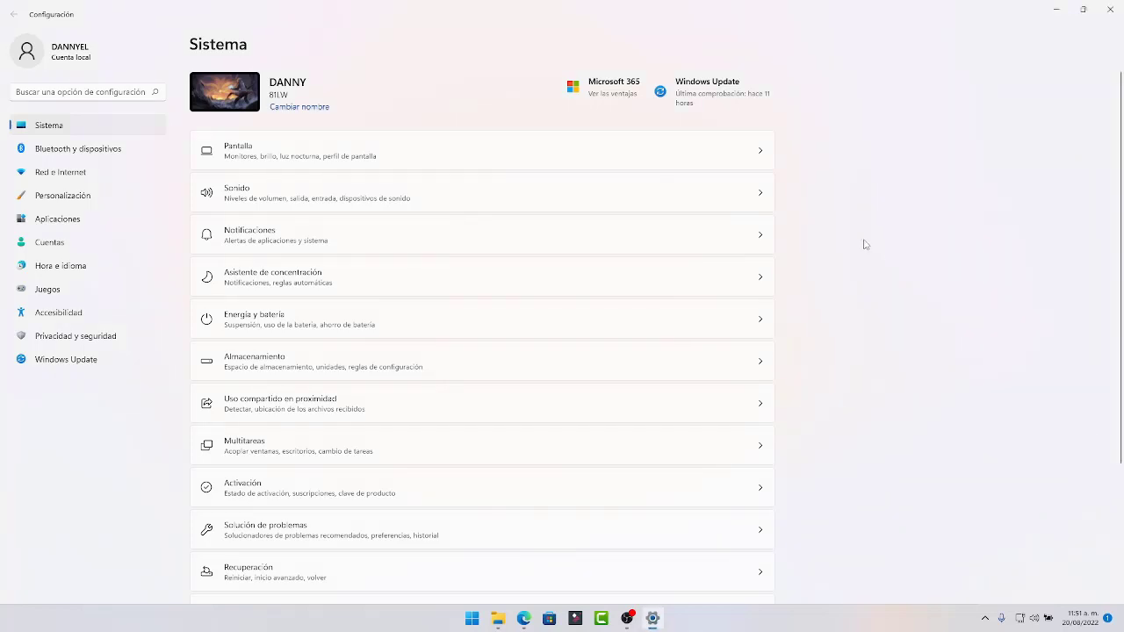
View the Windows Update page, return to Sistema and look through the Pantalla settings
click(718, 108)
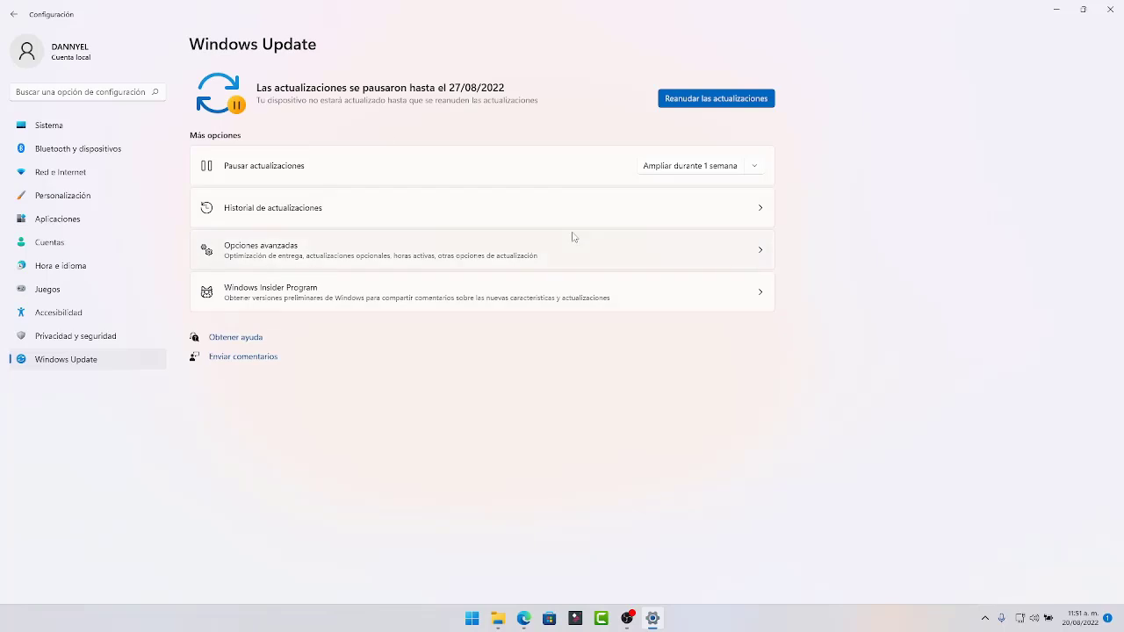
click(76, 132)
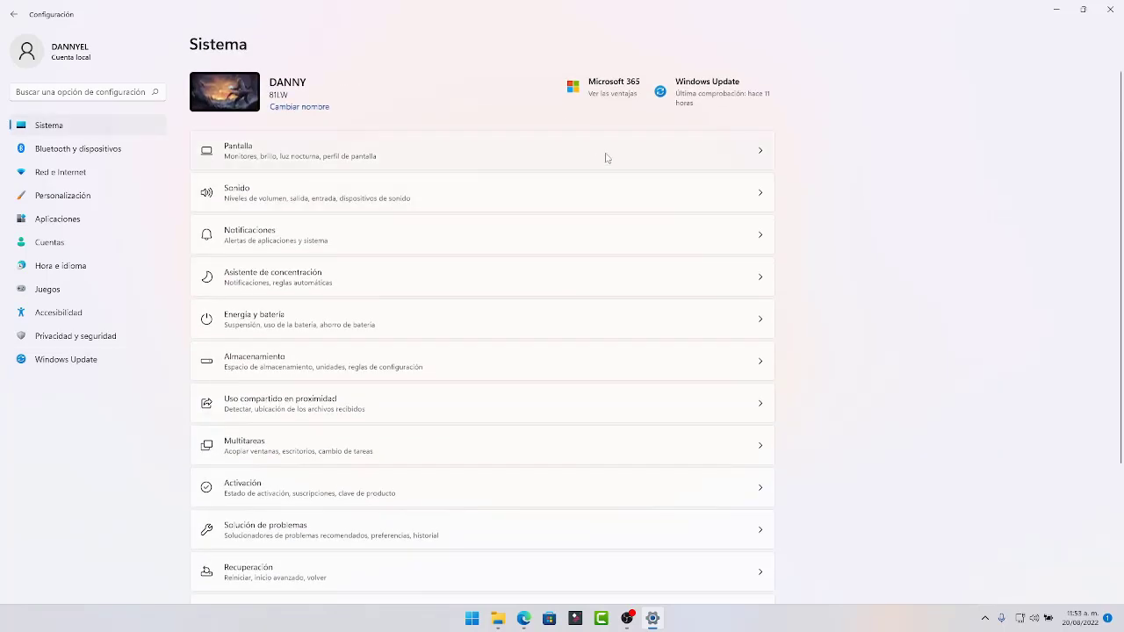
click(322, 155)
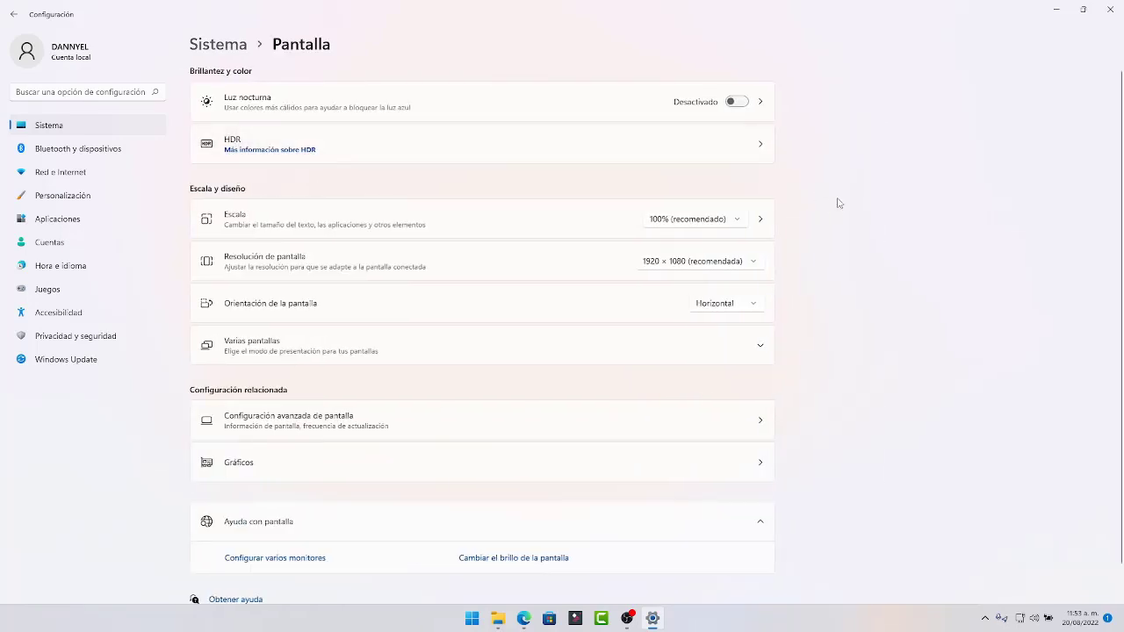
scroll(843, 201, down, 1)
scroll(843, 201, up, 1)
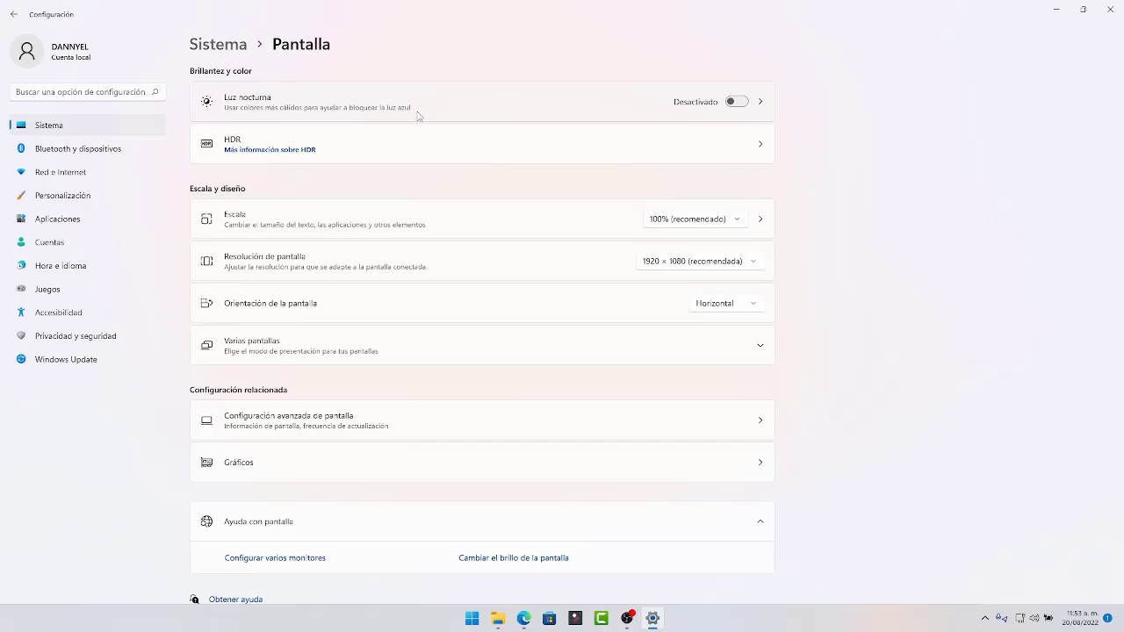
Turn on Luz nocturna, open its detailed settings and turn the night light back off
click(734, 103)
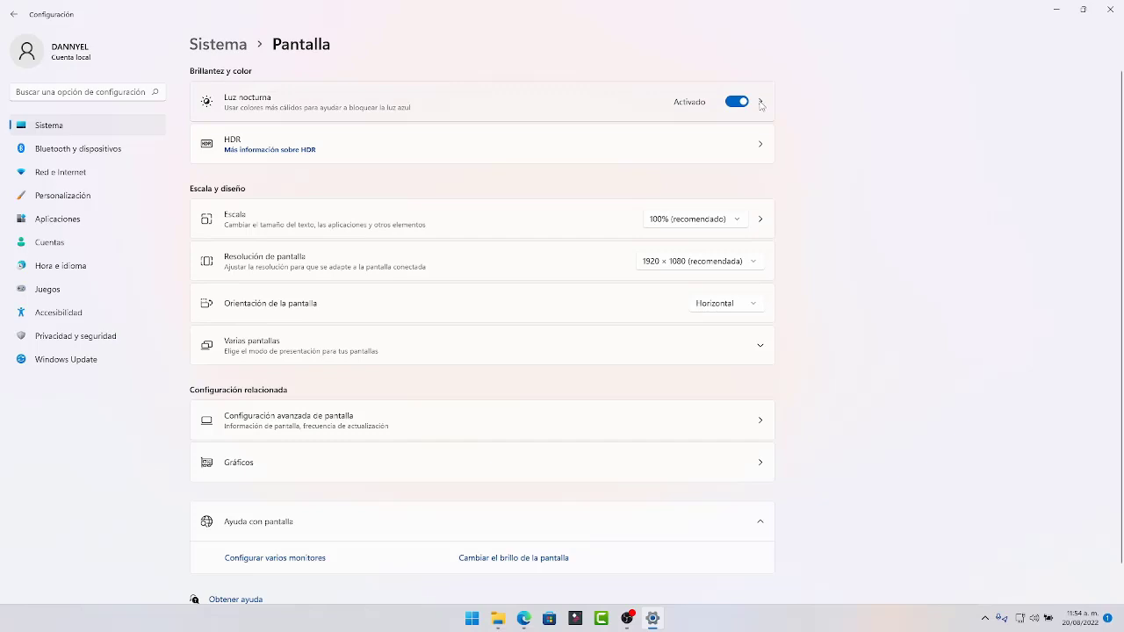
click(760, 104)
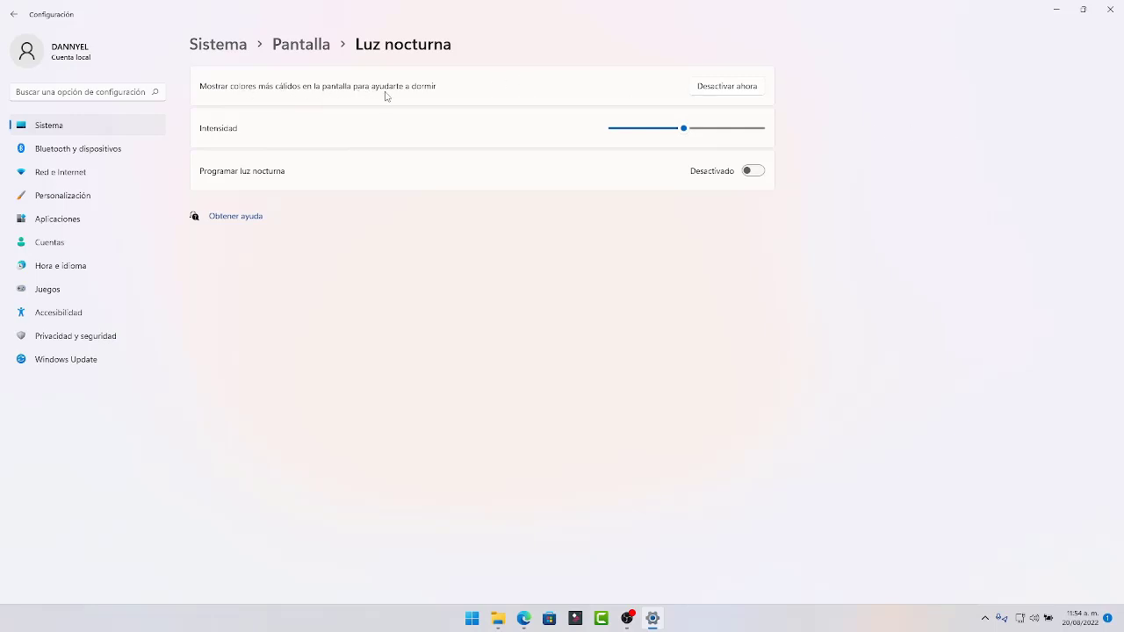
click(723, 88)
Try scheduling Luz nocturna with the Establecer horas option, turn the schedule off again and return to Pantalla
click(753, 171)
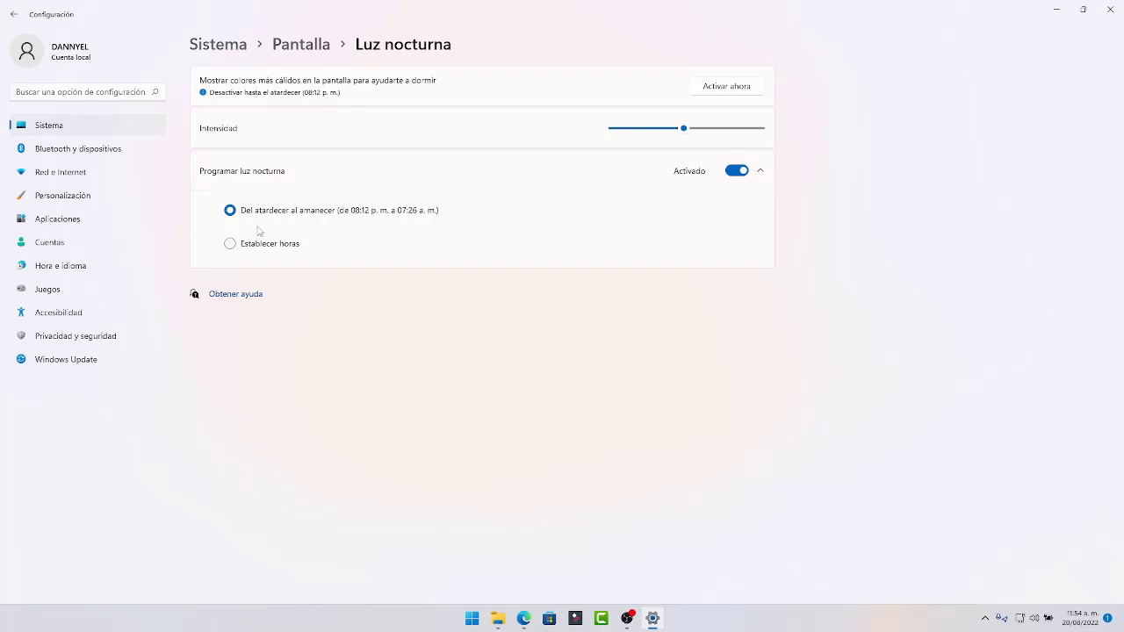
click(231, 246)
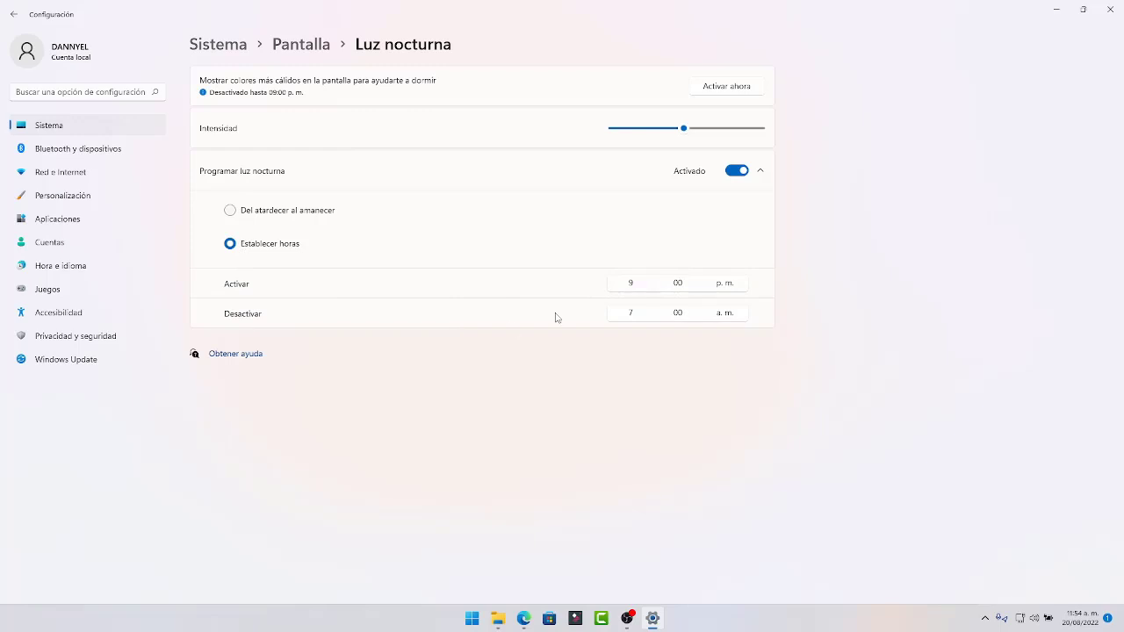
click(740, 175)
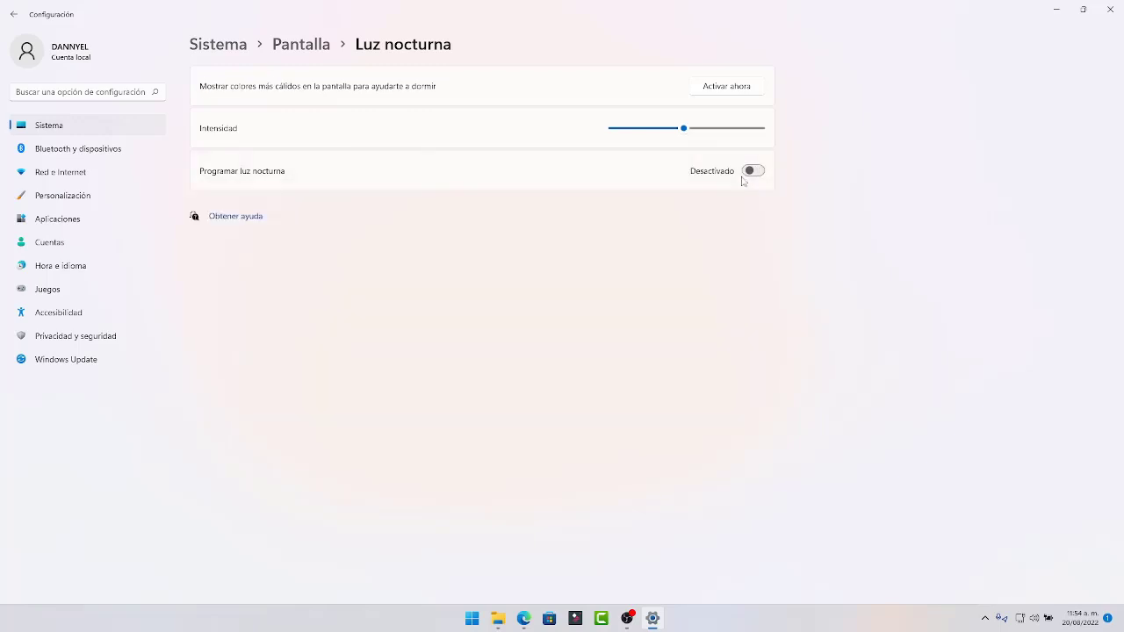
click(298, 48)
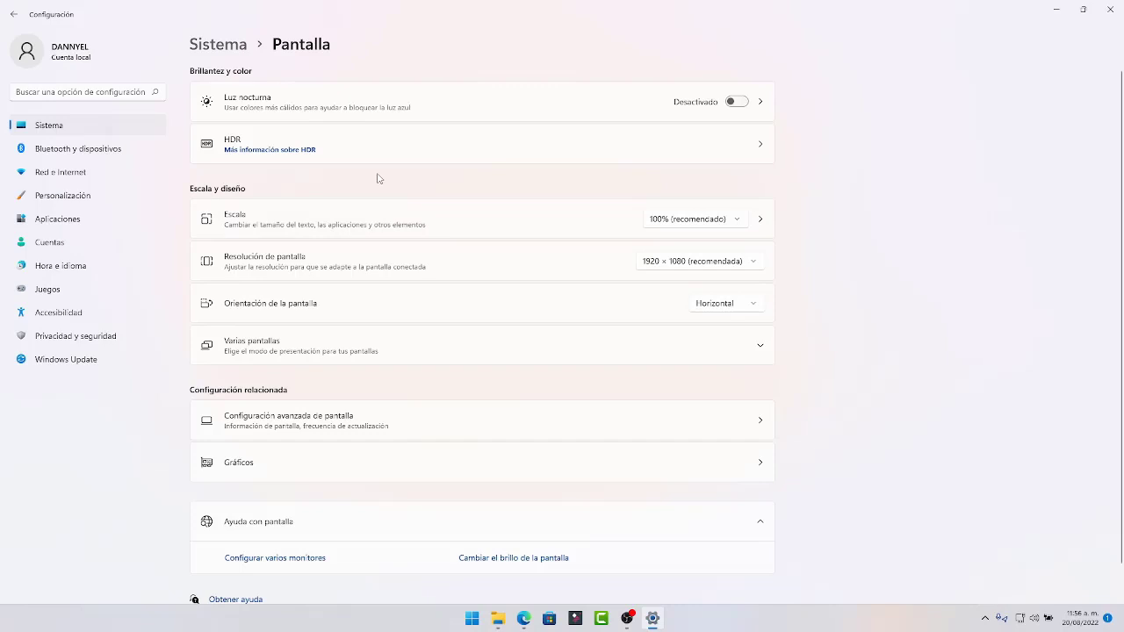
Examine the HDR settings, including the display selection and battery option choices, and return to Pantalla
click(738, 160)
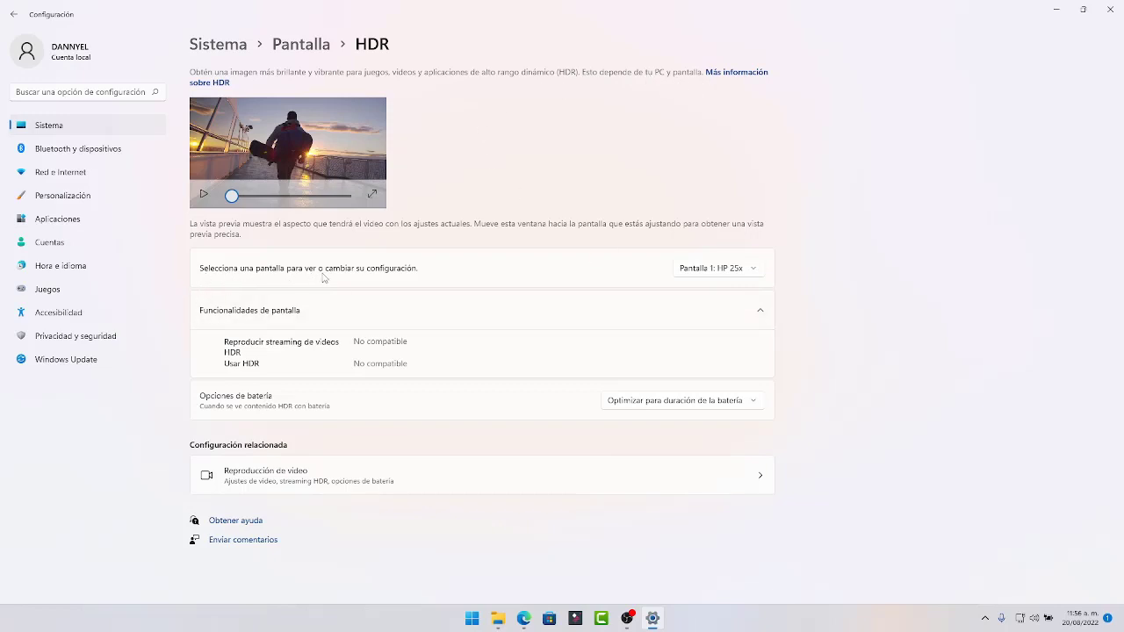
click(707, 274)
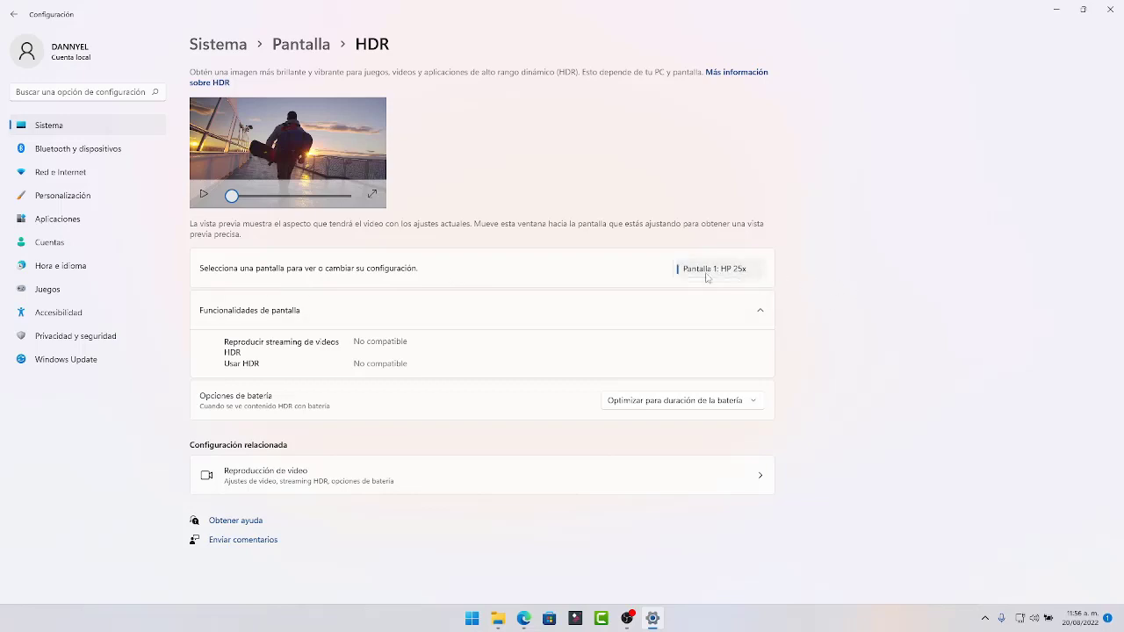
click(710, 274)
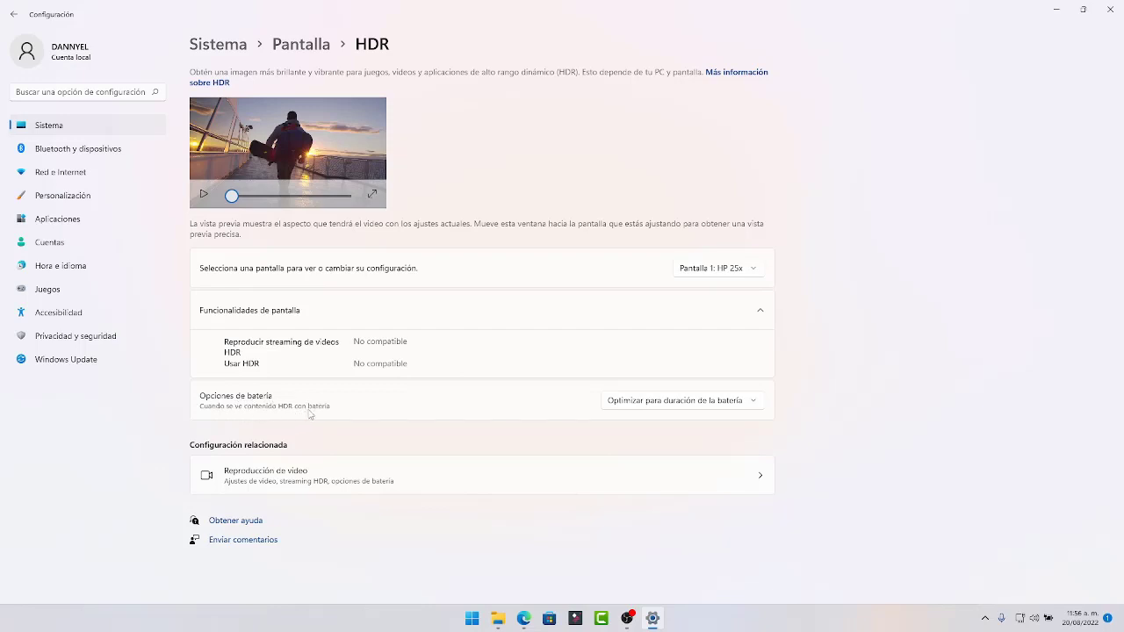
click(738, 403)
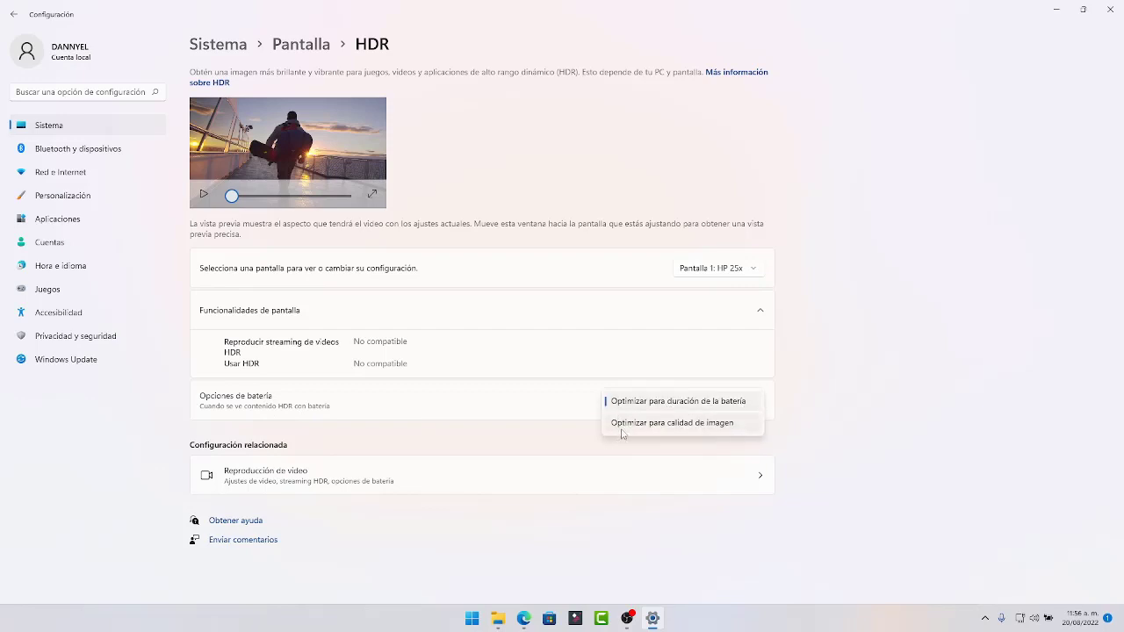
click(871, 421)
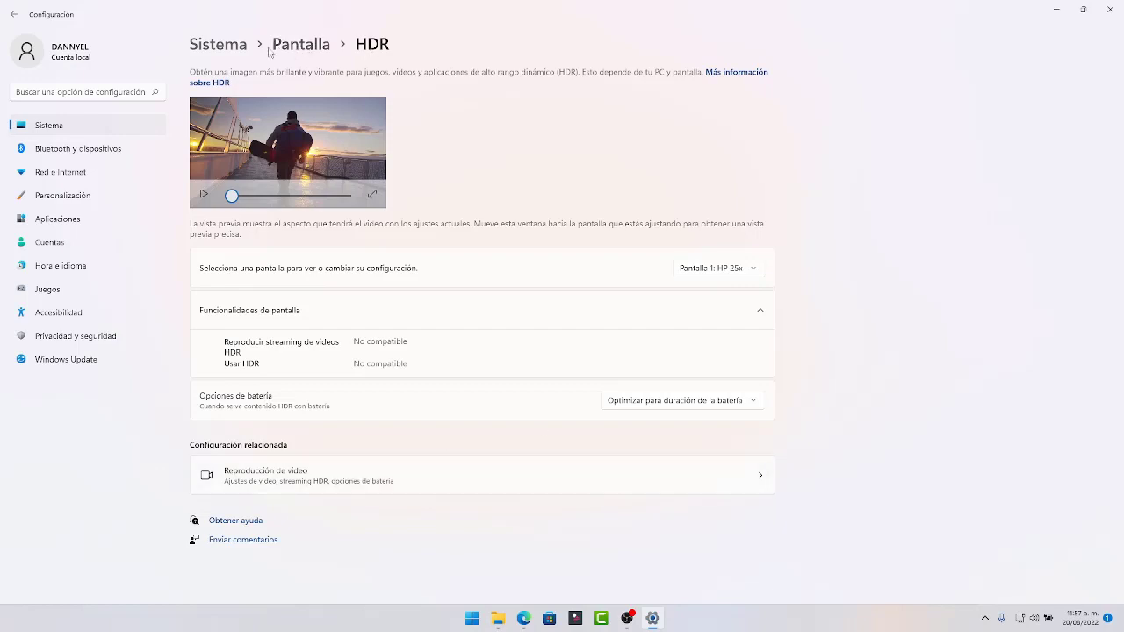
click(297, 46)
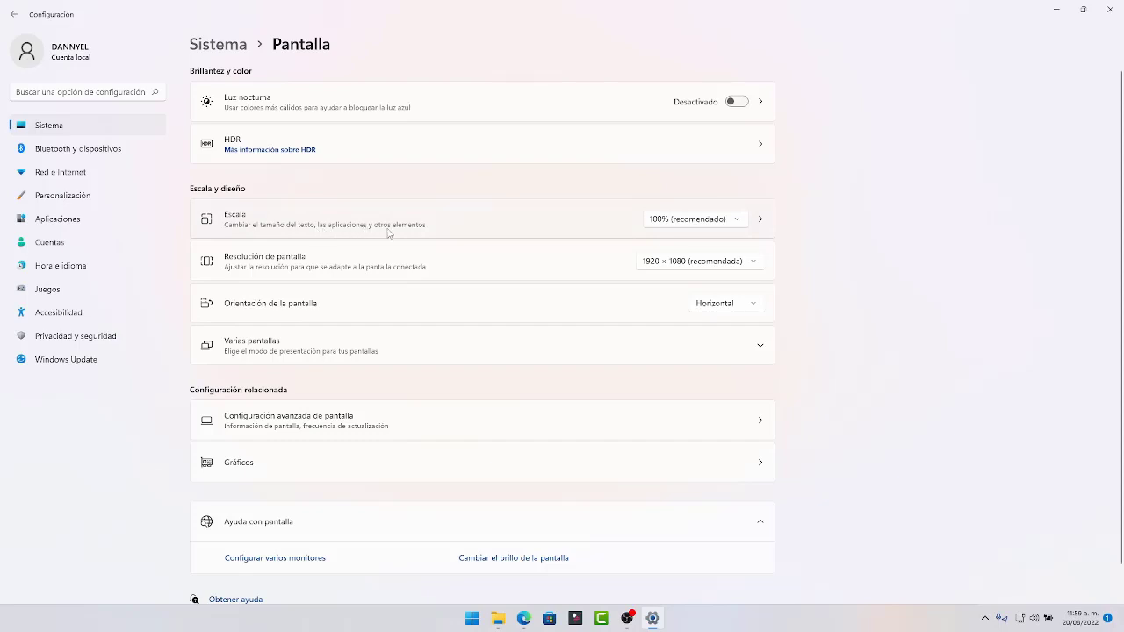
Try the display scale at 125% and restore it to 100% (recomendado)
click(686, 220)
click(853, 233)
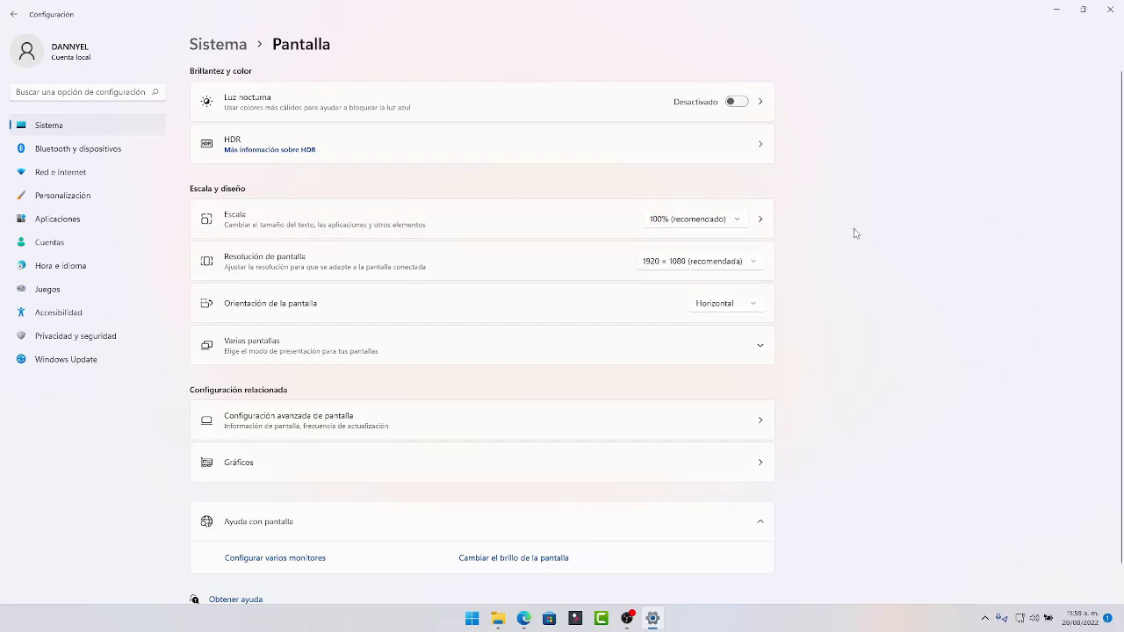
click(710, 221)
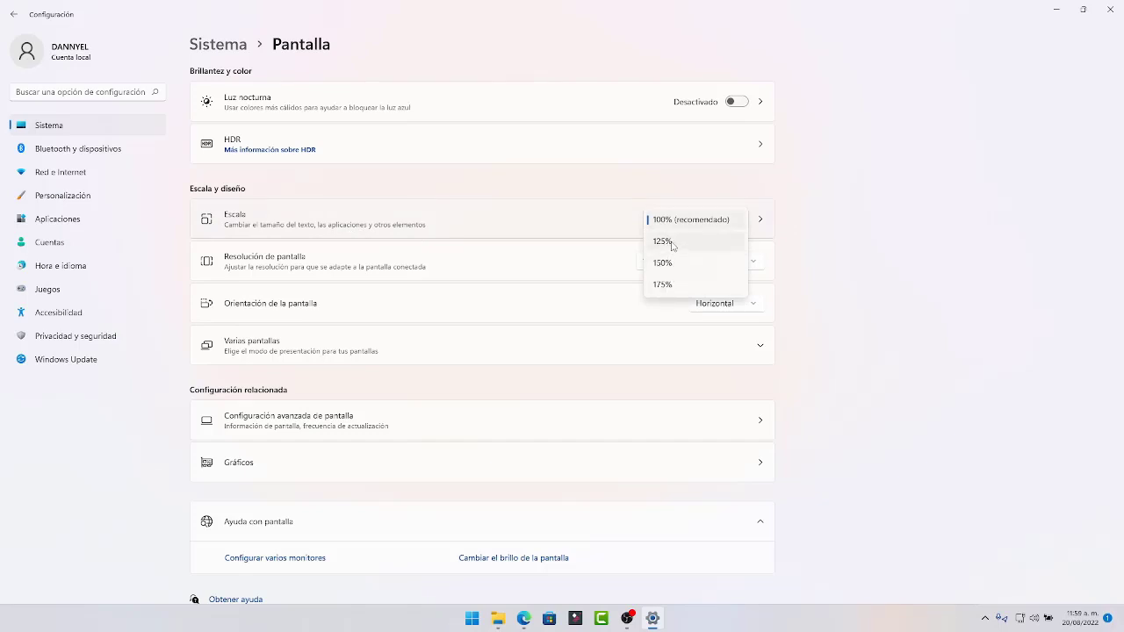
click(676, 241)
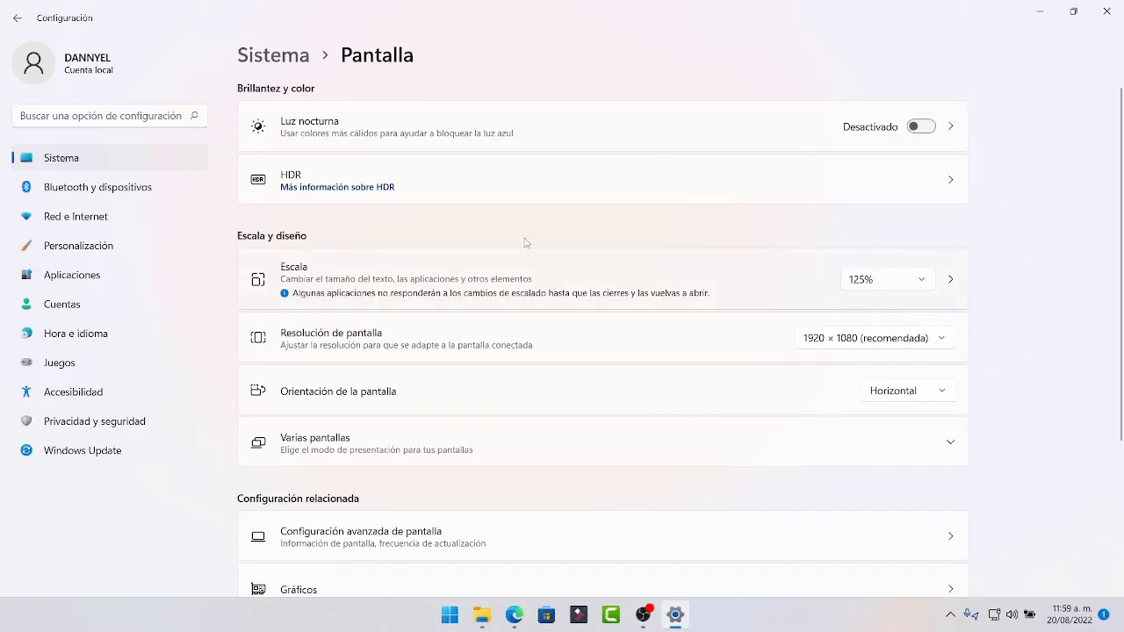
click(869, 281)
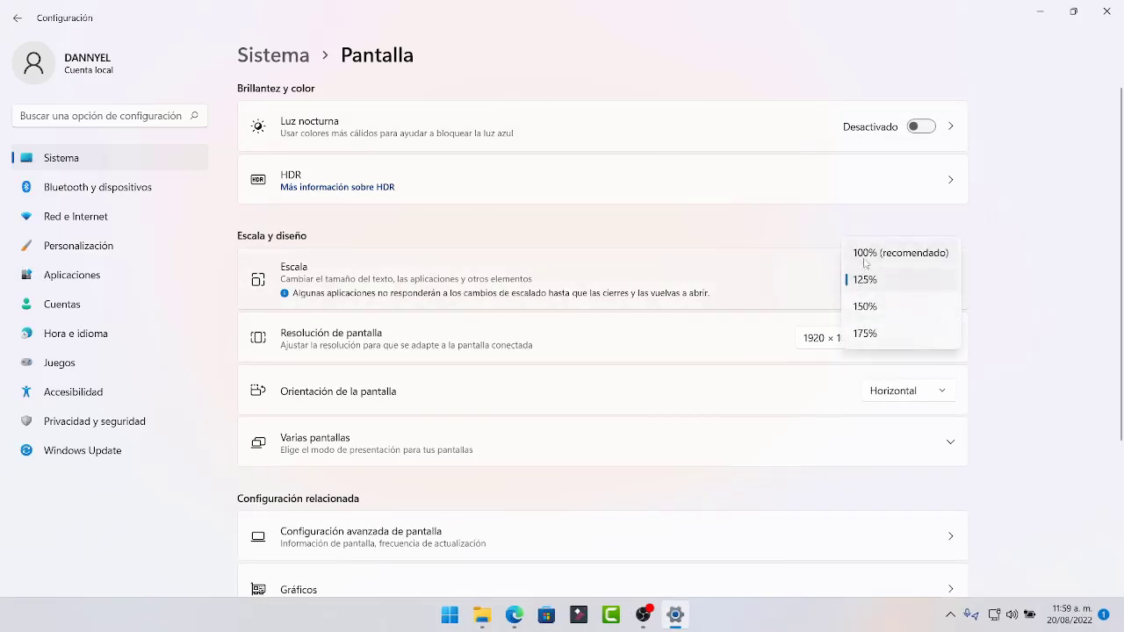
click(878, 254)
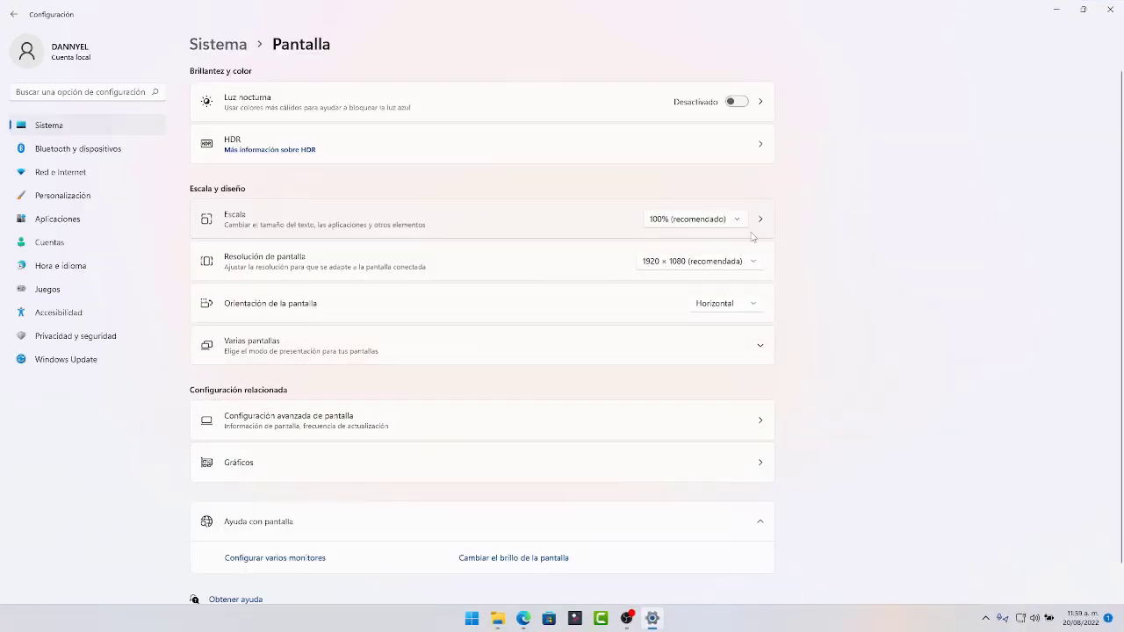
View the custom scaling page and its related Tamaño de texto settings, and go back to Pantalla
click(759, 220)
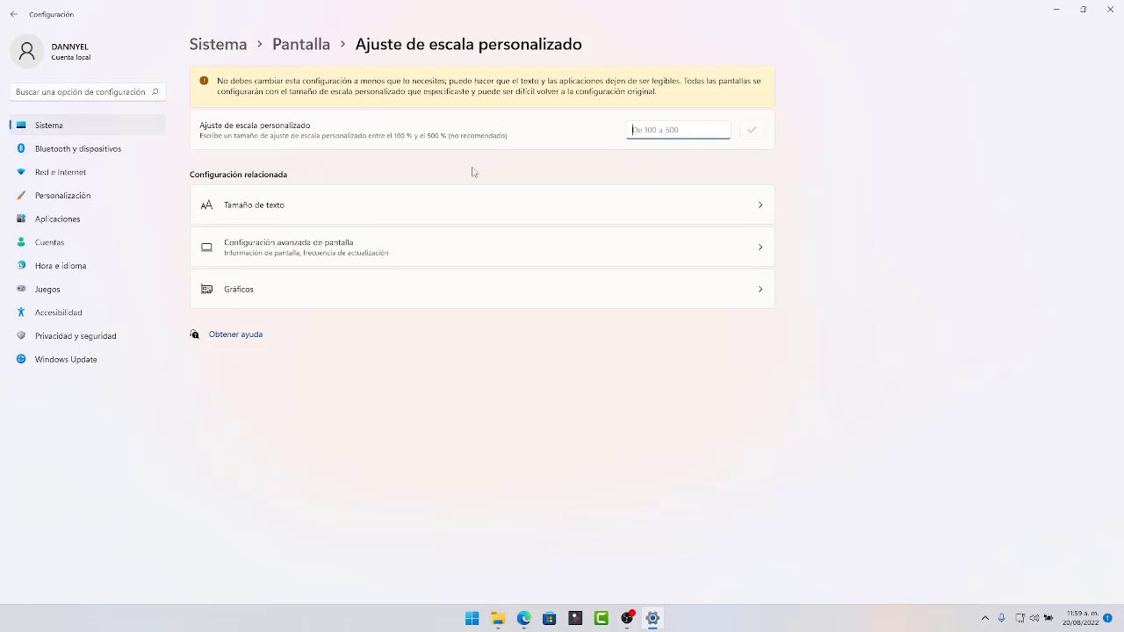
click(758, 208)
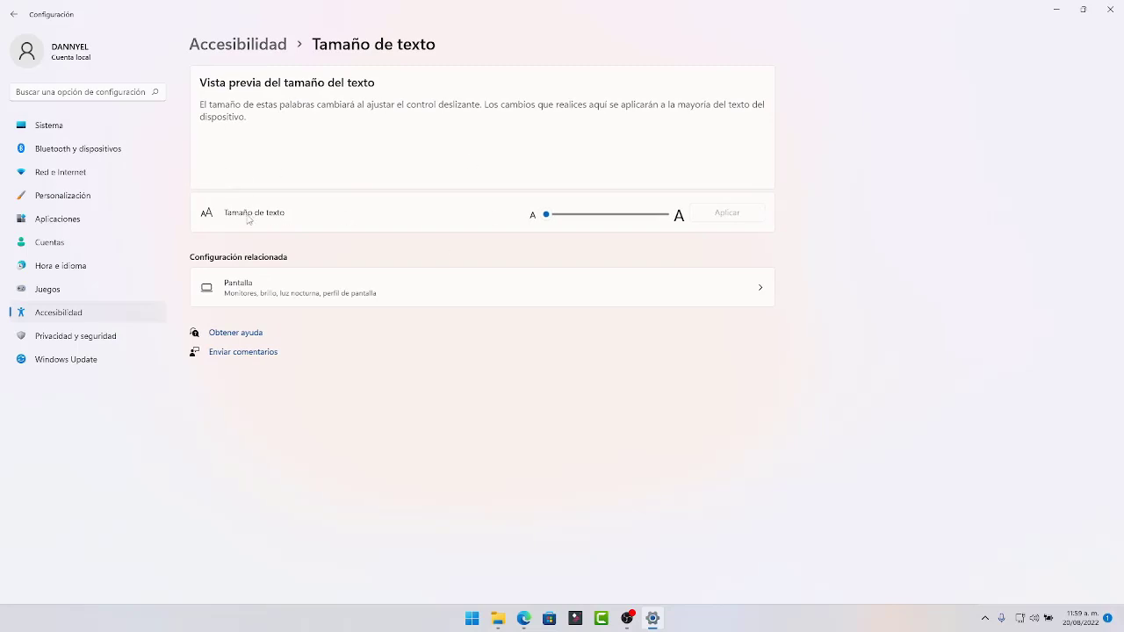
mouse_move(546, 215)
mouse_down()
mouse_move(649, 216)
mouse_move(546, 215)
mouse_up()
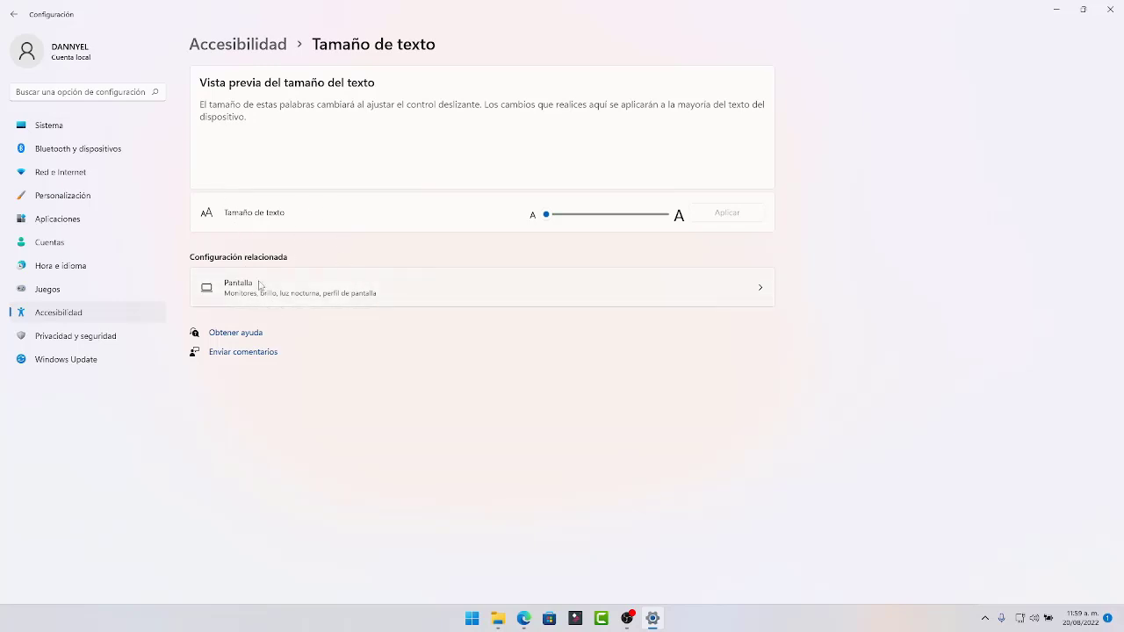
click(632, 306)
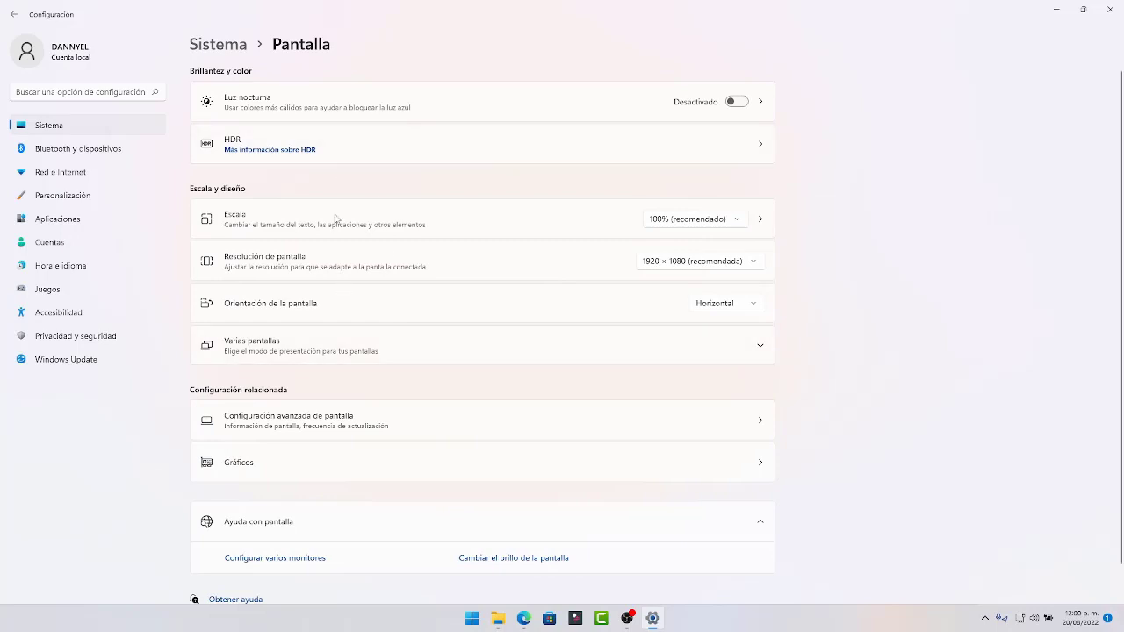
Examine the advanced display settings and available displays through the custom scaling page, and return to Pantalla
click(760, 221)
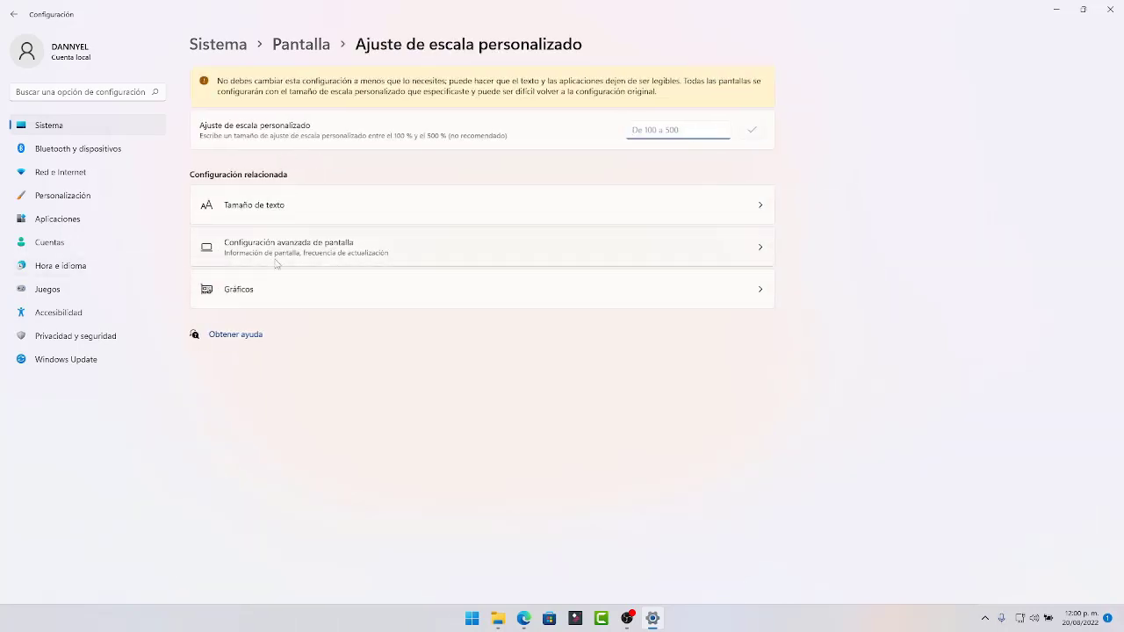
click(760, 248)
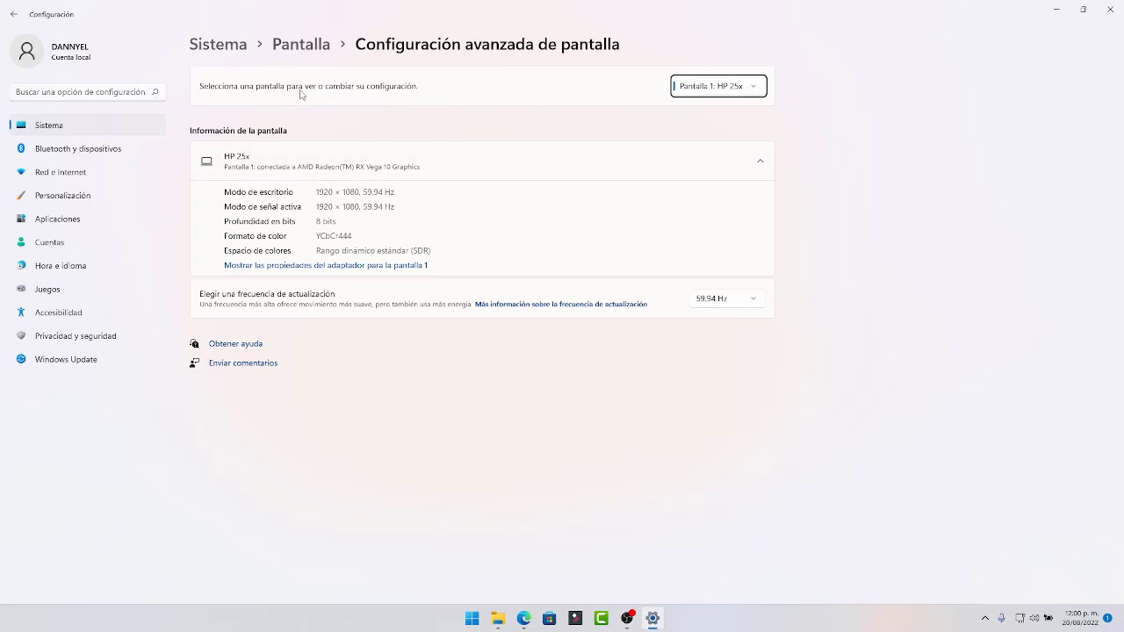
click(764, 91)
click(854, 110)
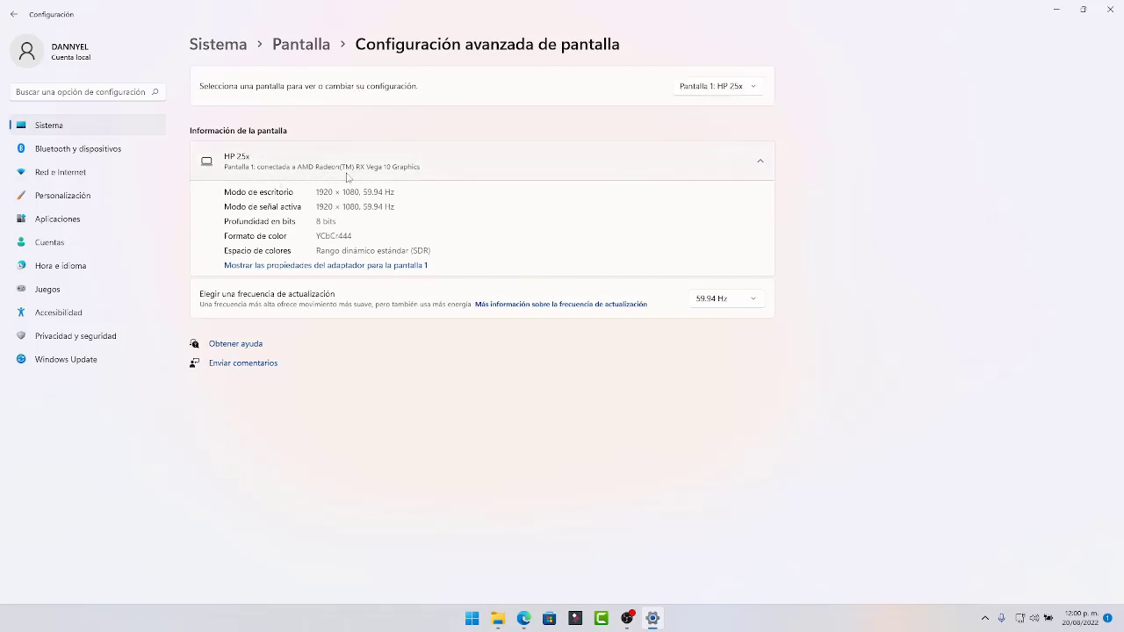
click(290, 46)
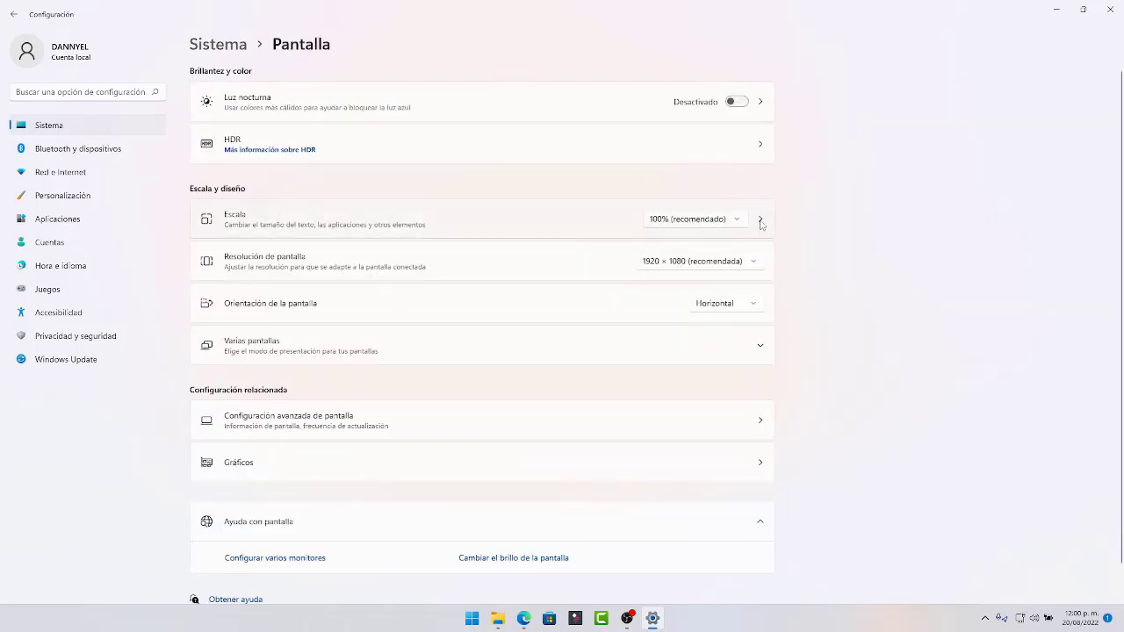
Open the Gráficos settings from the custom scaling page's related configuration
click(761, 222)
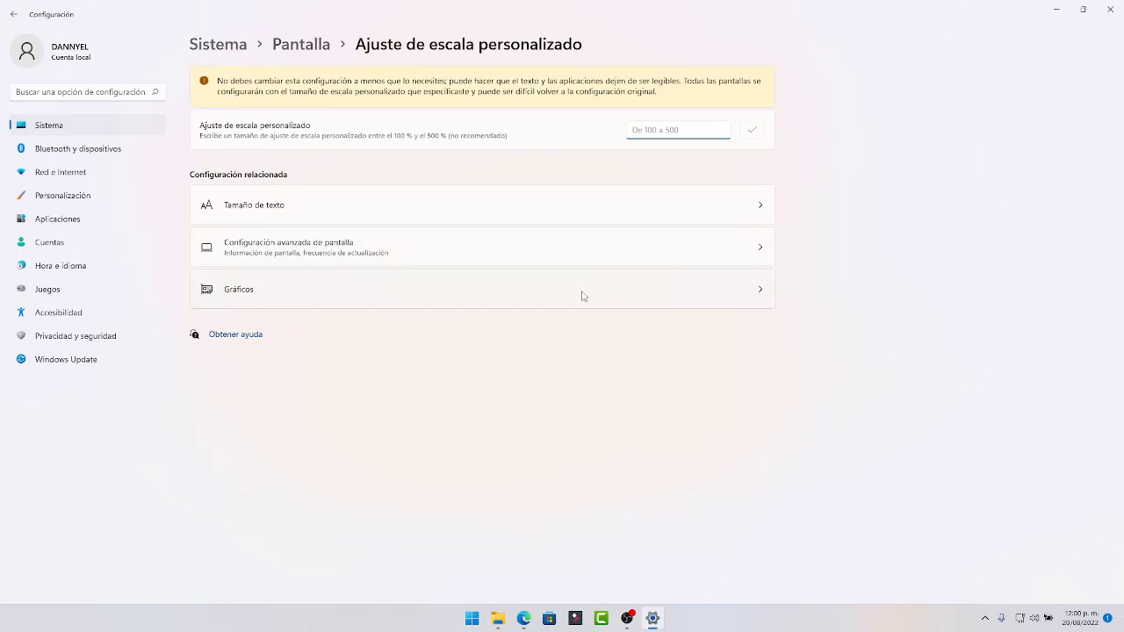
click(760, 292)
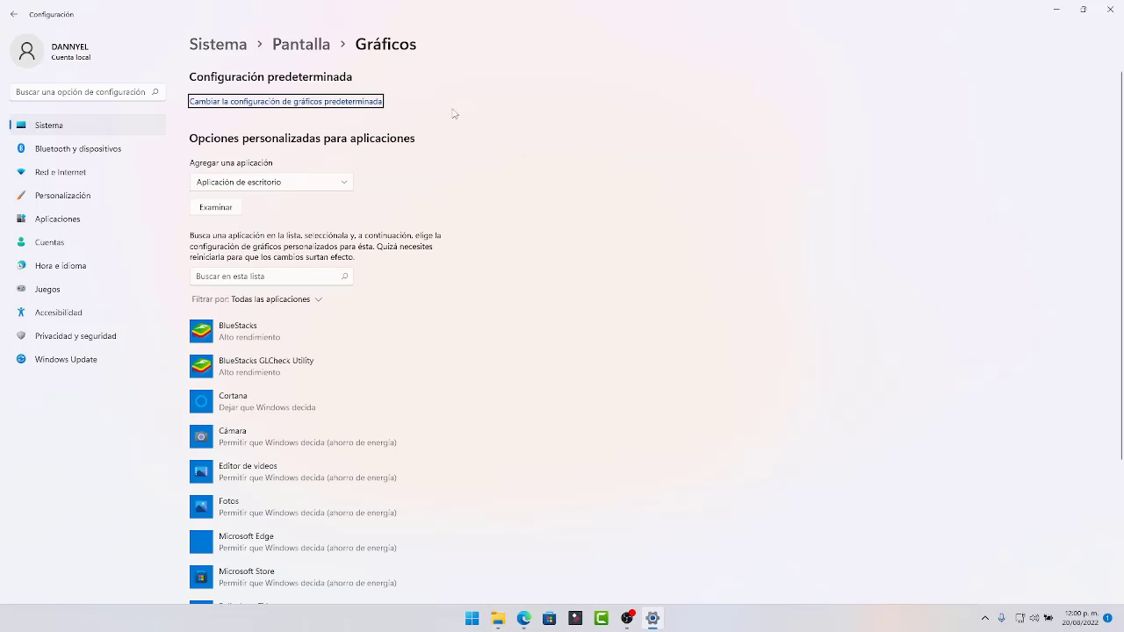
View the default graphics configuration with its variable refresh rate option, and return to Pantalla
click(288, 103)
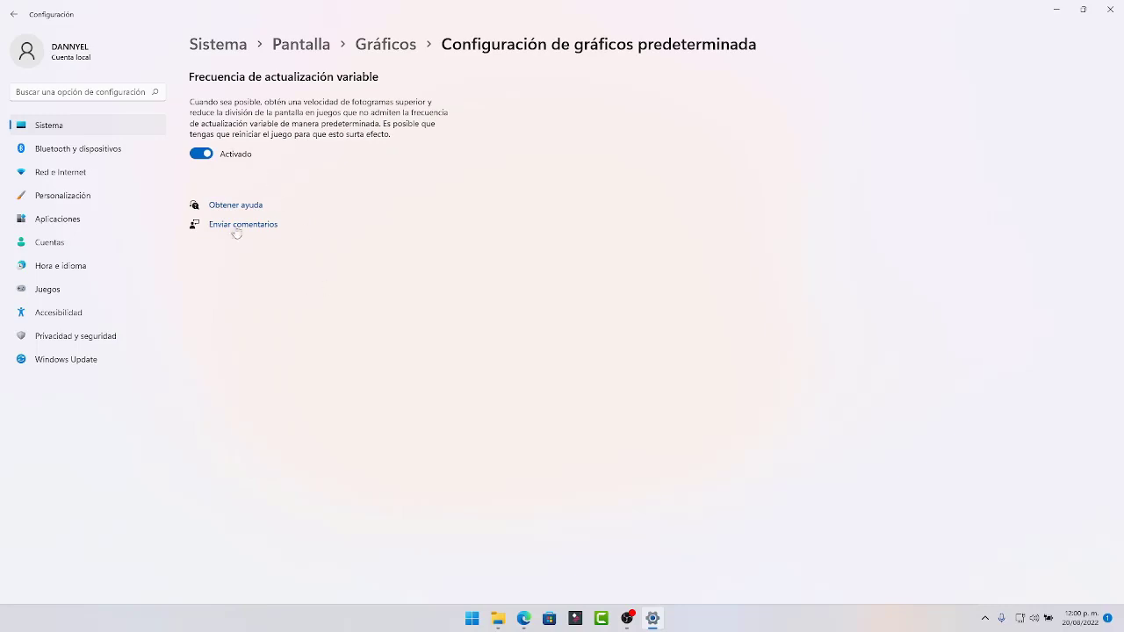
click(372, 44)
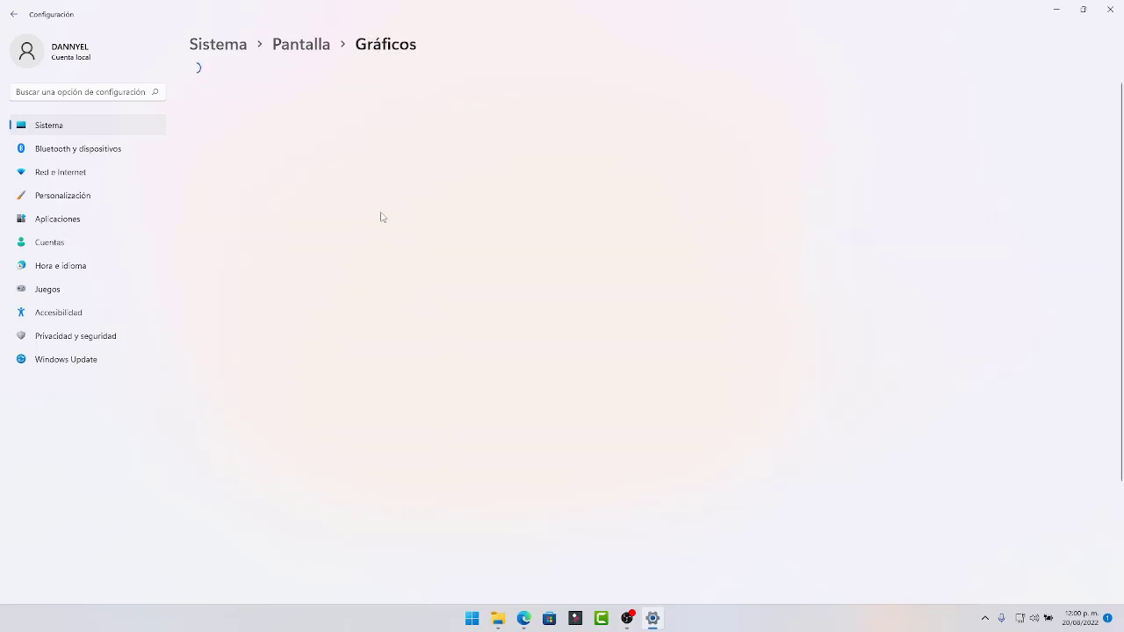
scroll(523, 288, down, 1)
scroll(518, 281, up, 1)
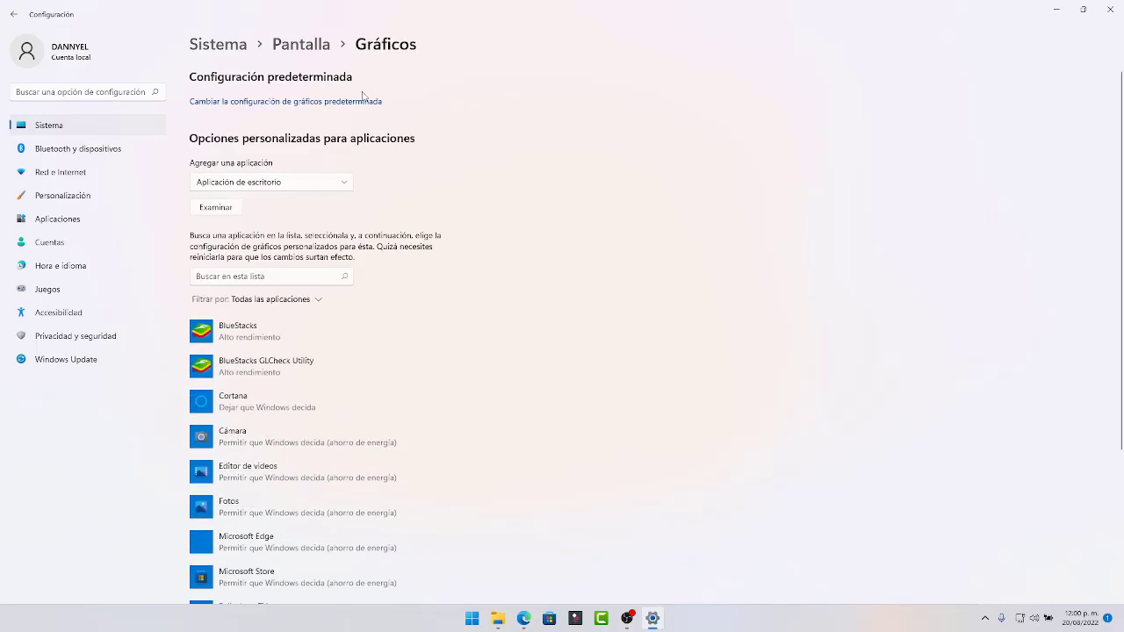
click(300, 44)
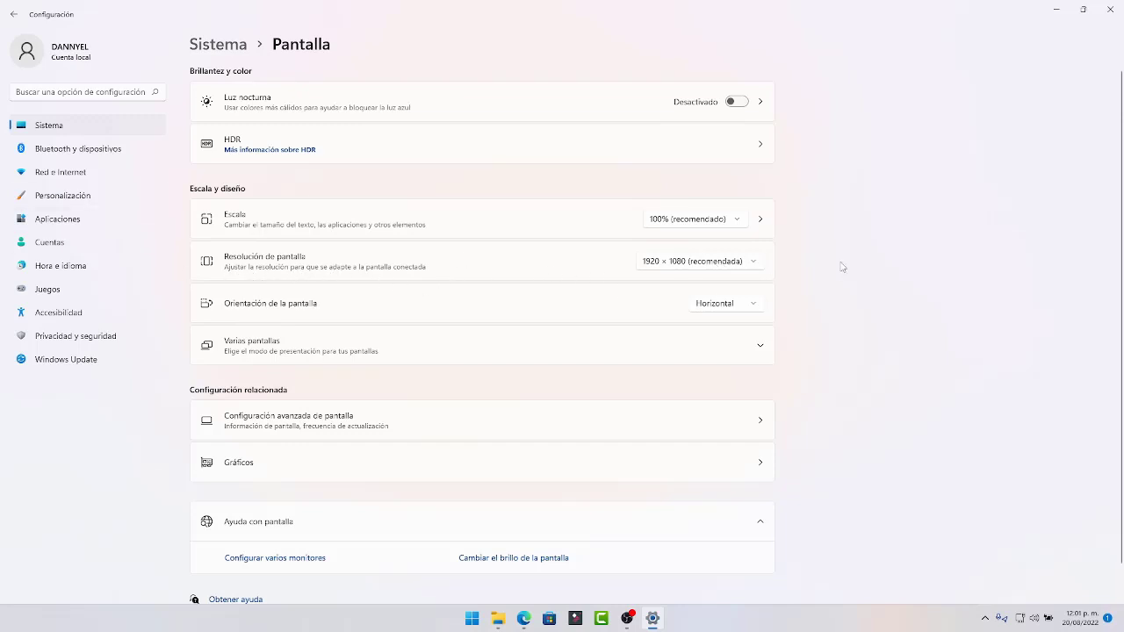
View the available options for Resolución de pantalla and Orientación de la pantalla without changing either
click(720, 270)
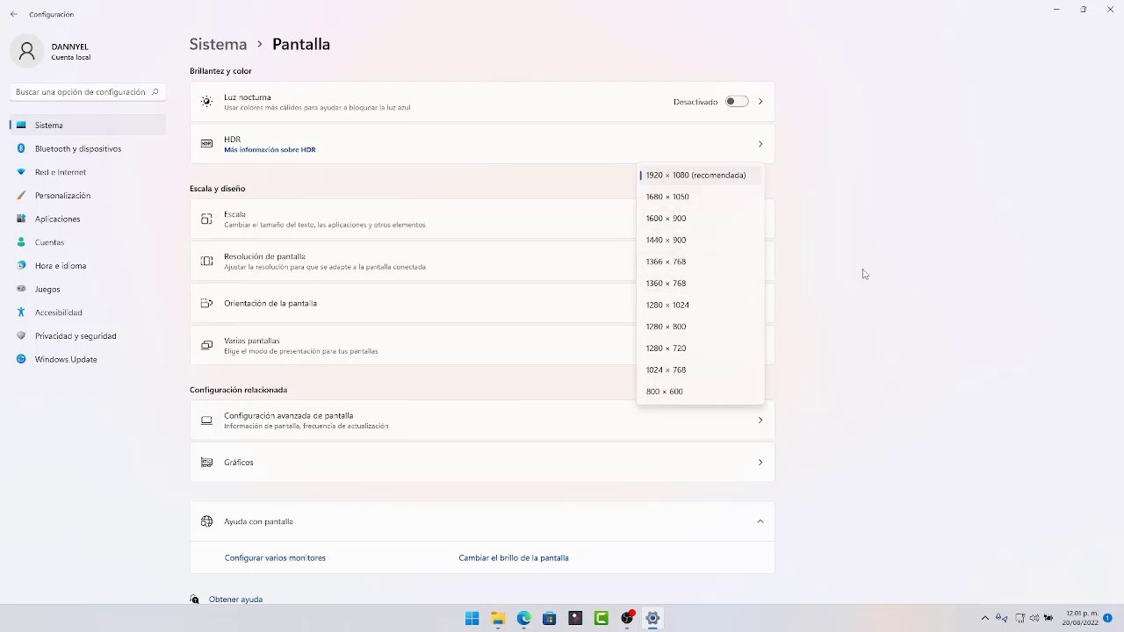
click(770, 277)
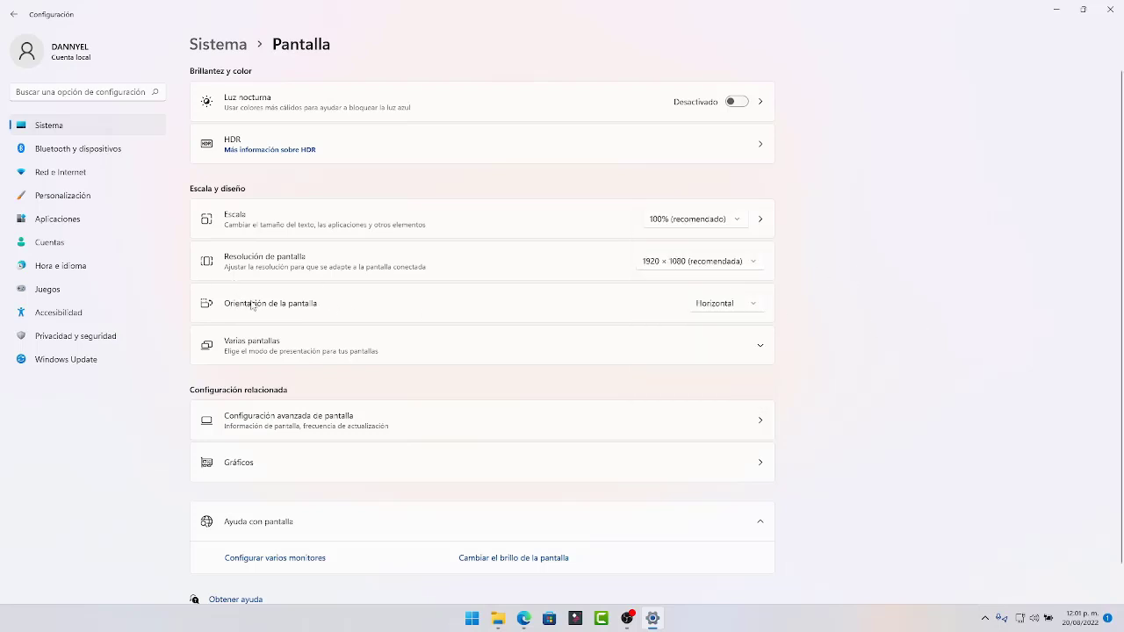
click(745, 306)
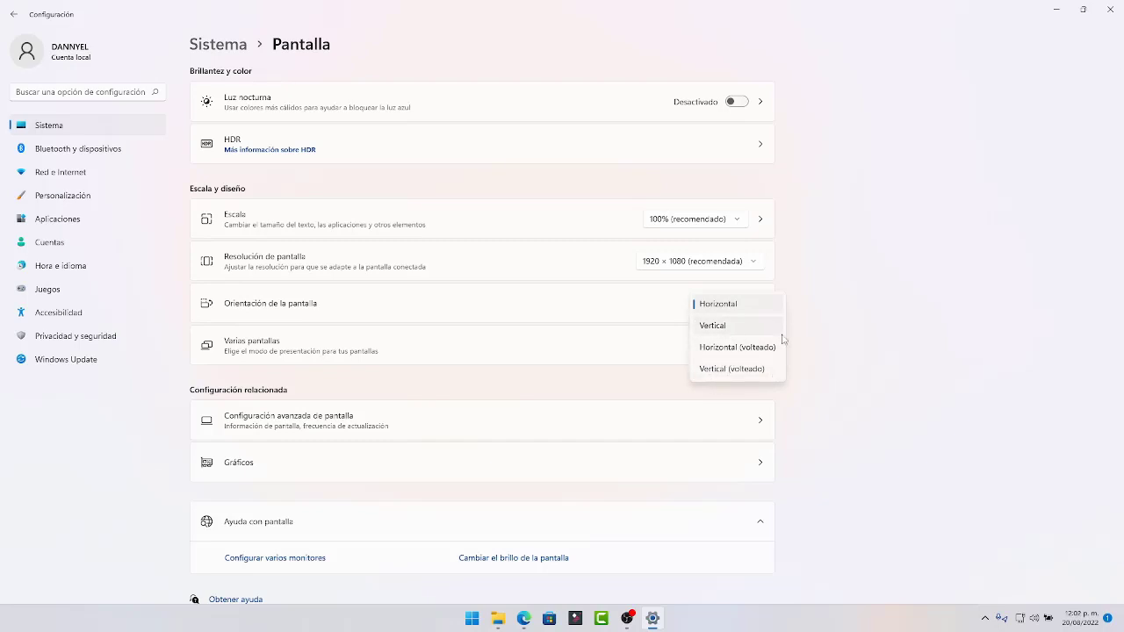
click(930, 298)
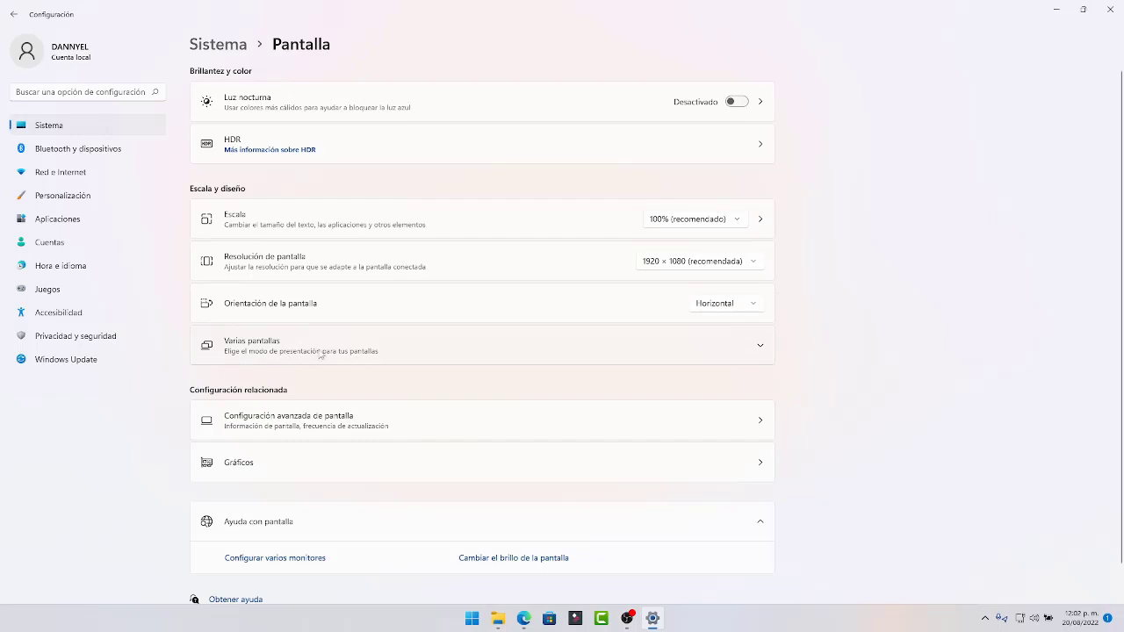
Expand Varias pantallas, view the available screens for wireless projection, and collapse the section again
click(765, 348)
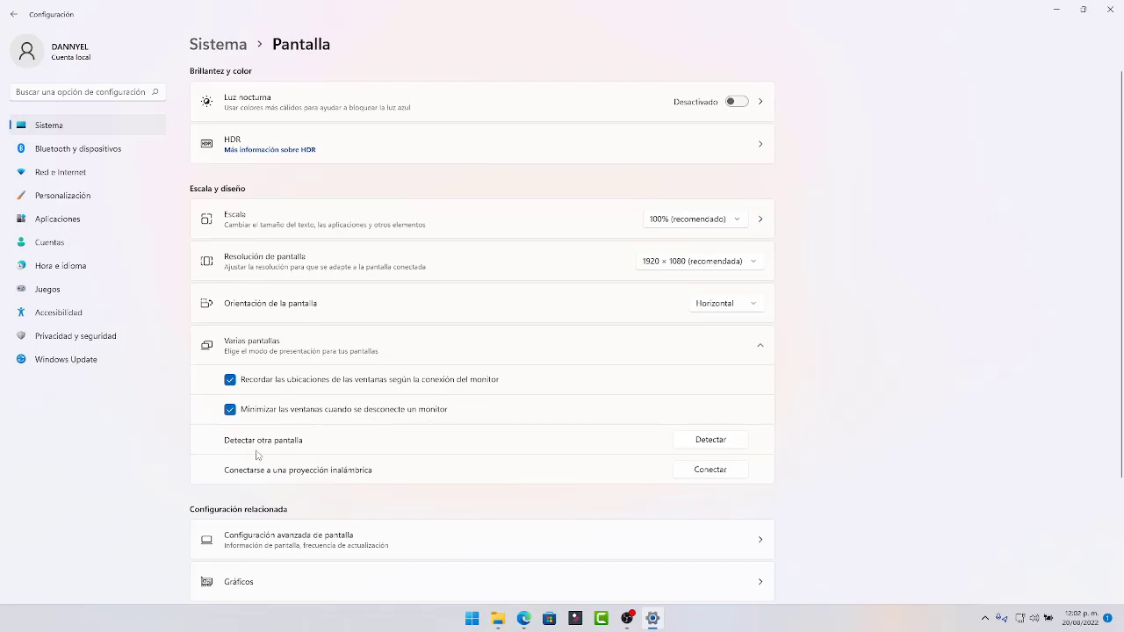
click(711, 472)
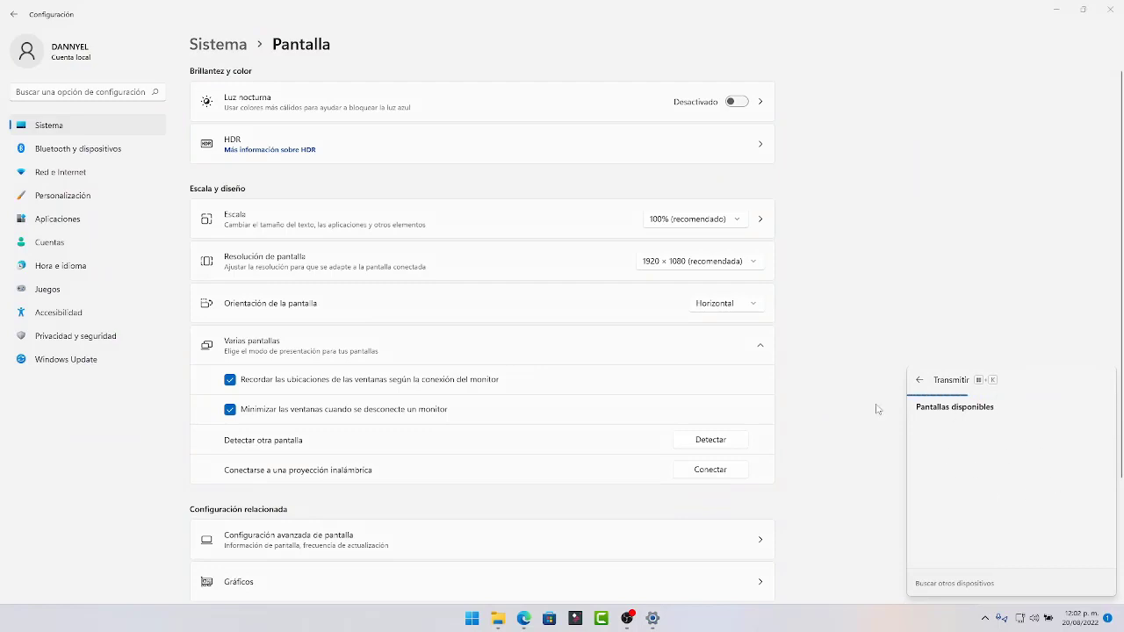
click(757, 352)
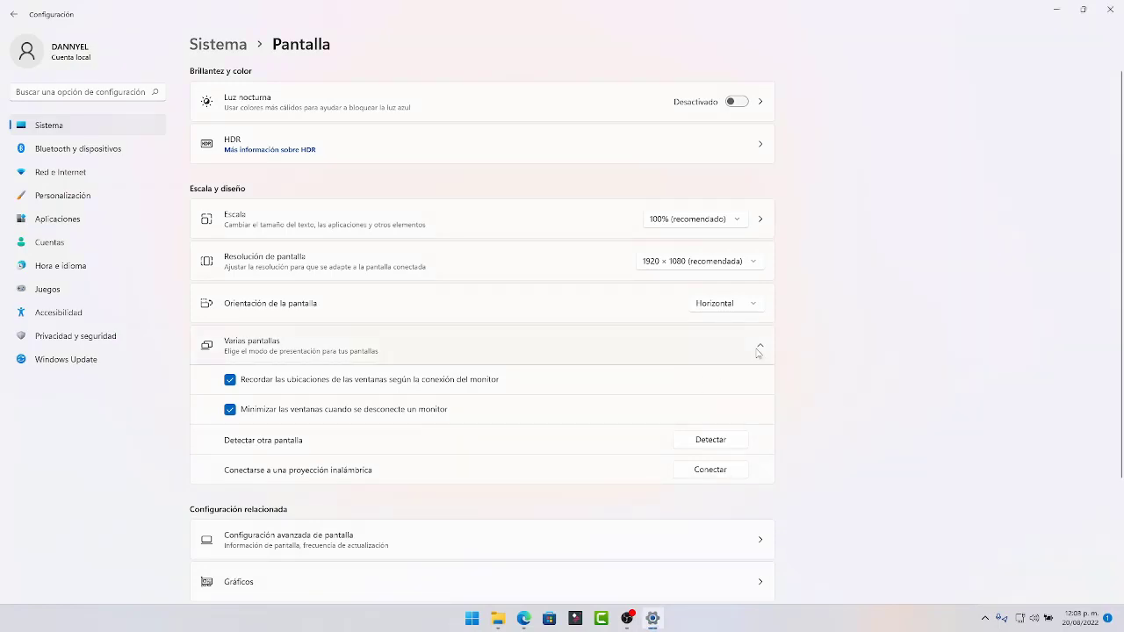
click(760, 348)
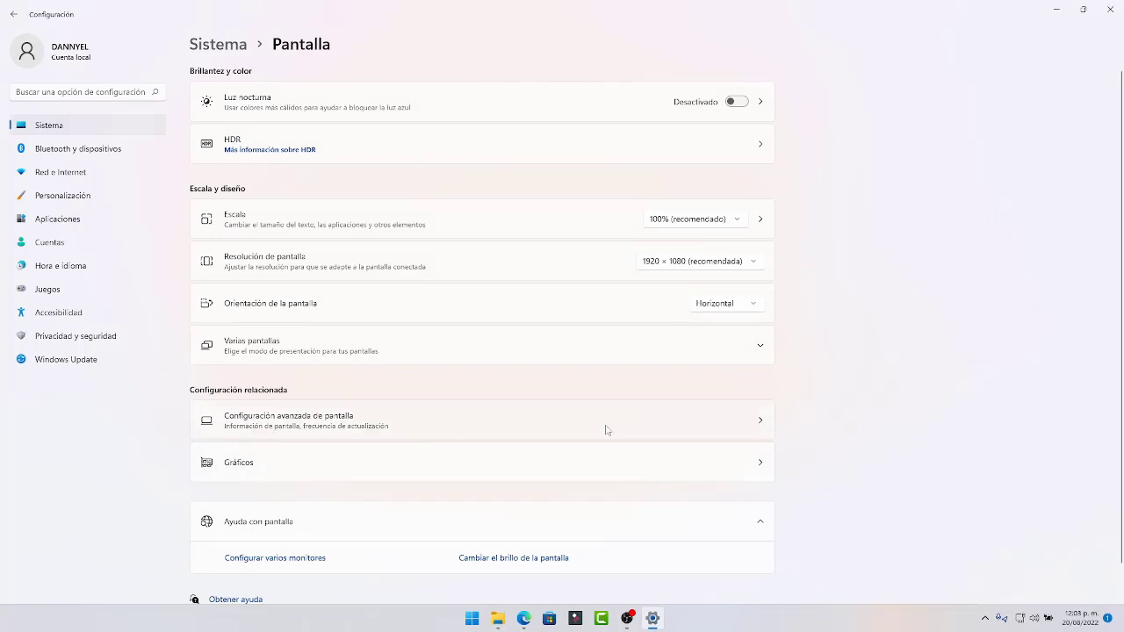
Open Configuración avanzada de pantalla, examine display 1's adapter, monitor and color management properties, and close them
click(759, 422)
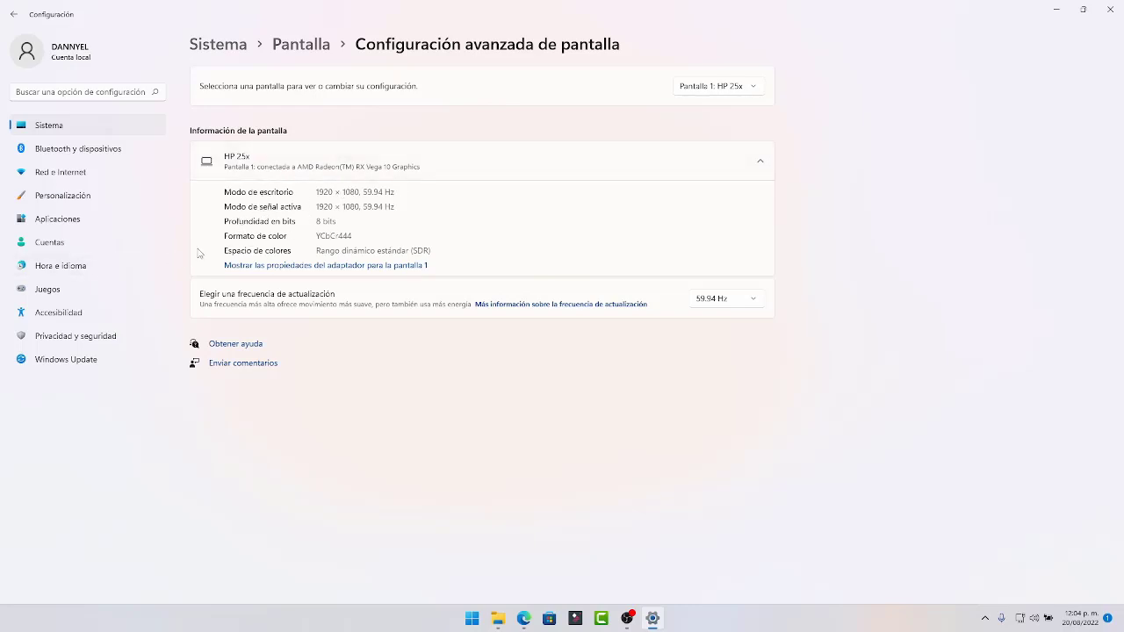
click(329, 267)
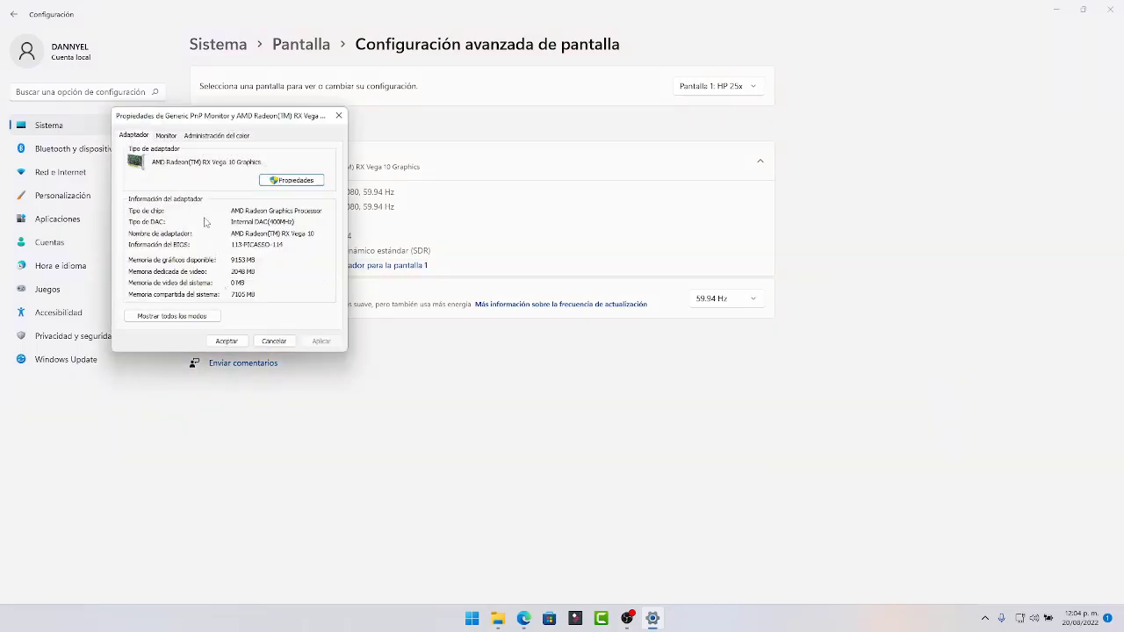
click(167, 137)
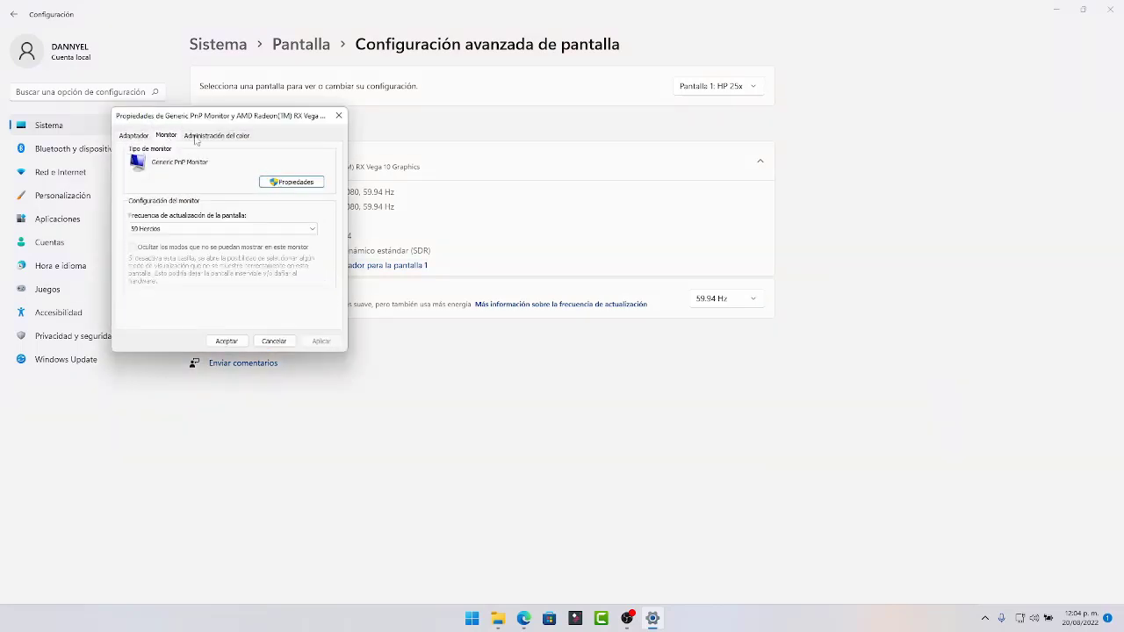
click(211, 138)
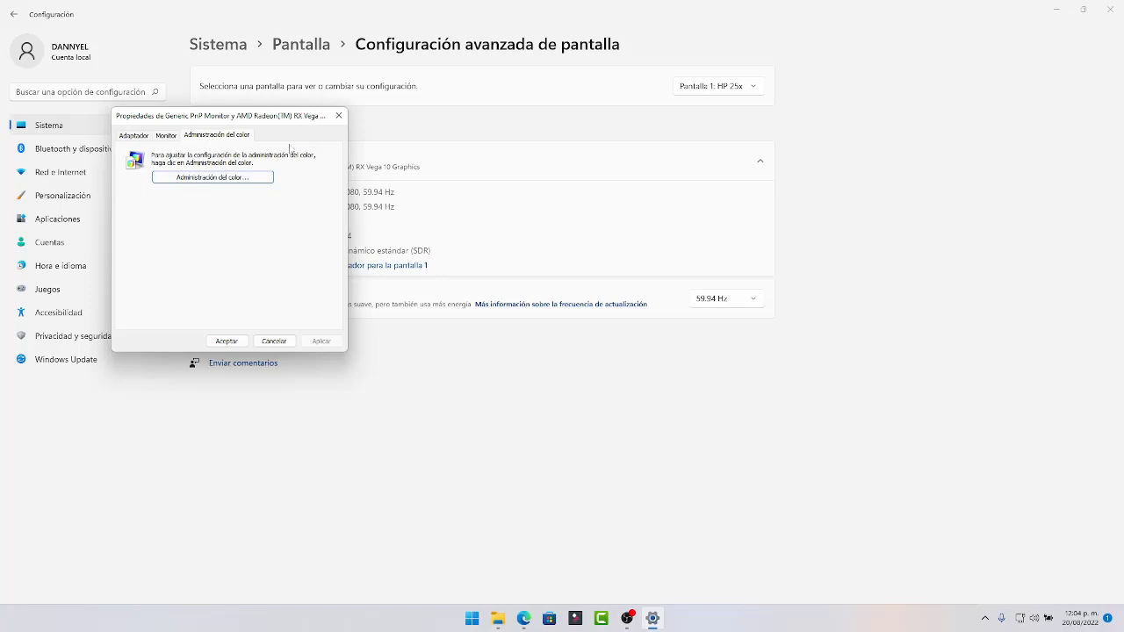
click(338, 115)
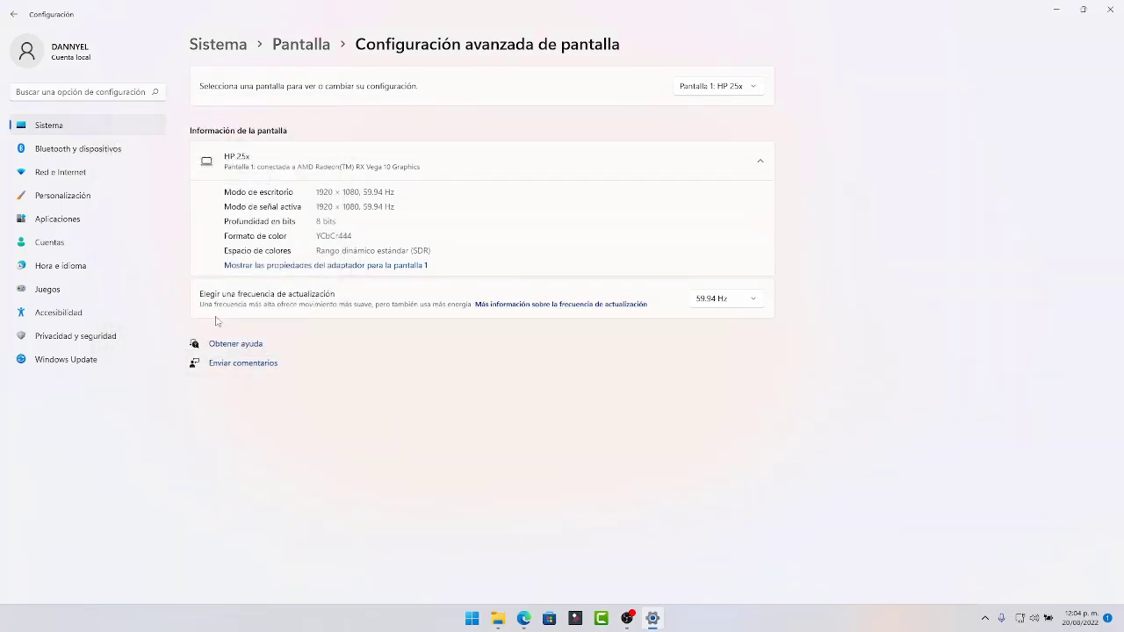
View the refresh rates available for display 1 without changing the selection, and return to Pantalla
click(742, 307)
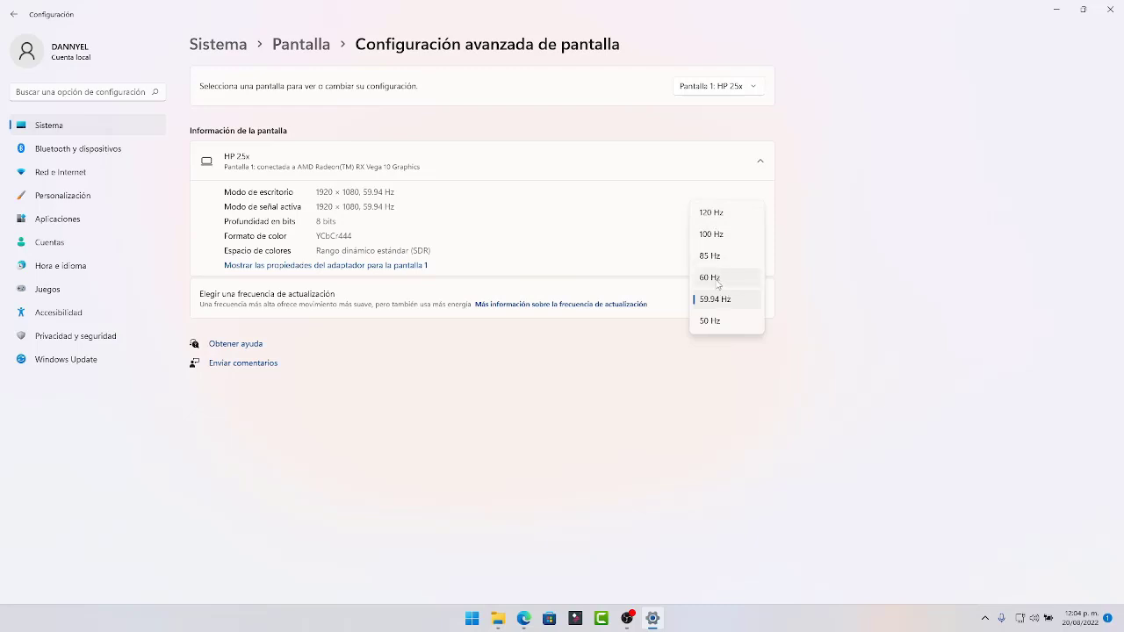
click(552, 380)
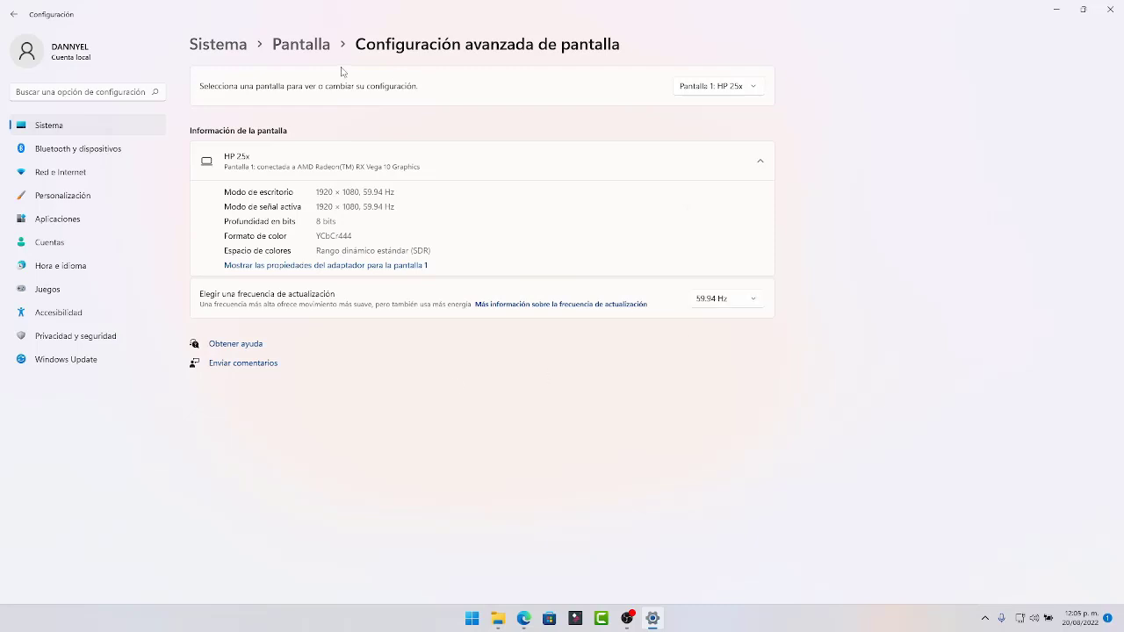
scroll(454, 220, down, 2)
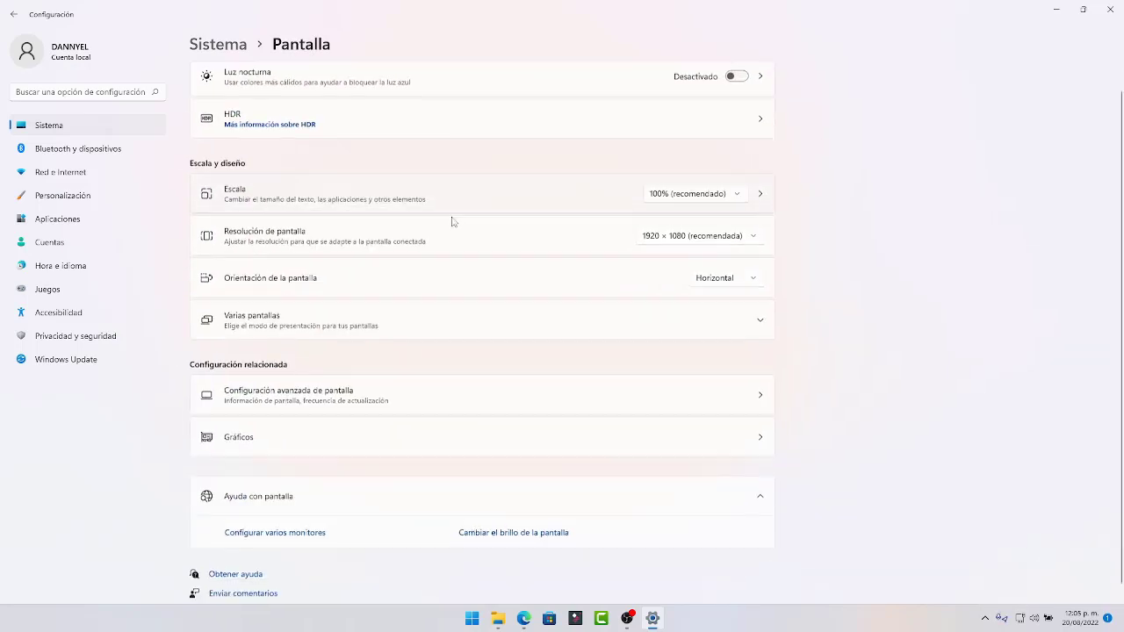
Open the Gráficos settings and examine the list of applications with their graphics preferences
click(760, 430)
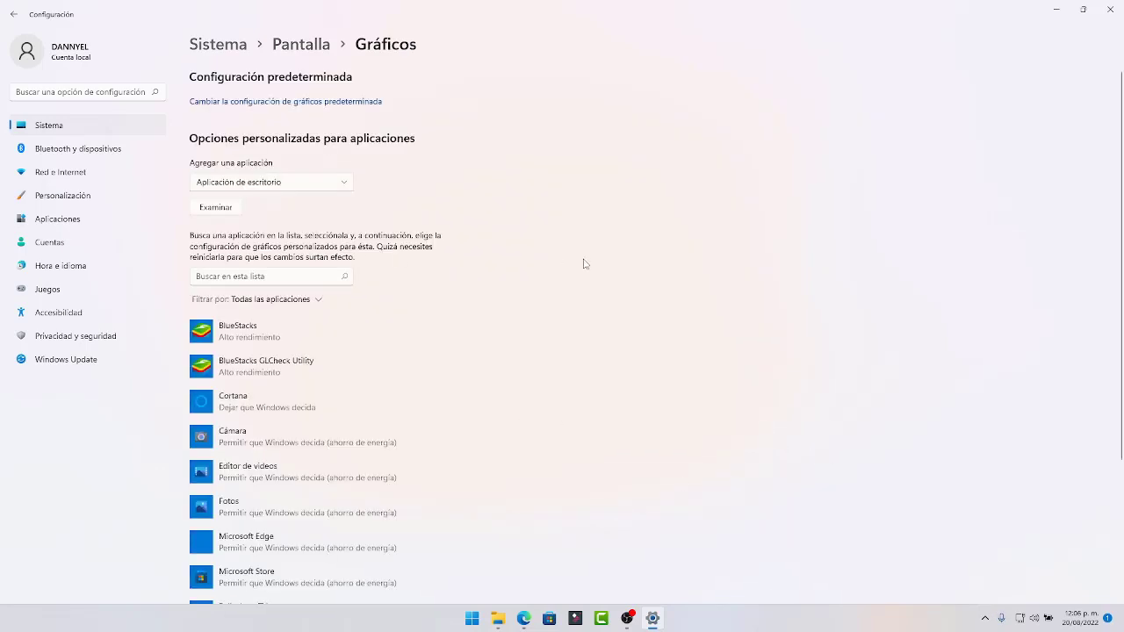
scroll(562, 281, down, 2)
scroll(503, 311, down, 3)
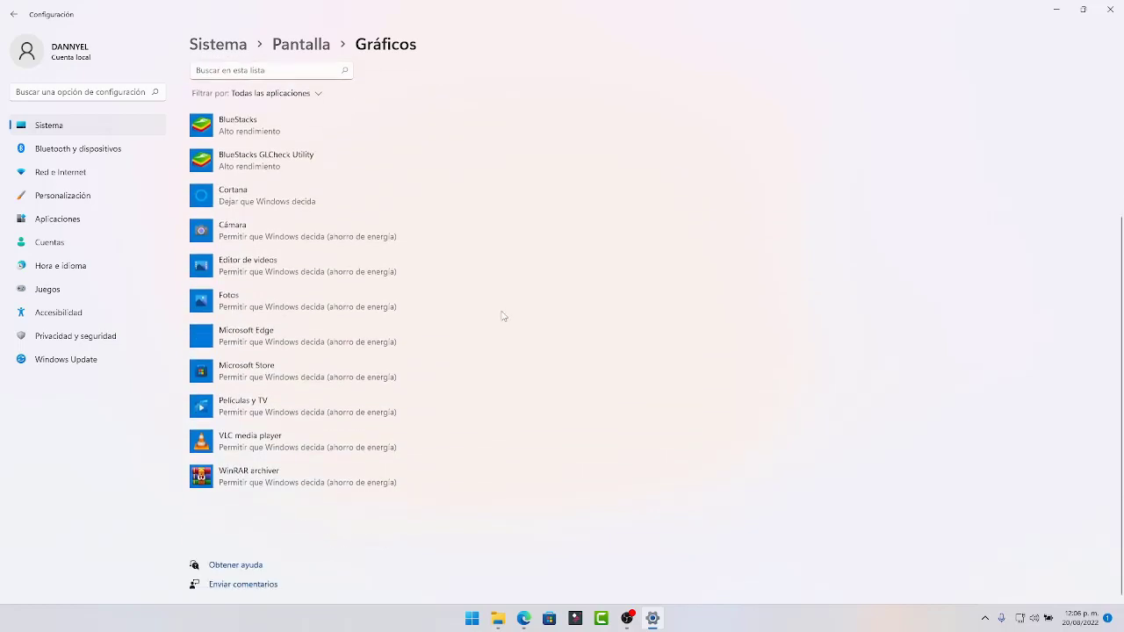
scroll(334, 472, up, 1)
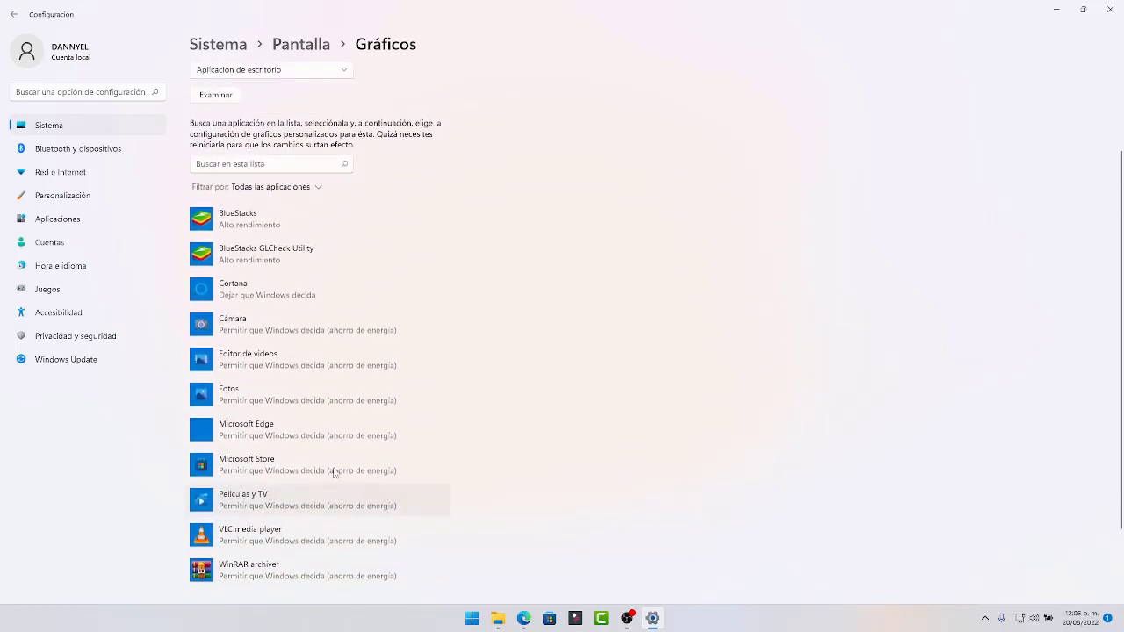
scroll(333, 472, up, 1)
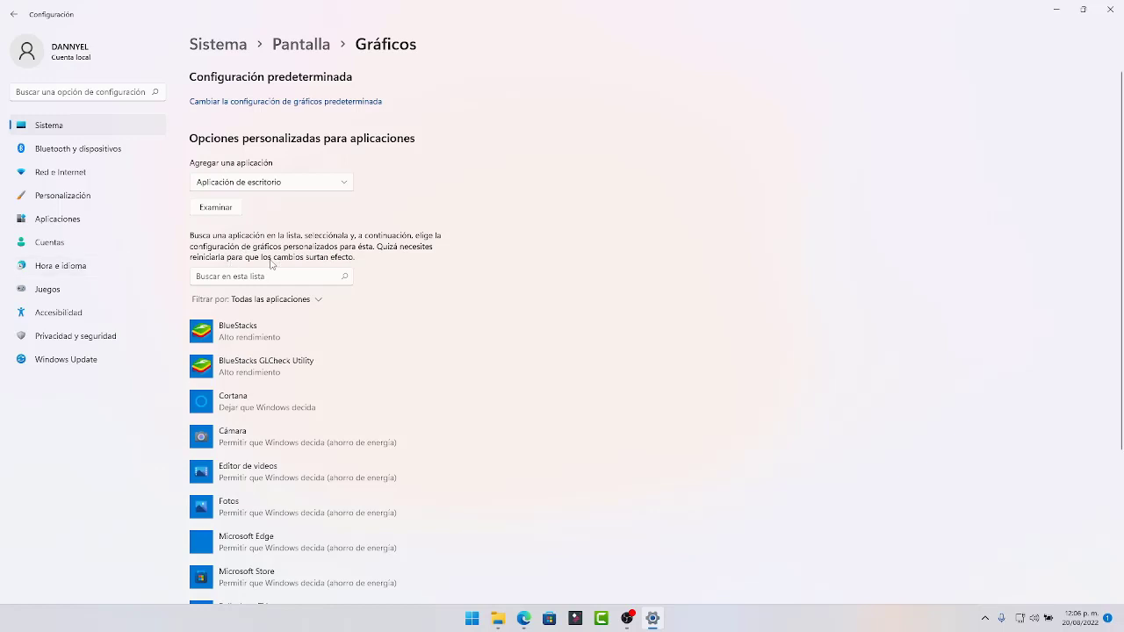
View the graphics preference options for the Cámara app and cancel without saving
scroll(493, 272, down, 3)
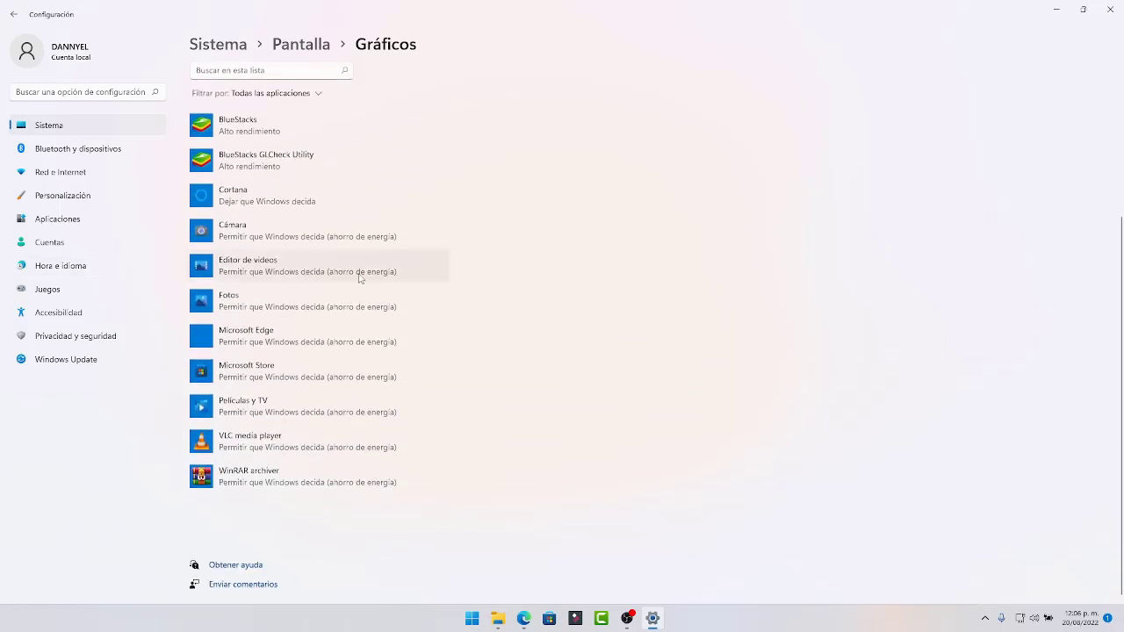
click(297, 237)
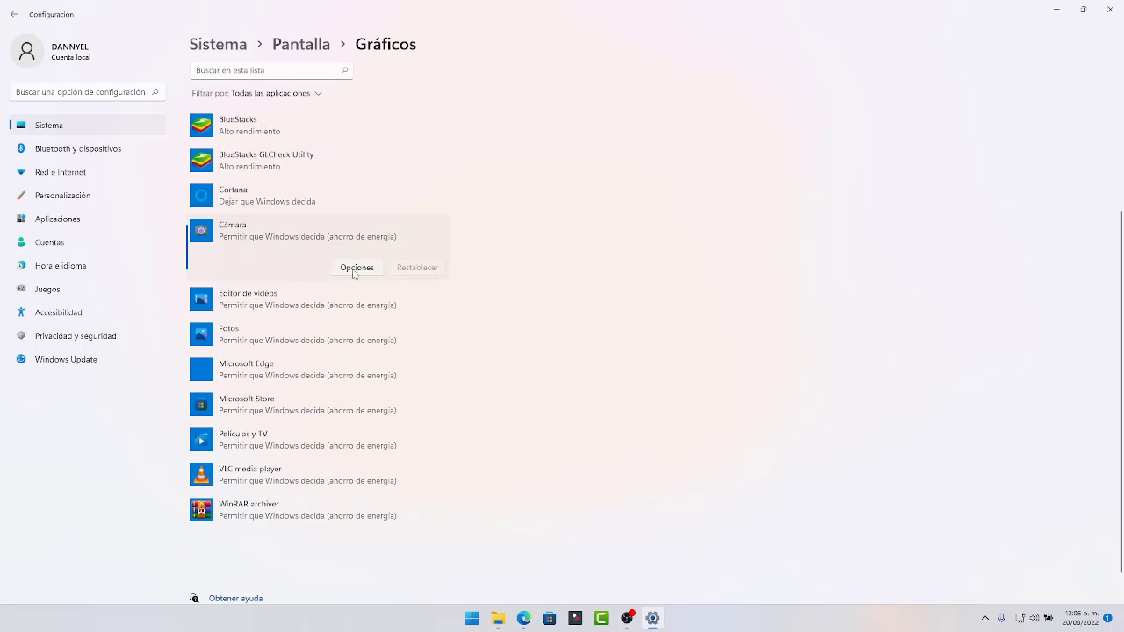
click(353, 271)
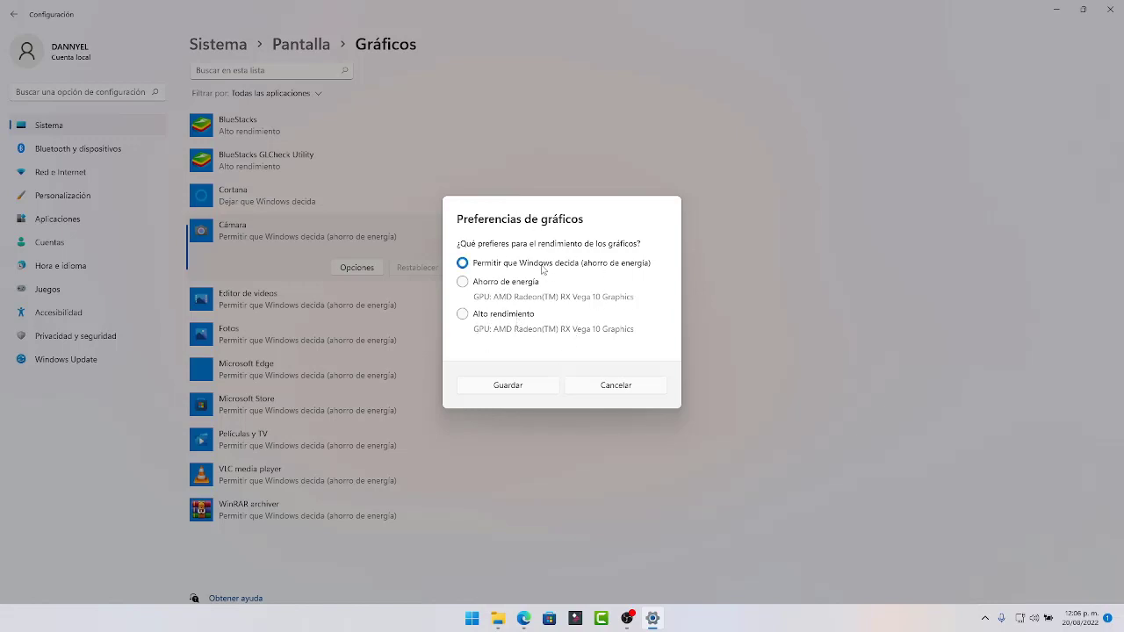
click(616, 386)
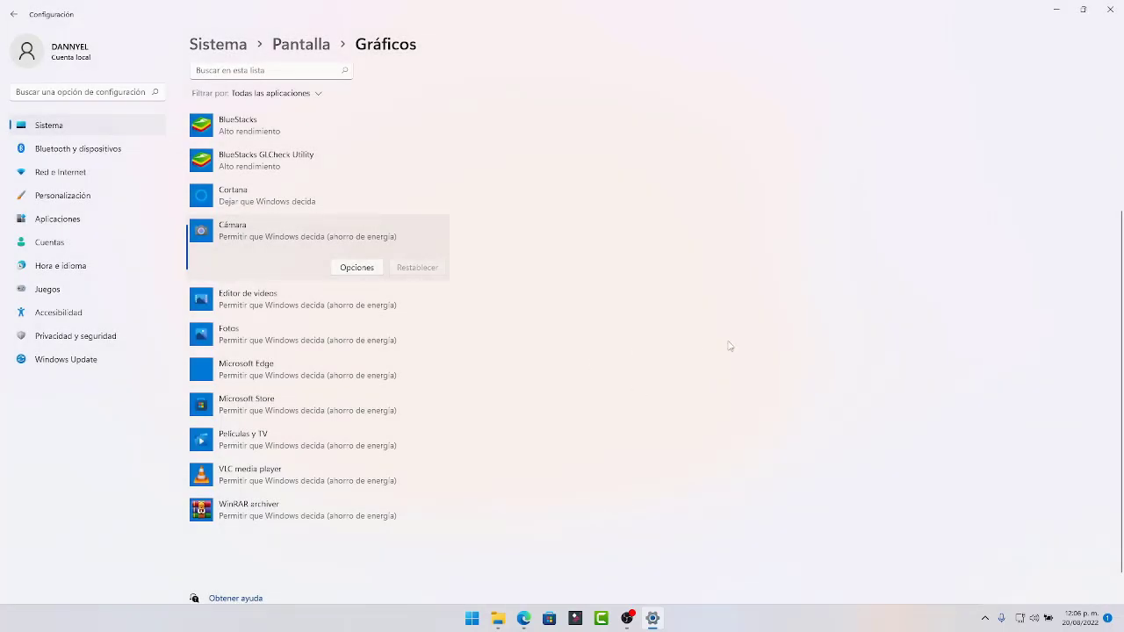
scroll(610, 387, up, 2)
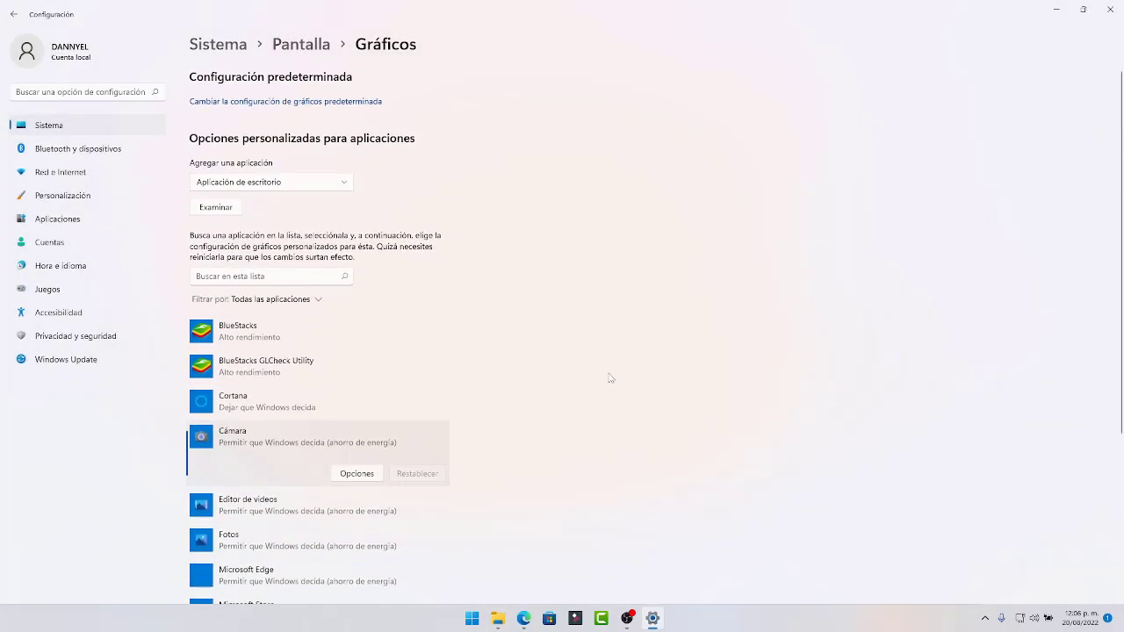
Return to Pantalla, collapse the Ayuda con pantalla section, and go back to the main Sistema page
click(304, 46)
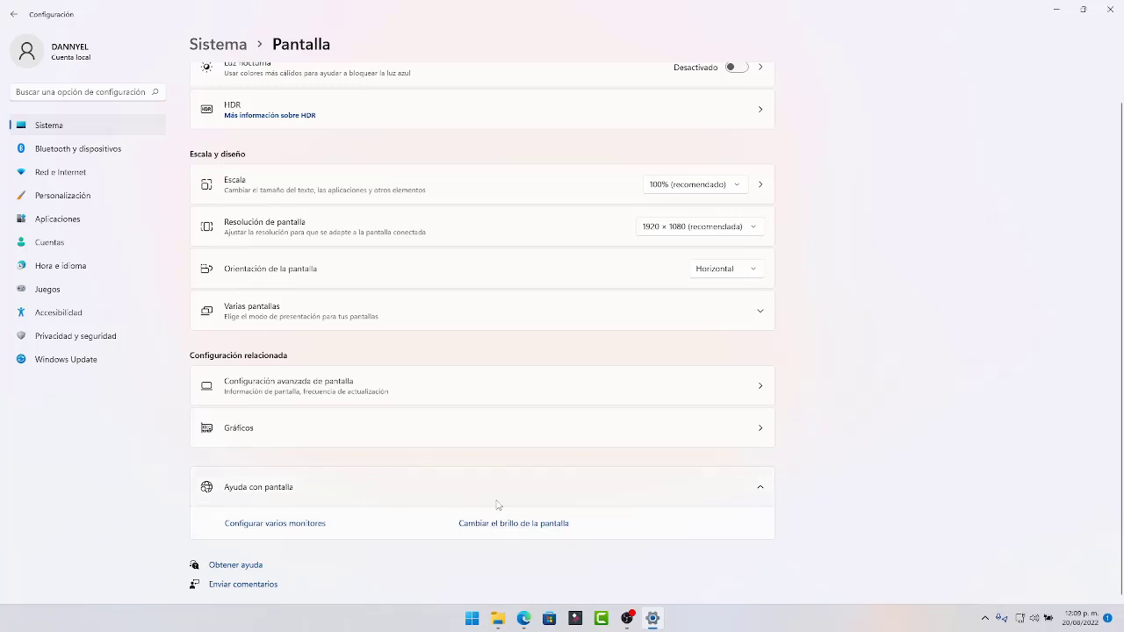
click(749, 497)
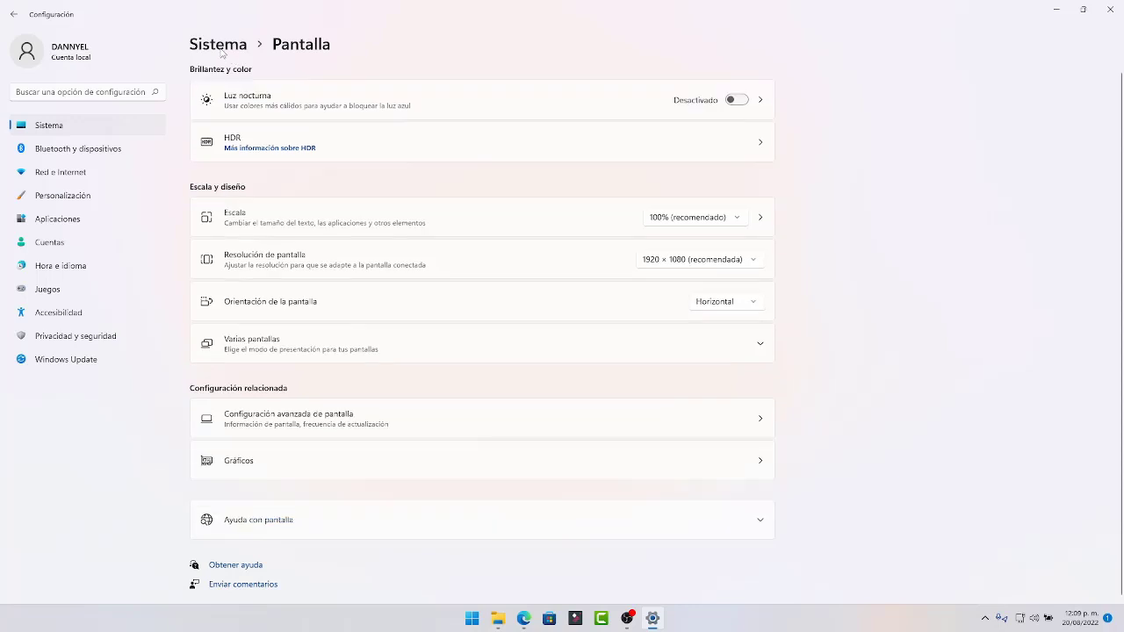
click(220, 50)
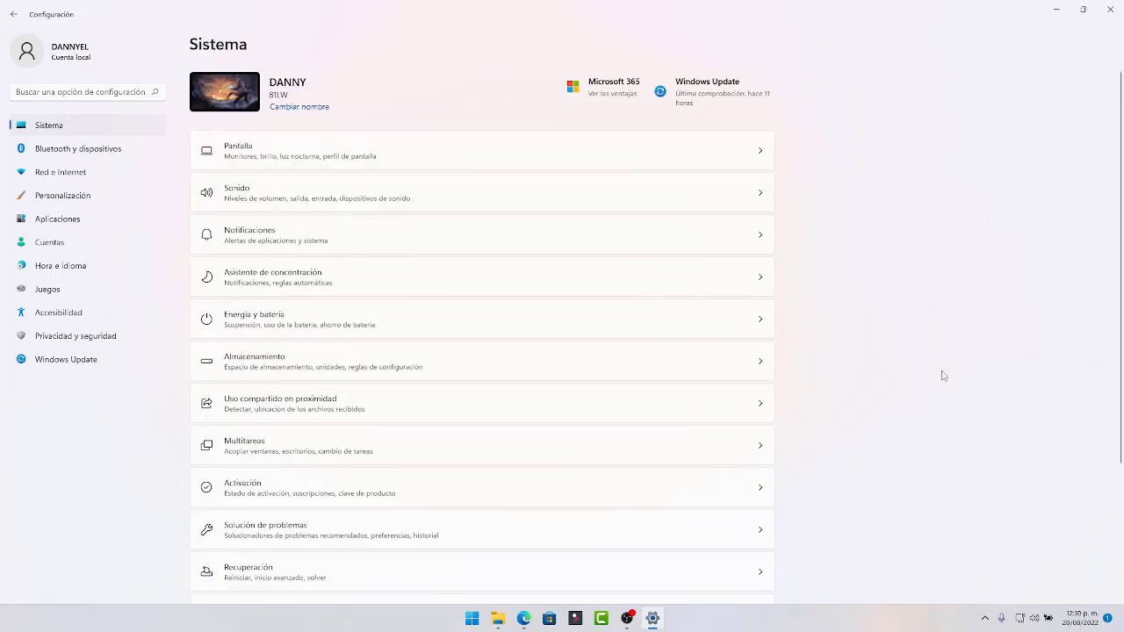
Open the Sonido properties of the HyperX QuadCast S speakers and view the default-device and format options without changing them
click(728, 202)
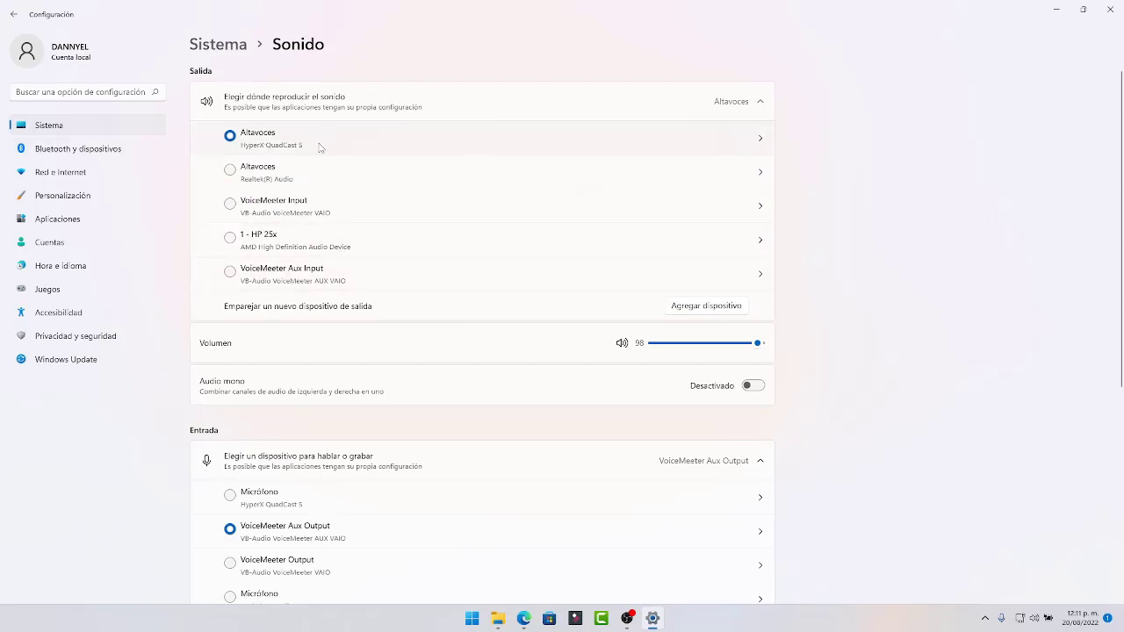
click(760, 139)
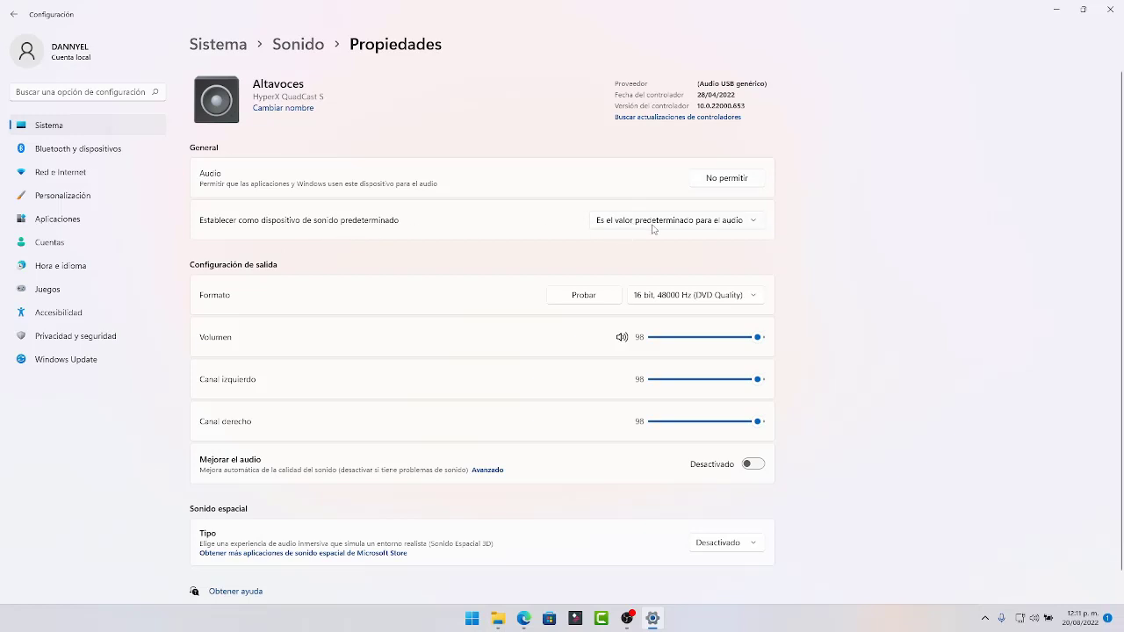
click(688, 227)
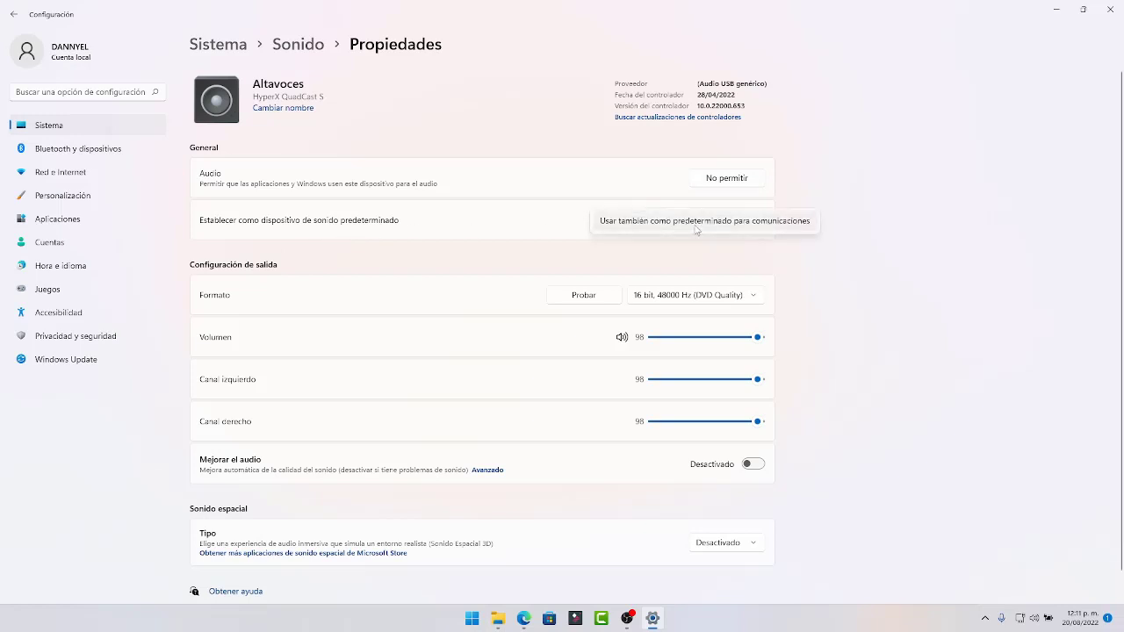
click(631, 252)
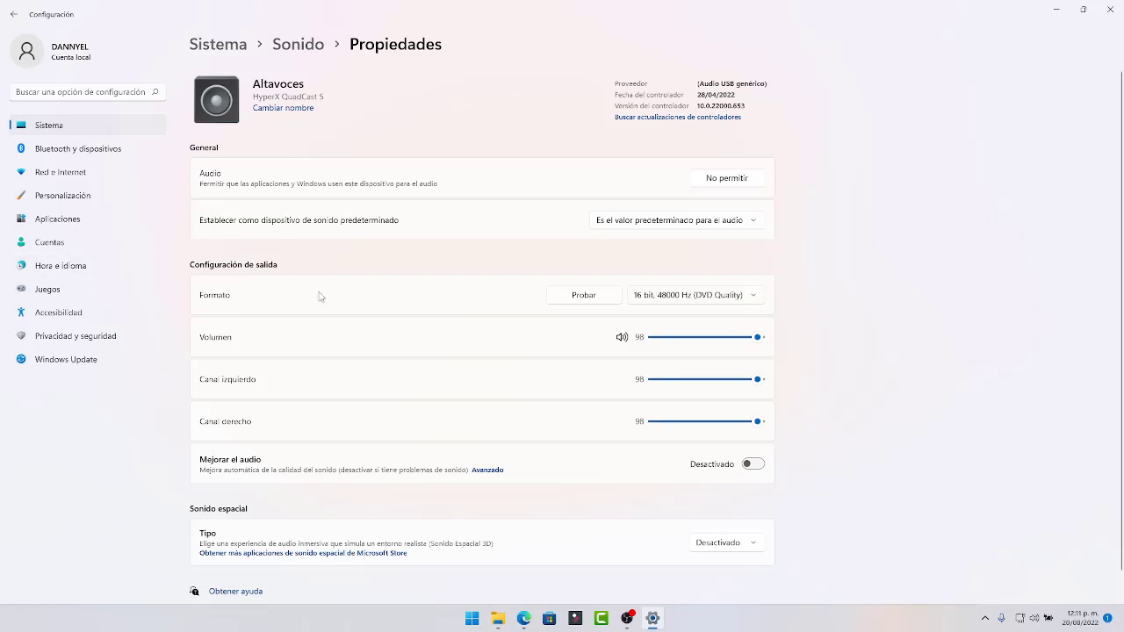
click(648, 298)
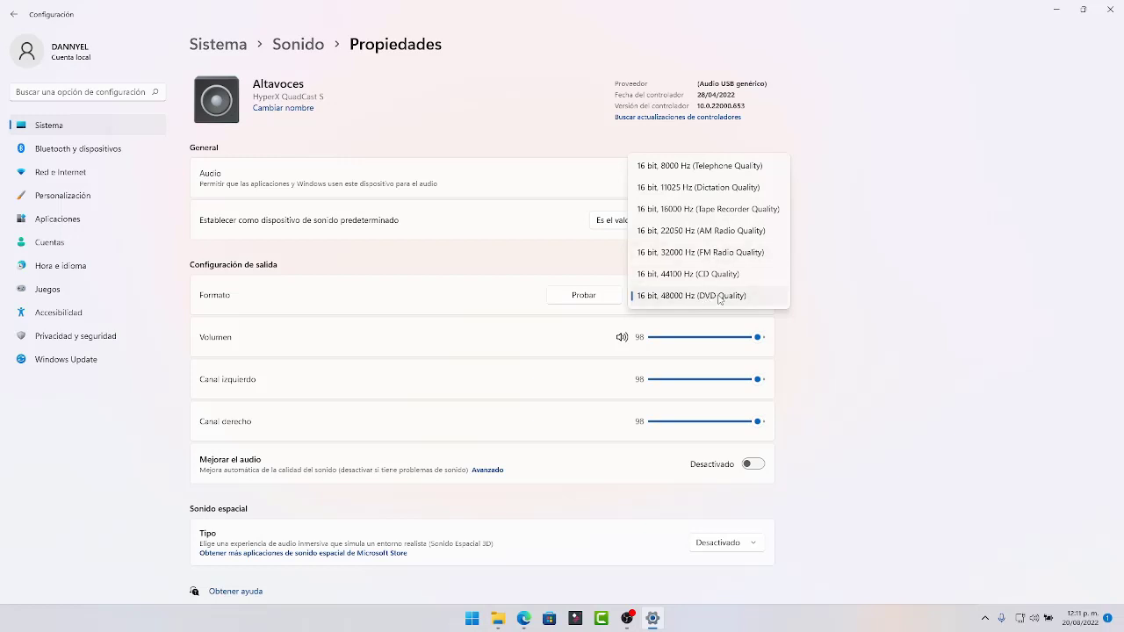
click(901, 304)
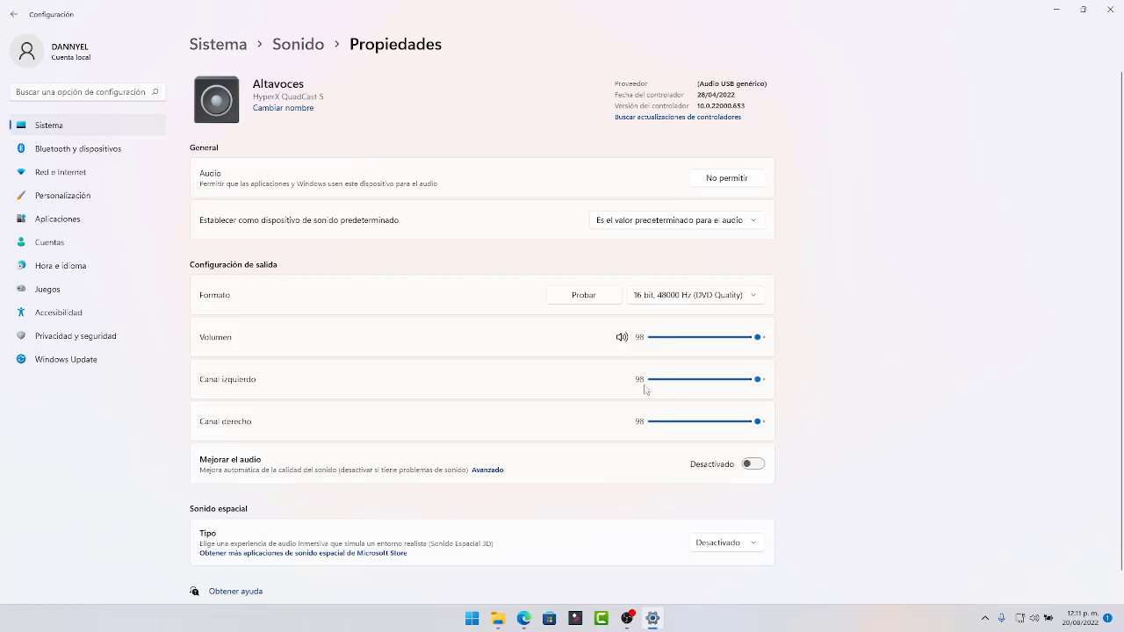
View the spatial sound types and the rename option for the speakers without changing anything, and return to Sonido
scroll(413, 423, down, 1)
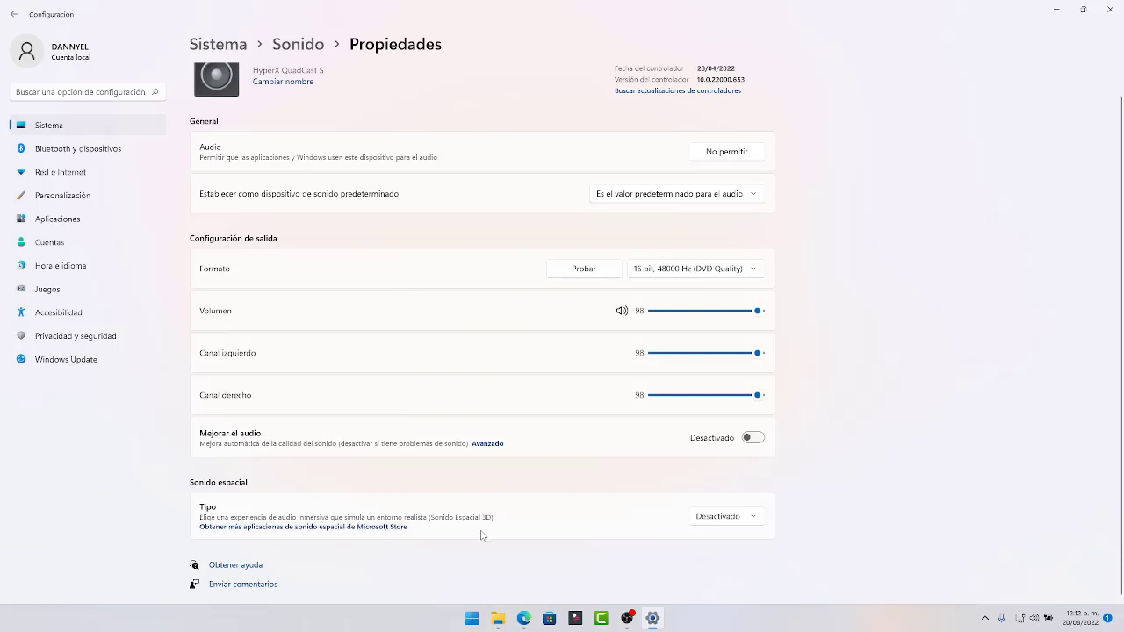
click(741, 520)
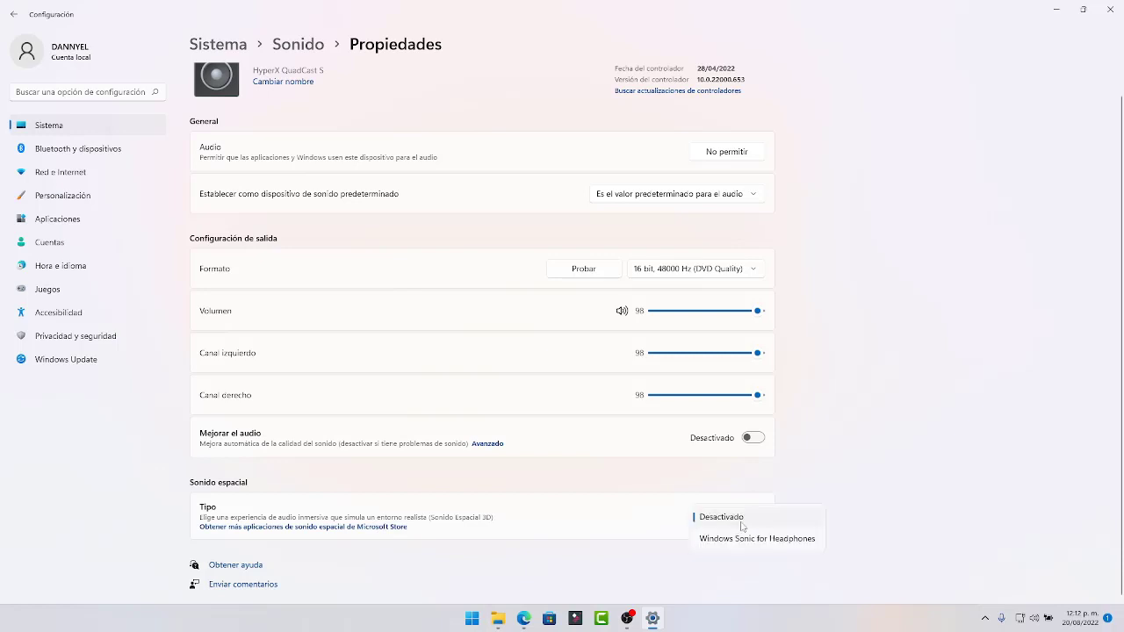
click(904, 484)
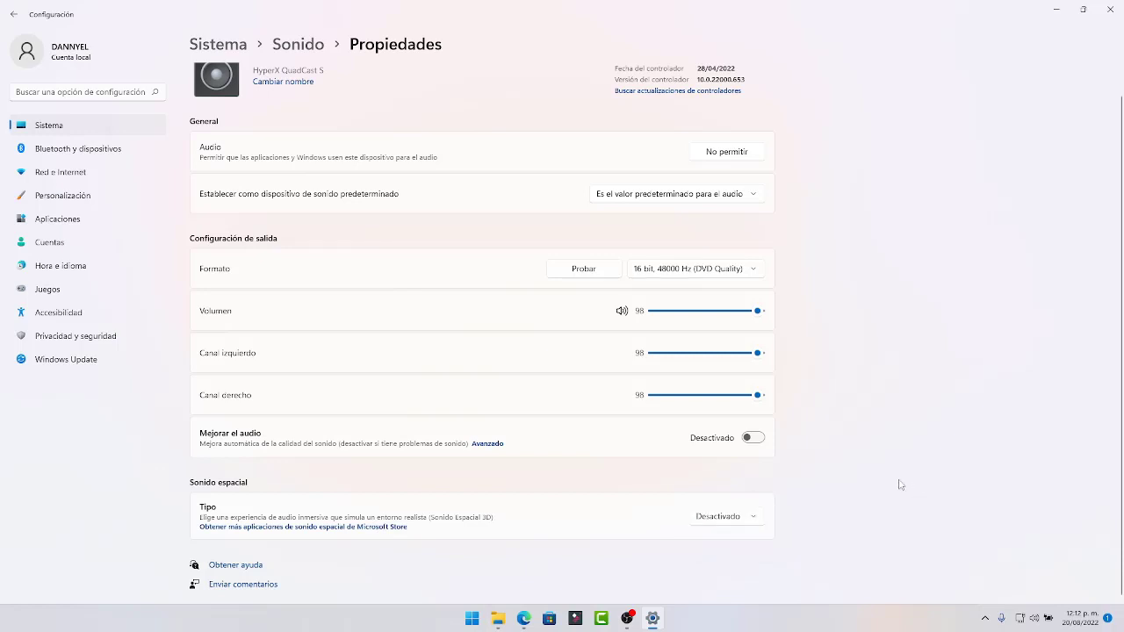
scroll(909, 492, up, 1)
click(294, 107)
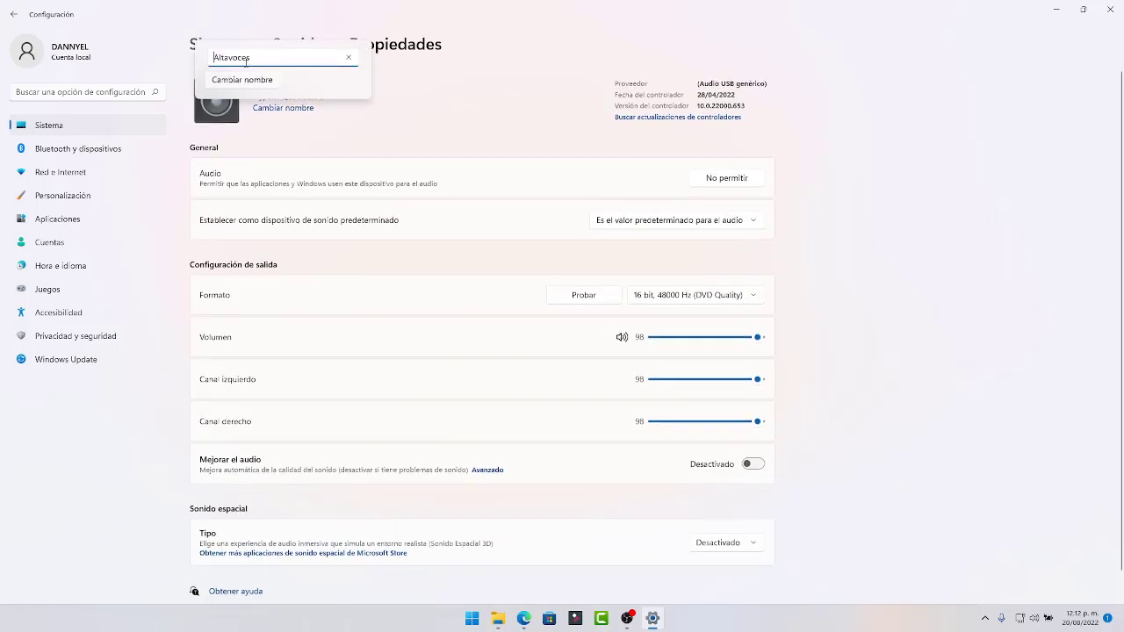
click(314, 141)
click(308, 48)
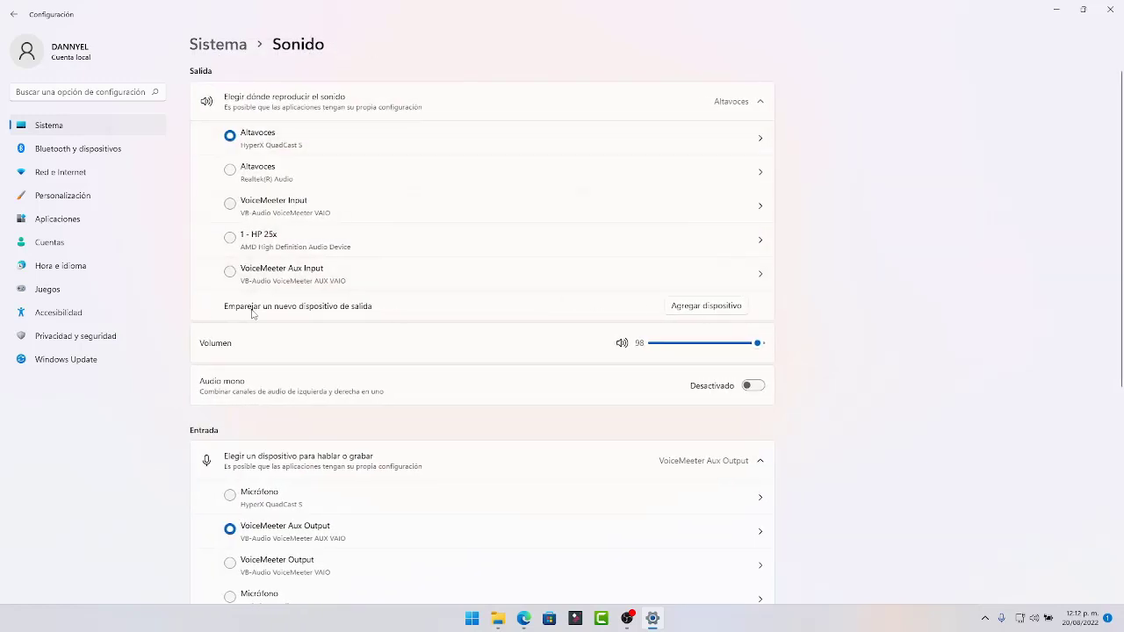
View the device types offered for pairing a new output device, and check the properties of the HyperX QuadCast S microphone
click(707, 308)
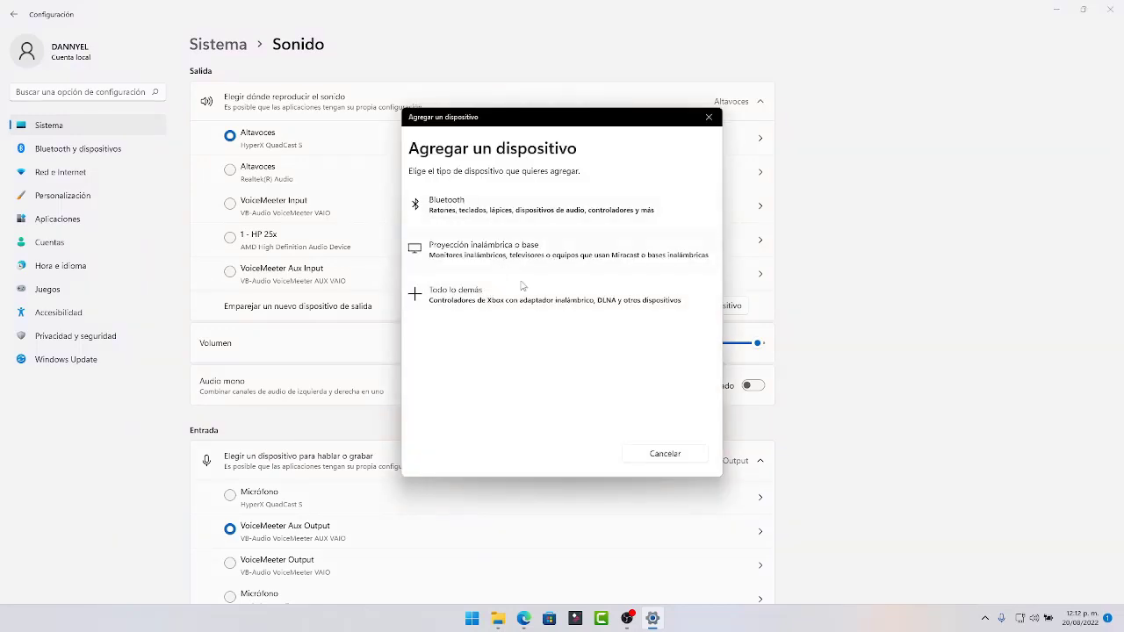
click(708, 116)
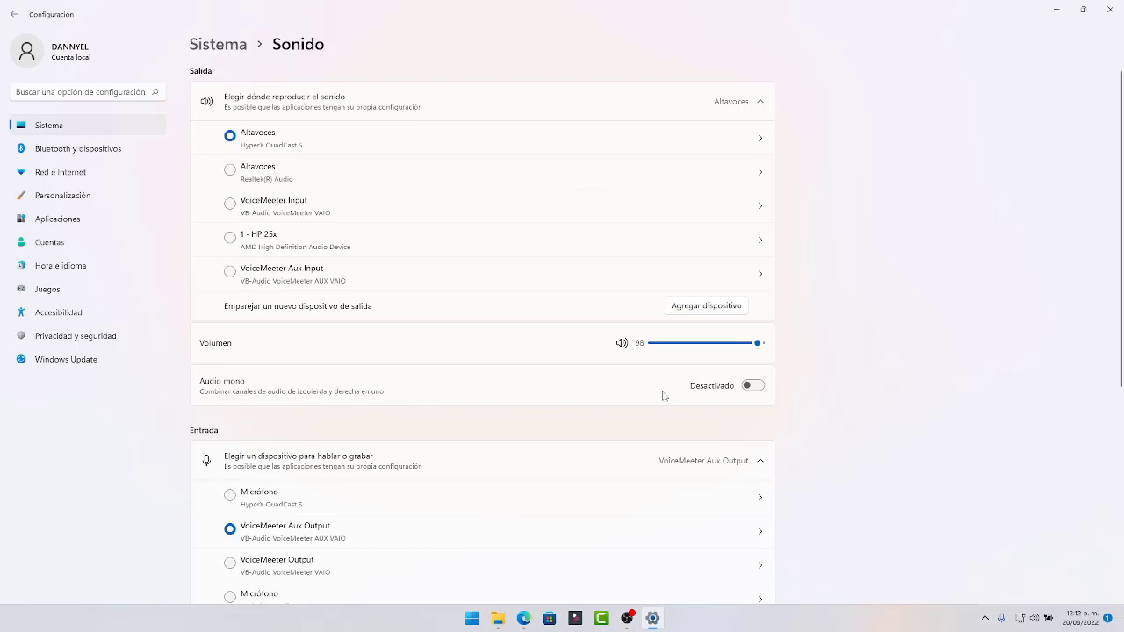
scroll(665, 396, down, 3)
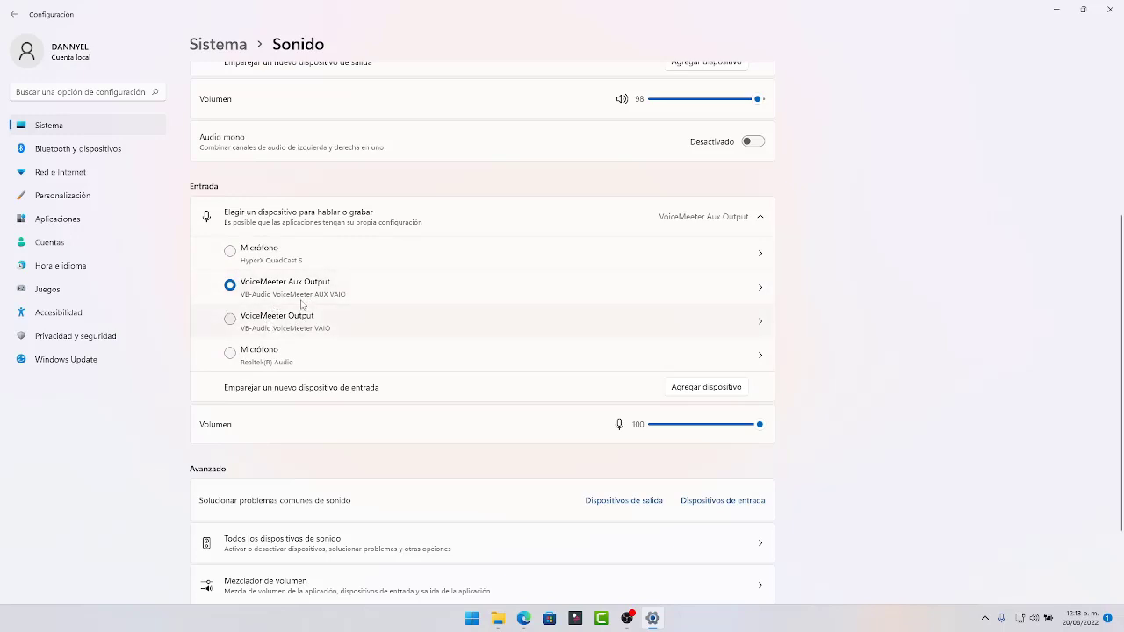
click(760, 254)
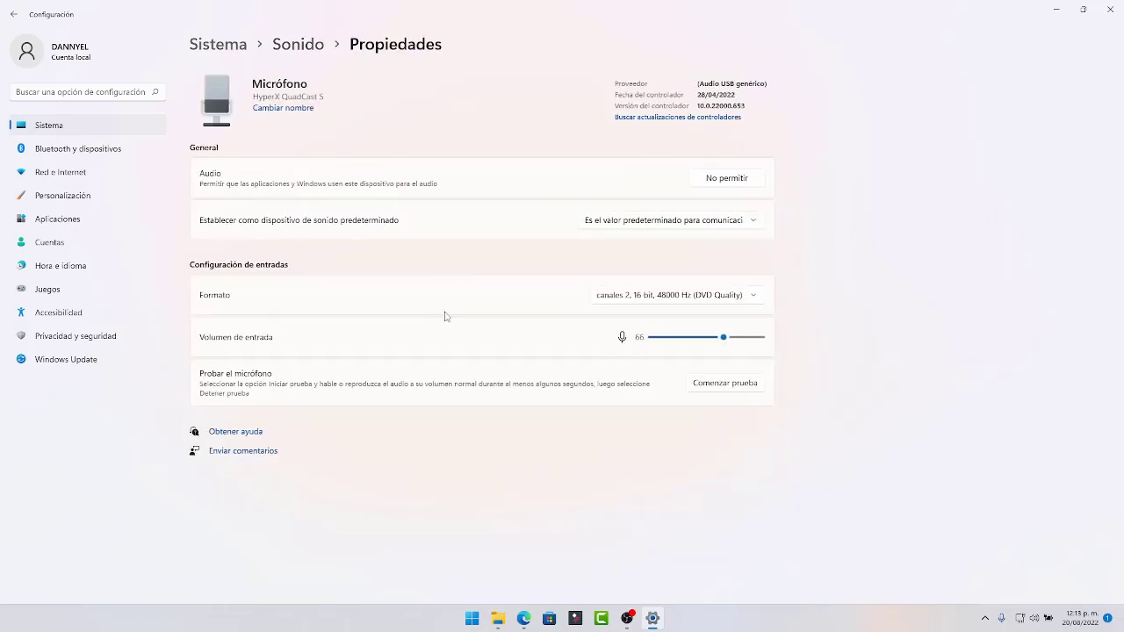
key(alt+Left)
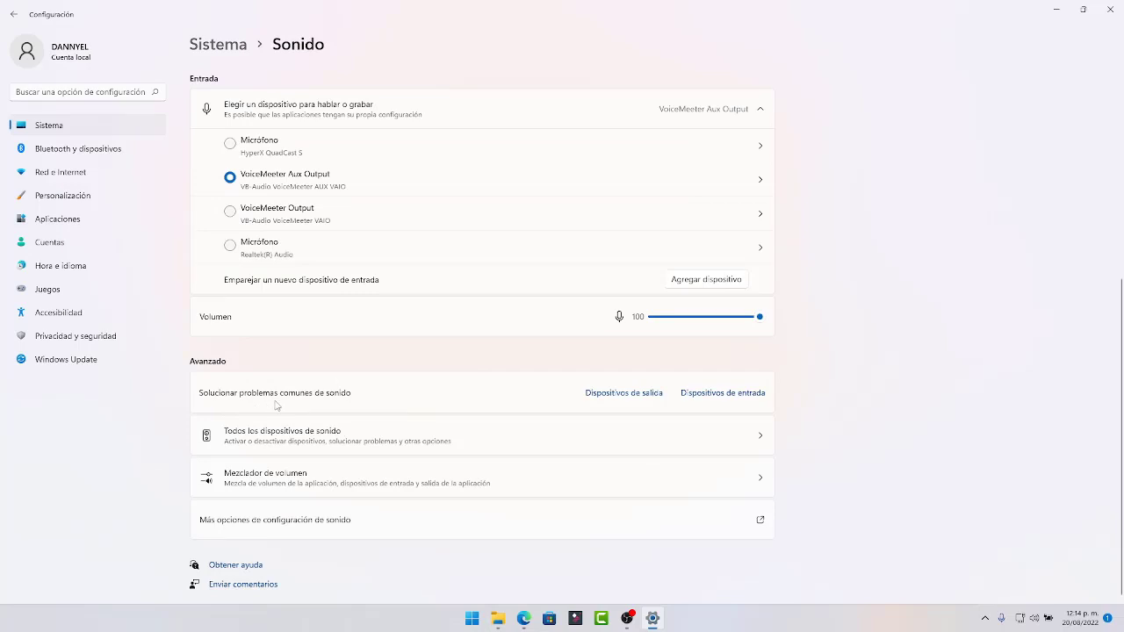
Start and cancel the output device troubleshooter, and view the Realtek(R) Audio speakers' properties from the list of all sound devices
click(618, 400)
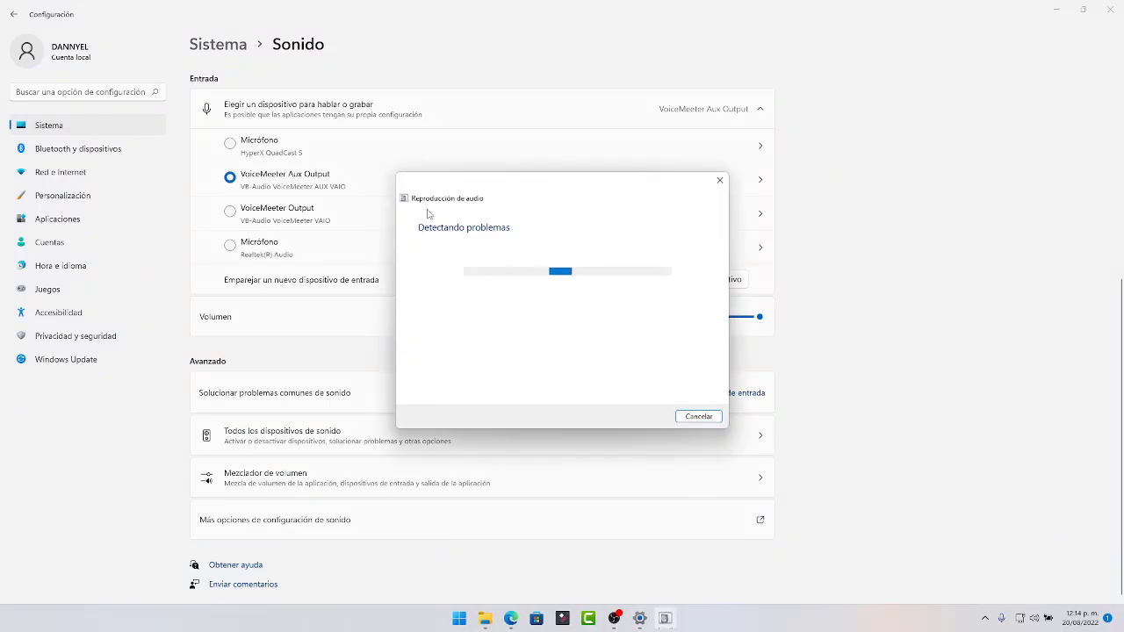
click(695, 416)
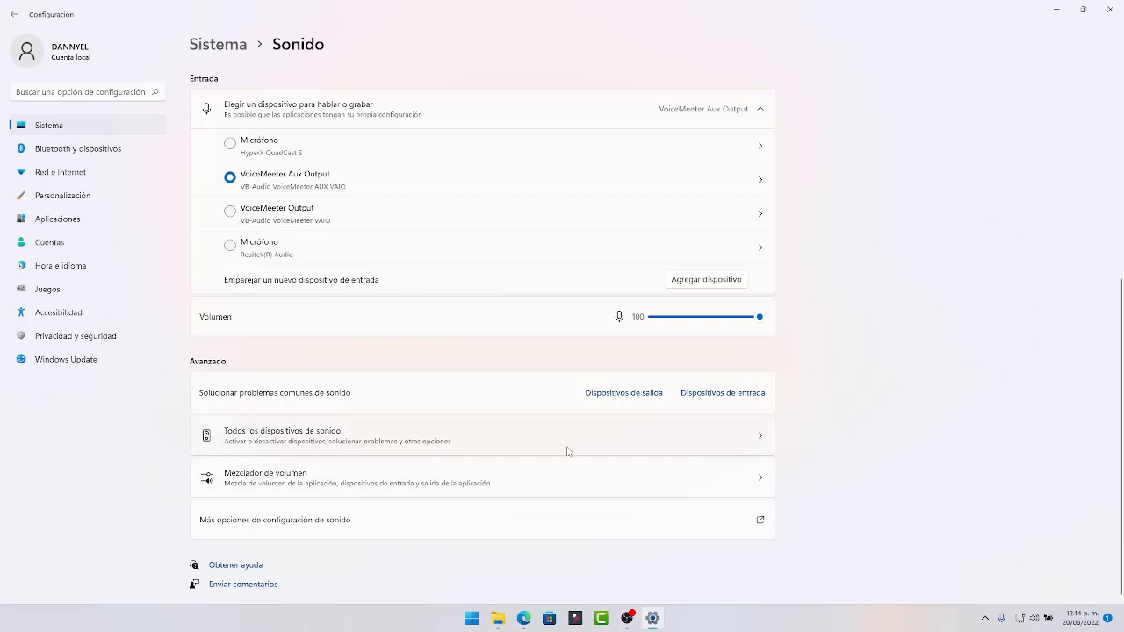
click(745, 447)
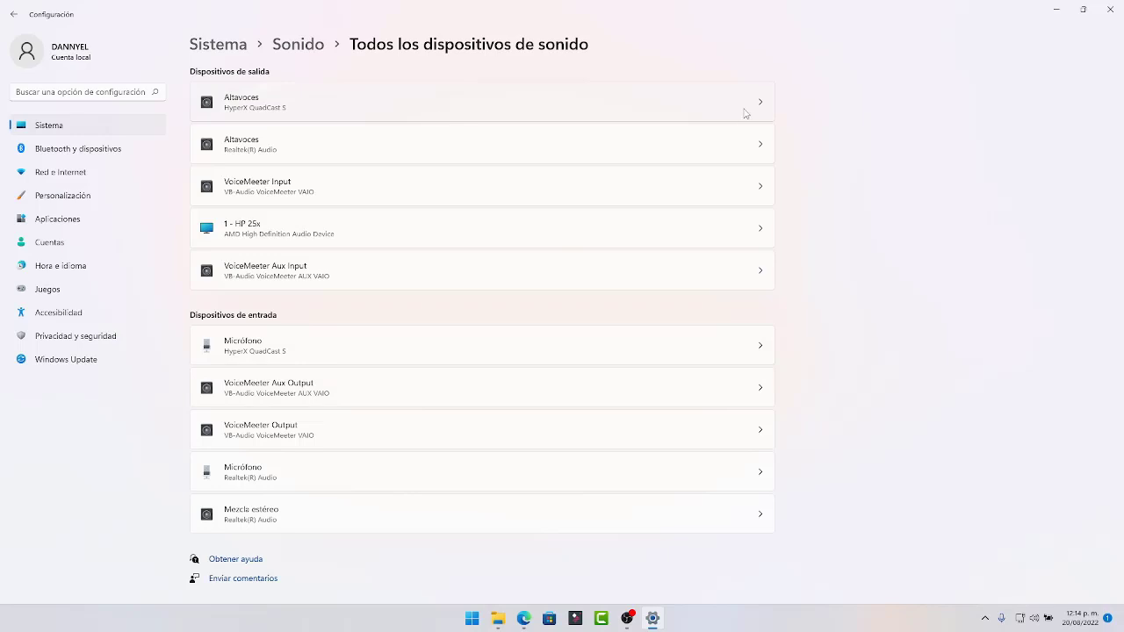
click(764, 148)
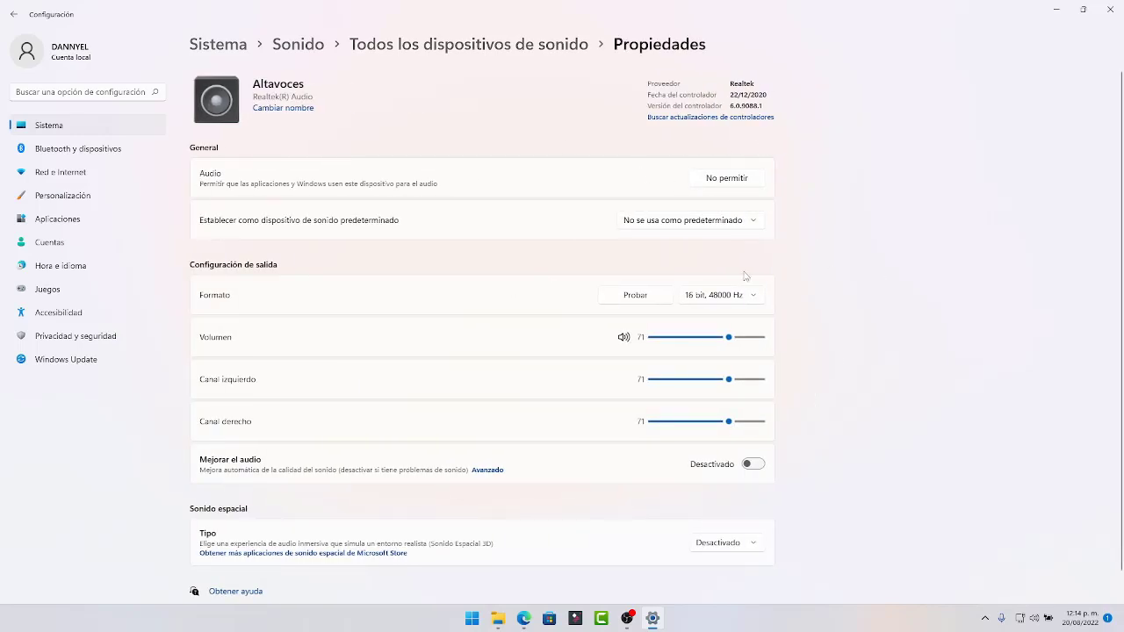
click(449, 45)
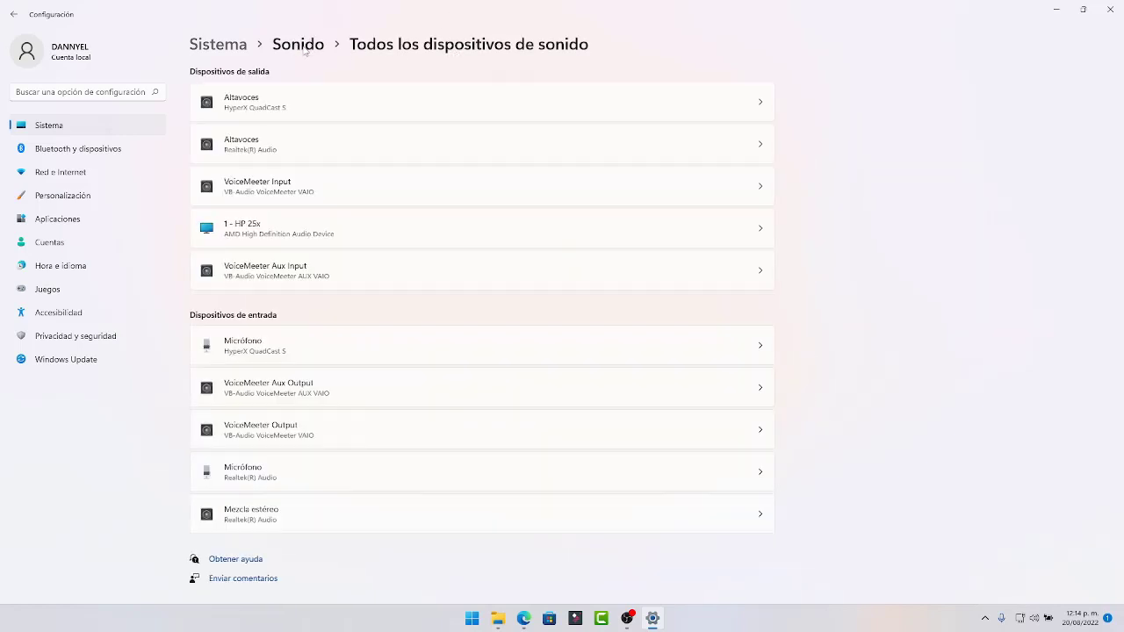
click(305, 45)
Open the Mezclador de volumen and view the available system output and input devices without changing the selections
scroll(774, 275, down, 3)
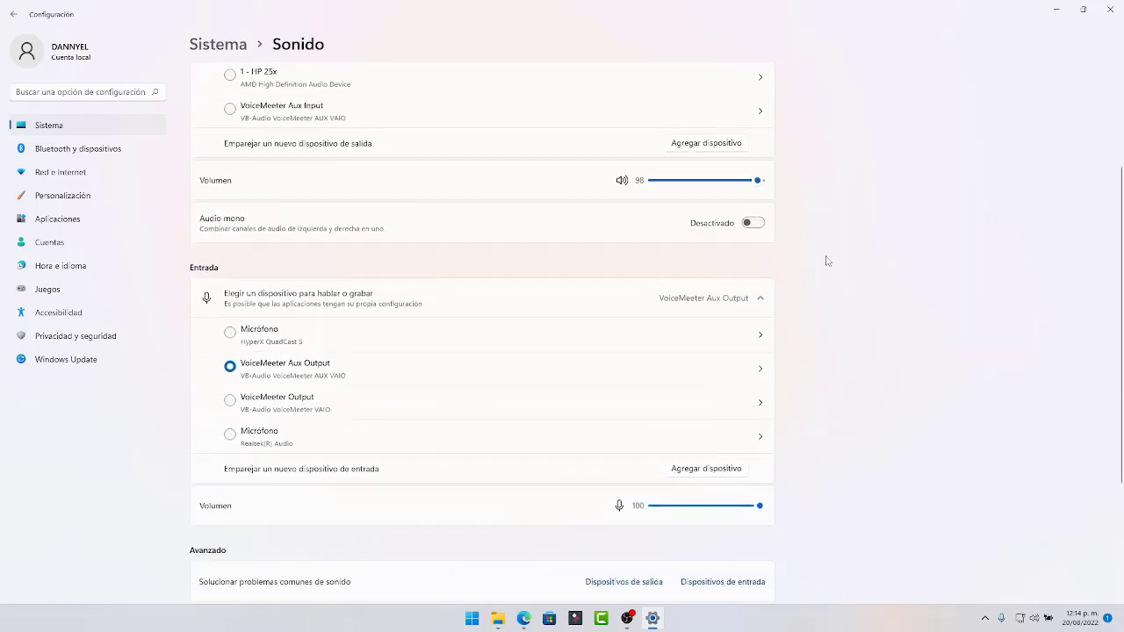
scroll(830, 259, down, 4)
scroll(401, 461, up, 1)
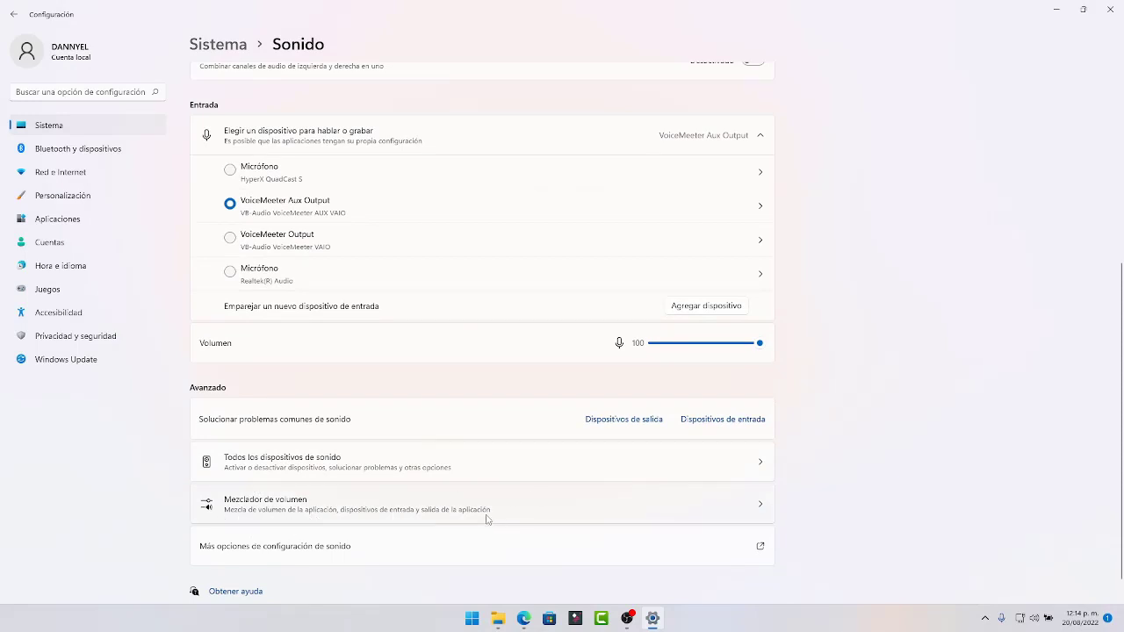
scroll(492, 519, down, 1)
click(760, 482)
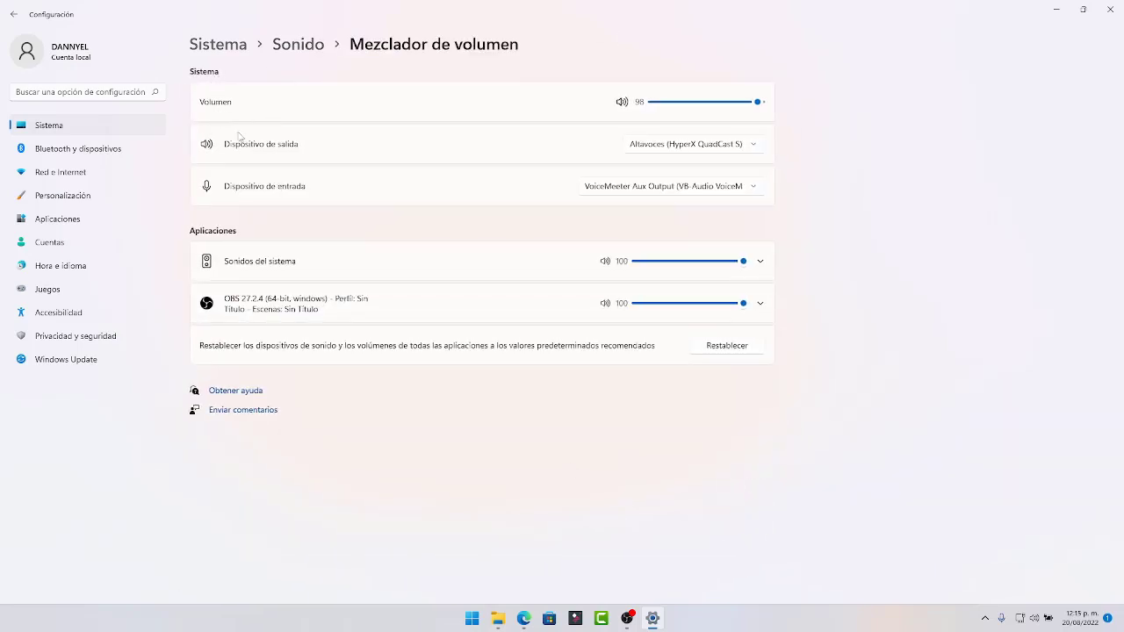
click(723, 146)
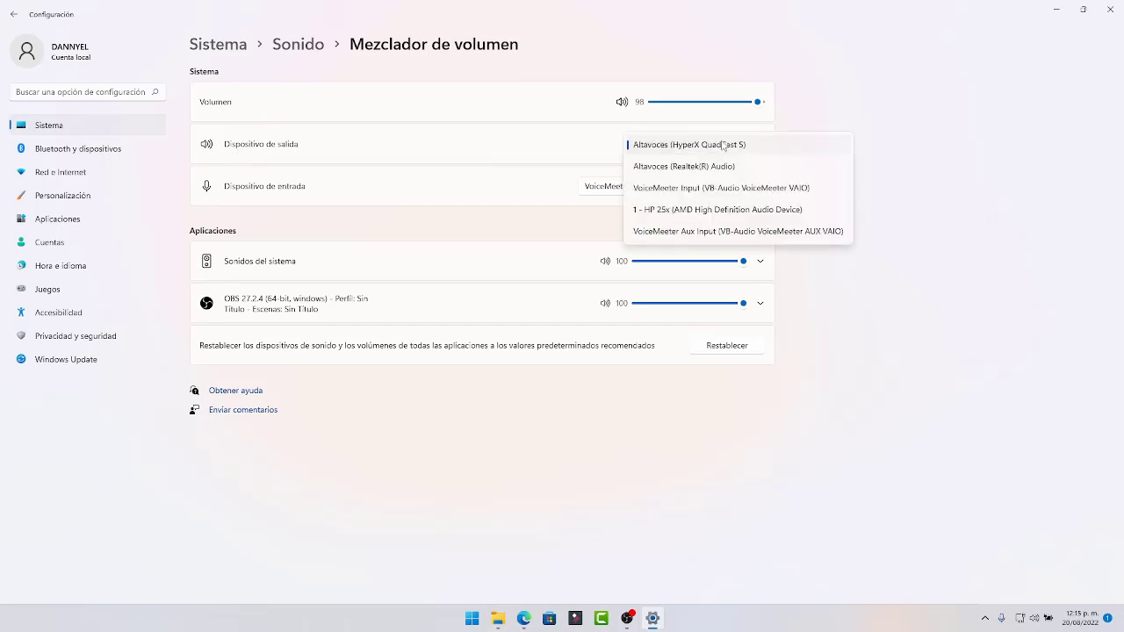
click(887, 94)
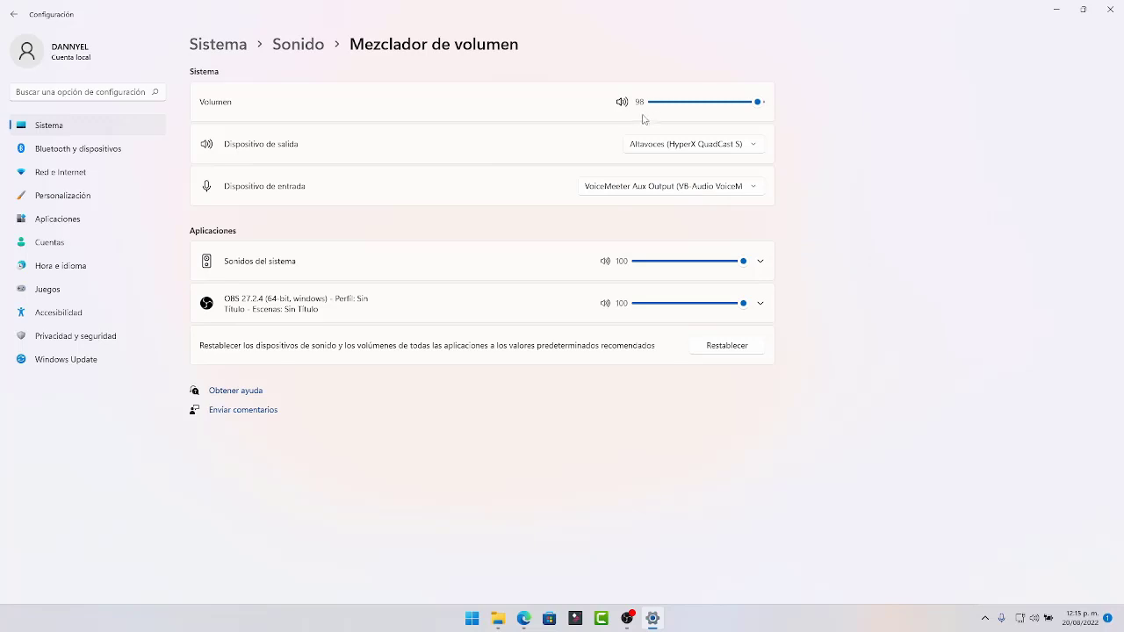
click(653, 186)
click(1007, 193)
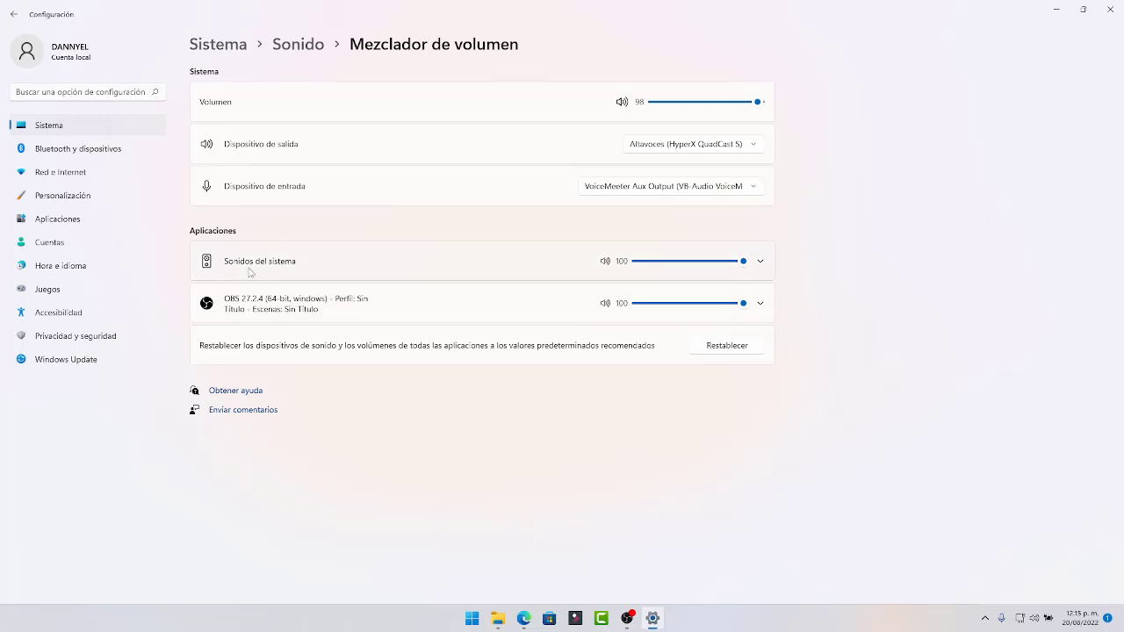
Expand Sonidos del sistema in the volume mixer and view its output and input device options
click(761, 261)
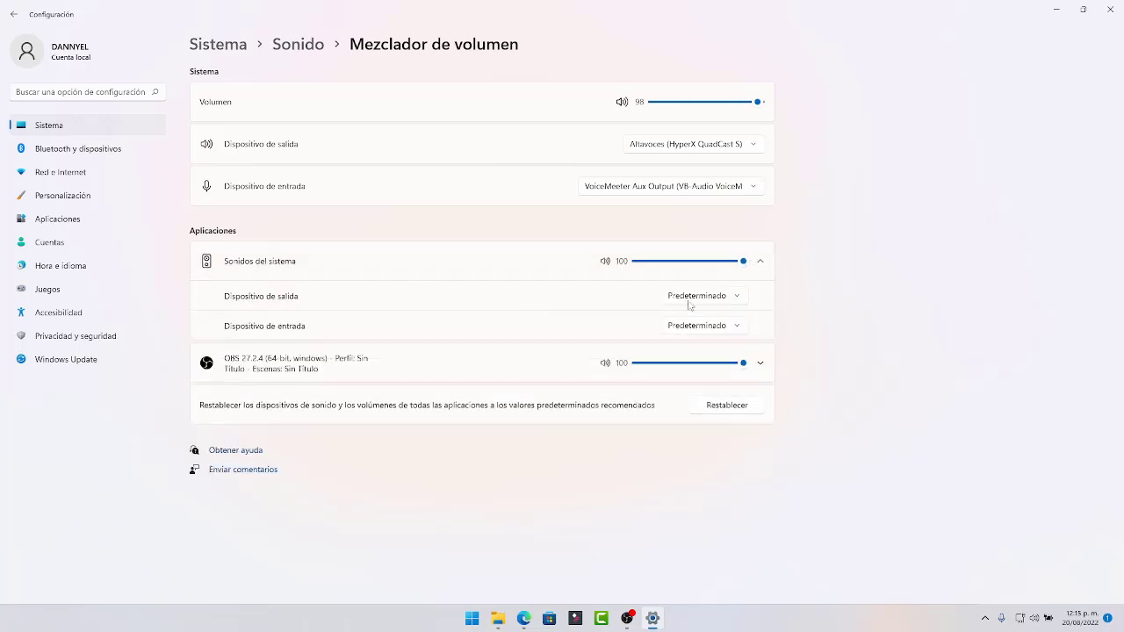
click(702, 298)
click(722, 325)
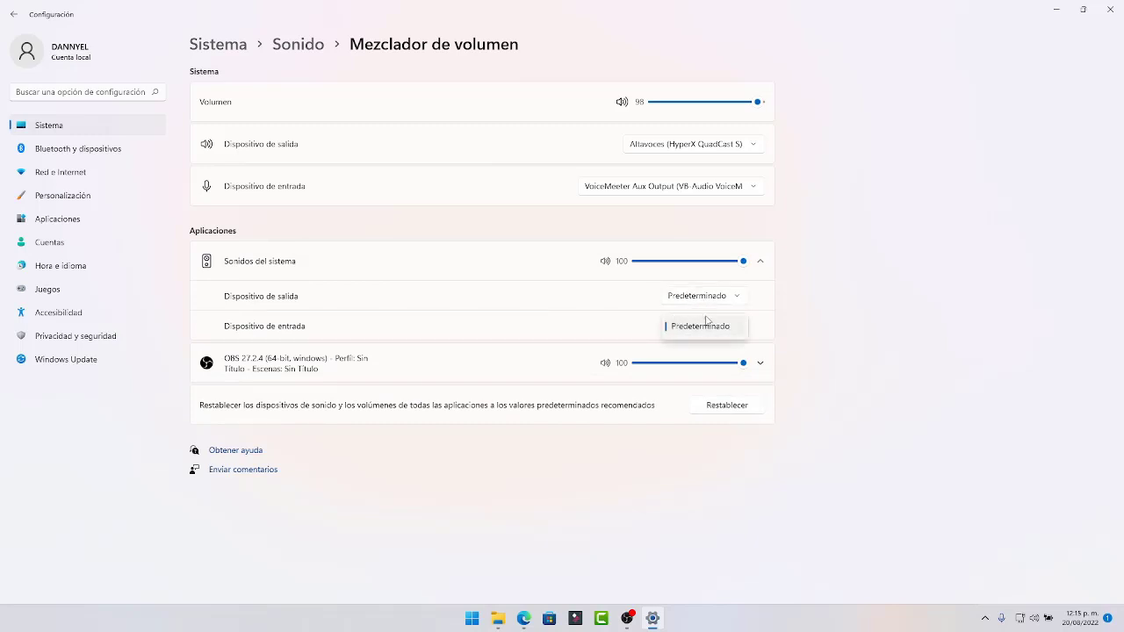
click(890, 300)
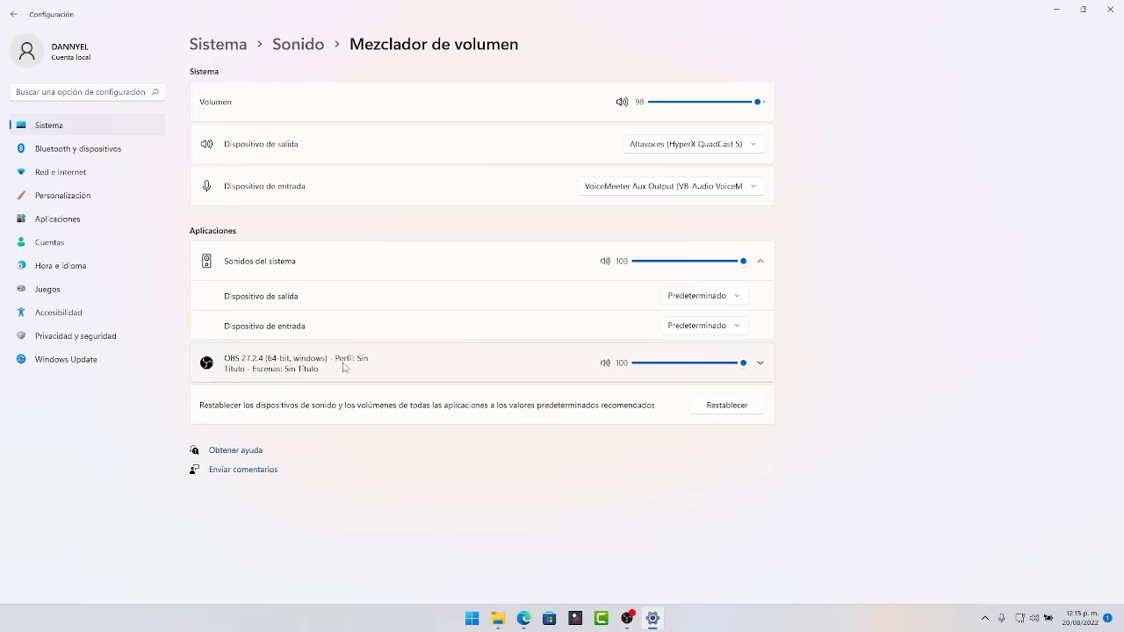
Expand the OBS entry in the volume mixer and view its output and input device options, keeping Predeterminado
click(759, 367)
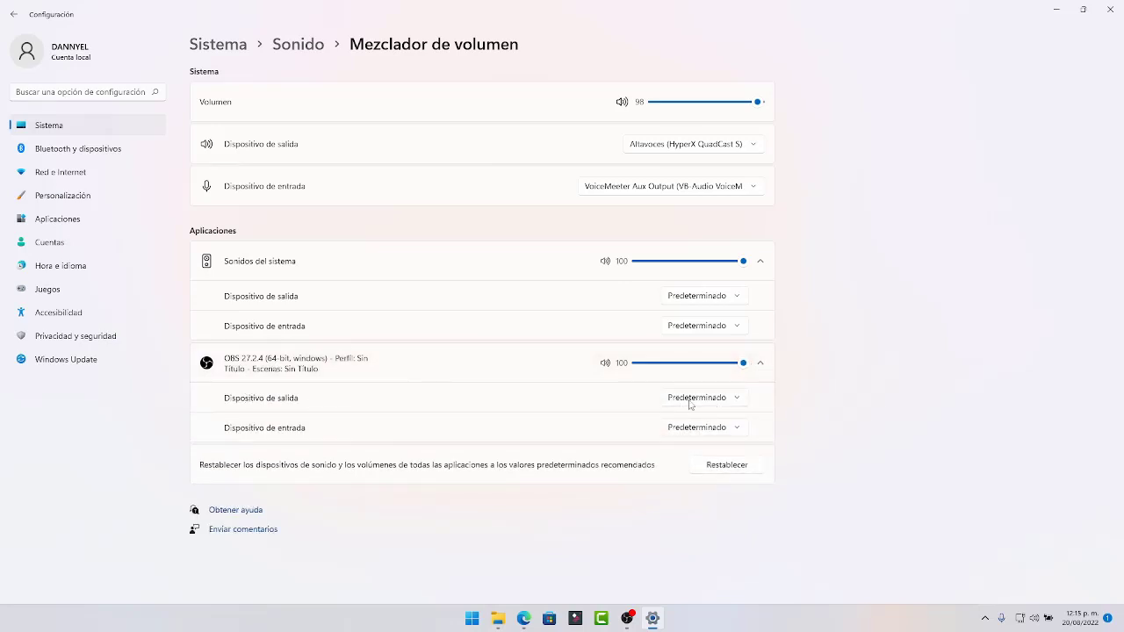
click(690, 405)
click(536, 375)
click(703, 428)
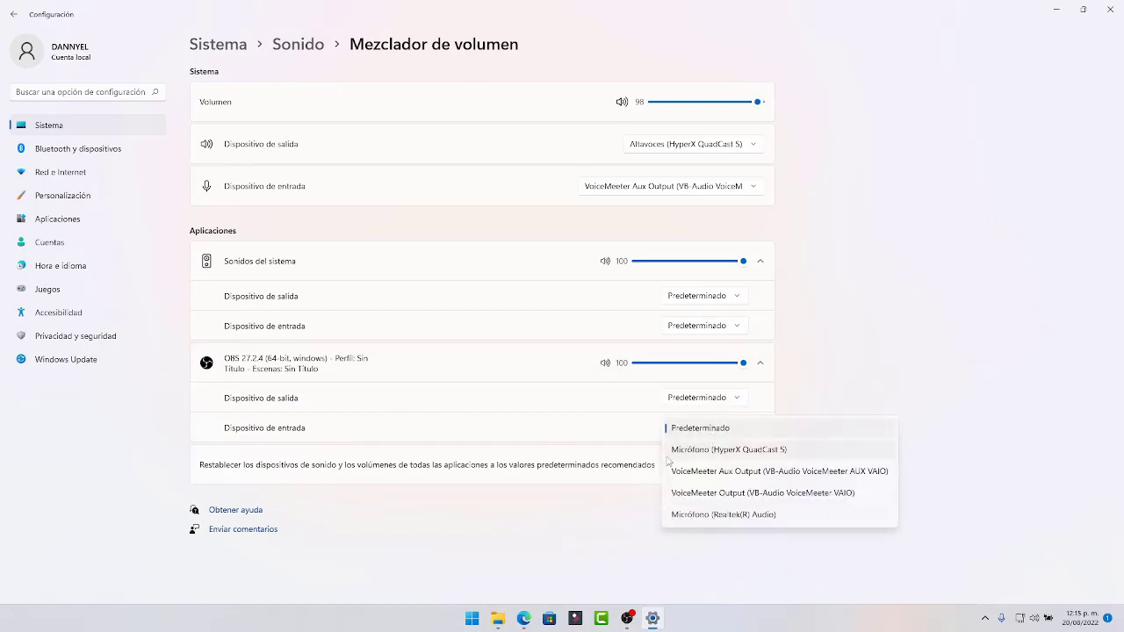
click(676, 428)
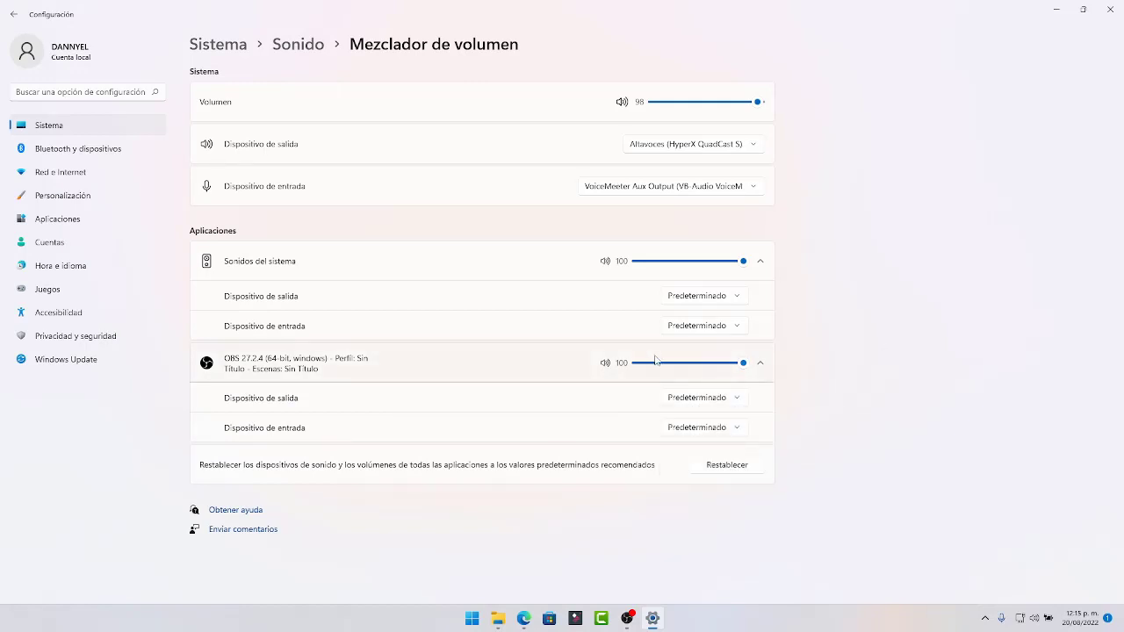
Collapse the OBS and Sonidos del sistema entries and return to the Sonido settings
click(761, 362)
click(760, 261)
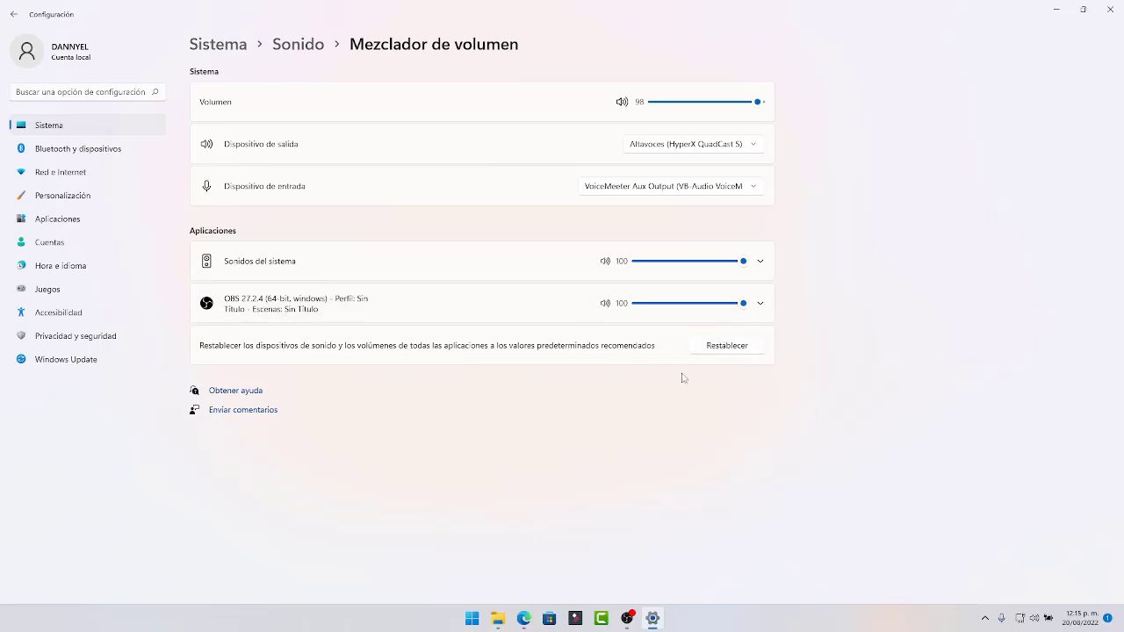
click(293, 44)
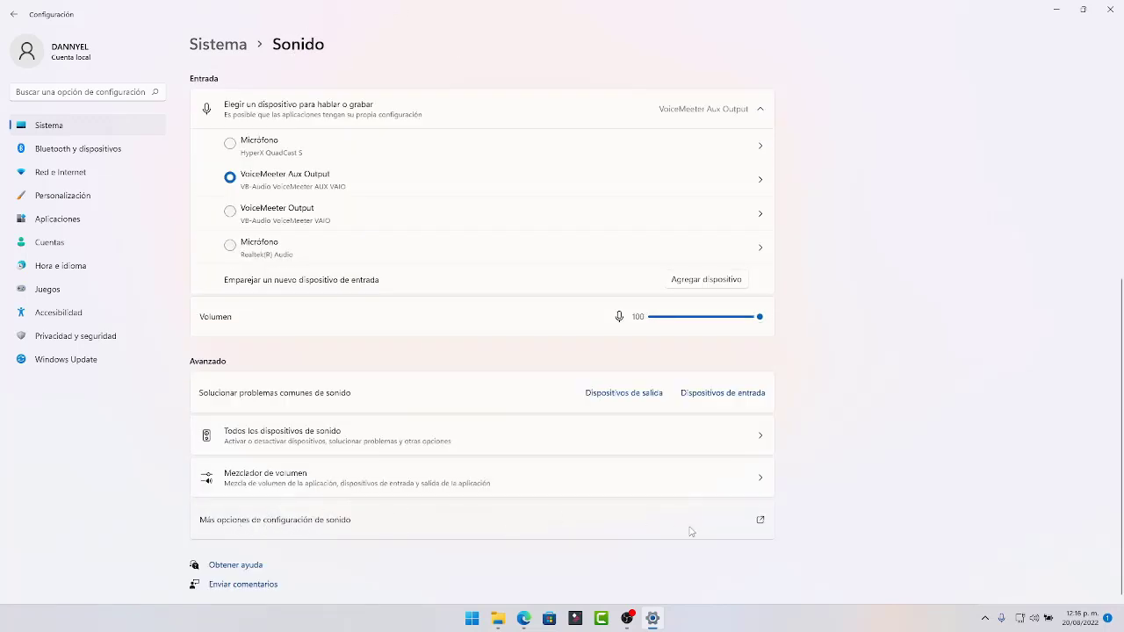
Open Más opciones de configuración de sonido, look through the playback devices and select the HyperX QuadCast S speakers
click(690, 530)
drag(170, 63, 323, 55)
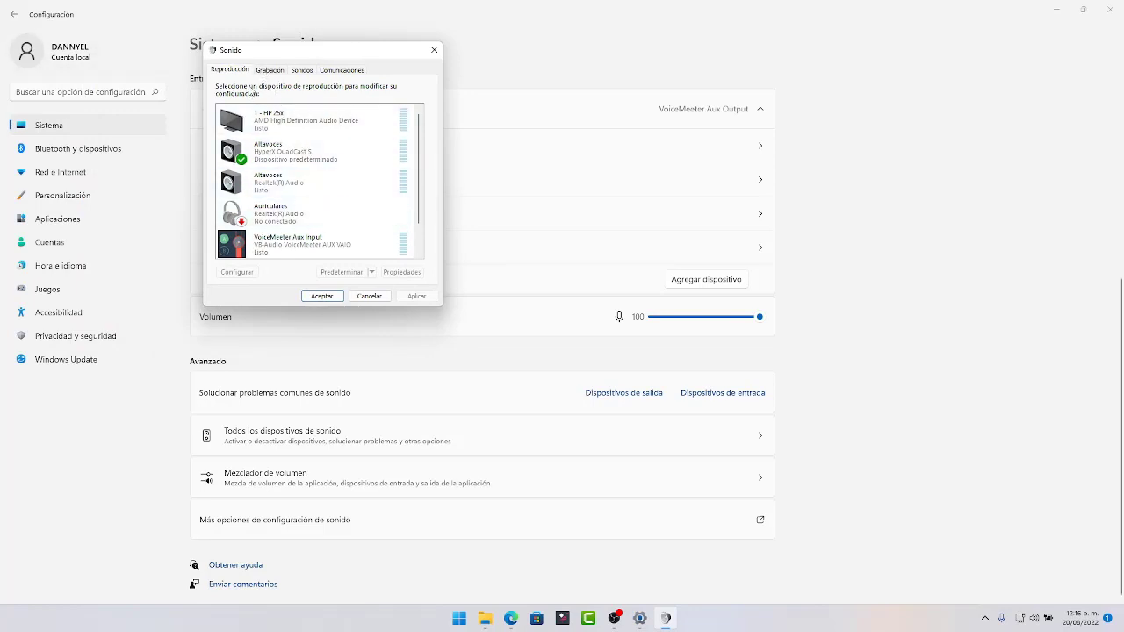
scroll(317, 176, down, 1)
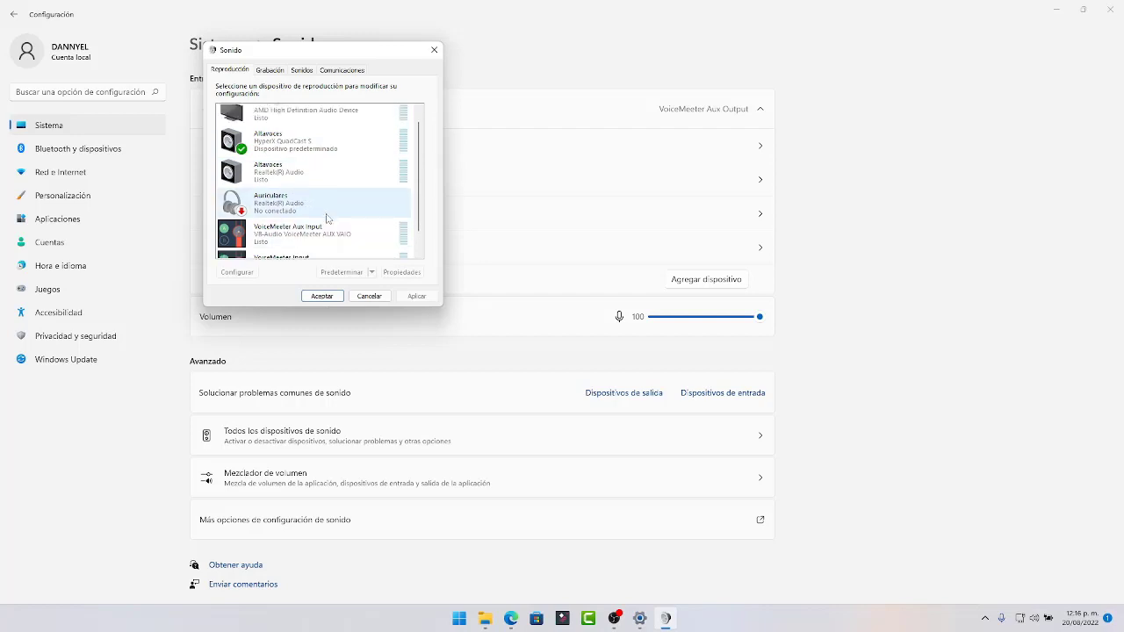
scroll(303, 188, up, 1)
click(283, 145)
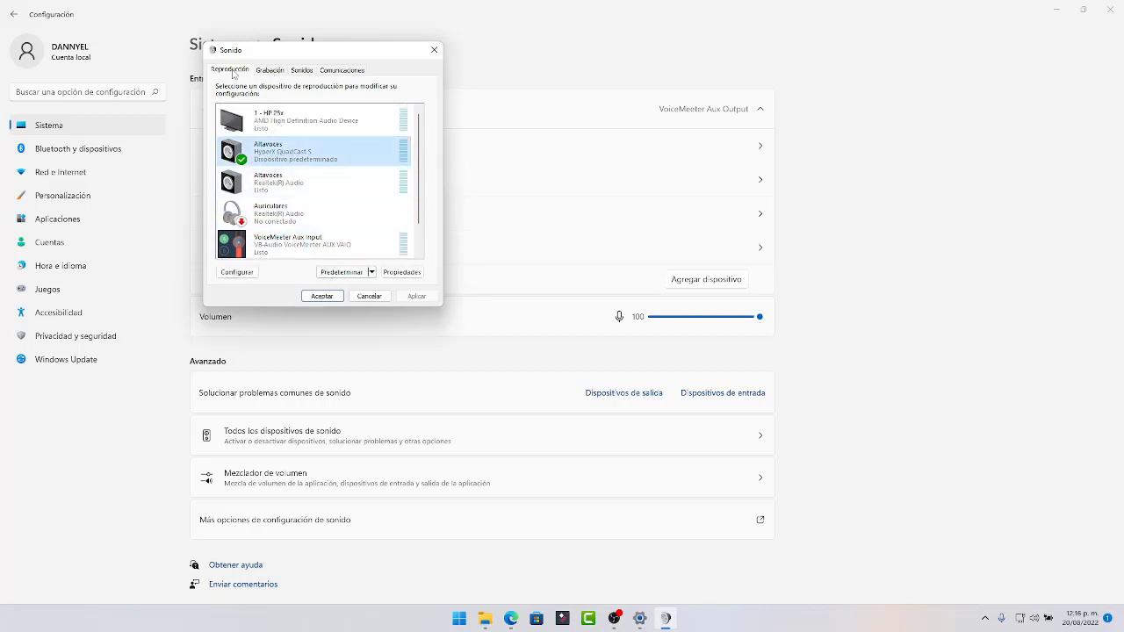
Review the Grabación, Sonidos and Comunicaciones settings of the Sonido dialog, and return to the Reproducción devices
click(268, 70)
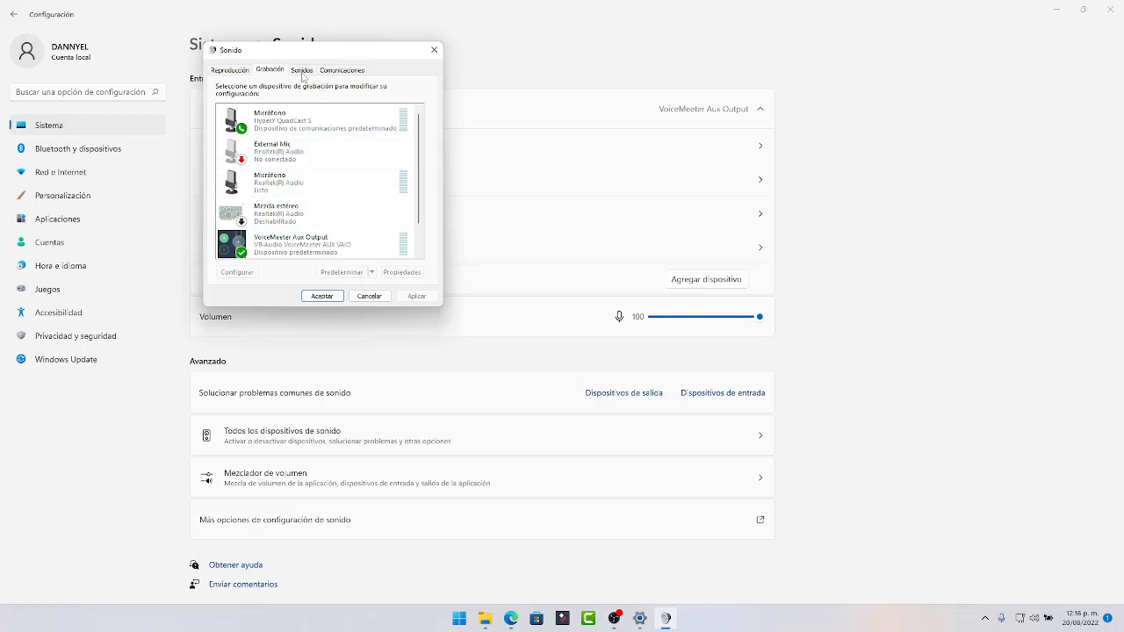
click(302, 72)
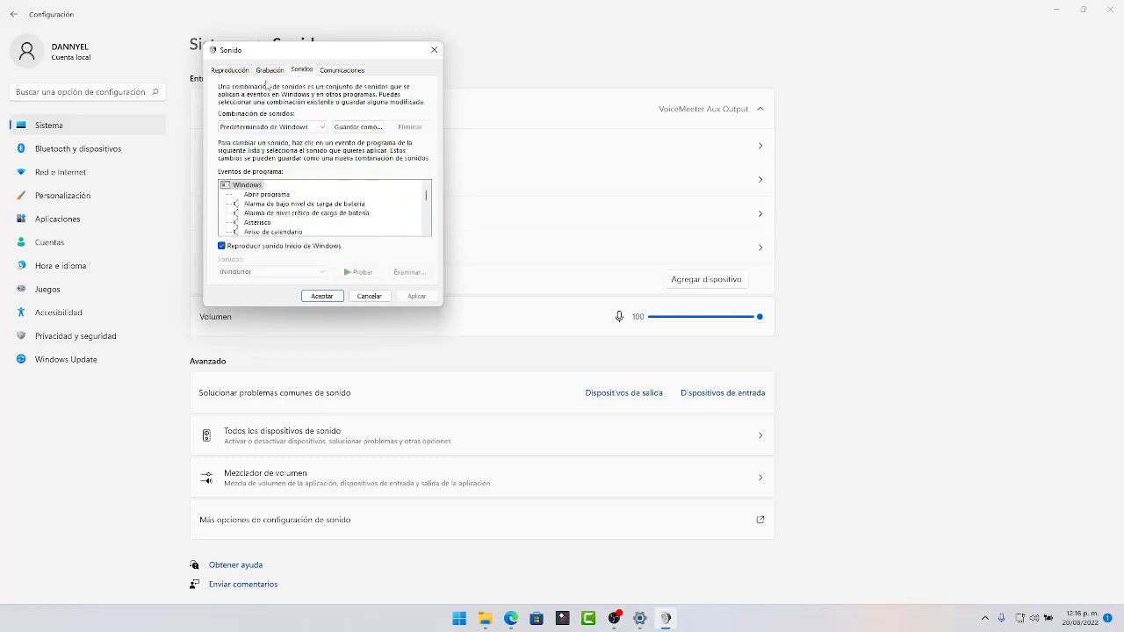
click(349, 69)
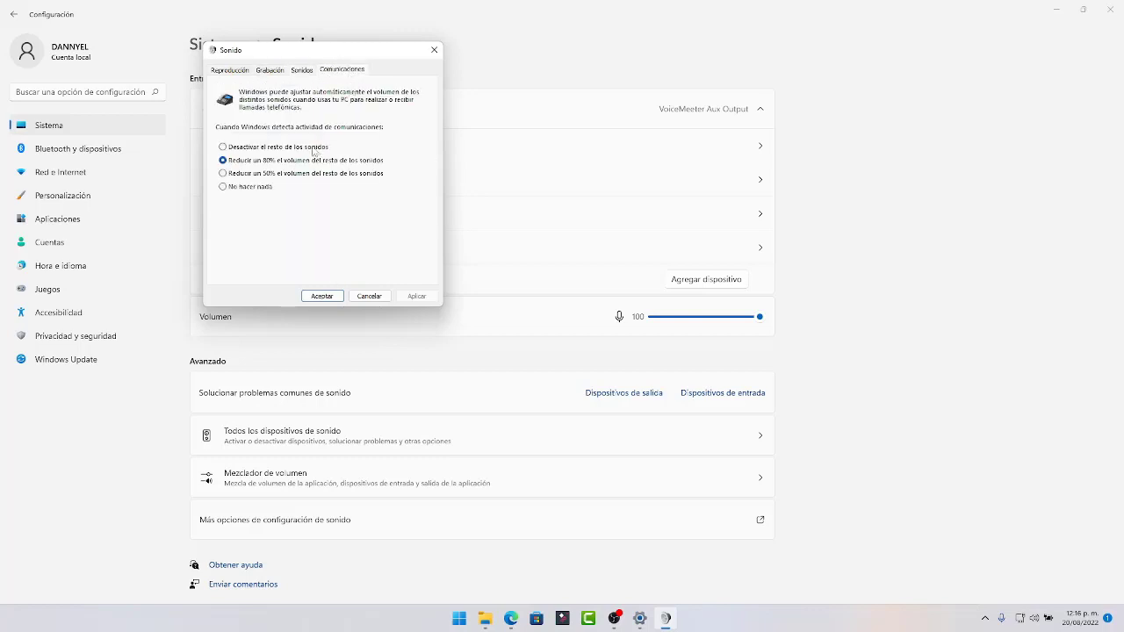
click(229, 71)
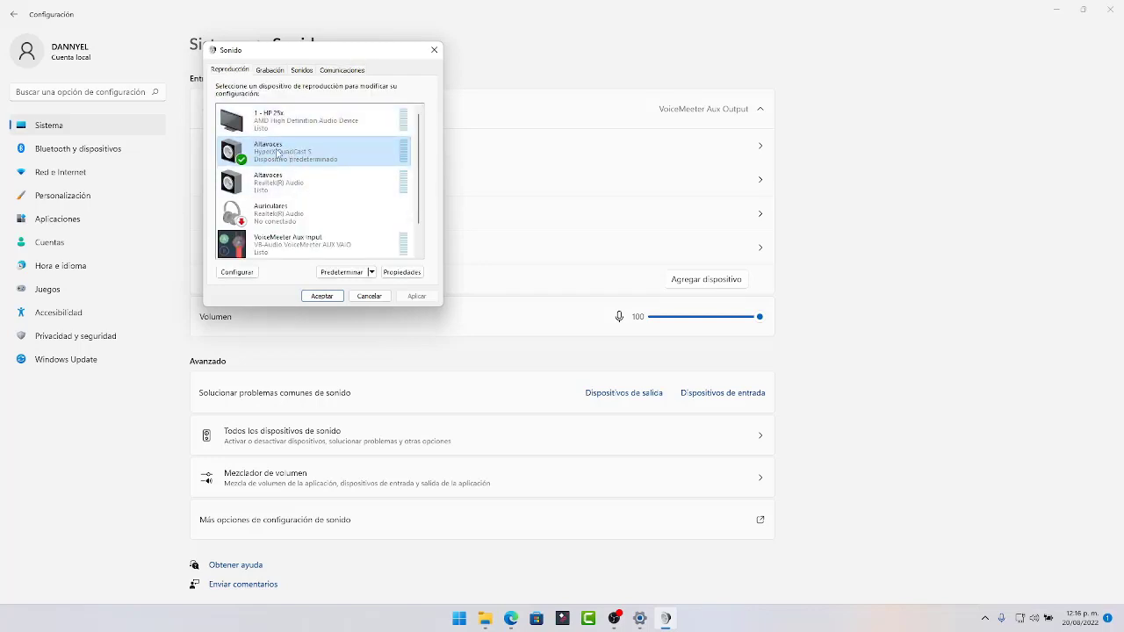
Open the properties of the HyperX QuadCast S speakers and view their general information, Niveles and Mejoras
right_click(279, 152)
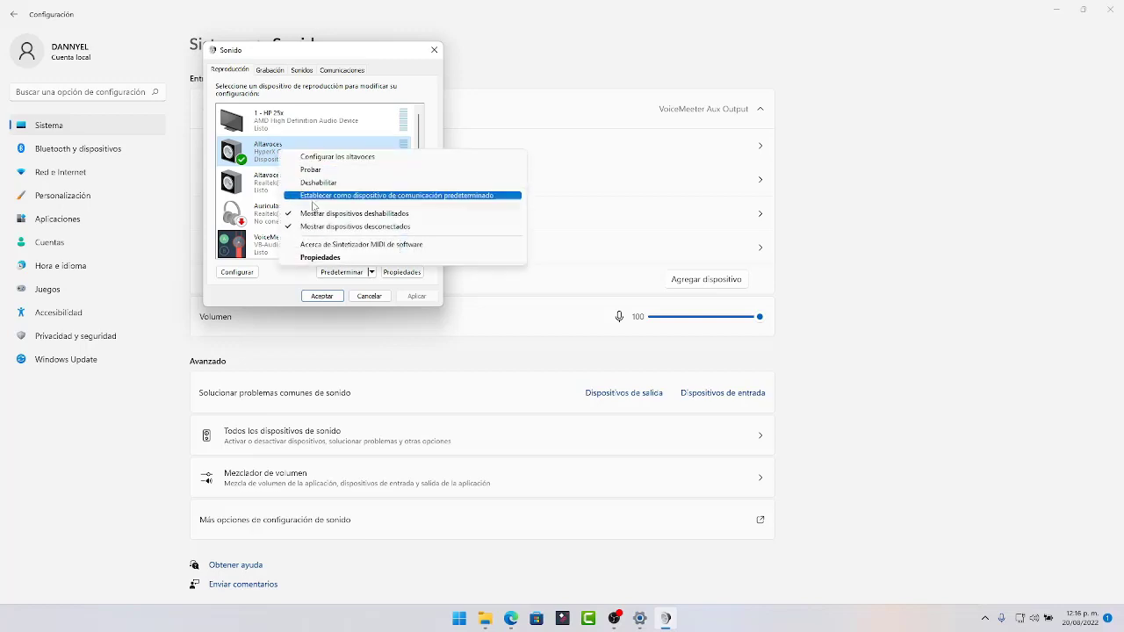
click(316, 254)
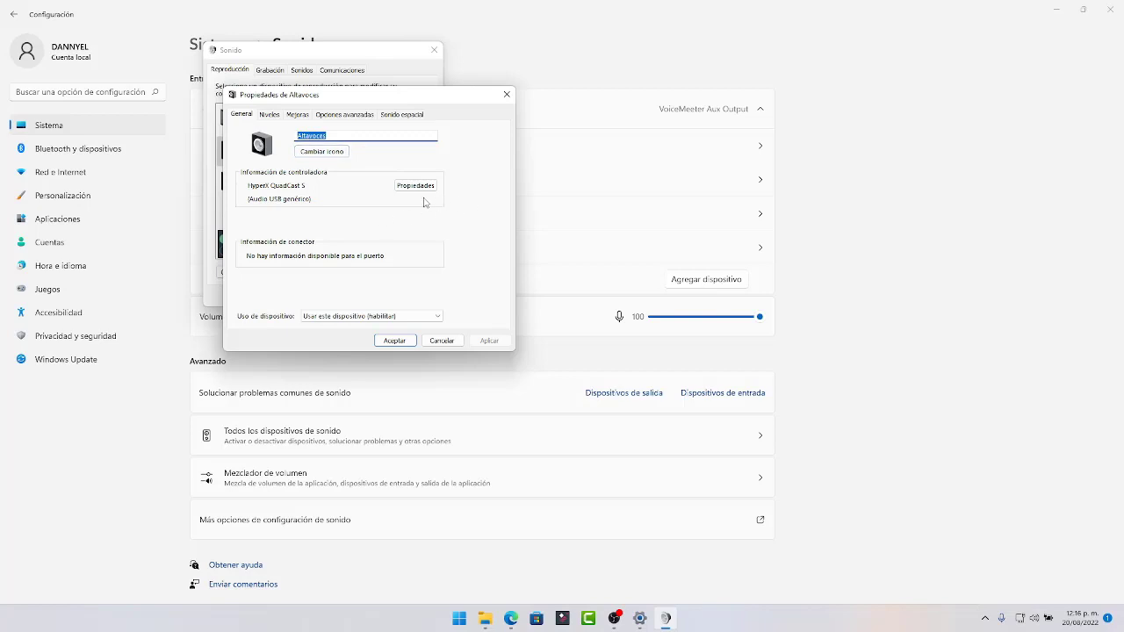
click(273, 116)
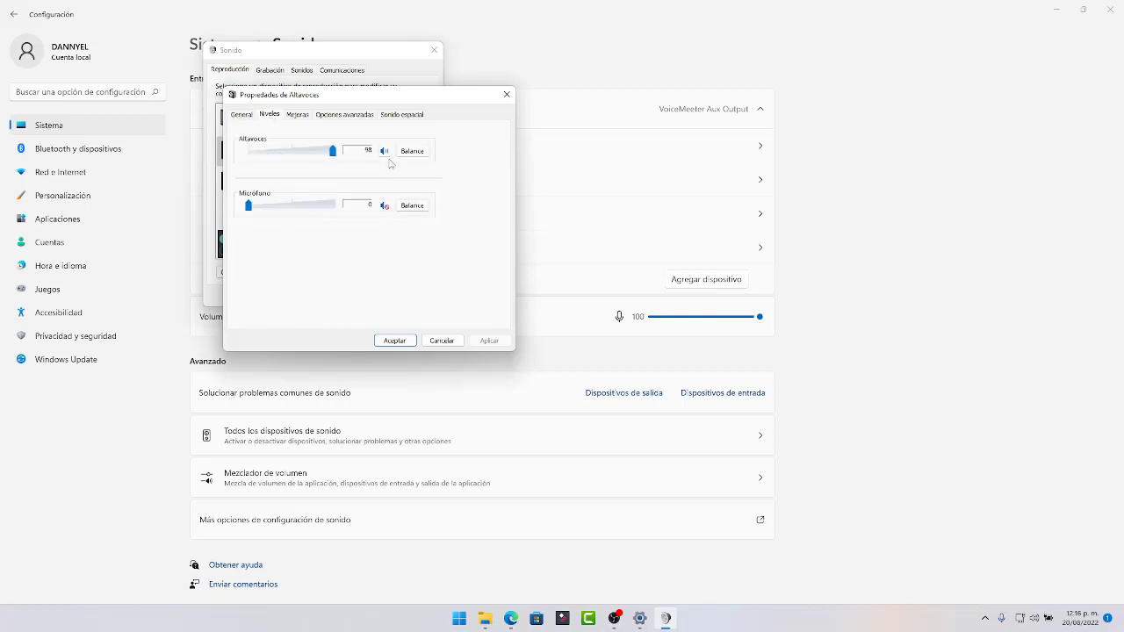
click(298, 115)
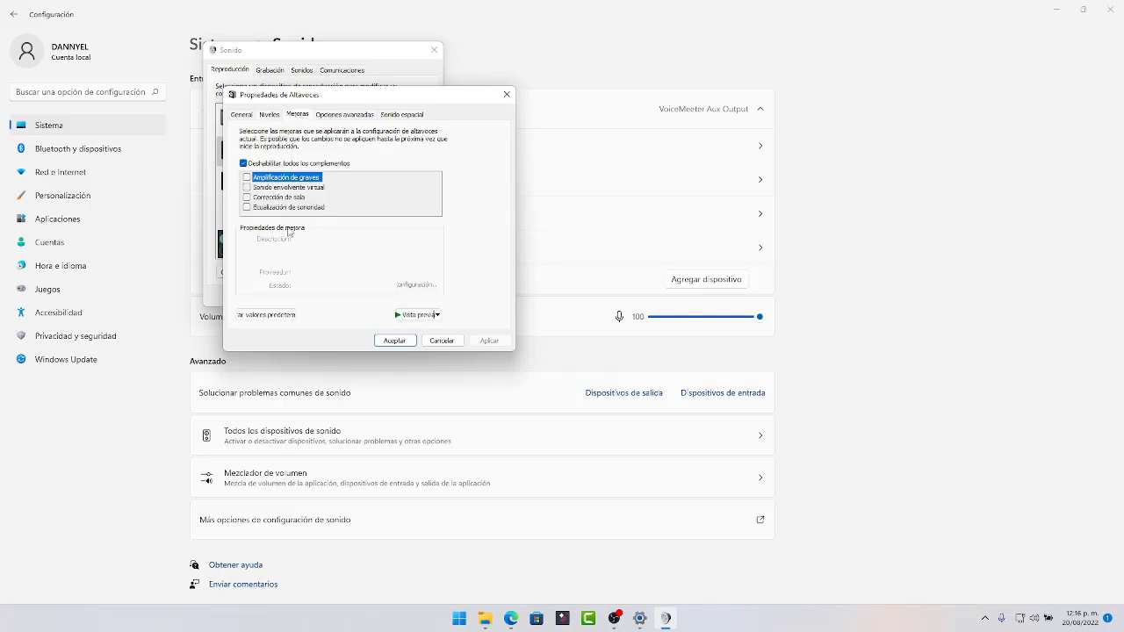
View the speakers' Opciones avanzadas with the default format choices and Sonido espacial, and dismiss the properties without changes
click(334, 115)
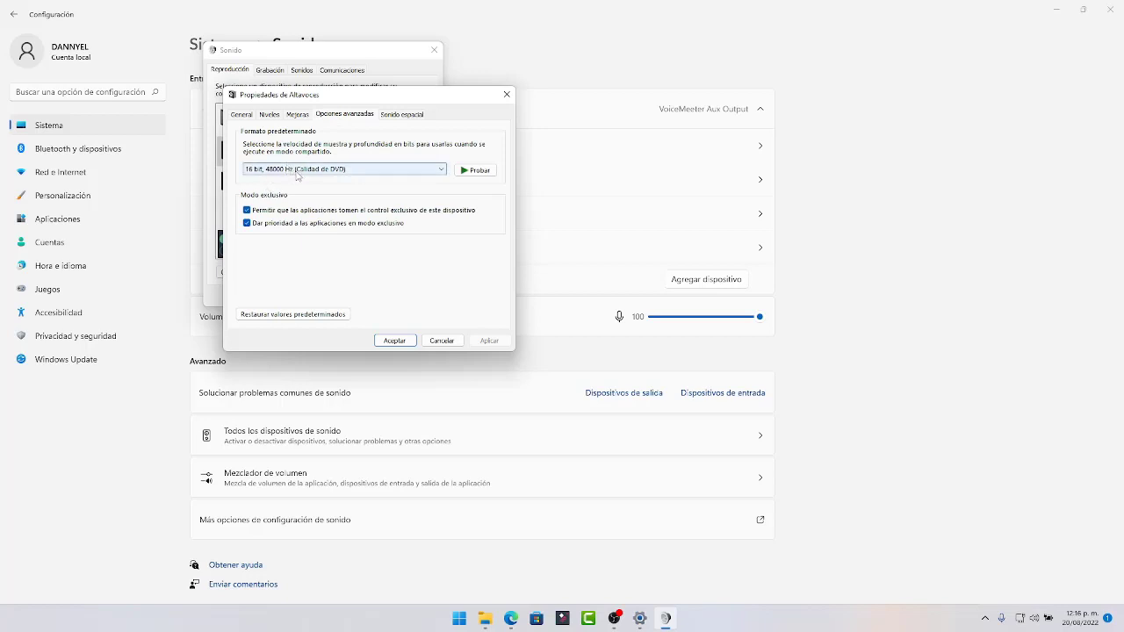
click(298, 170)
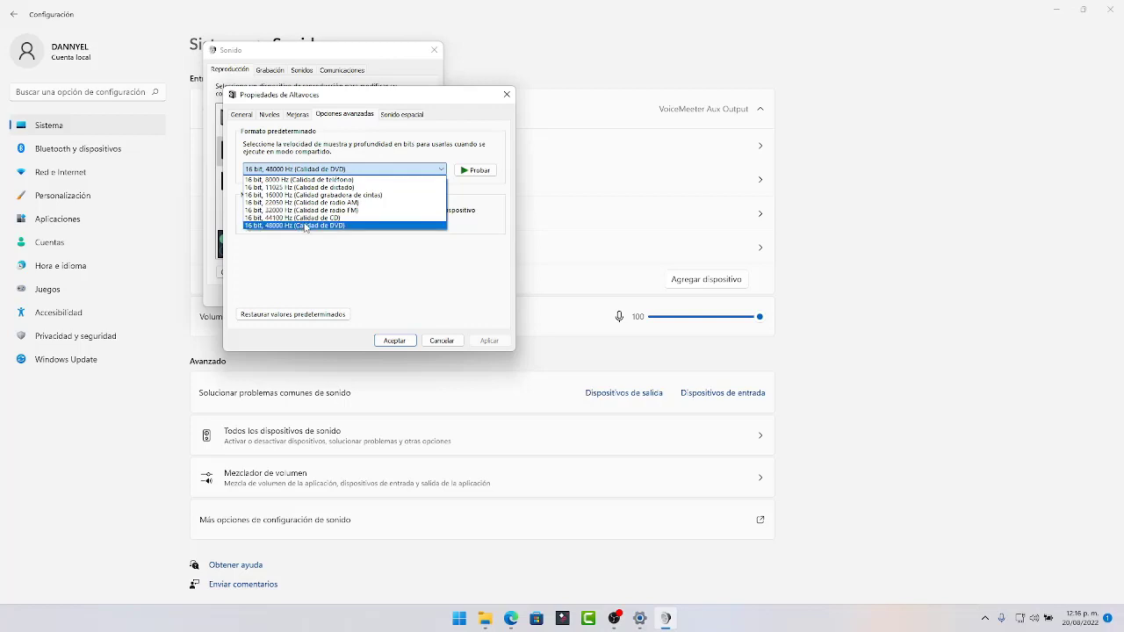
click(309, 252)
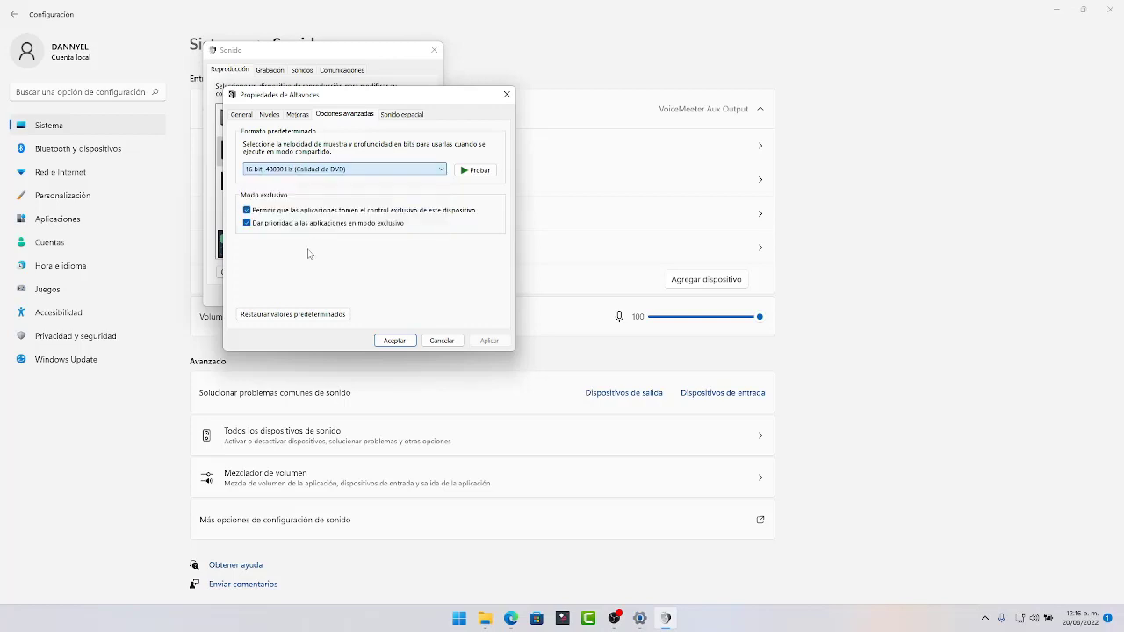
click(401, 115)
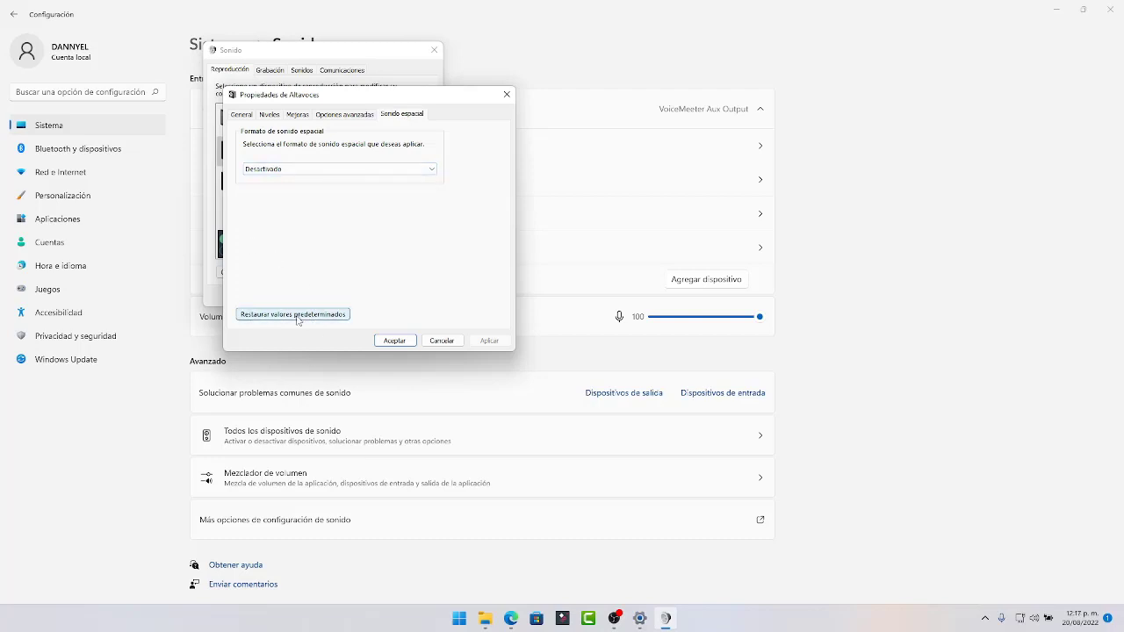
click(425, 343)
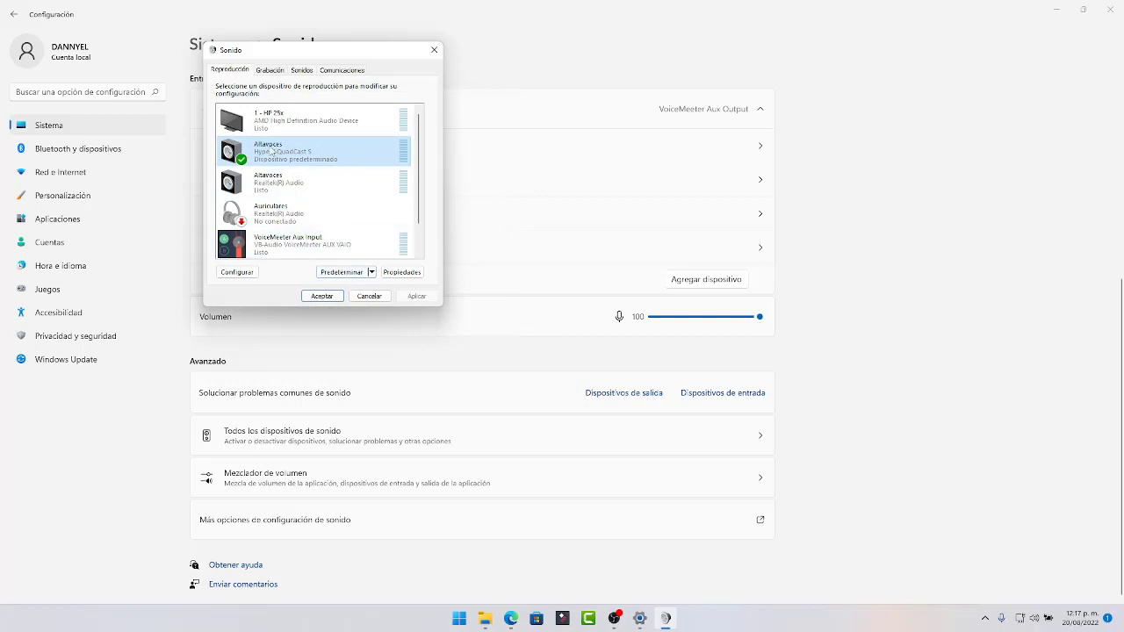
View the channel configuration of the Realtek(R) Audio speakers and cancel the speaker setup
click(265, 180)
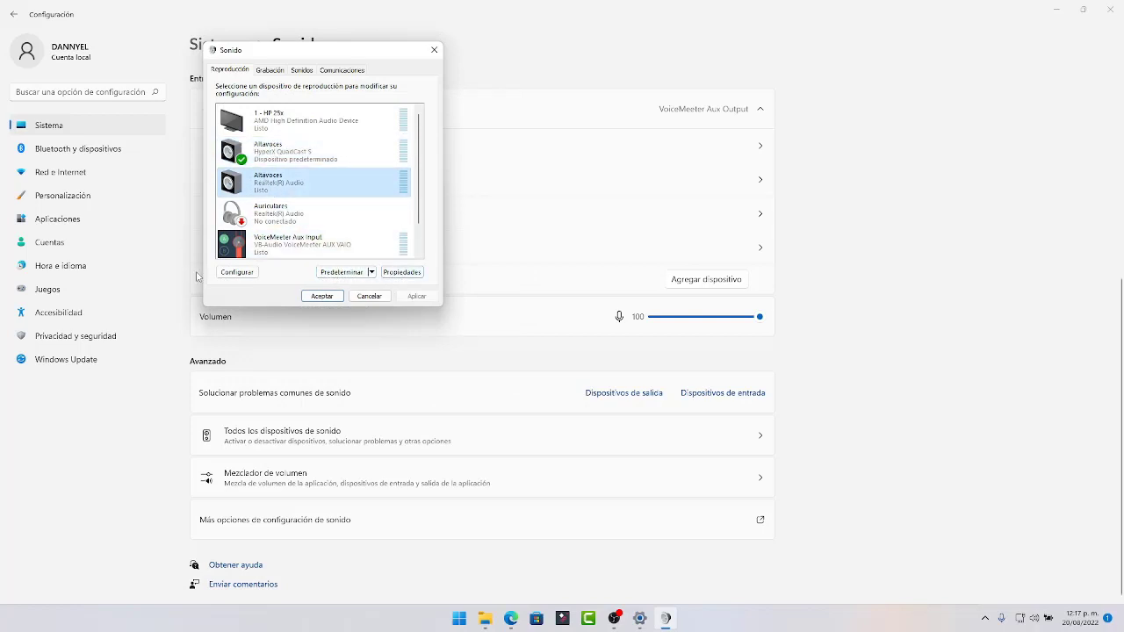
click(236, 273)
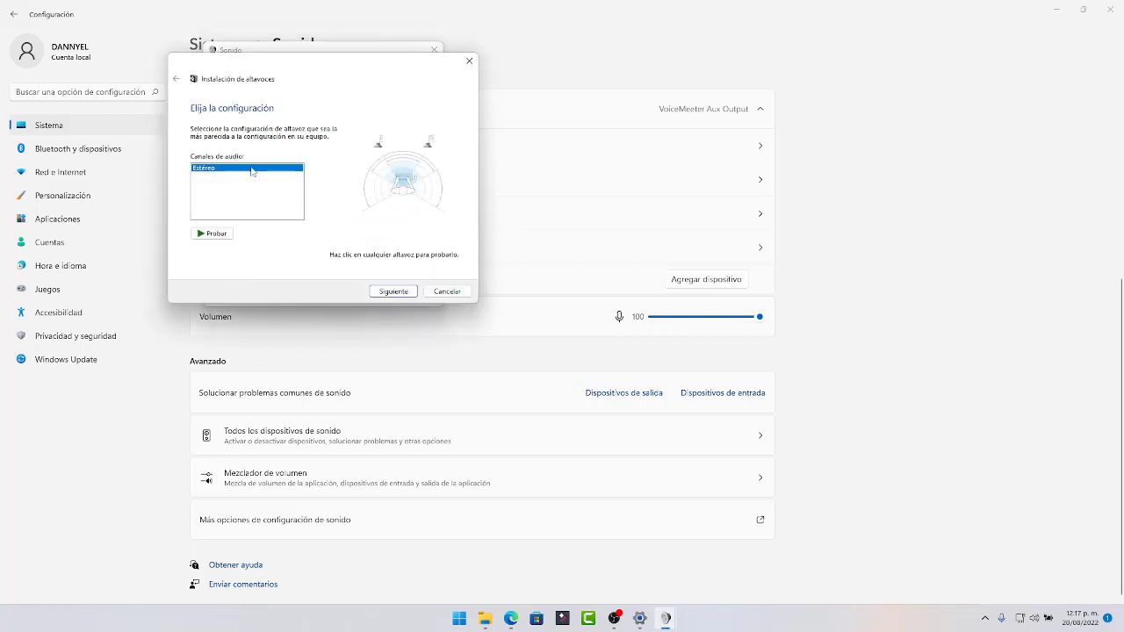
click(444, 293)
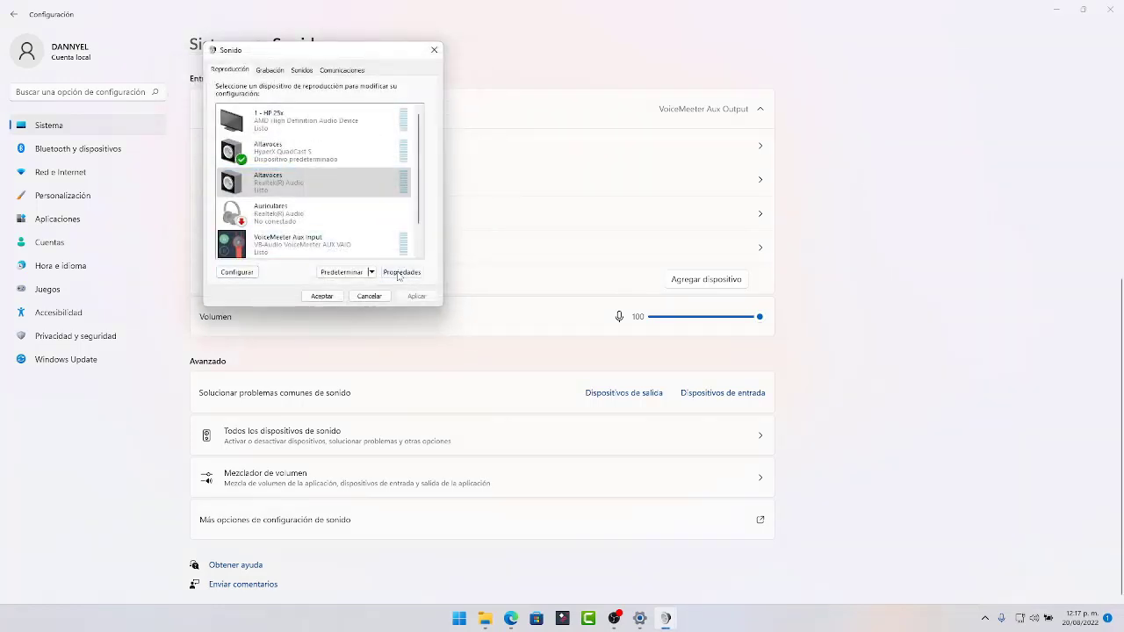
View the Realtek(R) Audio speakers' general properties, and cancel out of both the properties and the Sonido dialog
click(396, 273)
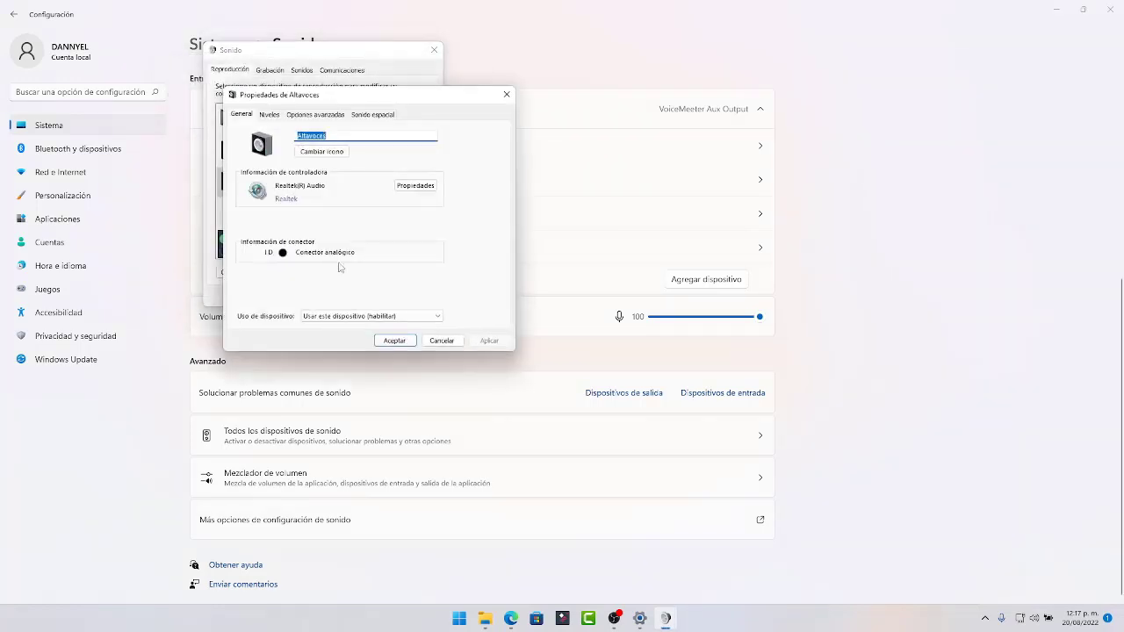
click(433, 340)
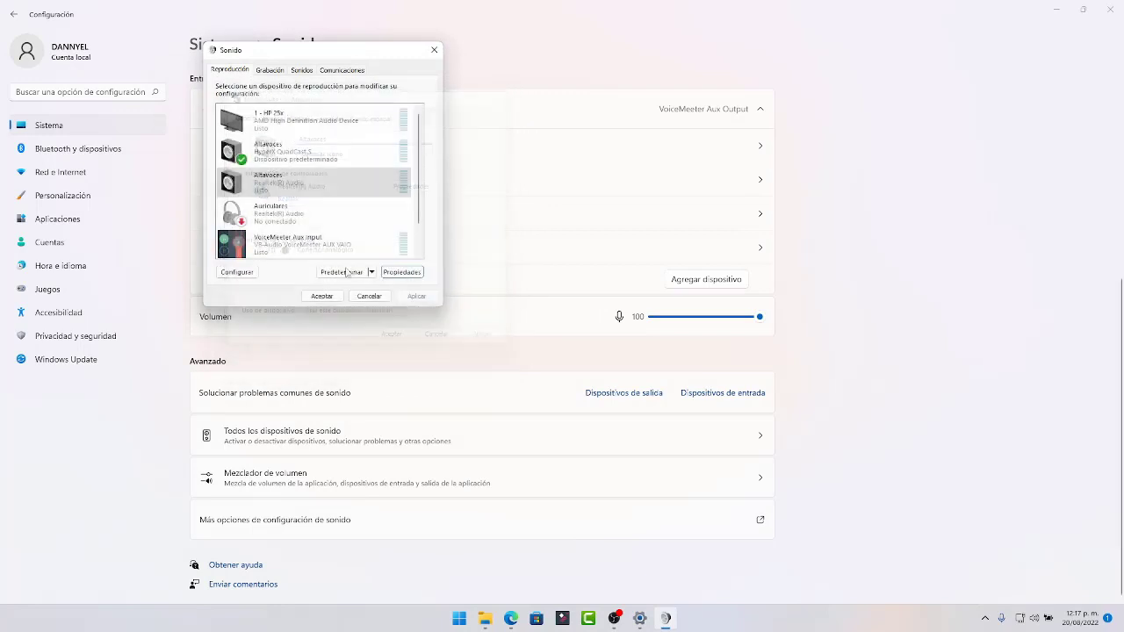
click(368, 296)
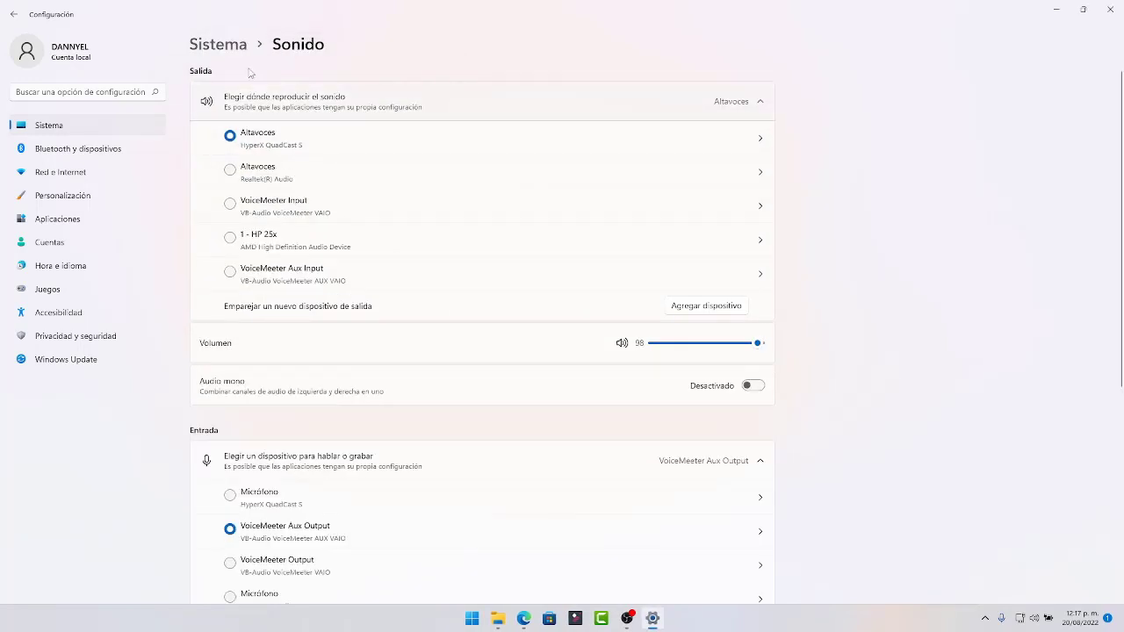
Open Notificaciones in the Sistema settings and switch the main notifications setting off and back on
click(230, 49)
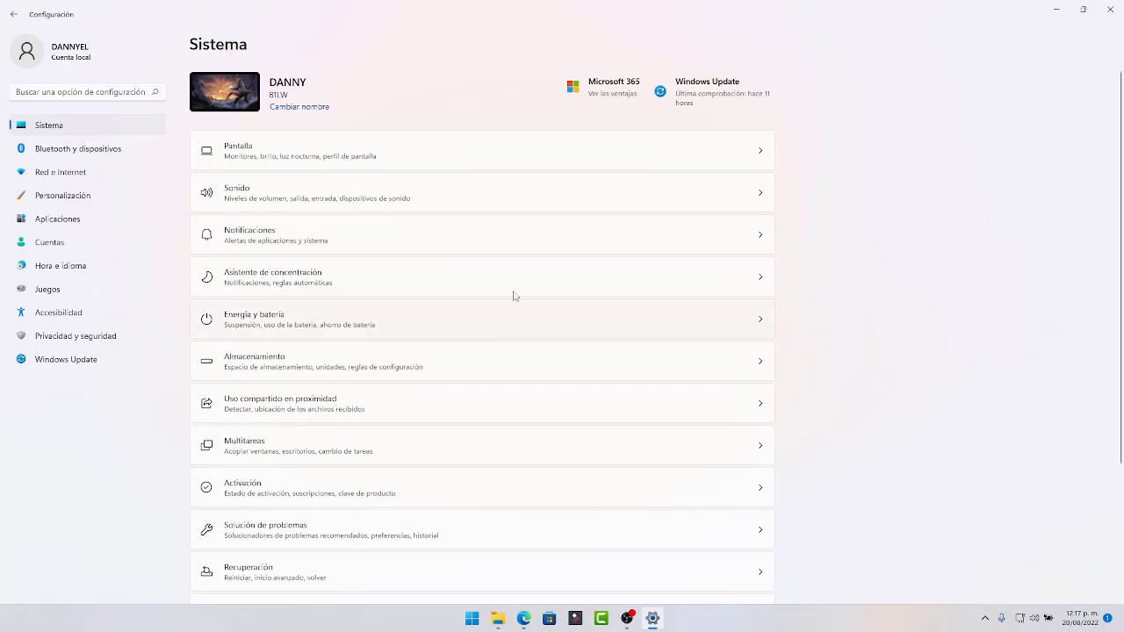
click(753, 239)
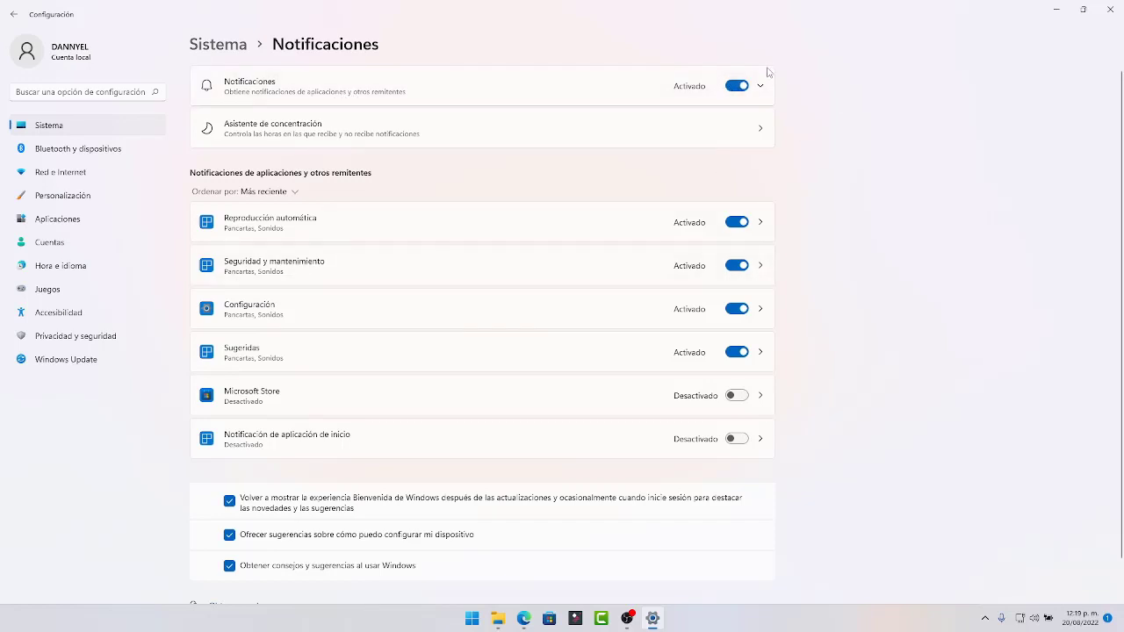
click(733, 87)
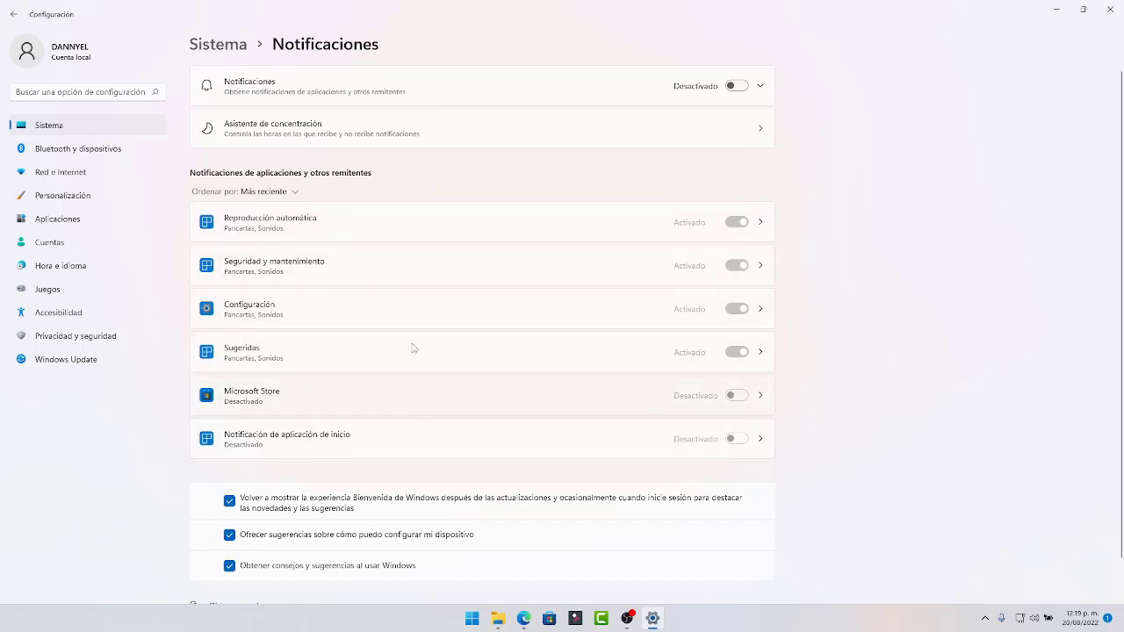
click(736, 86)
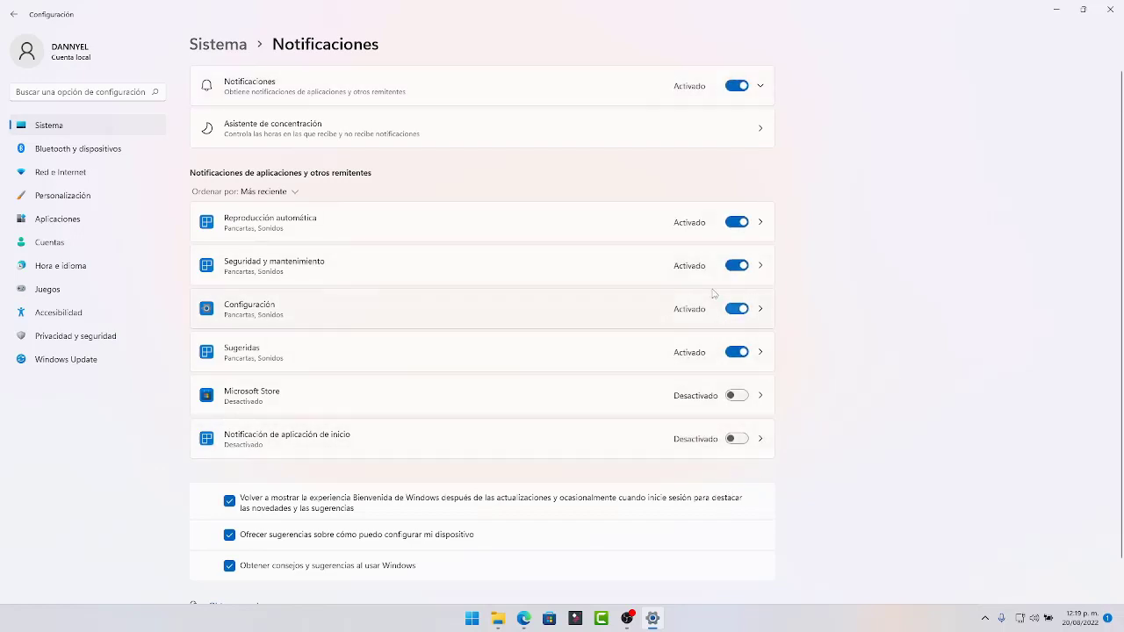
Turn Sugeridas notifications off, turn them back on in their detail settings, and return to Notificaciones
click(733, 352)
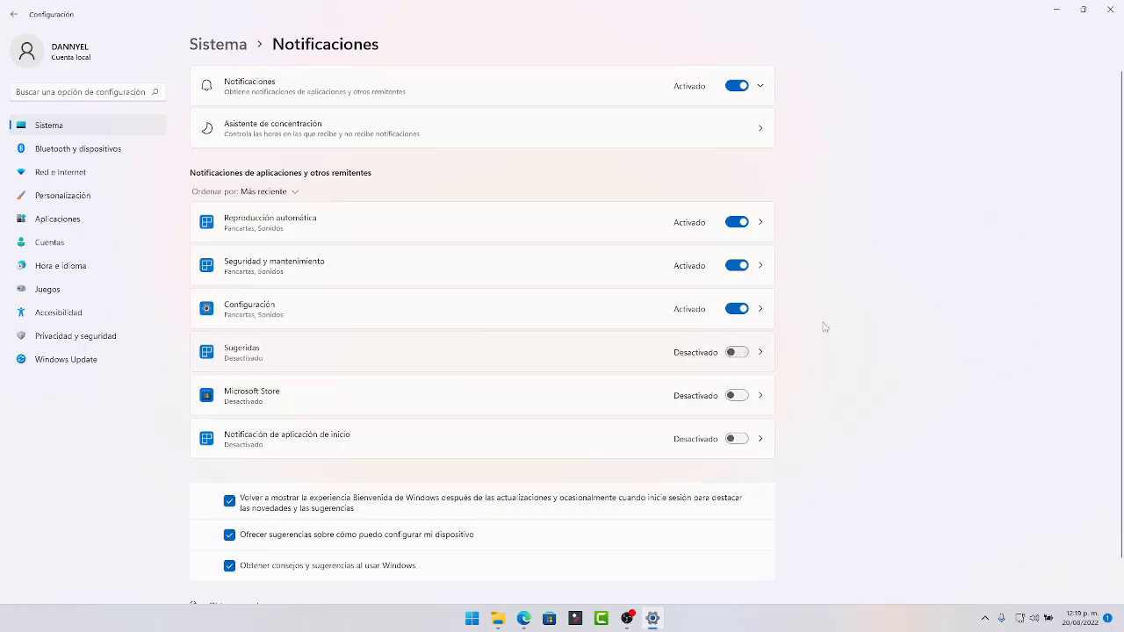
click(760, 354)
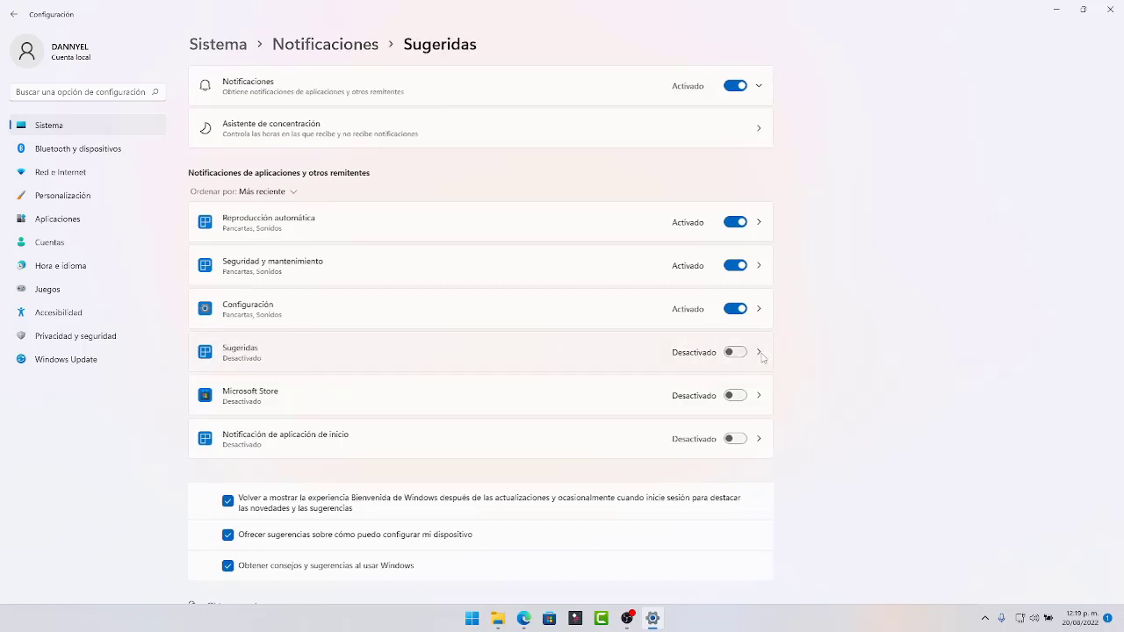
click(227, 95)
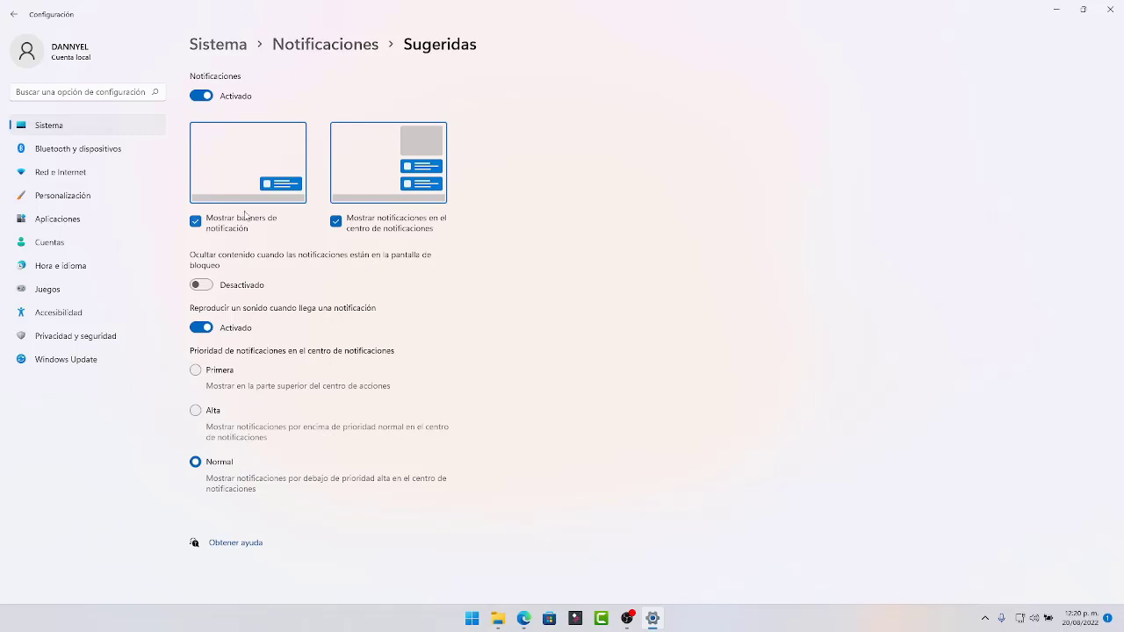
click(333, 44)
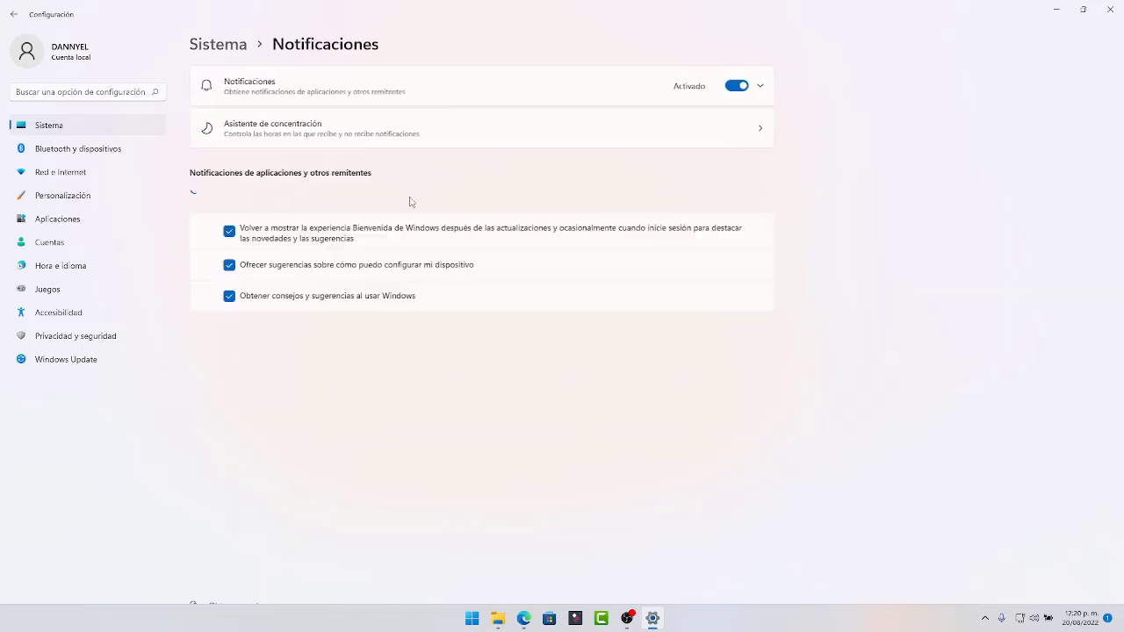
Expand the general Notificaciones options and look at the notification center with its calendar, and close it again
click(760, 86)
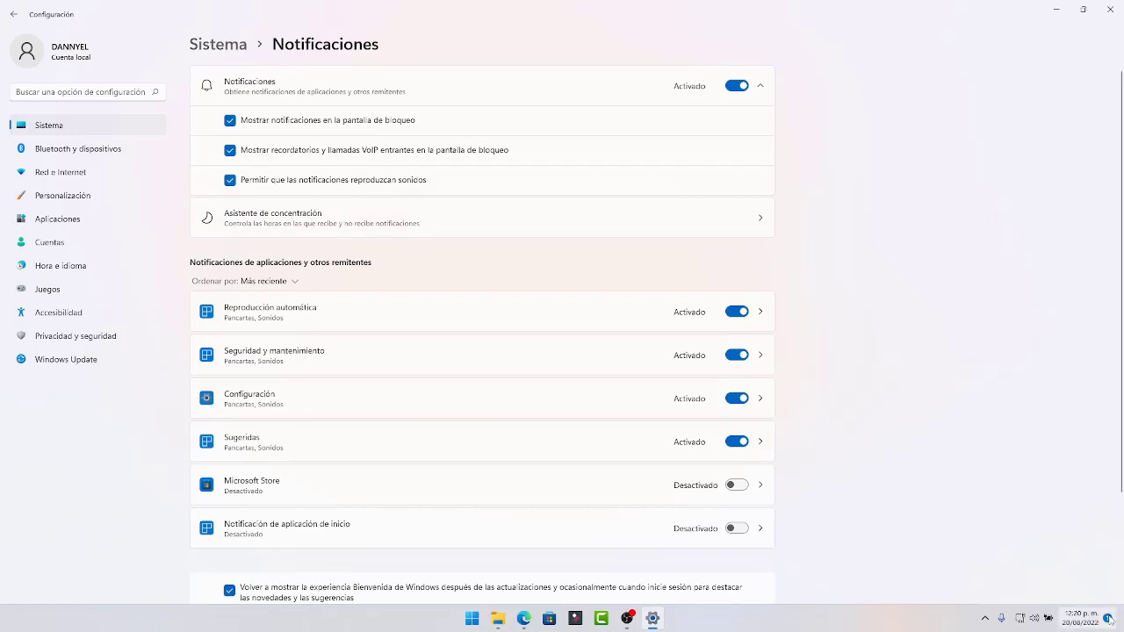
click(1081, 617)
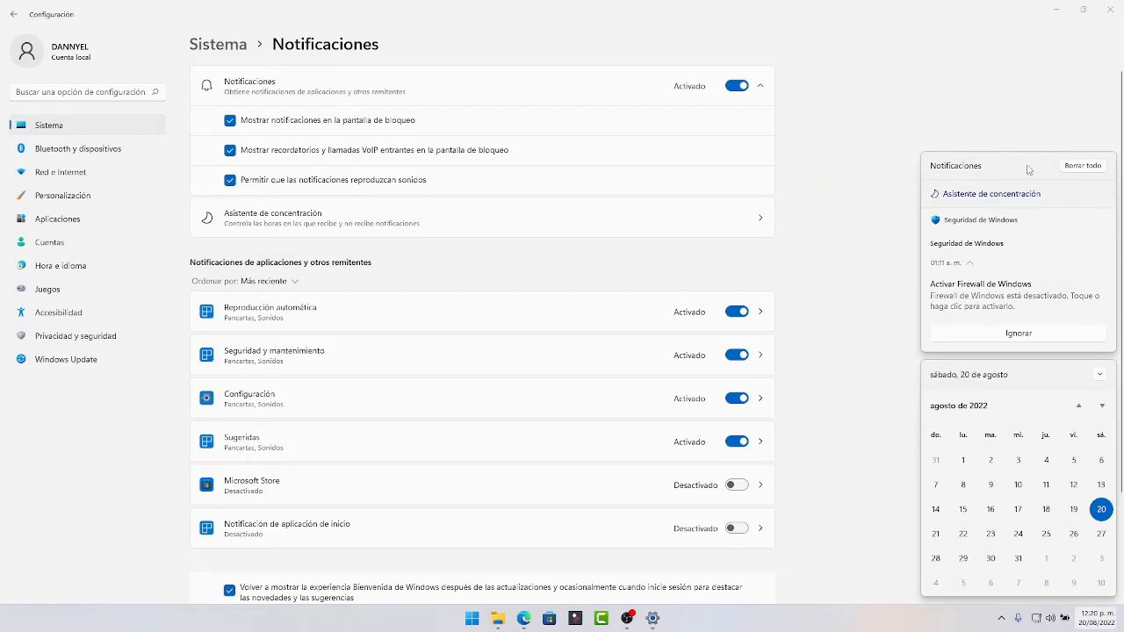
click(895, 131)
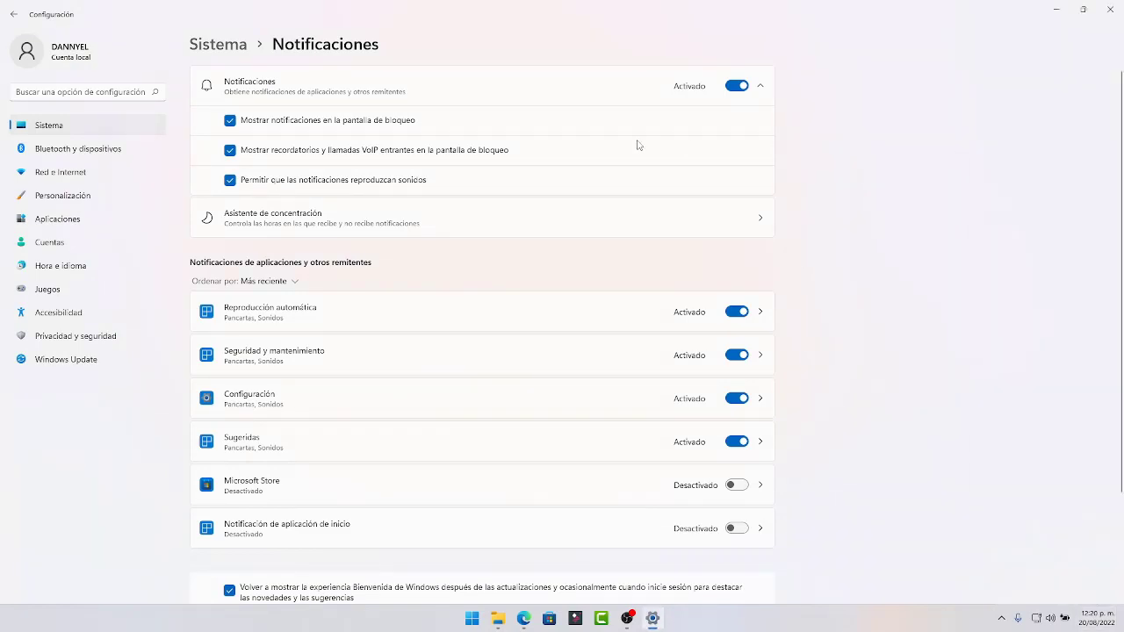
Collapse the general Notificaciones options and open the Asistente de concentración settings
click(760, 95)
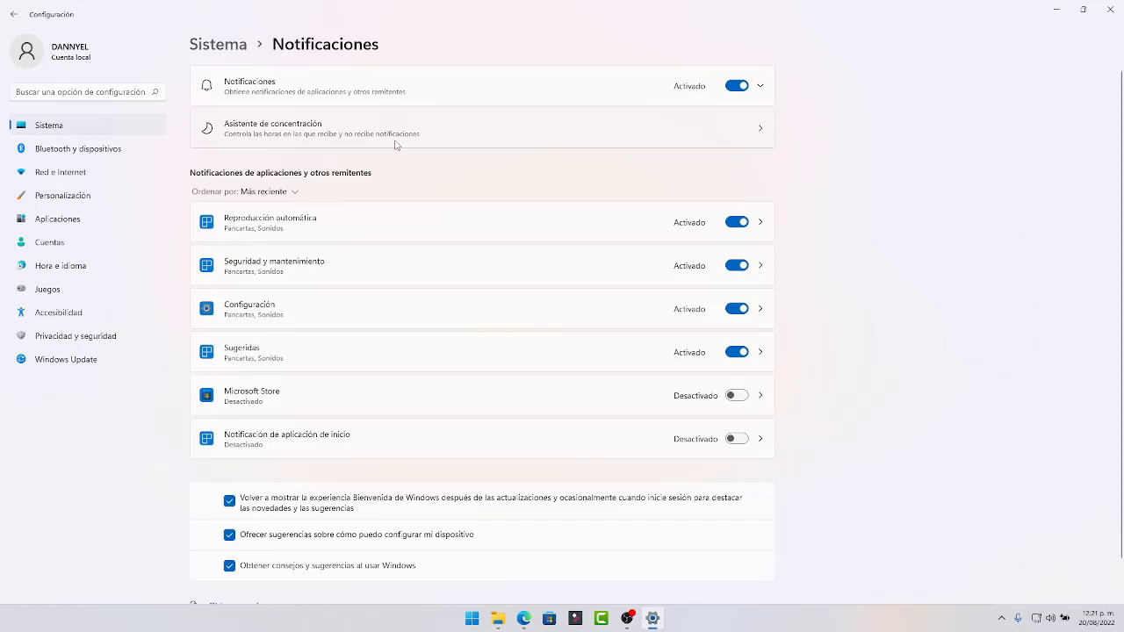
click(759, 131)
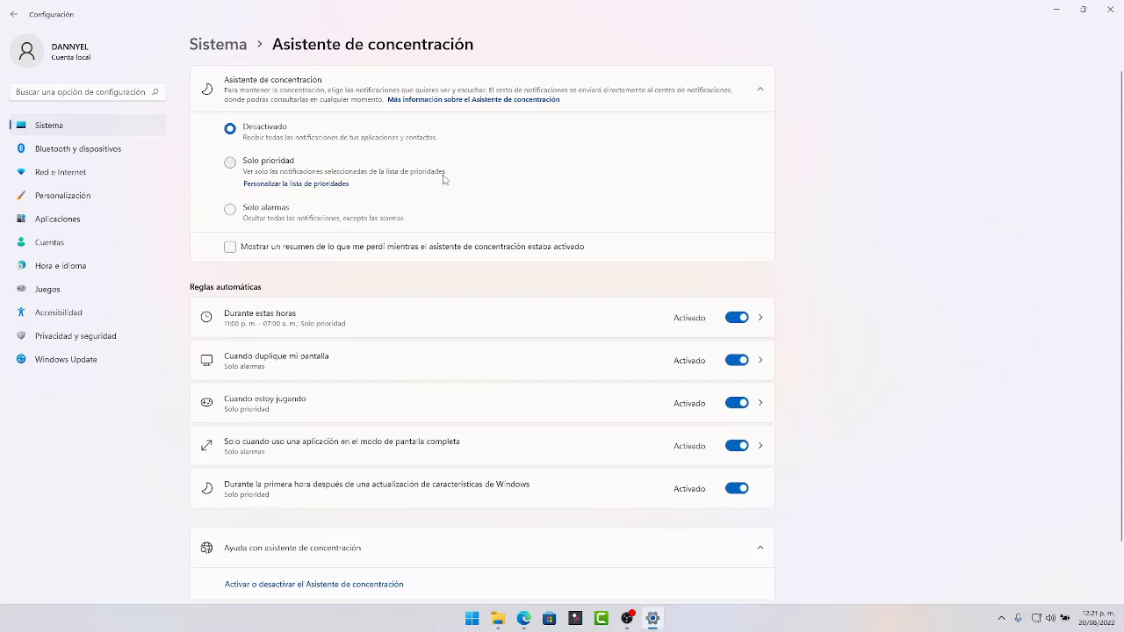
Switch Asistente de concentración to Solo alarmas and back to Desactivado, and open the Durante estas horas rule
click(230, 210)
click(230, 130)
click(760, 318)
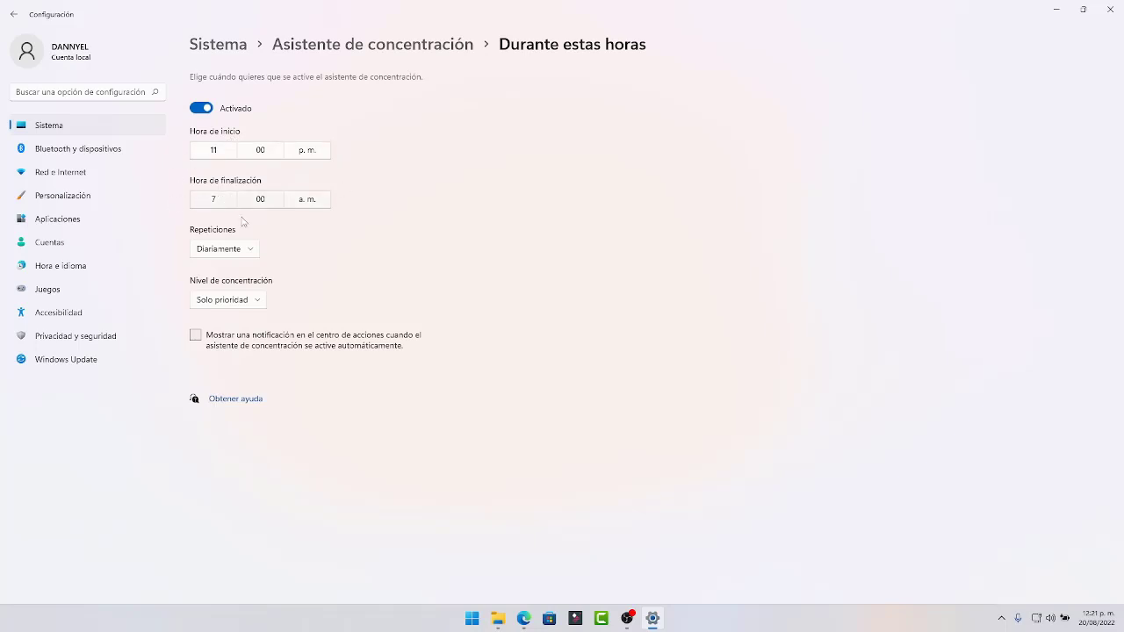
Examine the Repeticiones and Nivel de concentración choices of the Durante estas horas rule, and return to Asistente de concentración
click(230, 254)
click(386, 263)
click(229, 303)
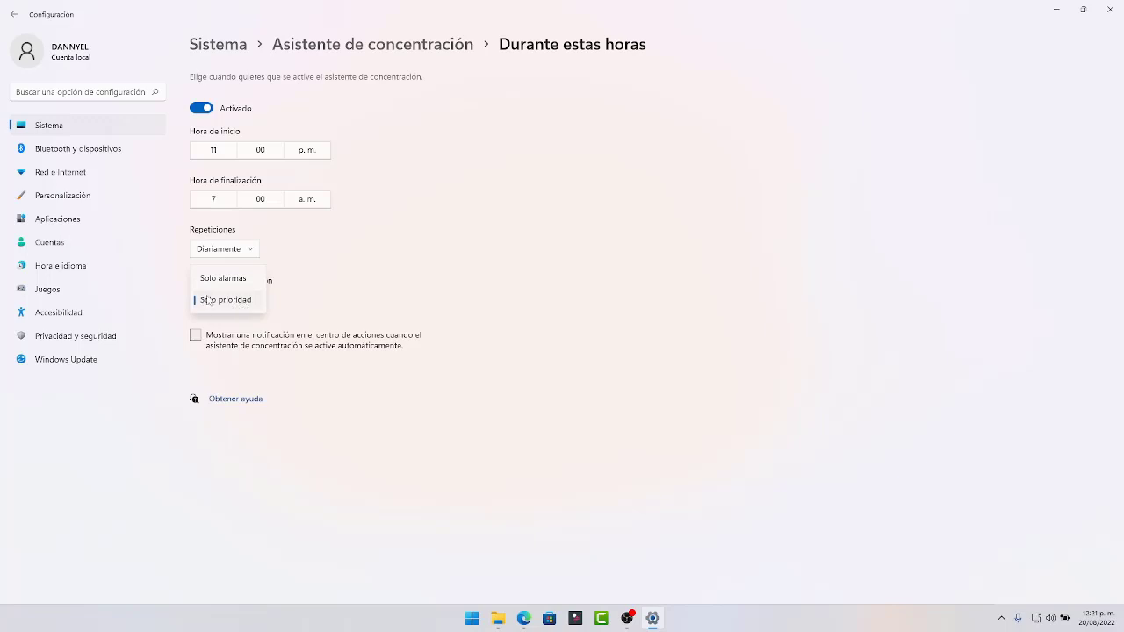
click(581, 289)
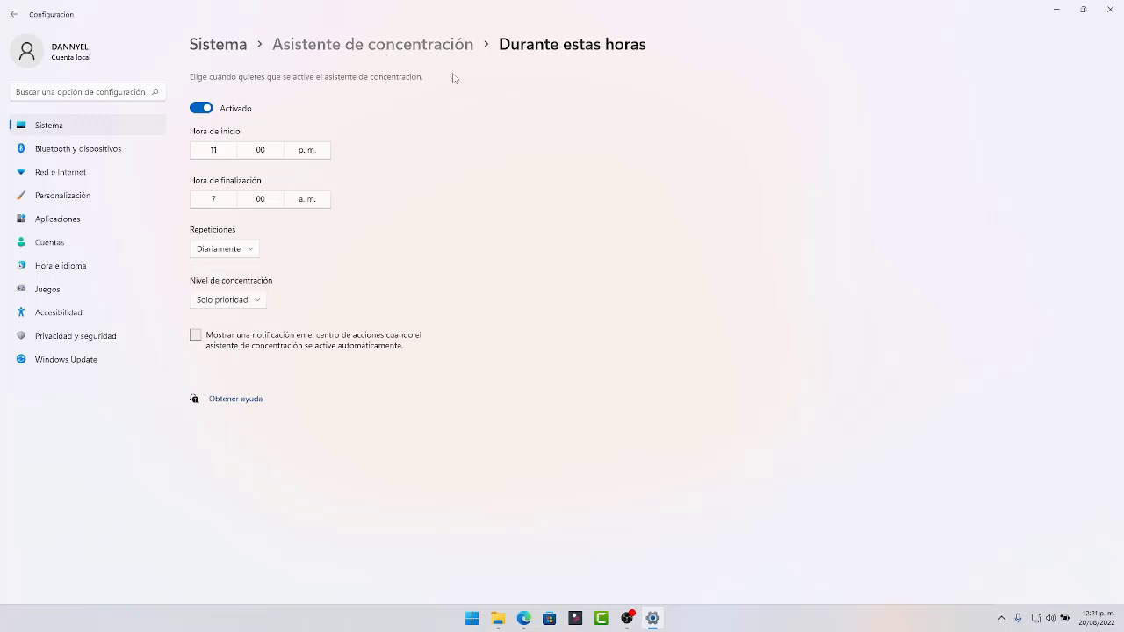
click(439, 45)
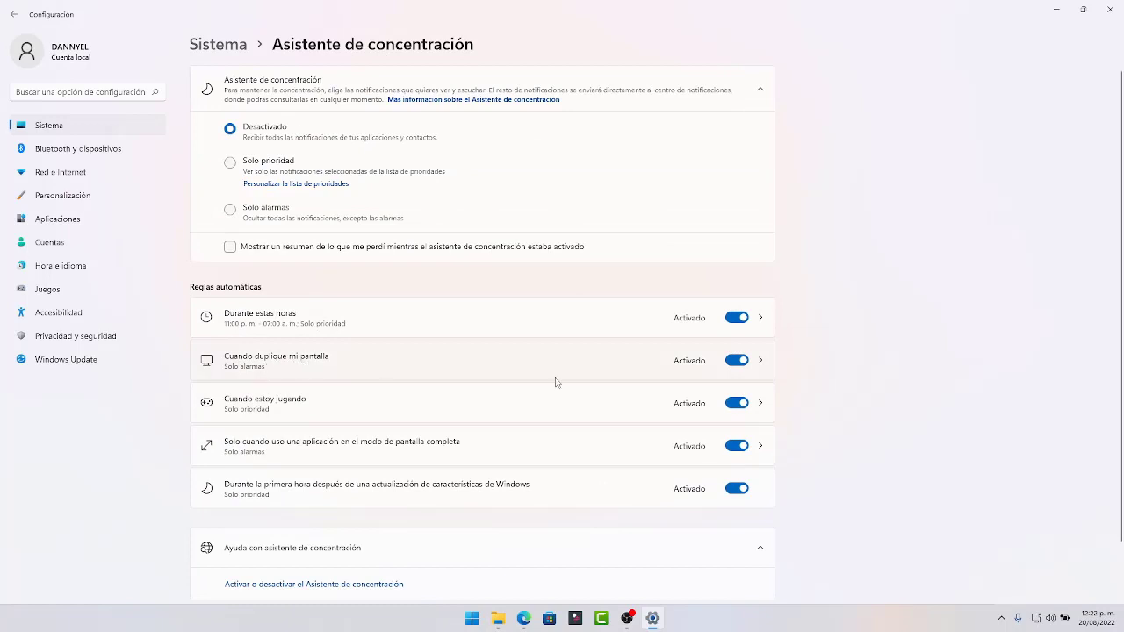
Open the Cuando duplique mi pantalla rule, examine its Nivel de concentración choices, and return to Asistente de concentración
click(760, 362)
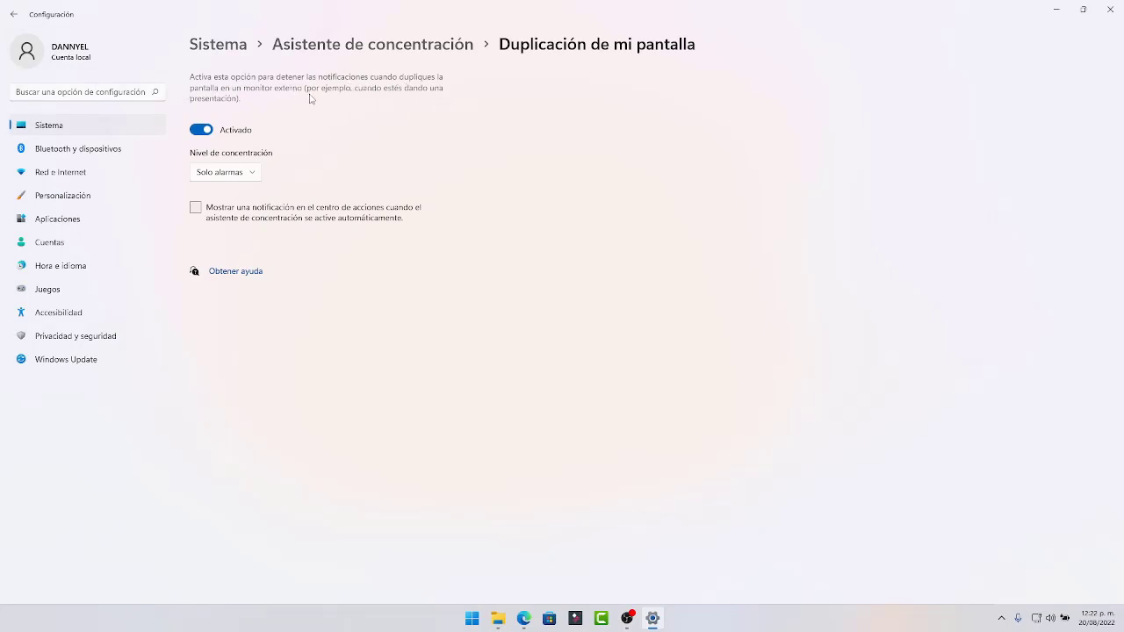
click(238, 174)
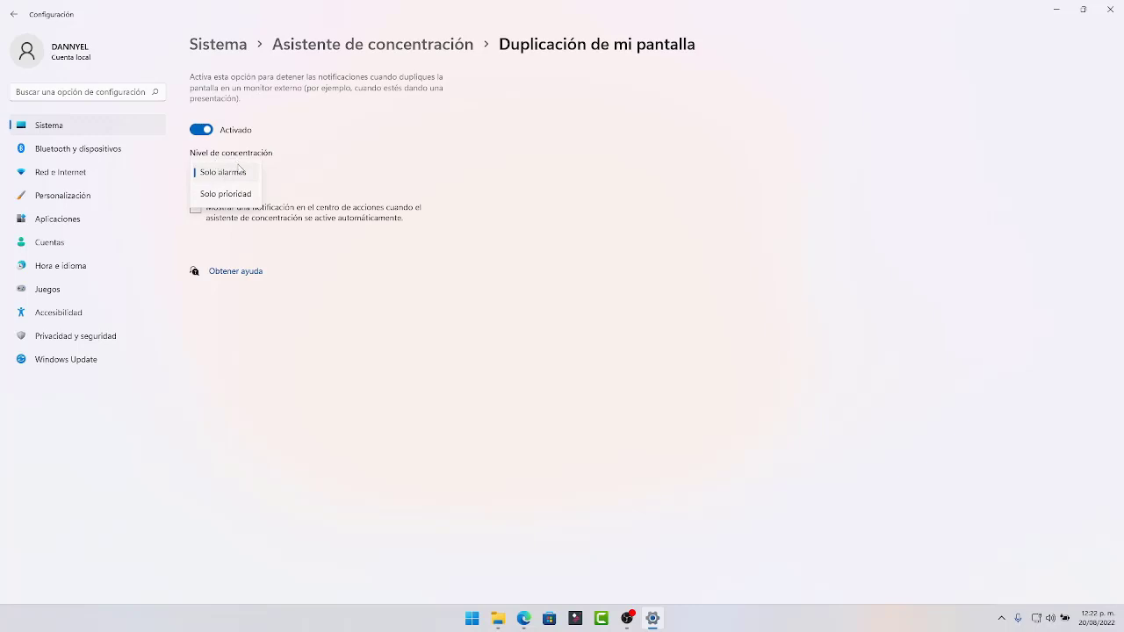
click(353, 280)
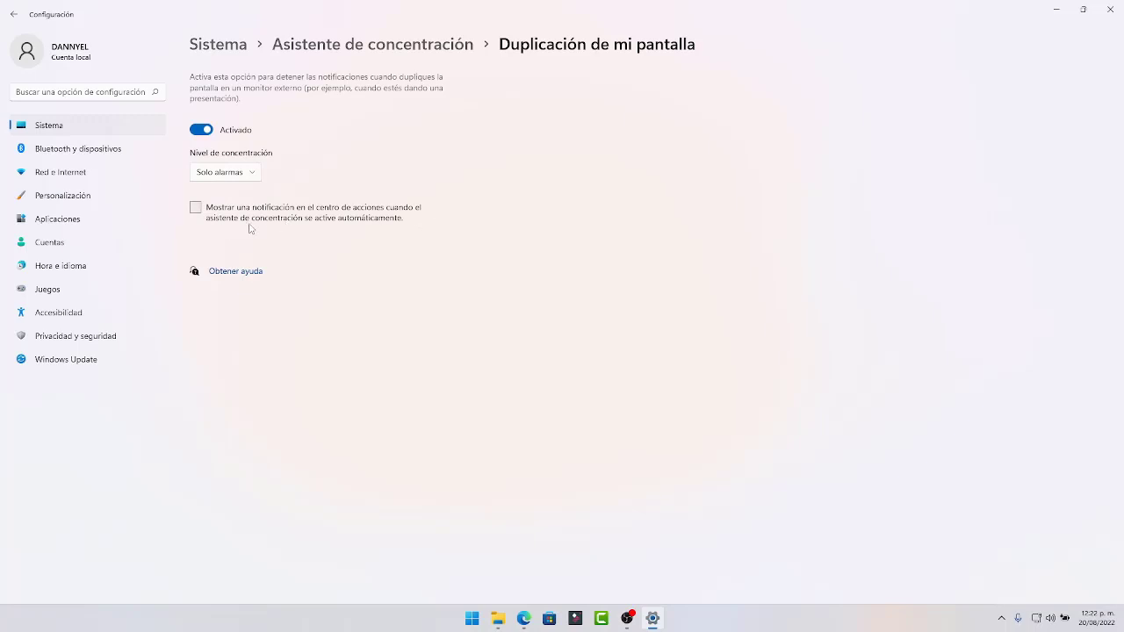
click(436, 45)
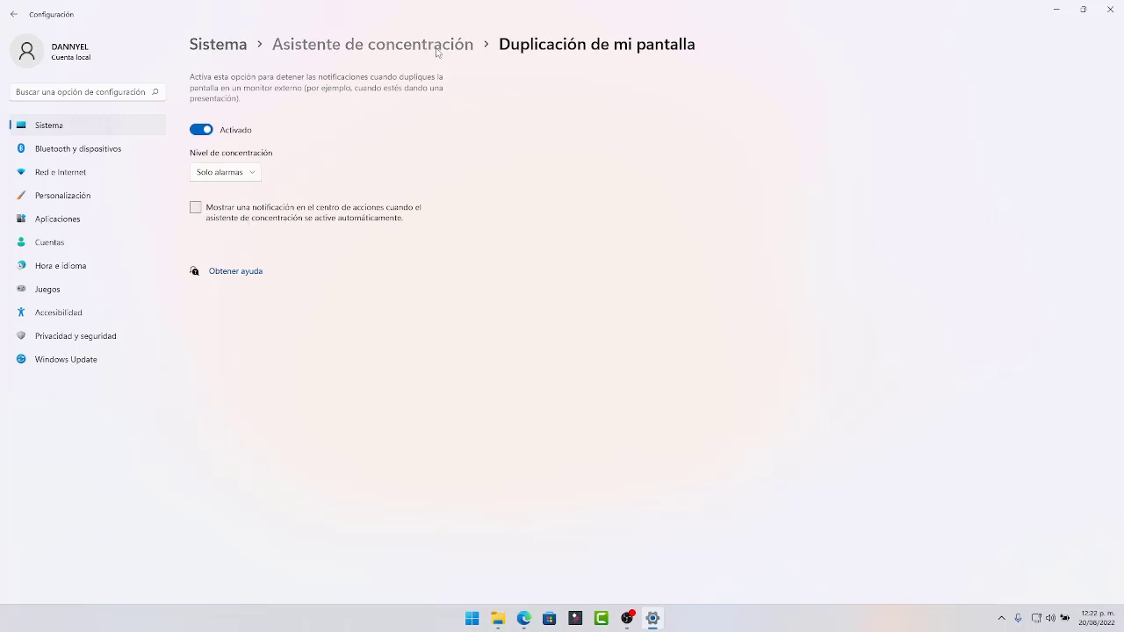
Look over the rest of the Asistente de concentración page, return to Sistema and open Energía y batería
scroll(518, 290, down, 1)
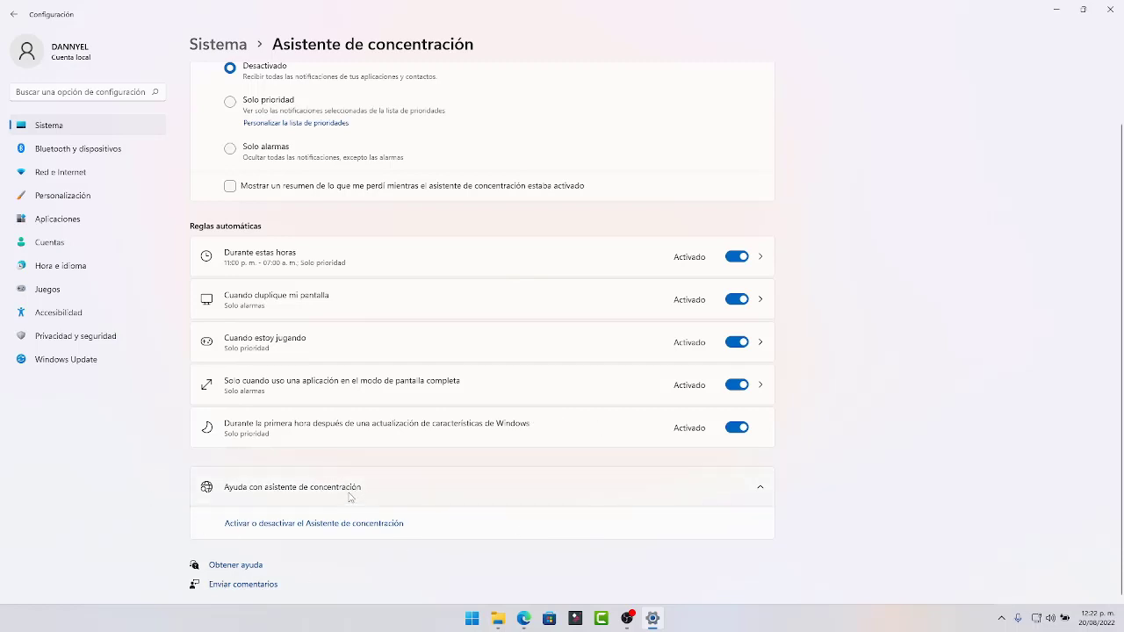
scroll(1049, 443, up, 1)
click(212, 47)
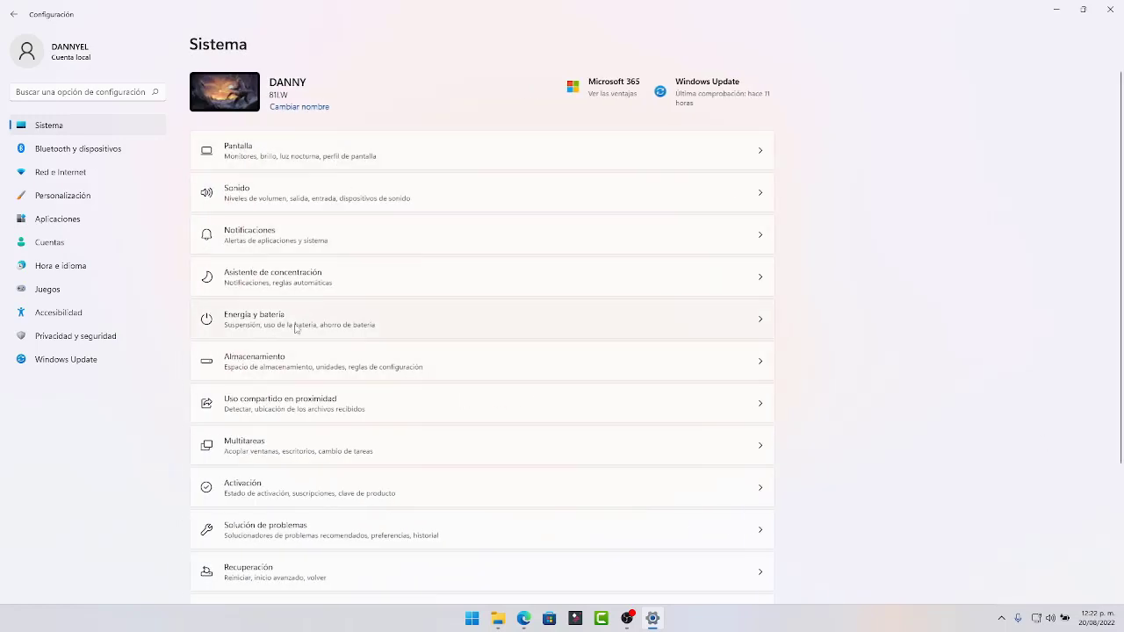
click(474, 318)
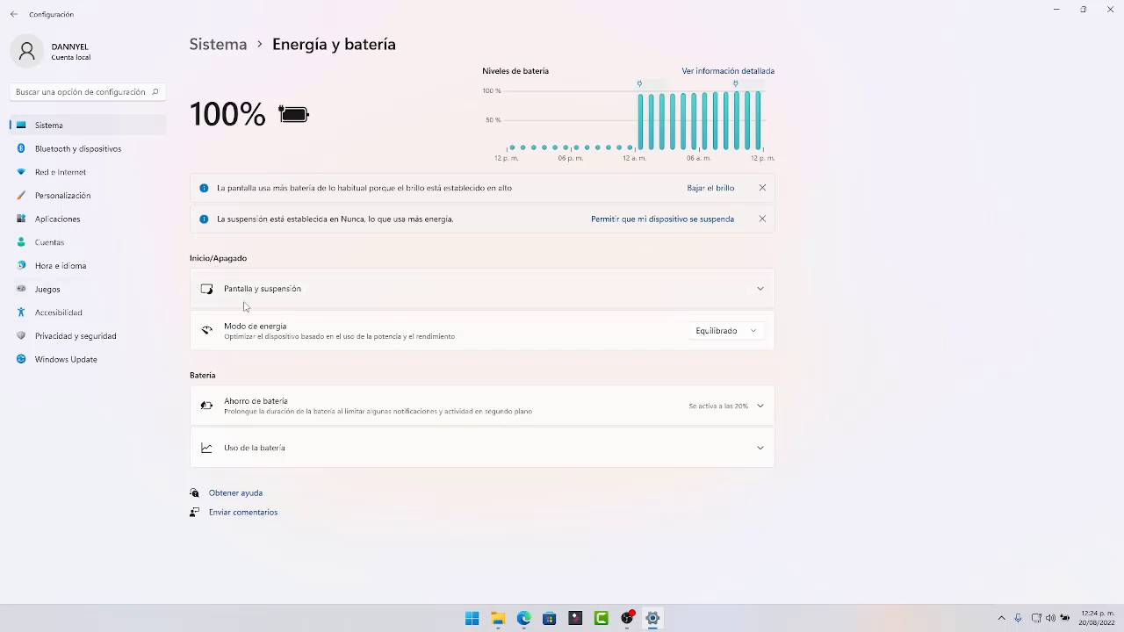
Expand Pantalla y suspensión and examine the on-battery timeout choices for turning off the screen and for suspending the computer
click(673, 296)
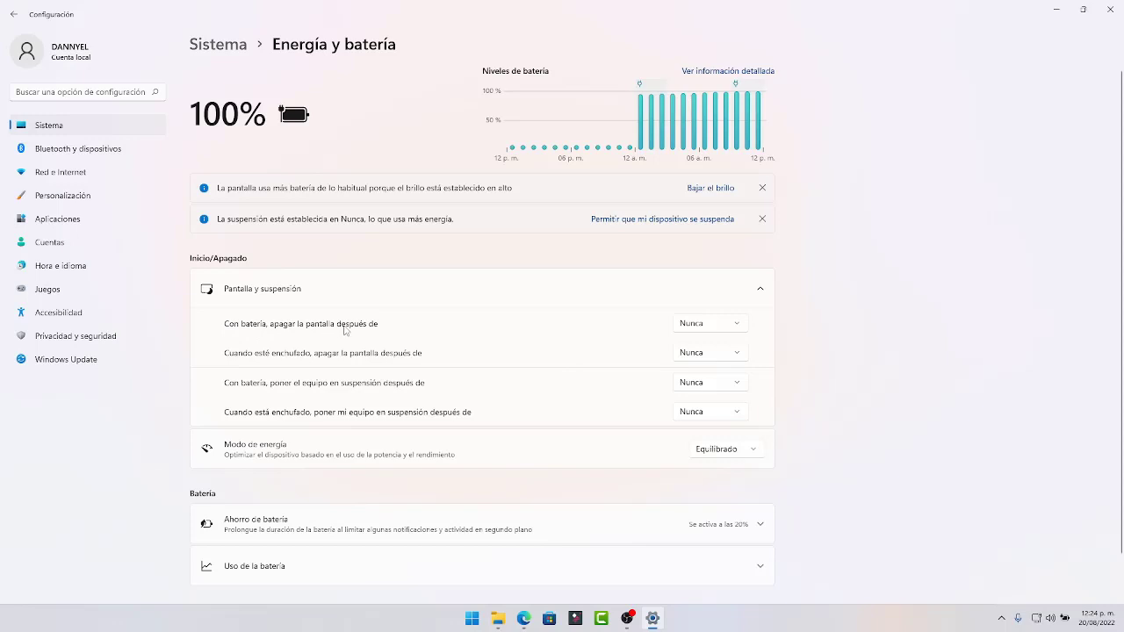
click(712, 325)
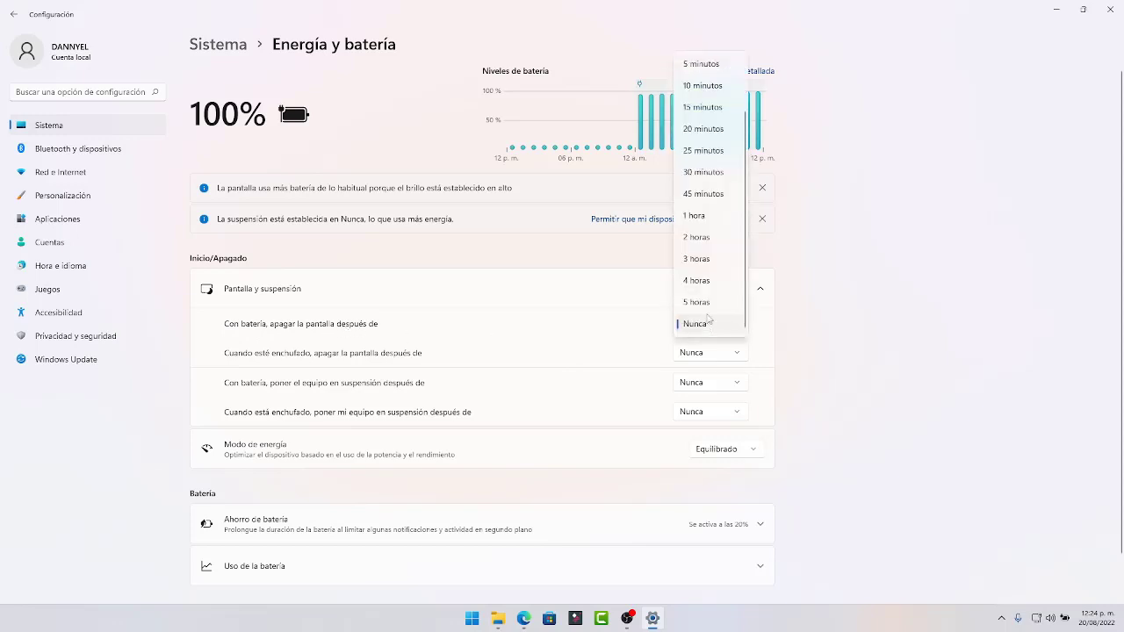
scroll(710, 290, up, 2)
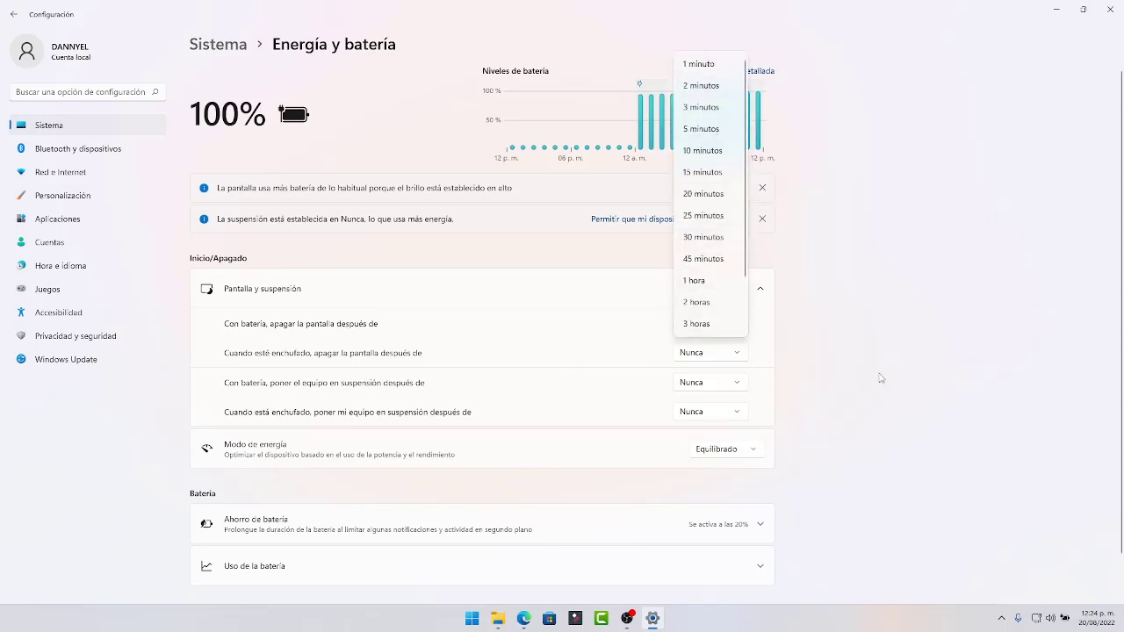
click(880, 373)
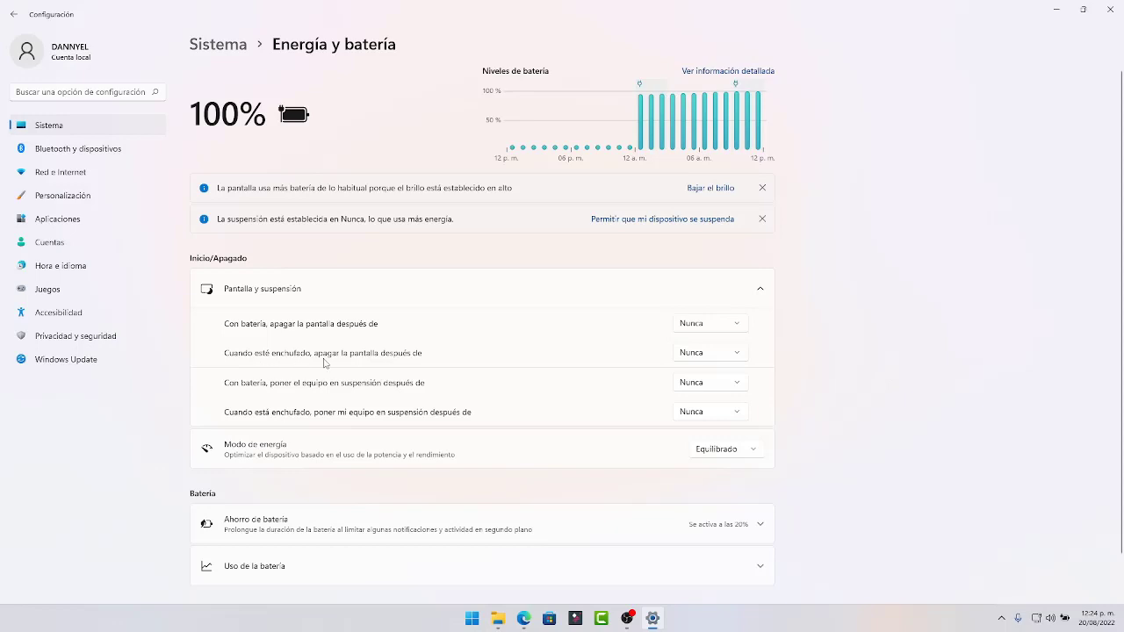
scroll(386, 373, down, 1)
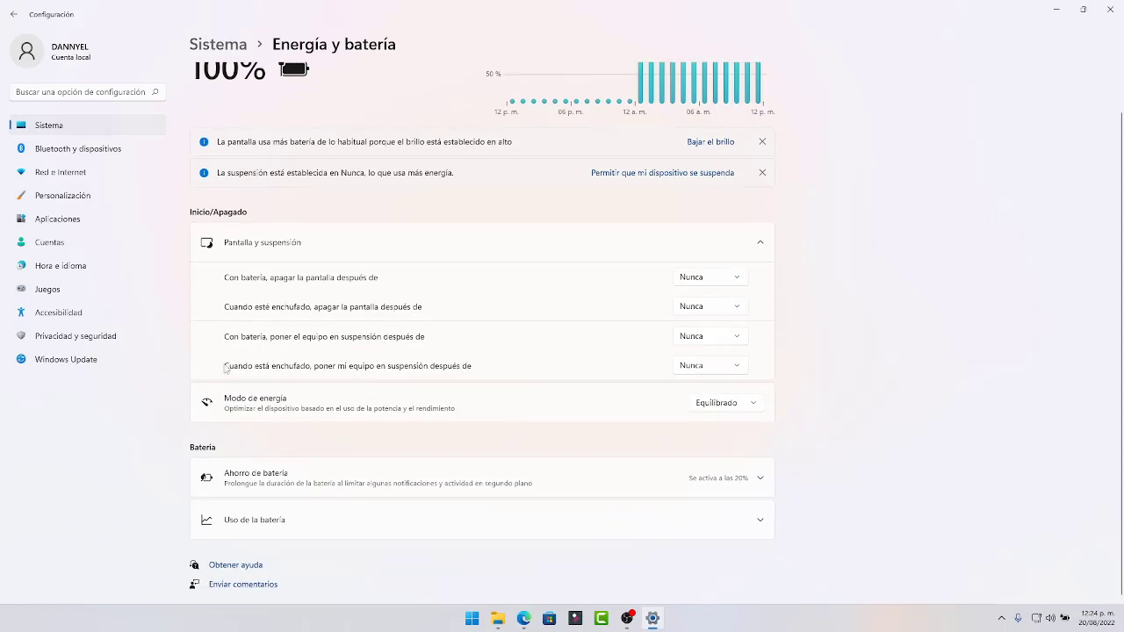
click(729, 341)
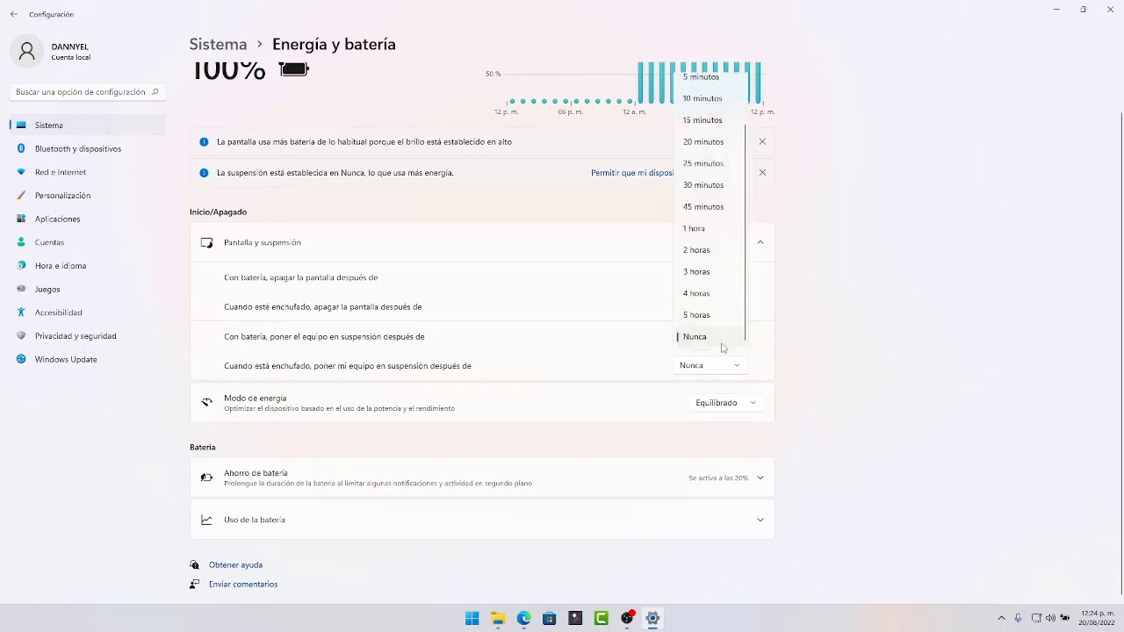
click(927, 367)
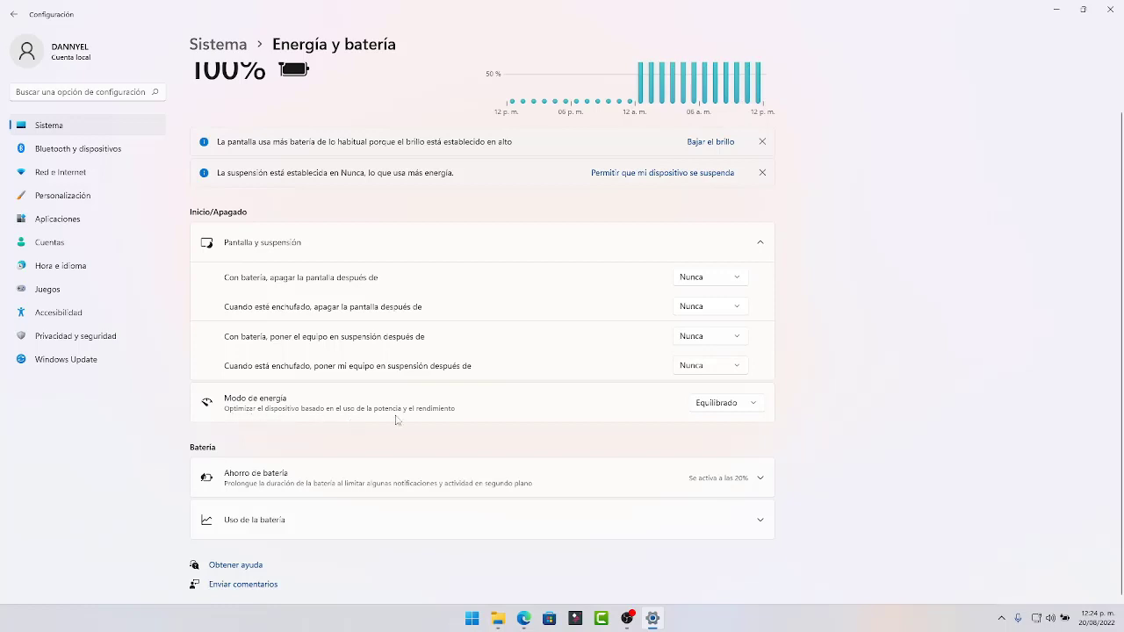
Examine the Modo de energía choices and the automatic activation levels of Ahorro de batería, leaving that section collapsed
click(747, 409)
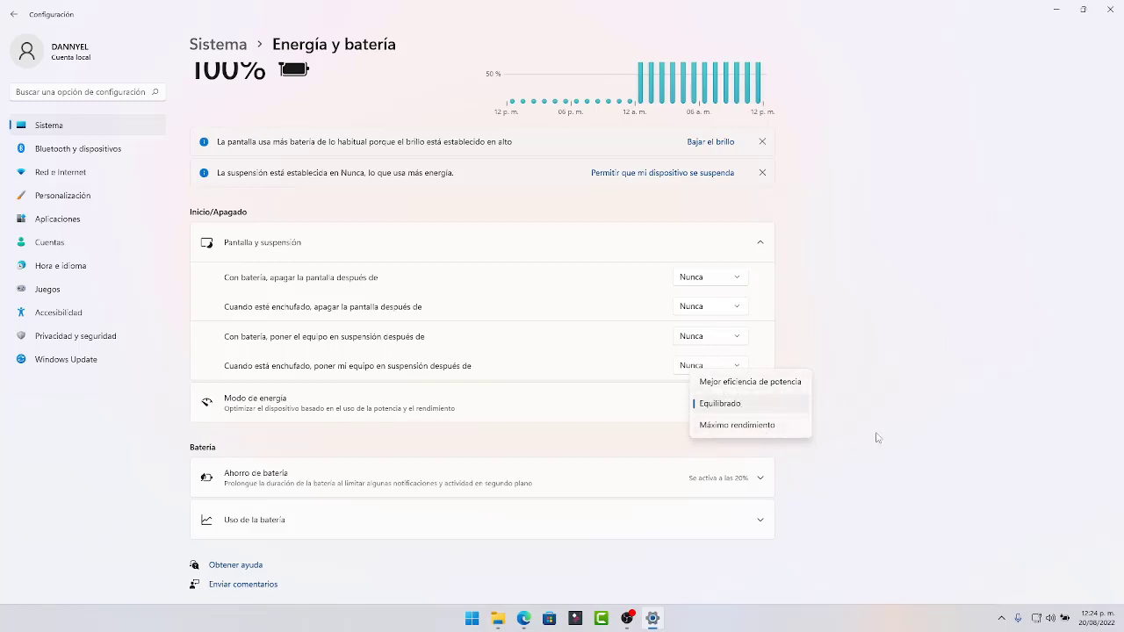
click(747, 434)
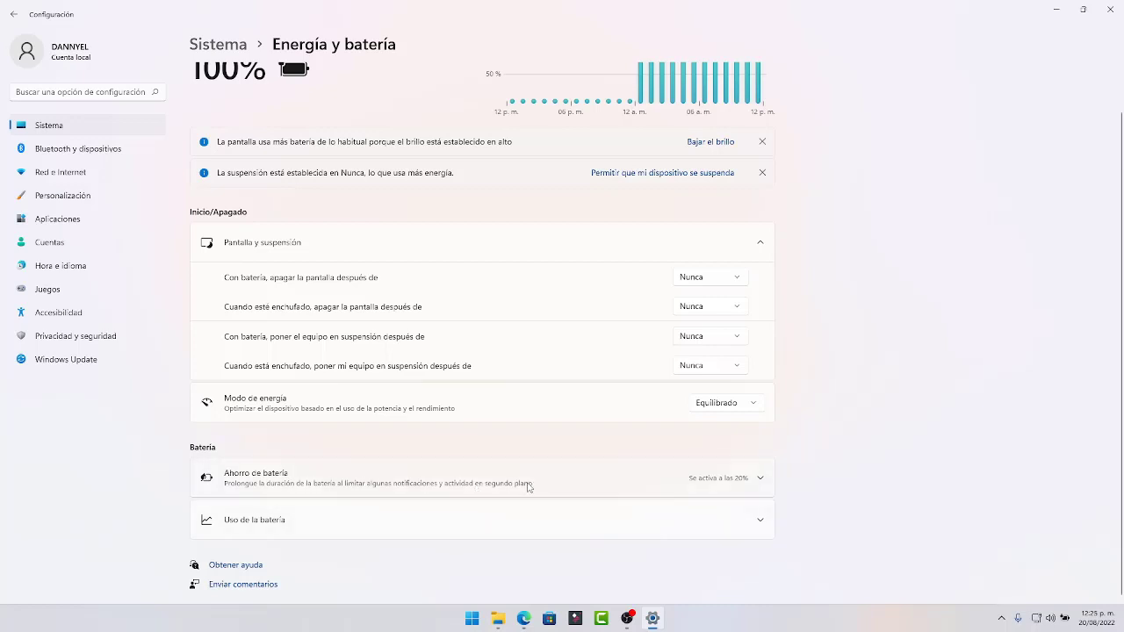
click(760, 479)
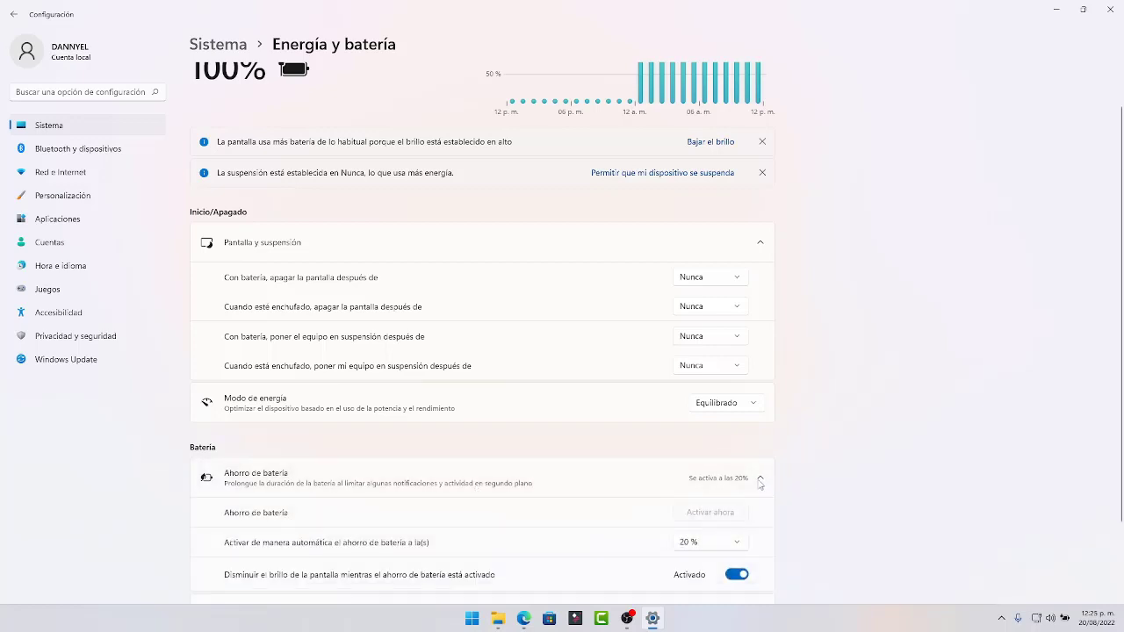
scroll(899, 478, down, 2)
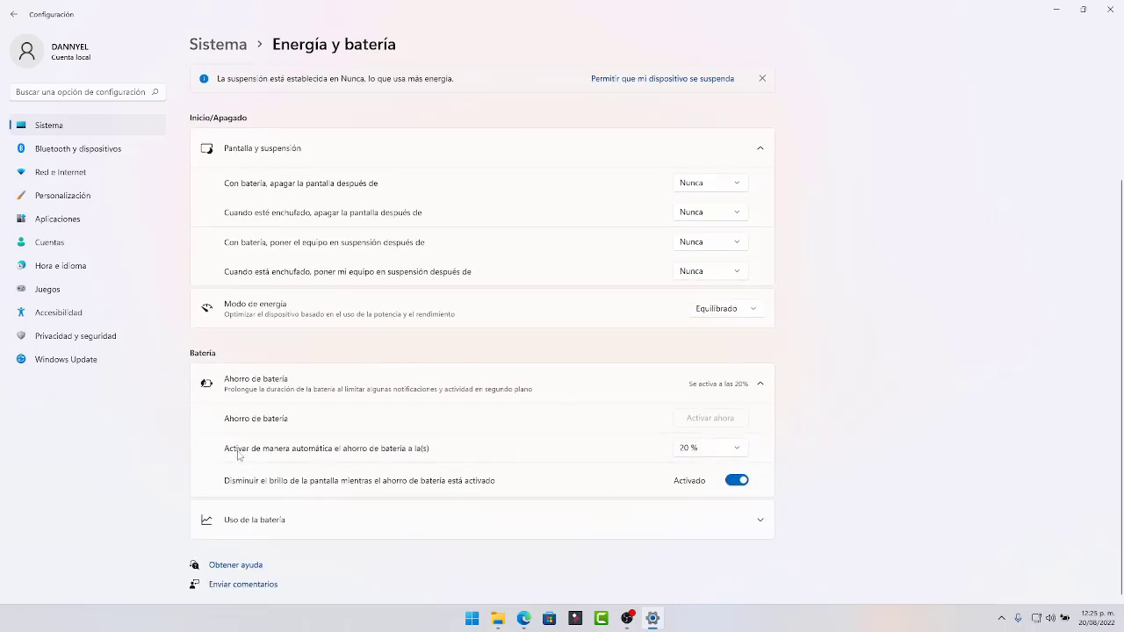
click(704, 451)
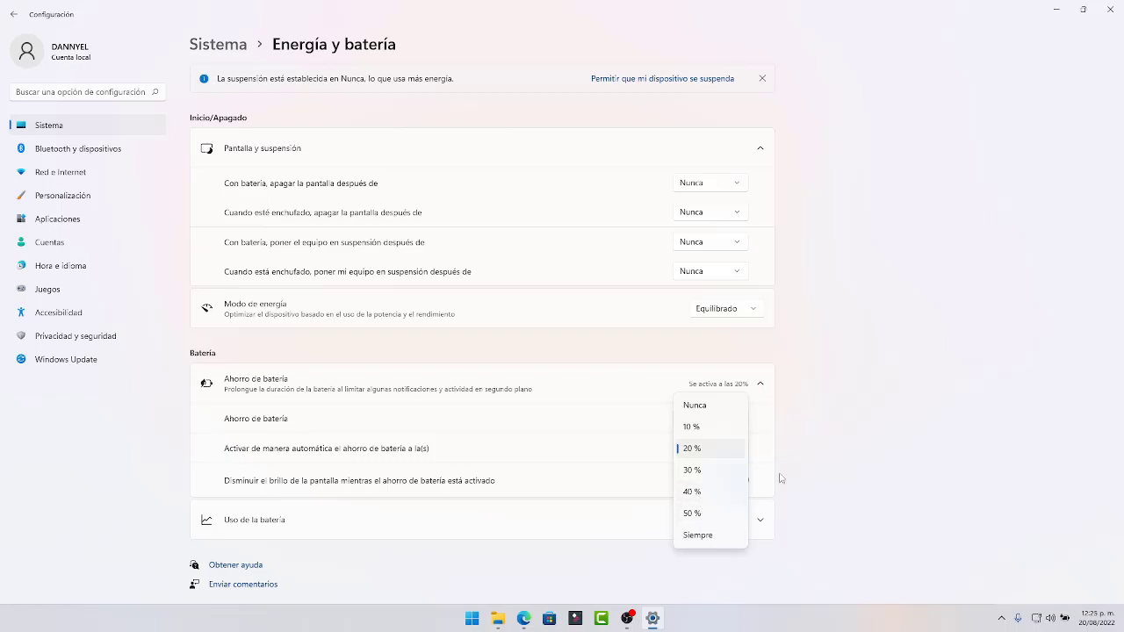
click(888, 452)
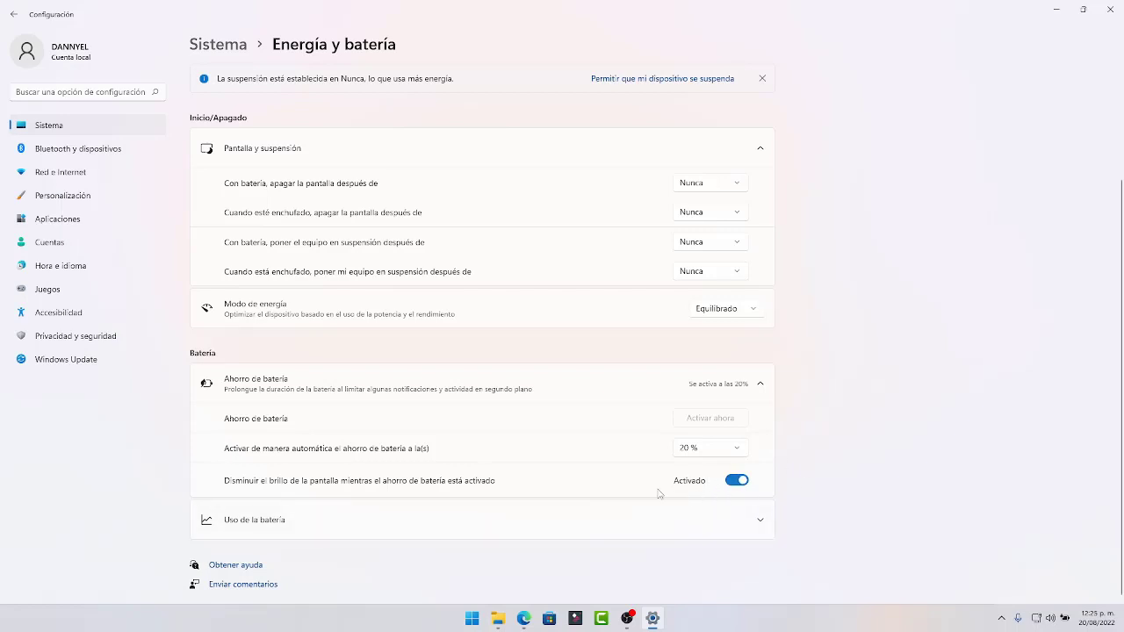
click(747, 387)
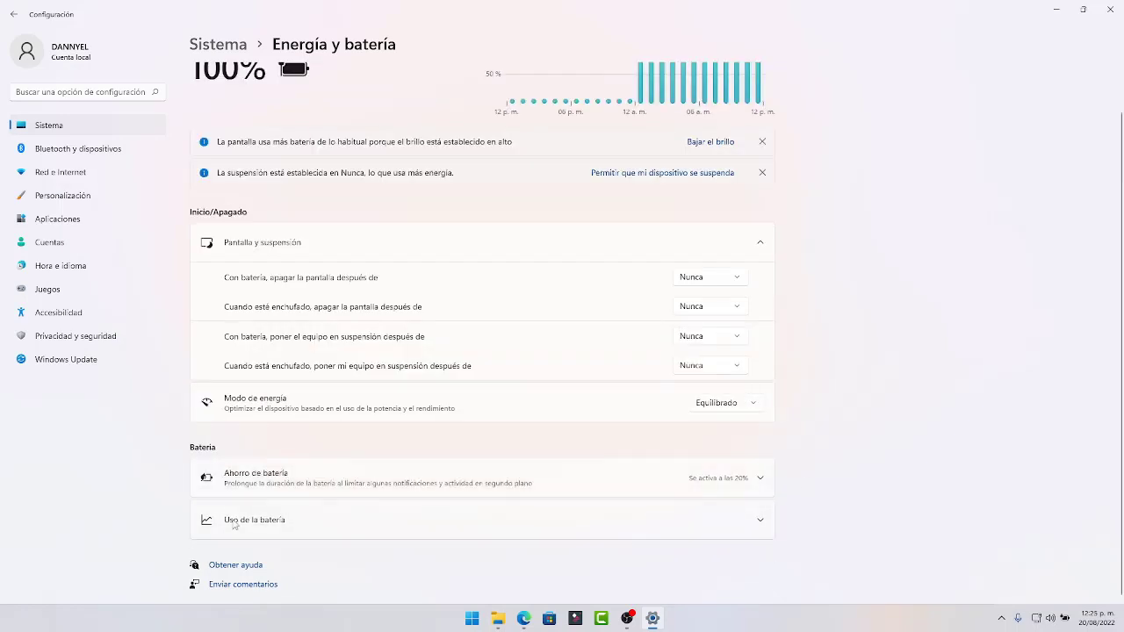
Expand Uso de la batería and switch the battery level chart to Últimos 7 días and back to Las últimas 24 horas
click(752, 525)
scroll(858, 483, down, 5)
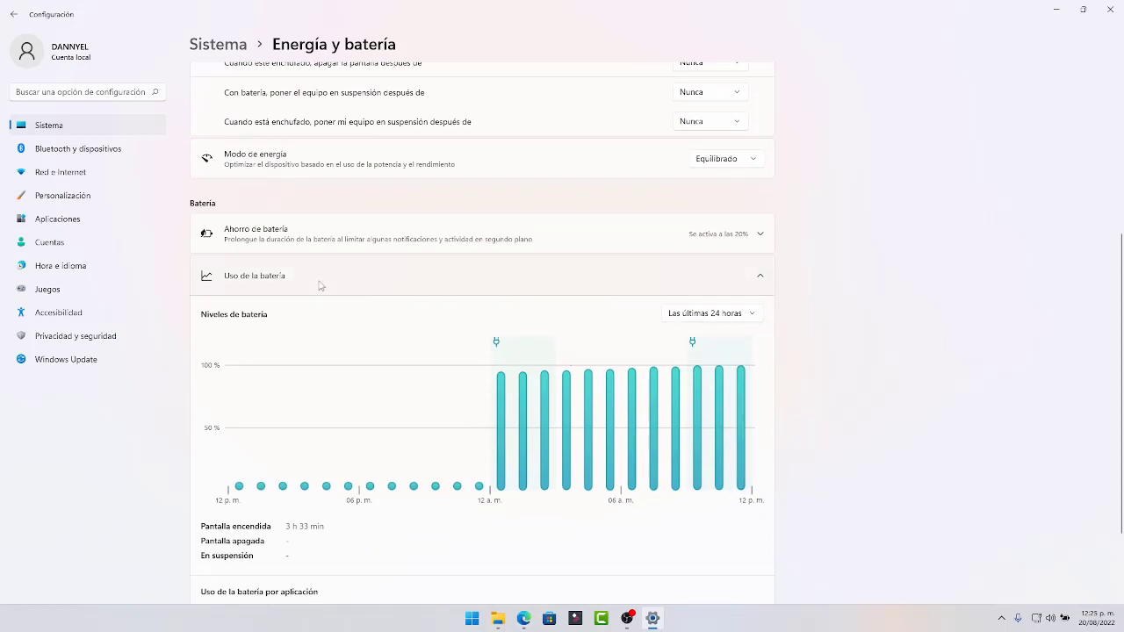
click(732, 314)
click(706, 339)
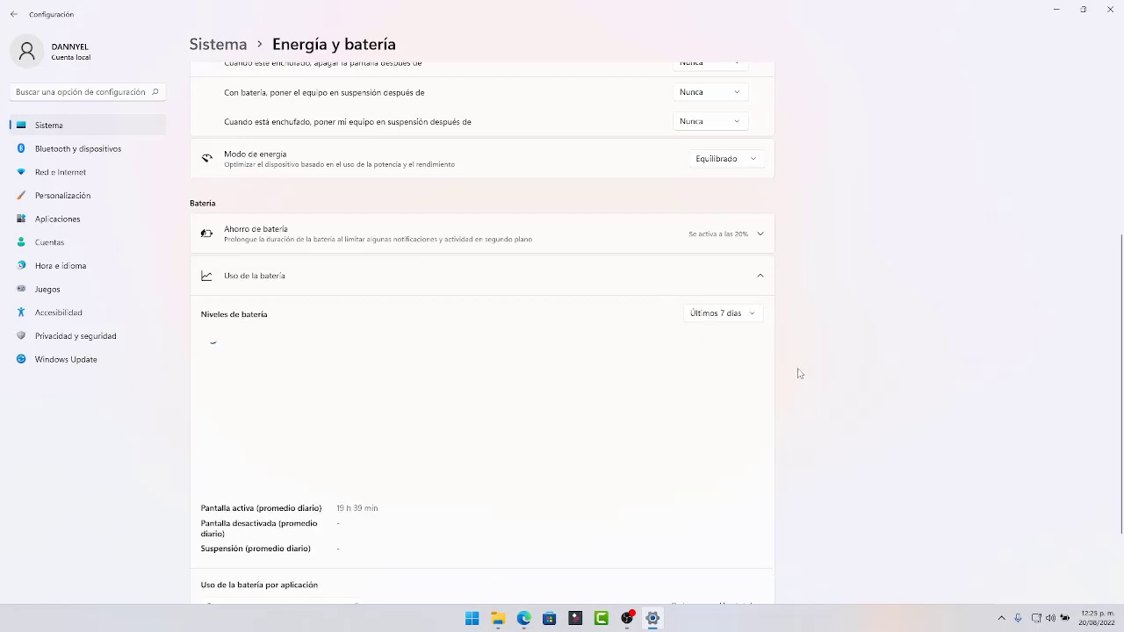
scroll(454, 385, down, 3)
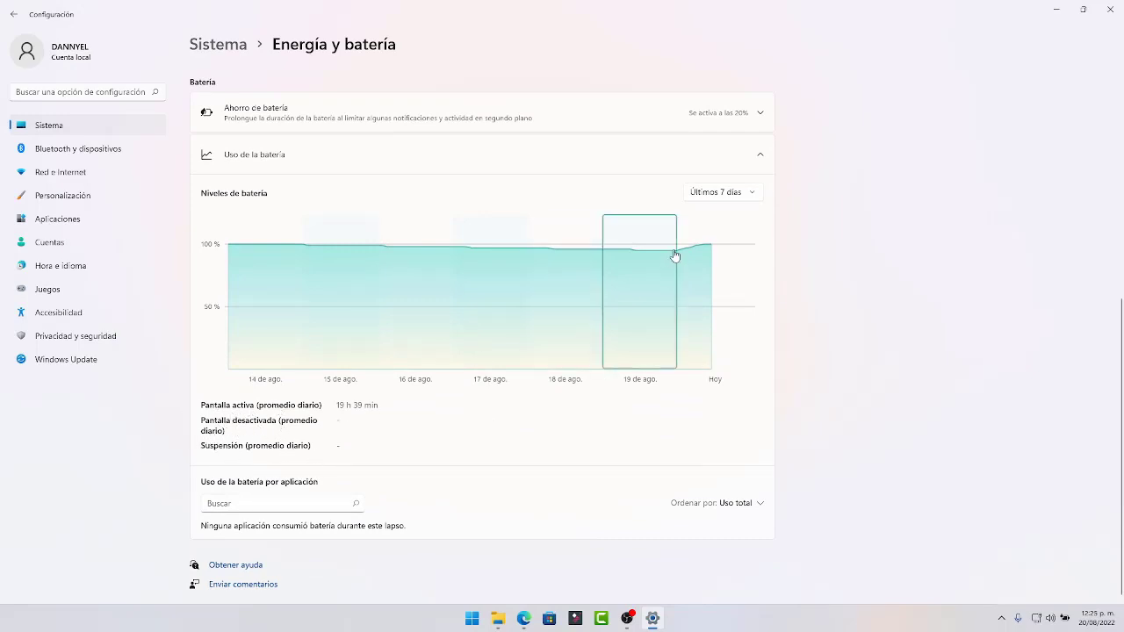
click(723, 194)
click(721, 173)
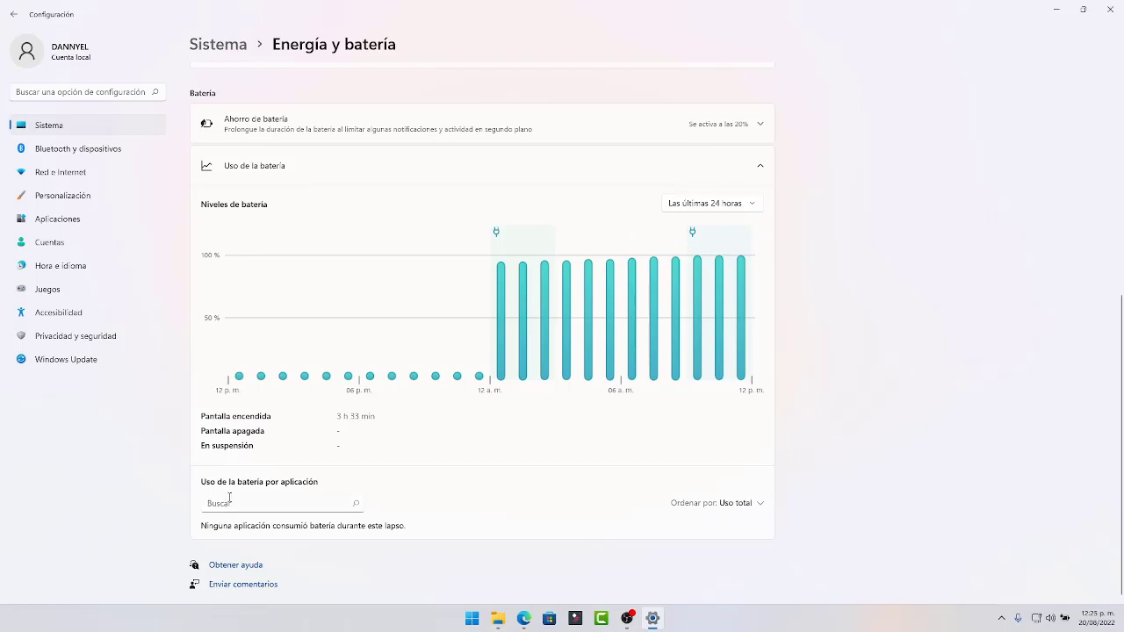
Examine the search field and the sorting choices for battery use per application
click(259, 502)
click(755, 509)
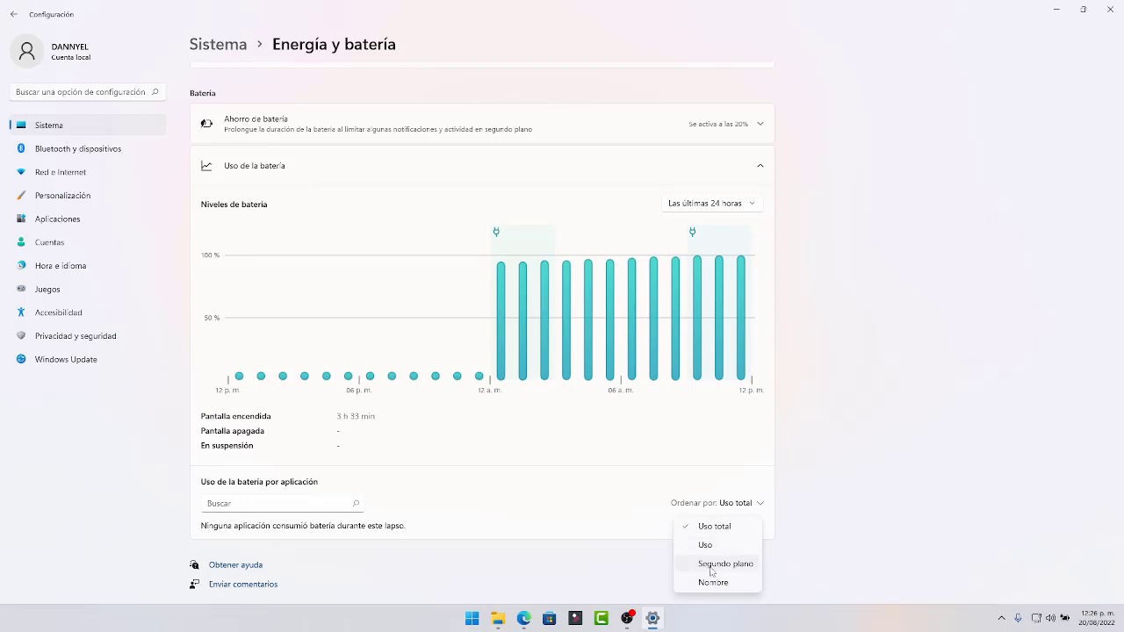
click(891, 458)
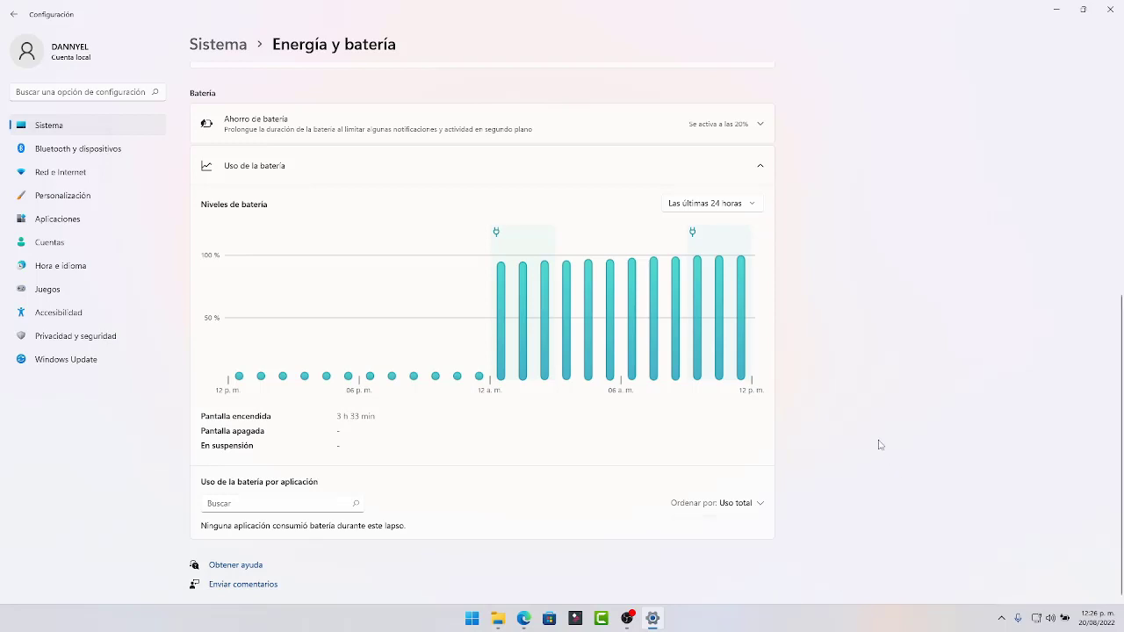
Return to the Sistema settings and open Almacenamiento
scroll(880, 445, up, 5)
click(217, 46)
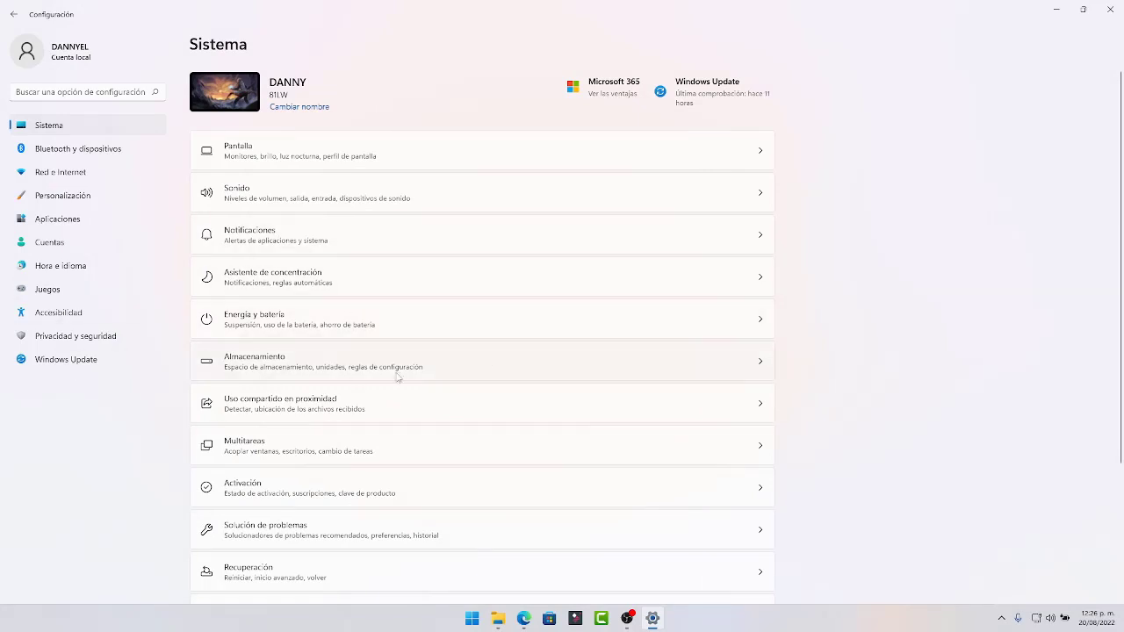
click(458, 384)
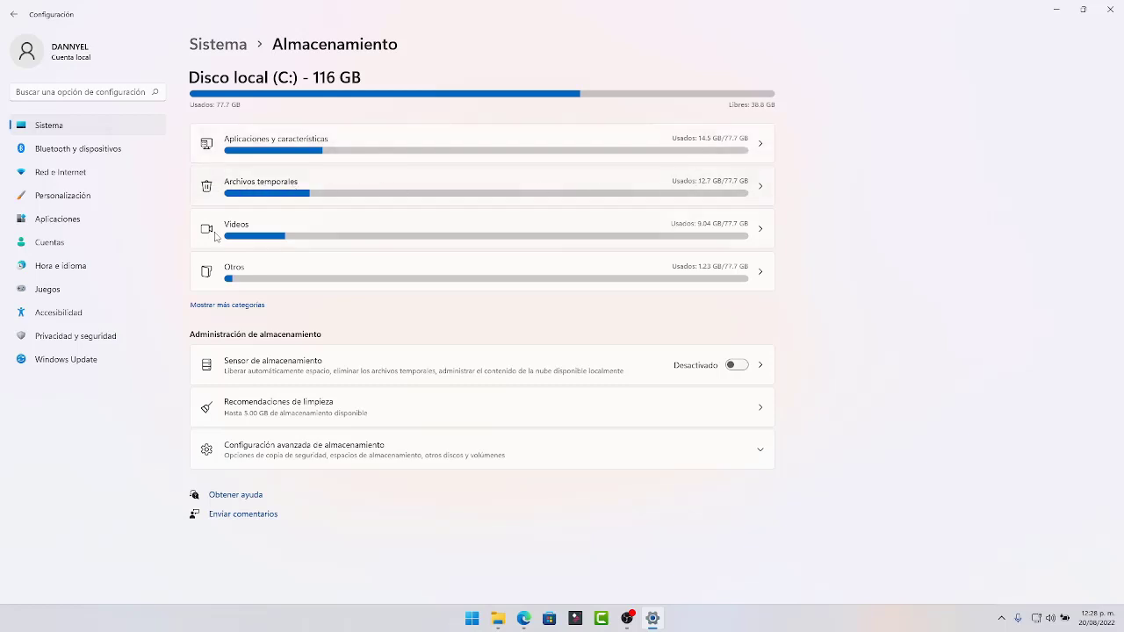
Examine the installed apps under Aplicaciones y características from the storage breakdown, ending back on Almacenamiento
click(762, 144)
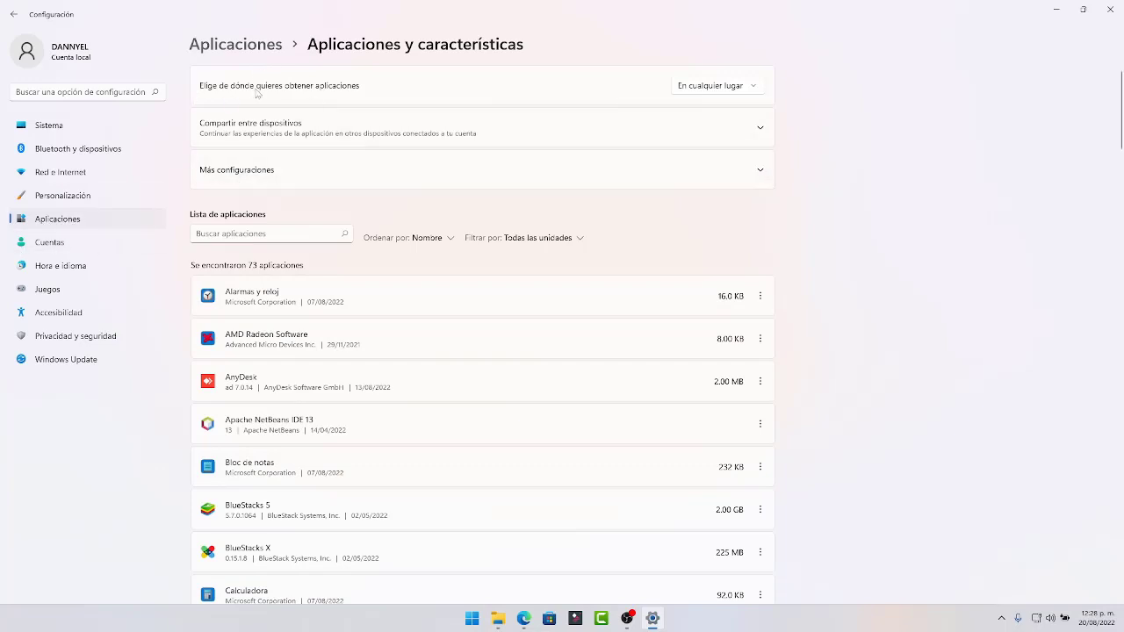
scroll(600, 213, down, 5)
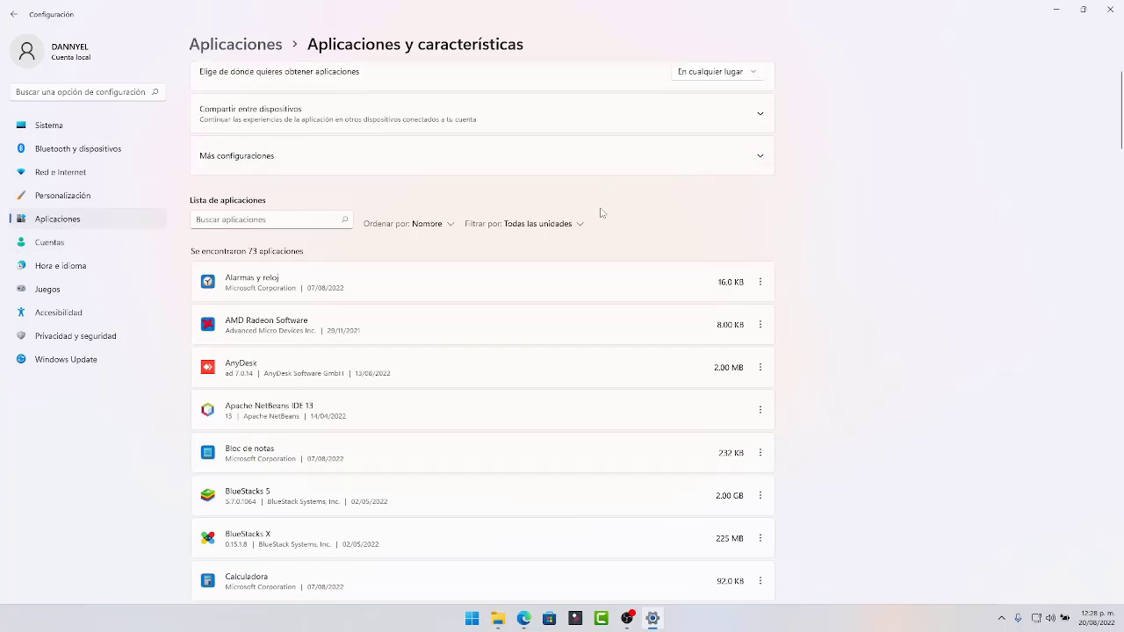
scroll(602, 229, up, 5)
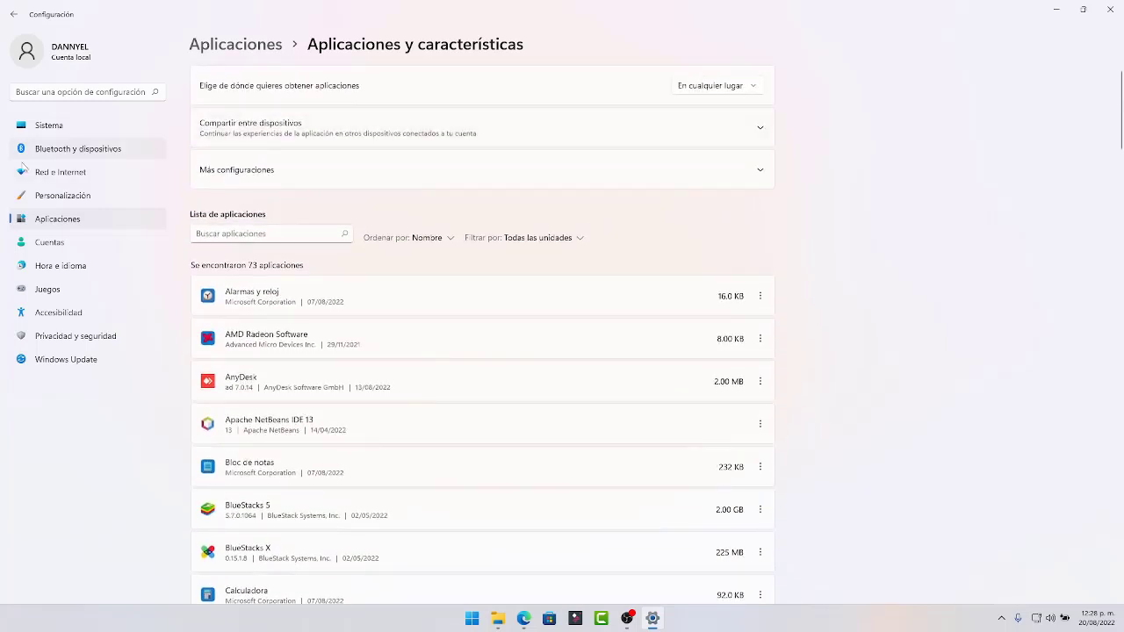
click(13, 15)
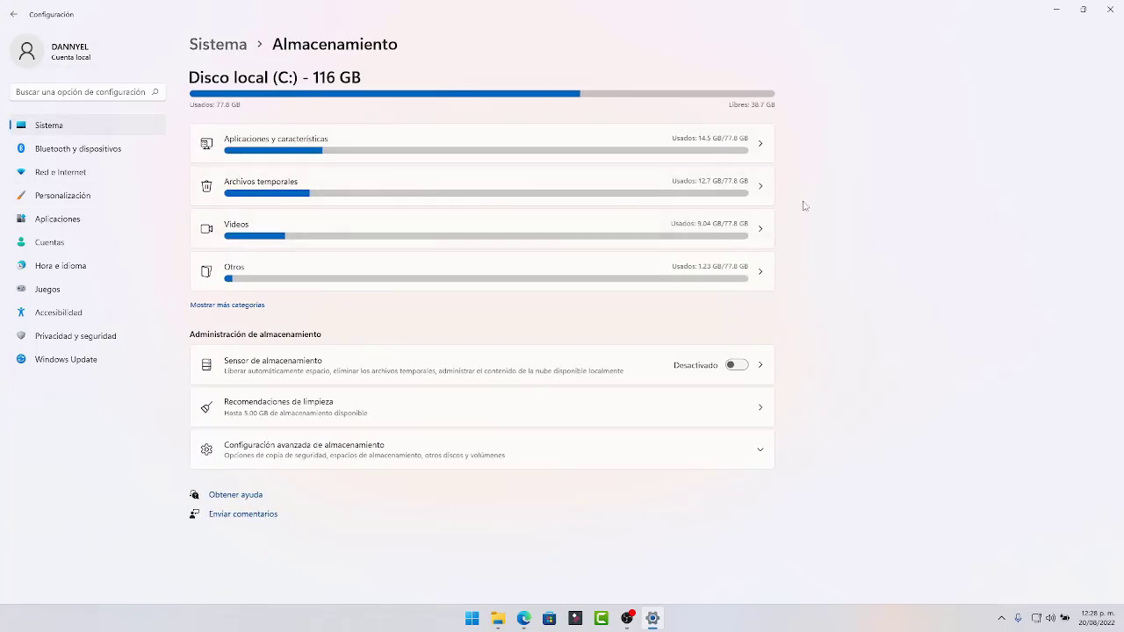
Open Archivos temporales and include Descargas and Papelera de reciclaje in the files selected for removal
click(760, 187)
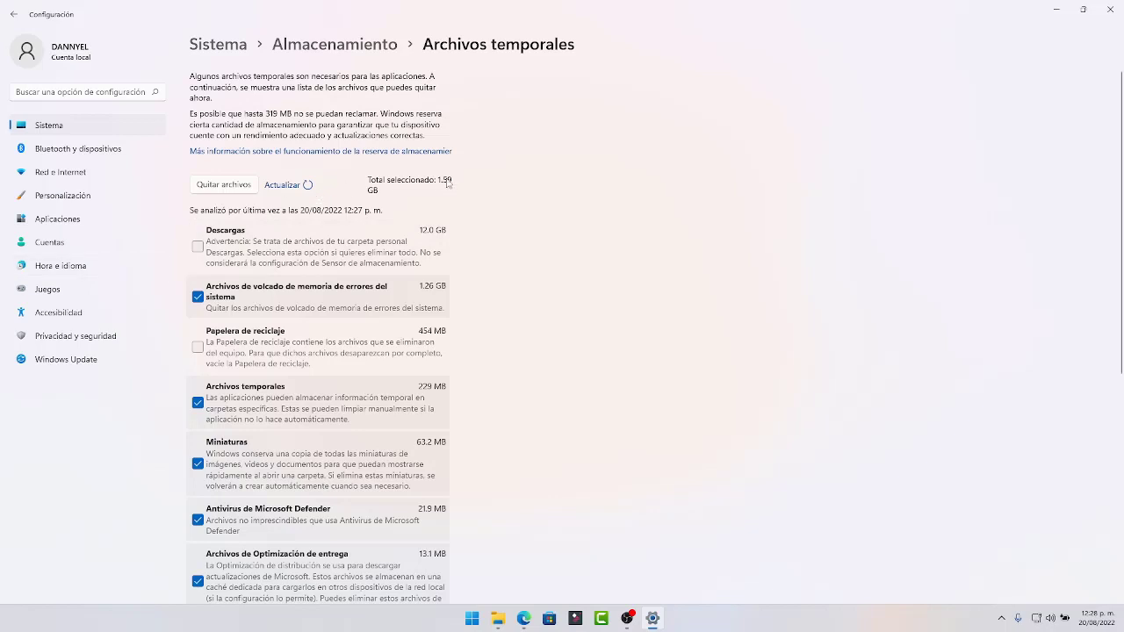
click(199, 252)
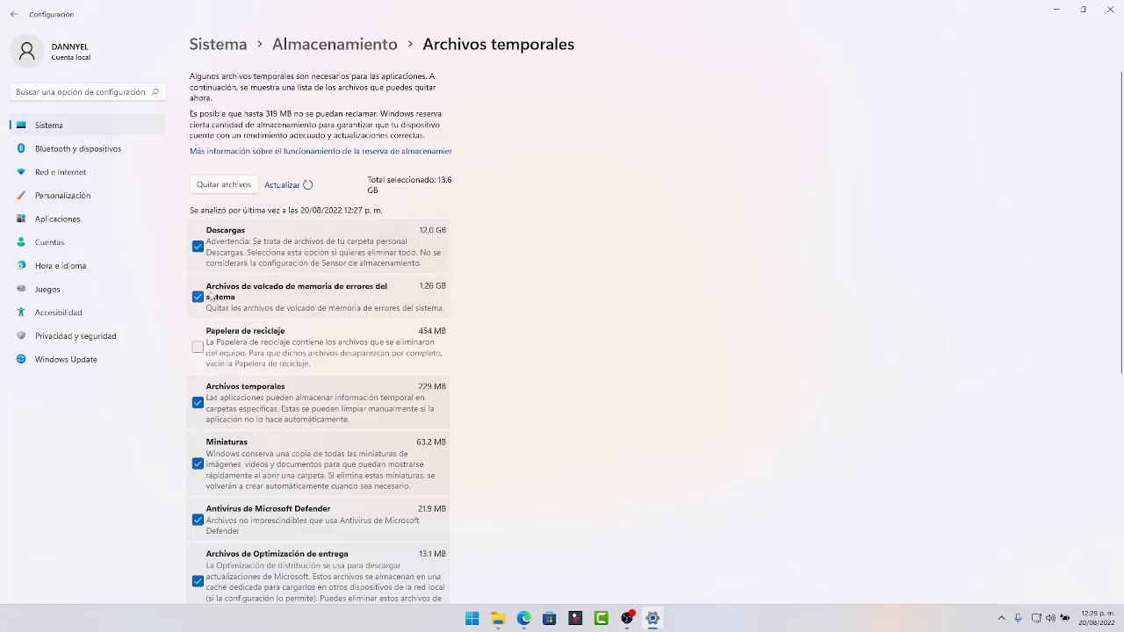
scroll(379, 299, down, 3)
click(197, 184)
scroll(233, 507, down, 5)
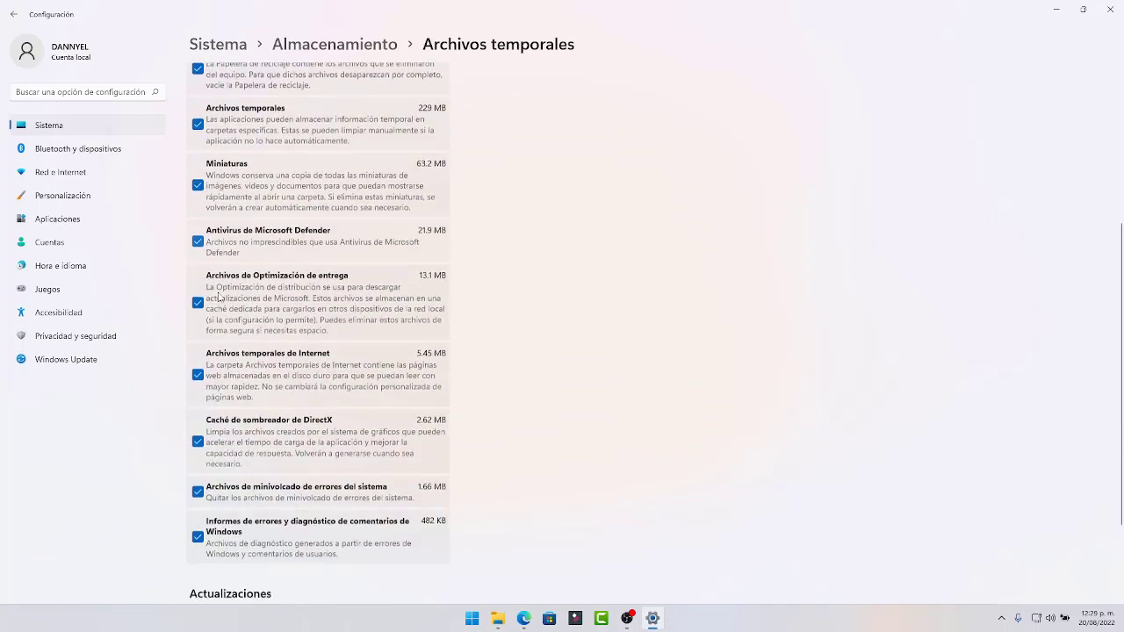
scroll(313, 490, up, 8)
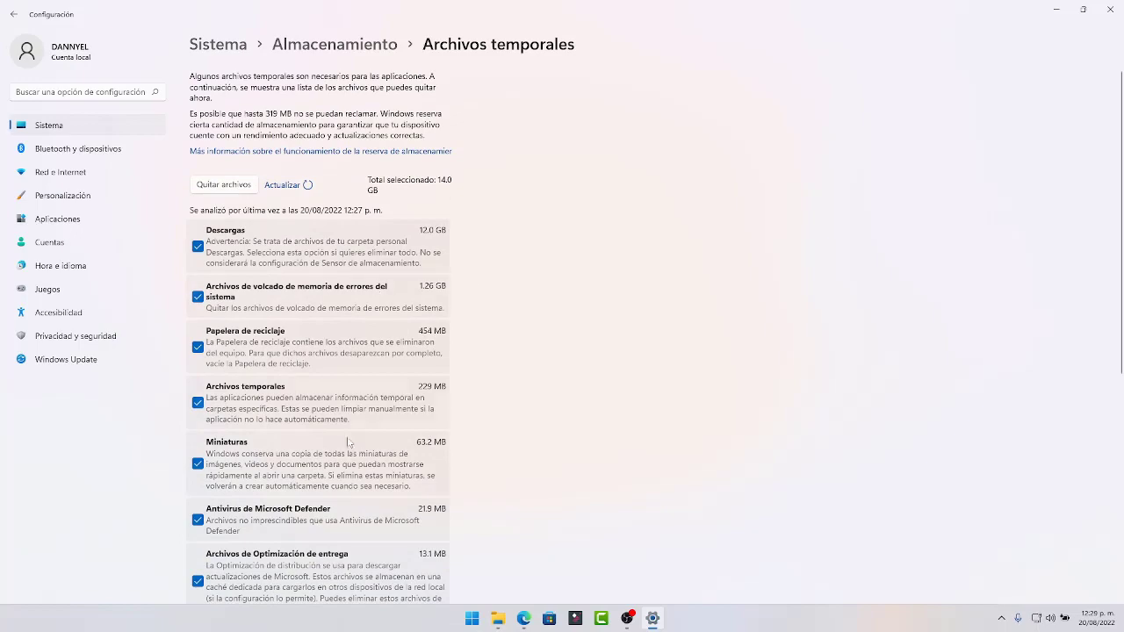
Examine the temporary file categories and the total selected for removal, ending back on Almacenamiento
scroll(502, 378, down, 2)
scroll(499, 372, up, 2)
scroll(514, 301, down, 5)
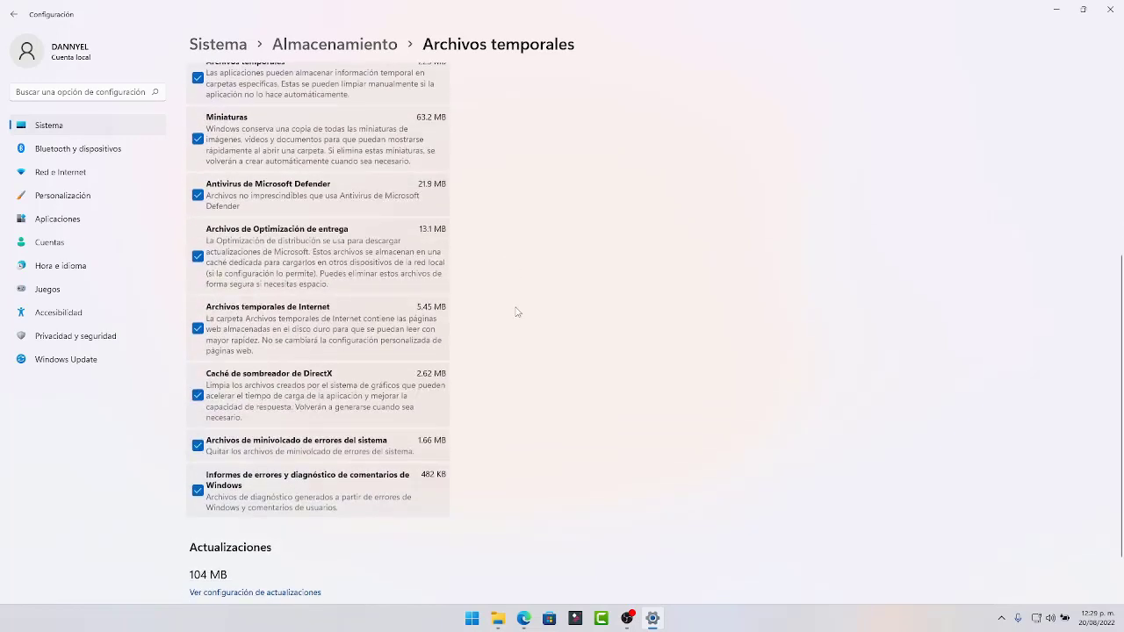
scroll(515, 302, up, 5)
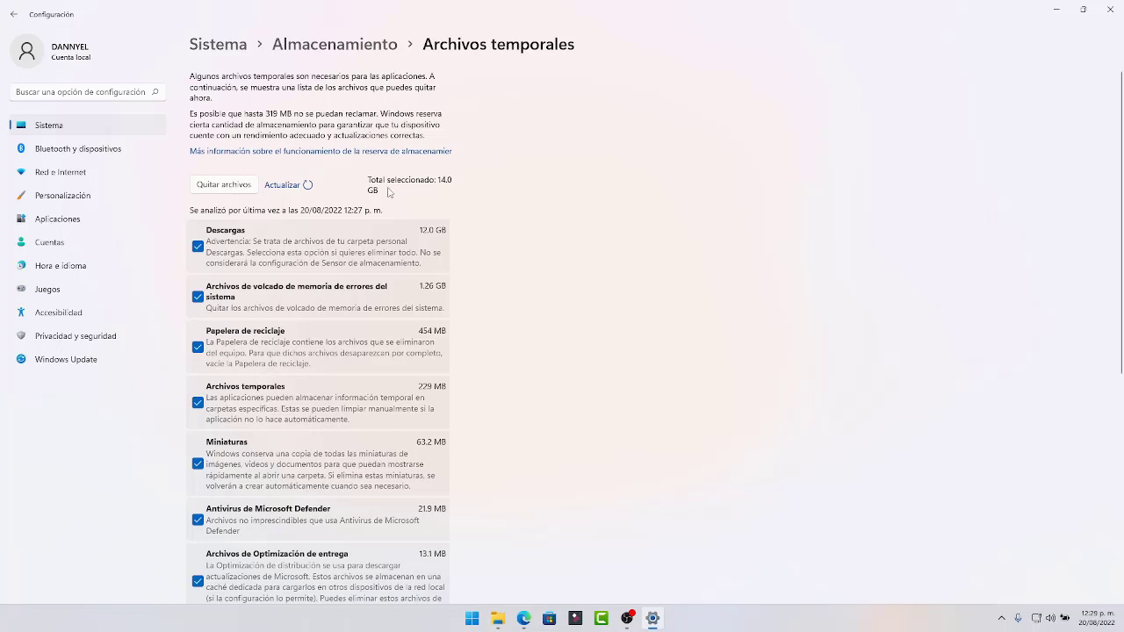
click(357, 49)
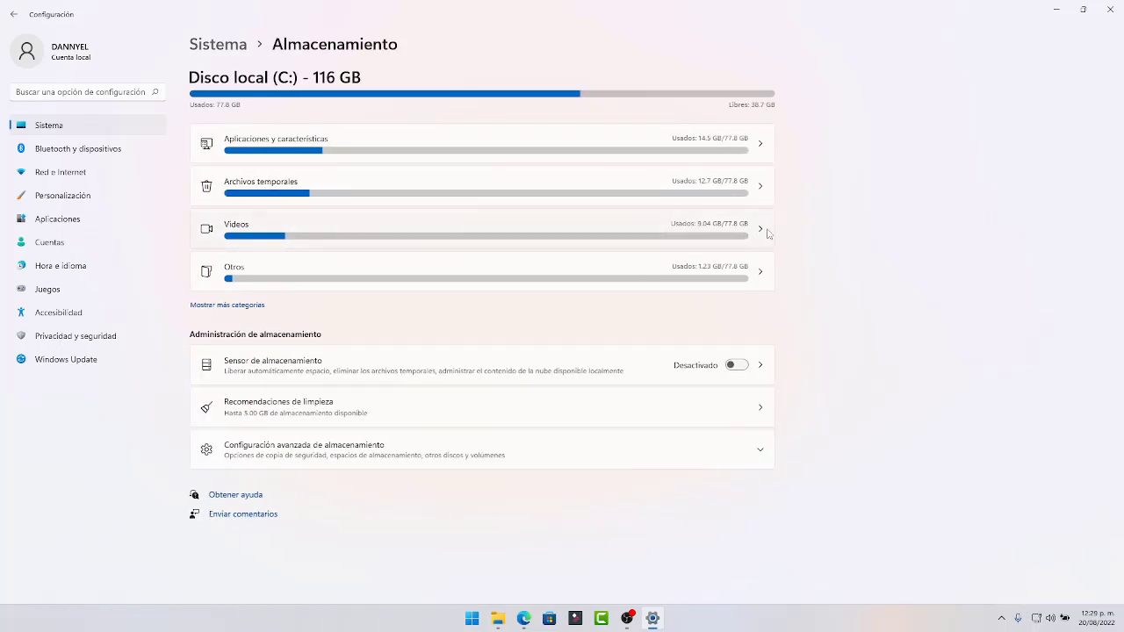
View the Videos folder through its storage category and the largest folders under Otros, ending back on Almacenamiento
click(762, 231)
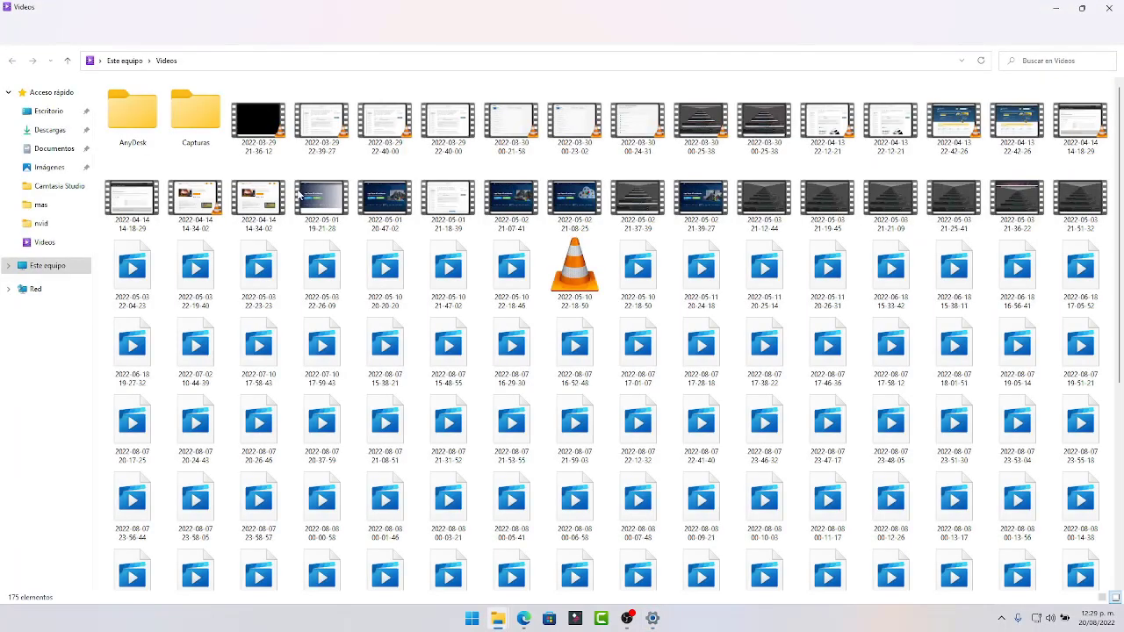
click(1117, 9)
click(369, 49)
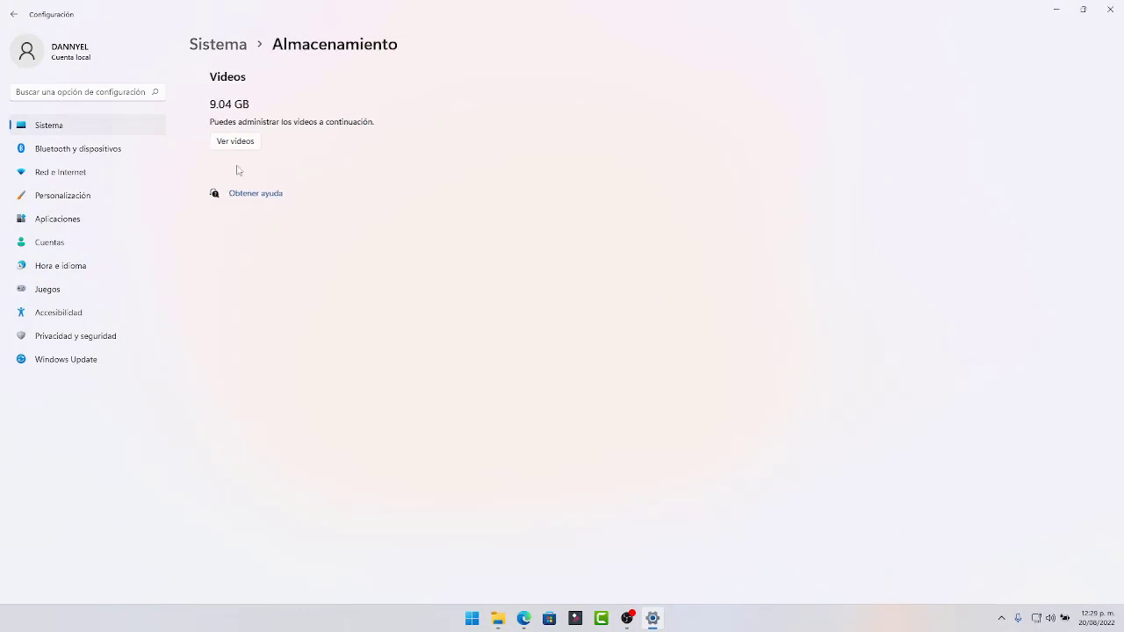
click(763, 273)
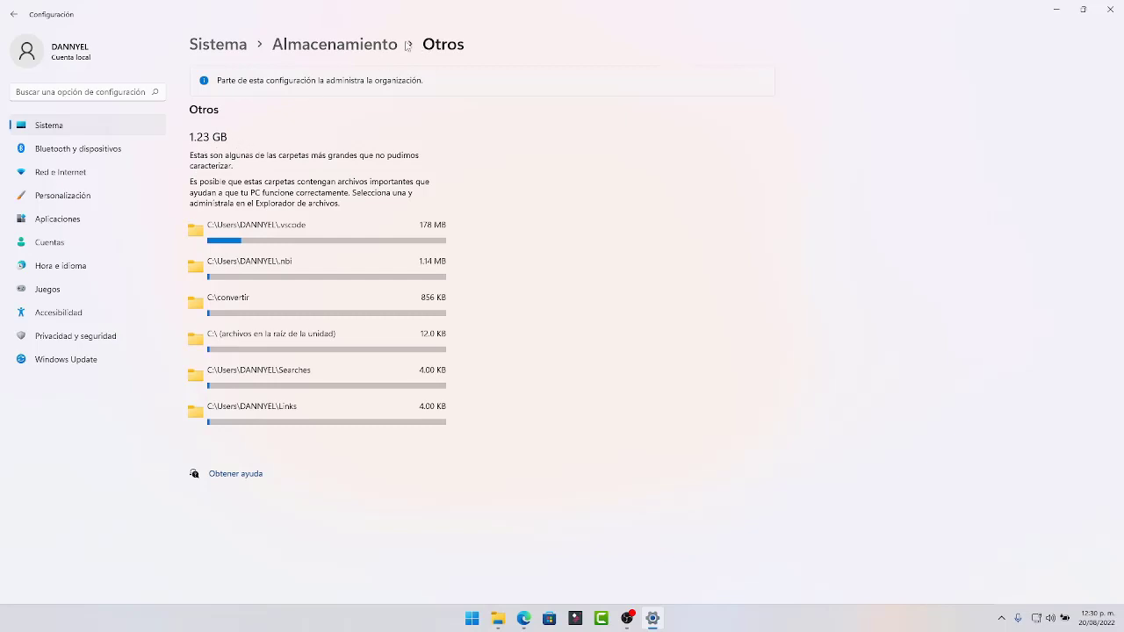
click(368, 46)
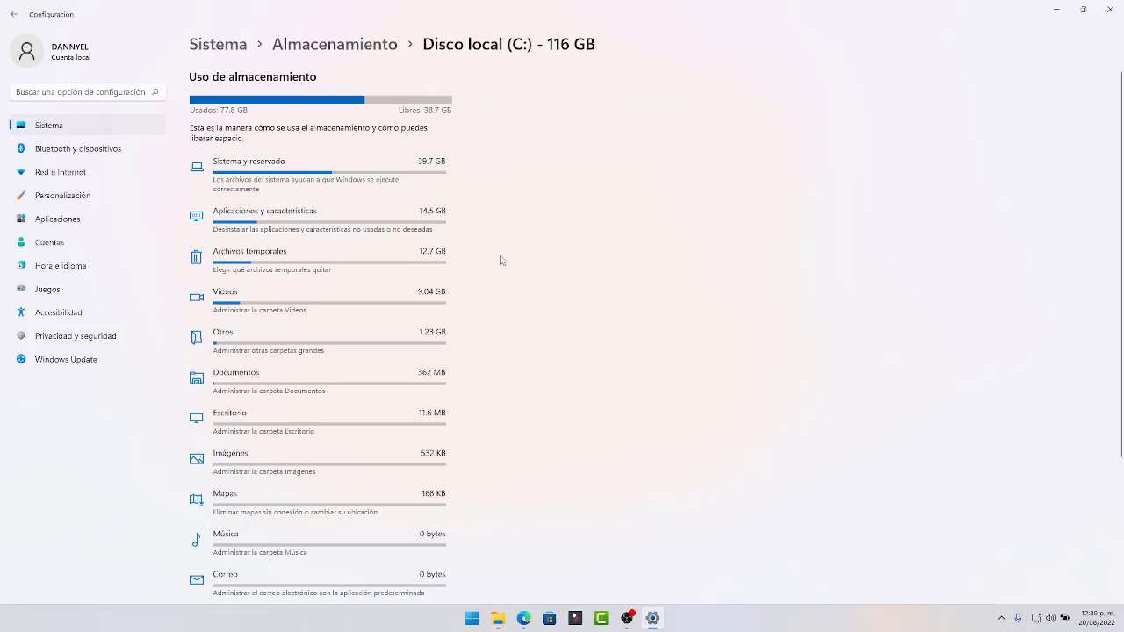
Examine the full category breakdown of Disco local (C:), including the Sistema y reservado details, and return to Almacenamiento
scroll(501, 260, down, 2)
scroll(508, 255, up, 2)
click(270, 166)
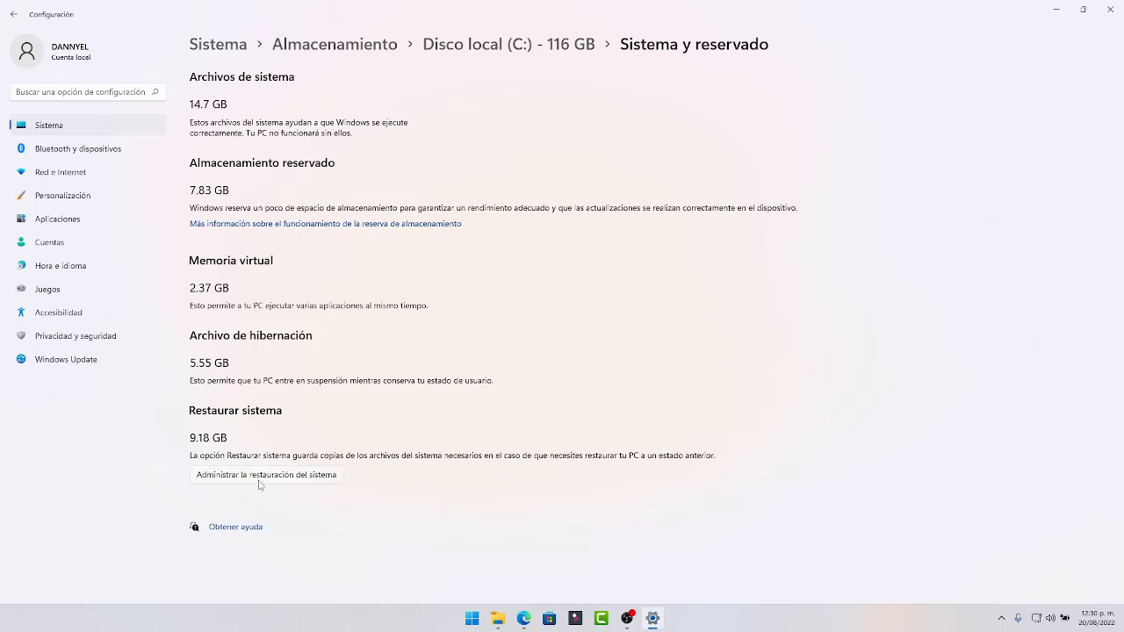
click(491, 44)
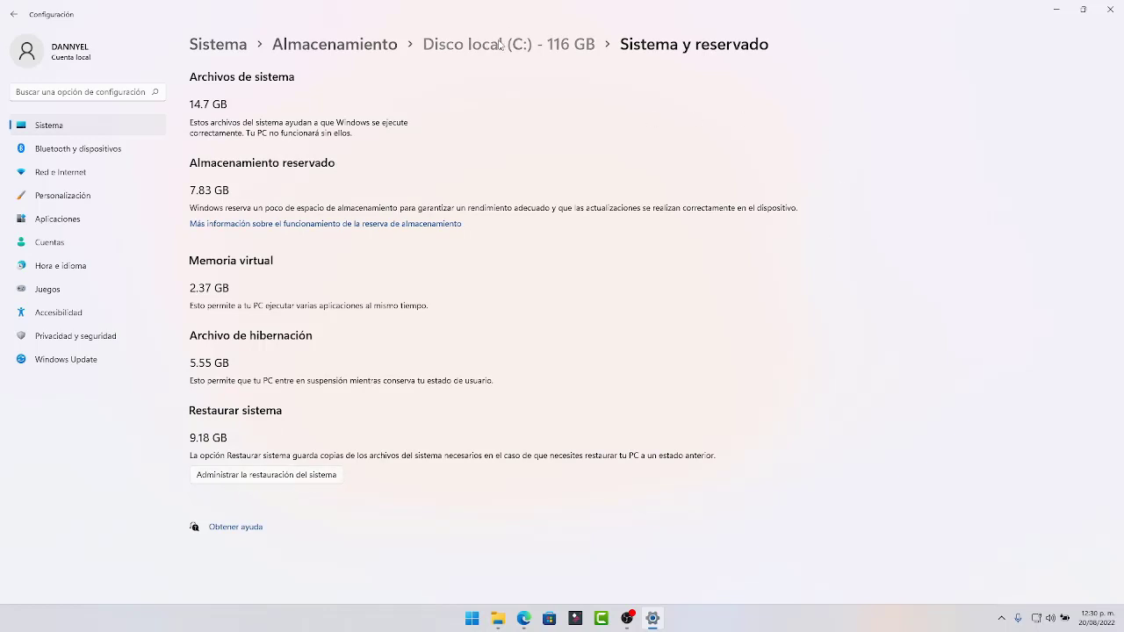
scroll(329, 211, down, 3)
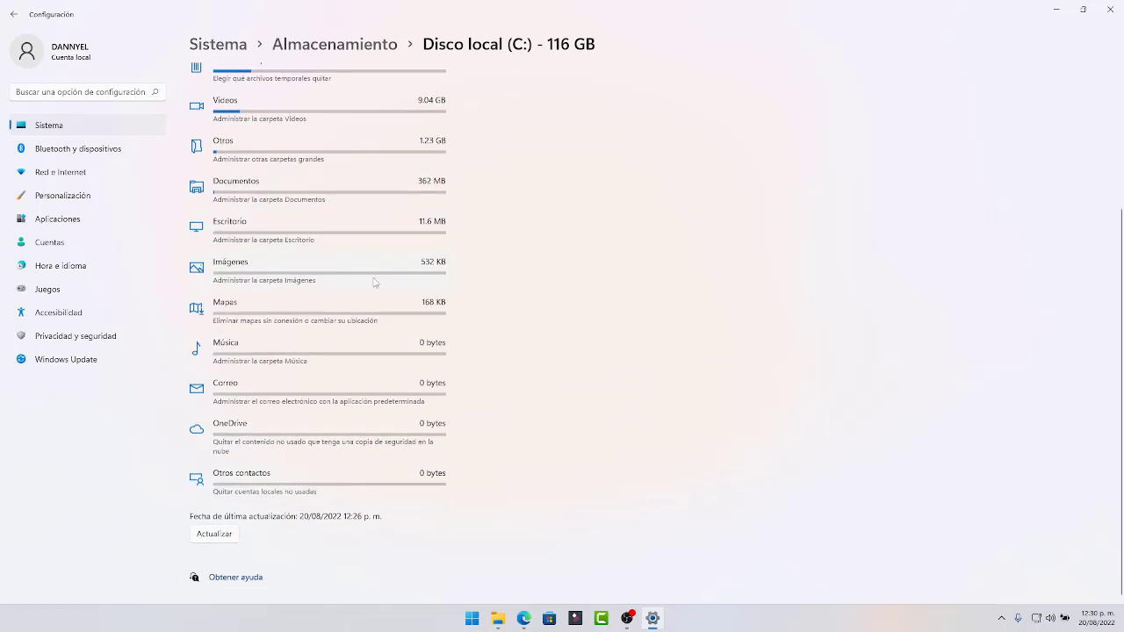
scroll(370, 424, up, 5)
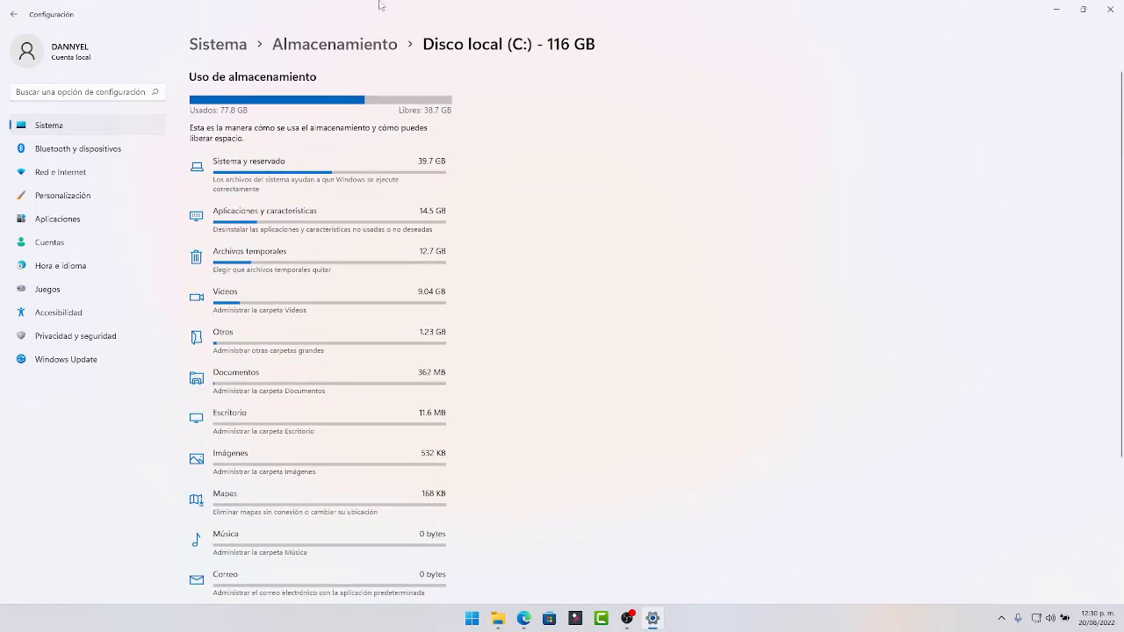
click(365, 44)
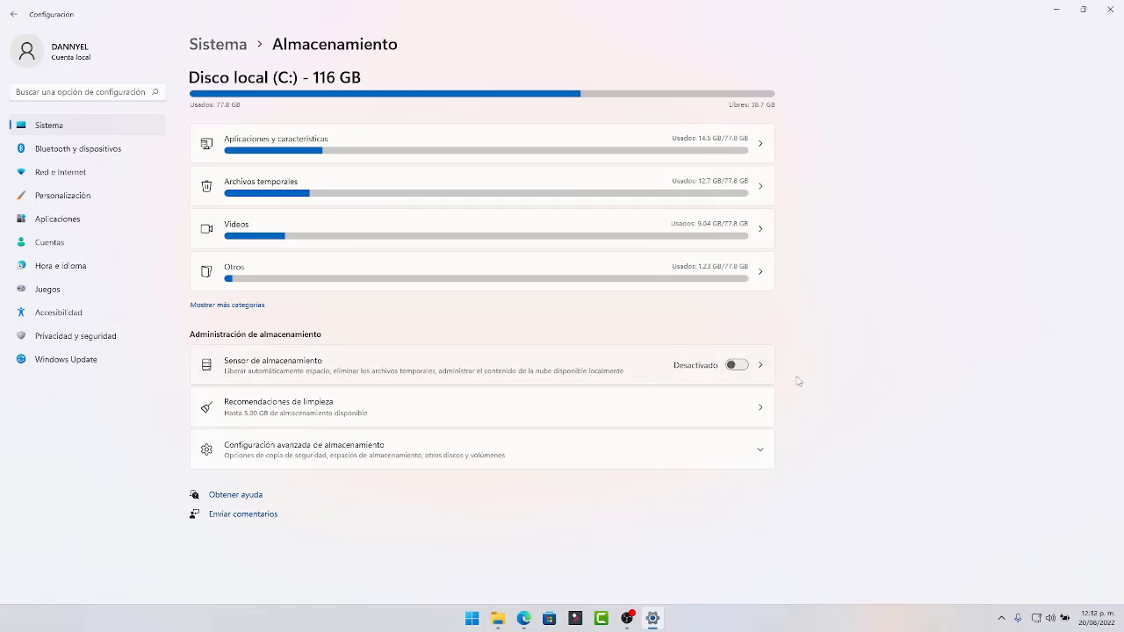
Examine the Sensor de almacenamiento settings and the advanced temporary file options under Recomendaciones de limpieza
click(651, 357)
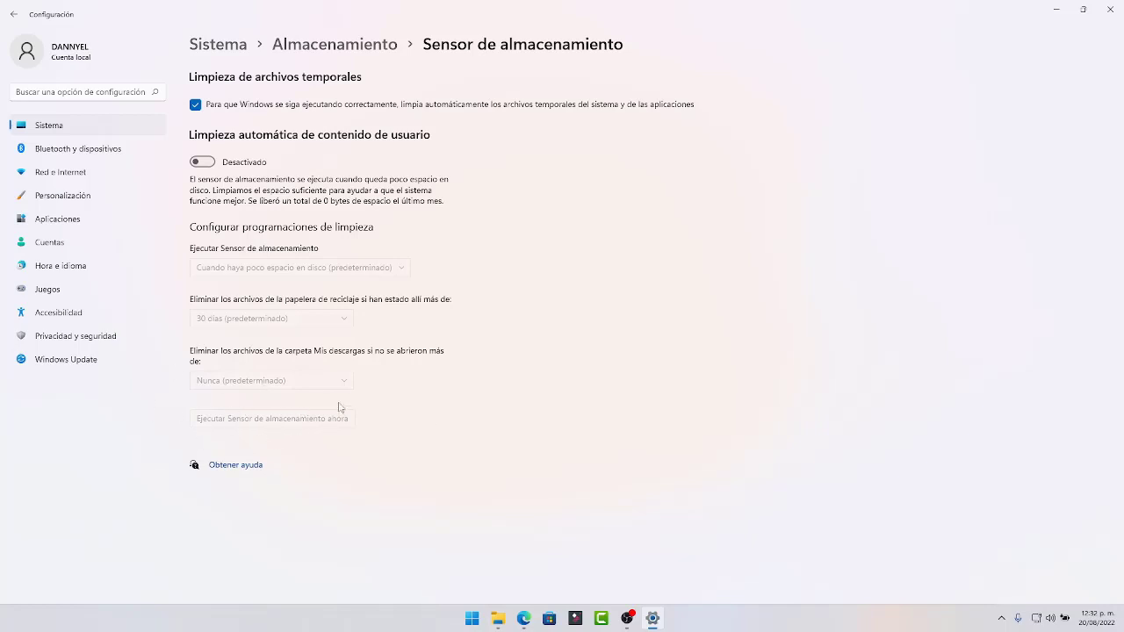
click(334, 44)
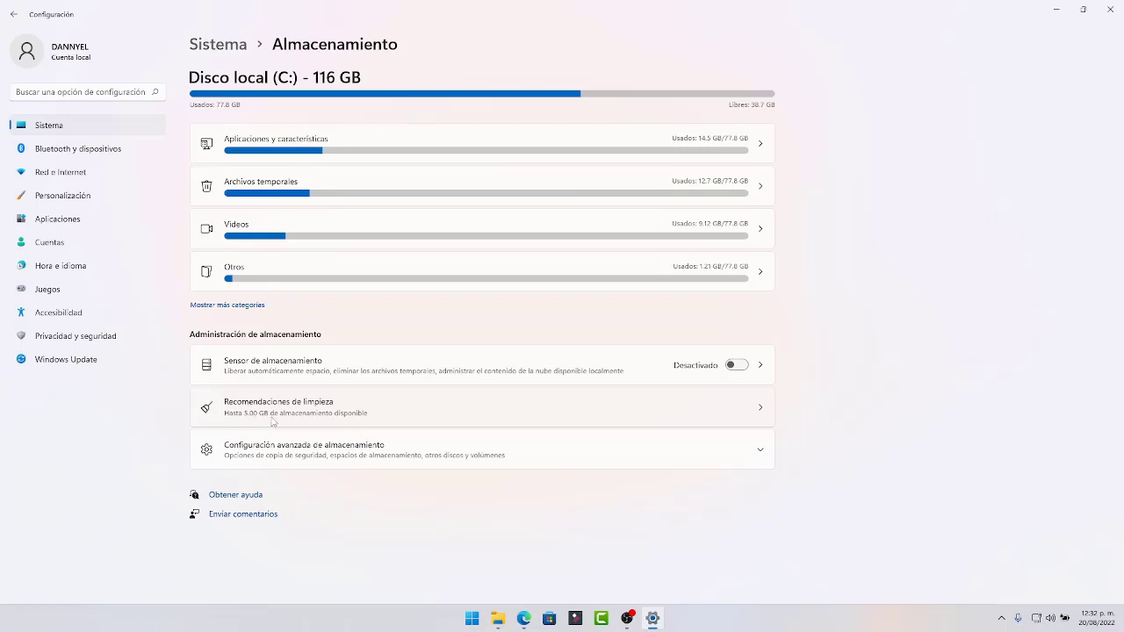
click(760, 407)
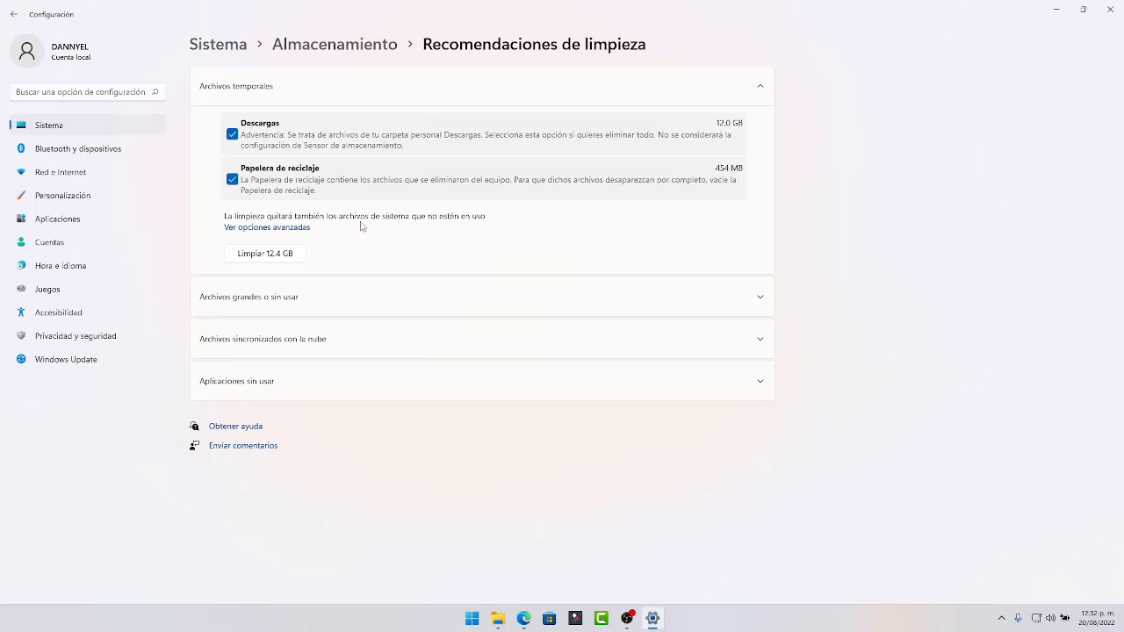
click(263, 227)
scroll(386, 263, down, 2)
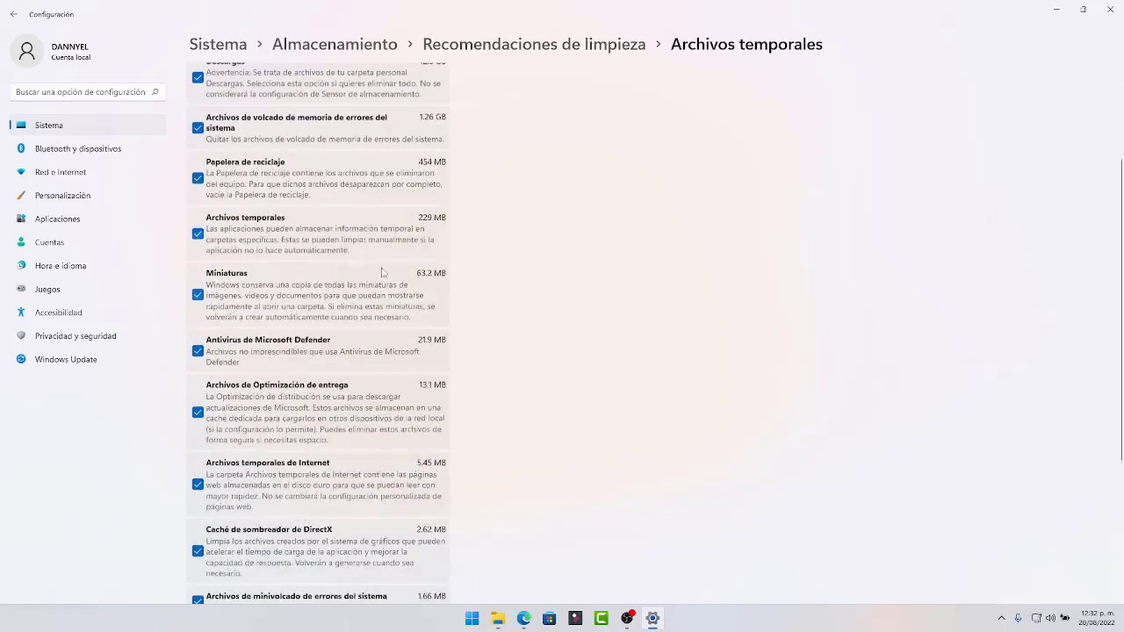
scroll(386, 264, up, 1)
click(15, 15)
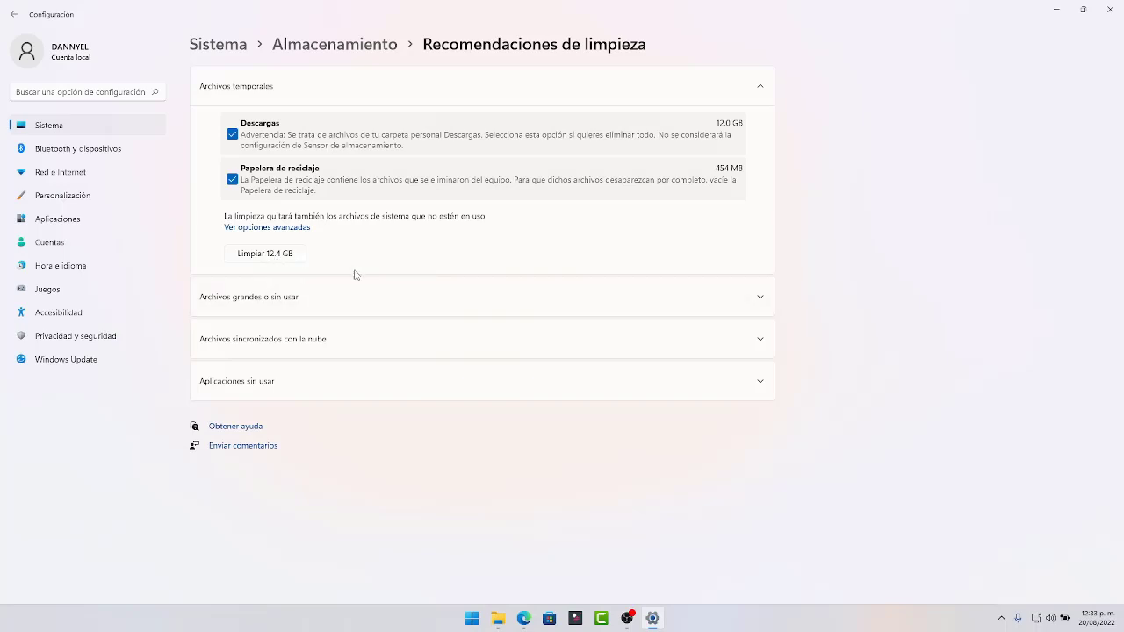
Expand and examine the cleanup recommendations for large or unused files, cloud-synced files and unused applications
click(742, 300)
scroll(791, 330, down, 2)
scroll(790, 329, down, 1)
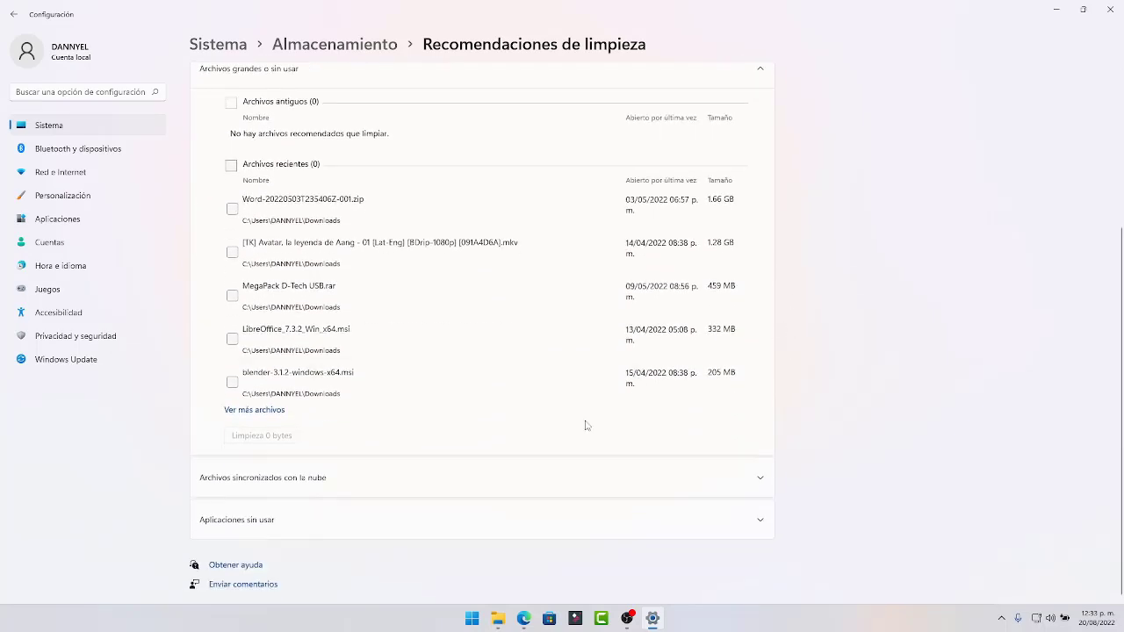
click(748, 477)
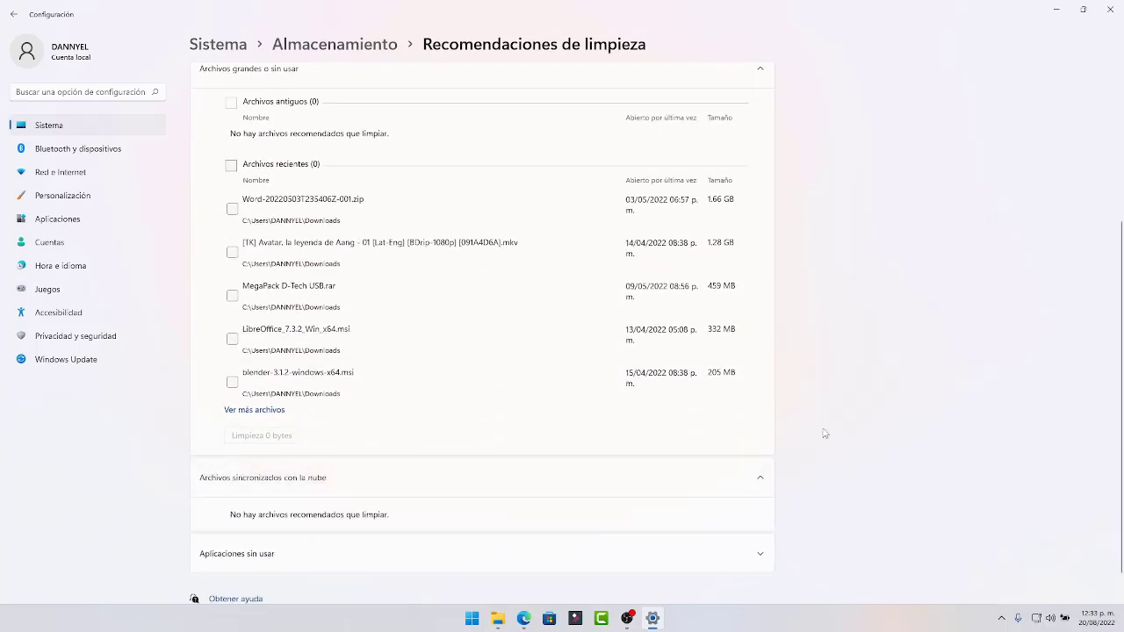
scroll(823, 431, down, 1)
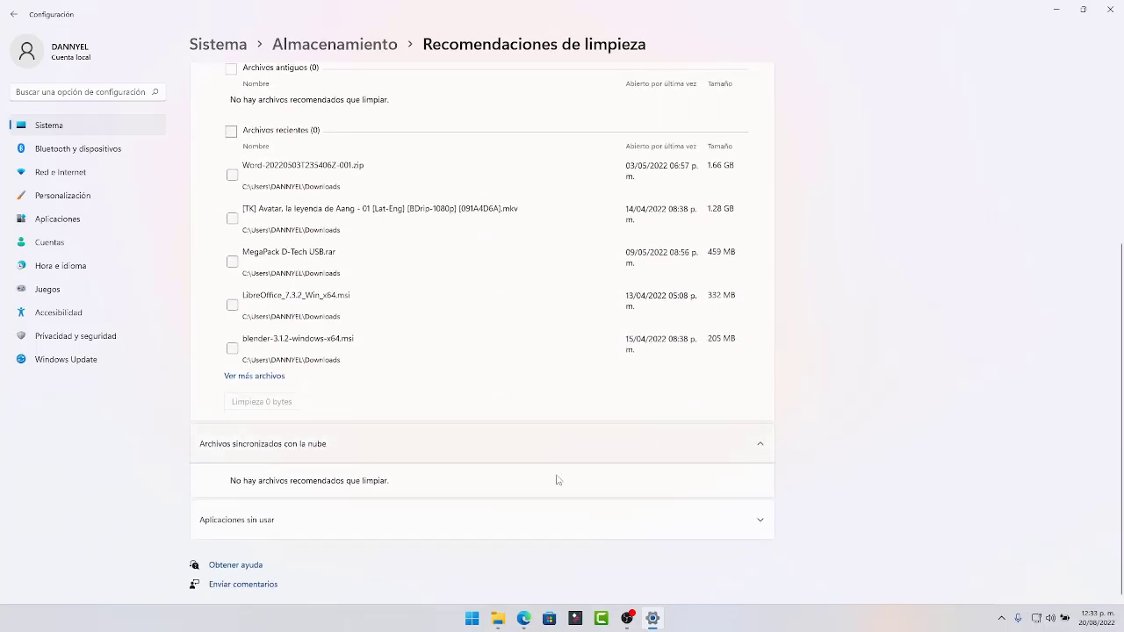
click(715, 527)
scroll(865, 484, down, 3)
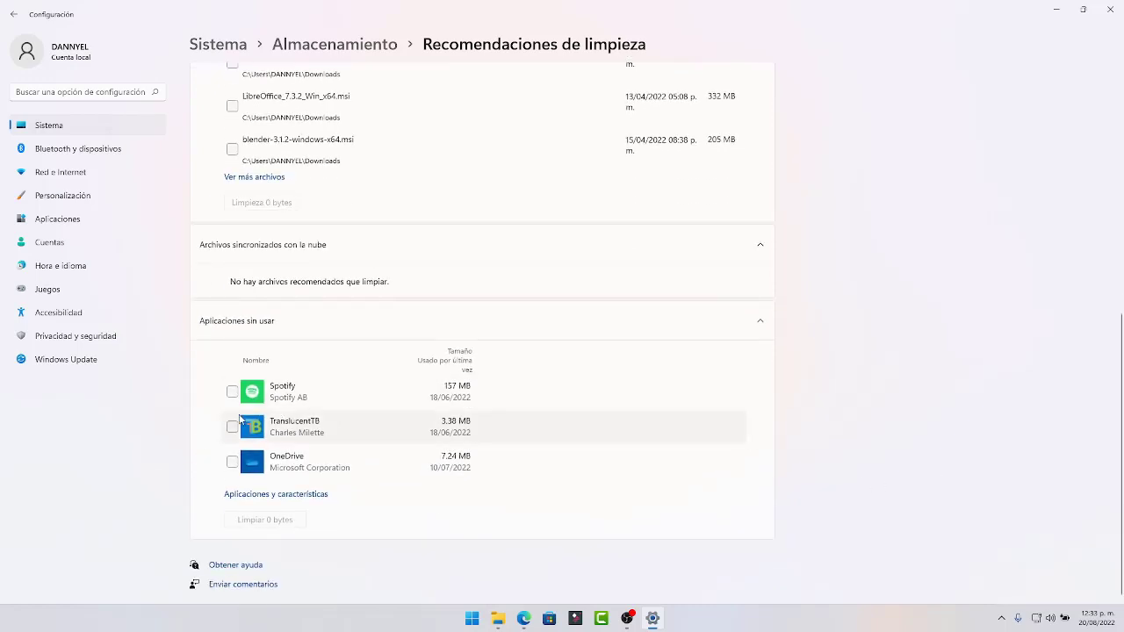
Select Spotify, TranslucentTB and OneDrive for cleanup under Aplicaciones sin usar
click(233, 392)
click(232, 426)
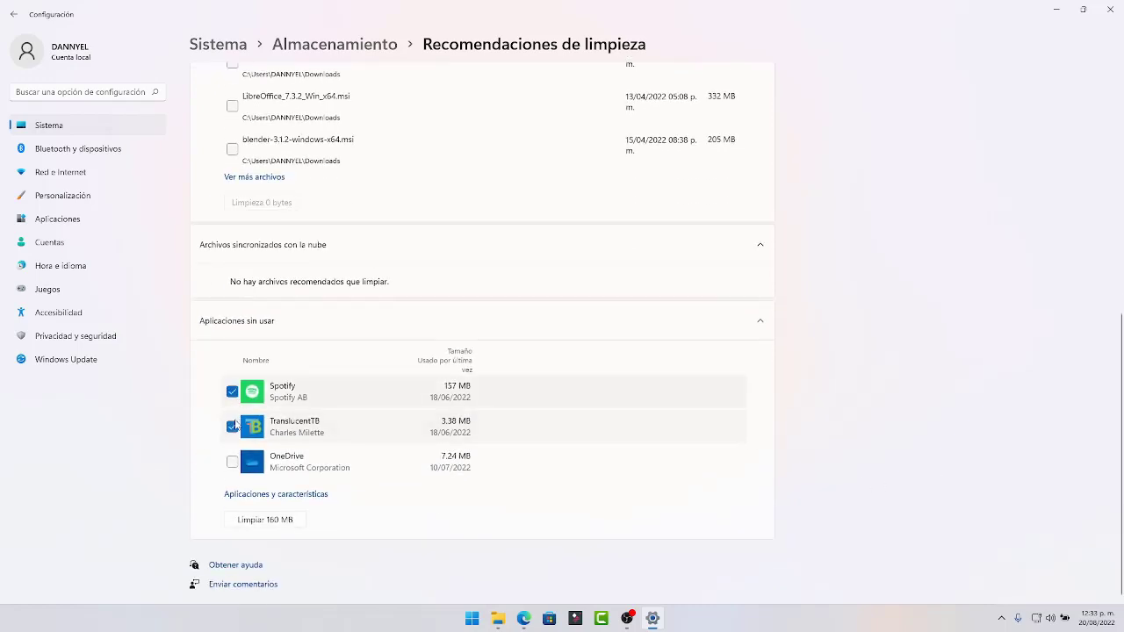
click(233, 462)
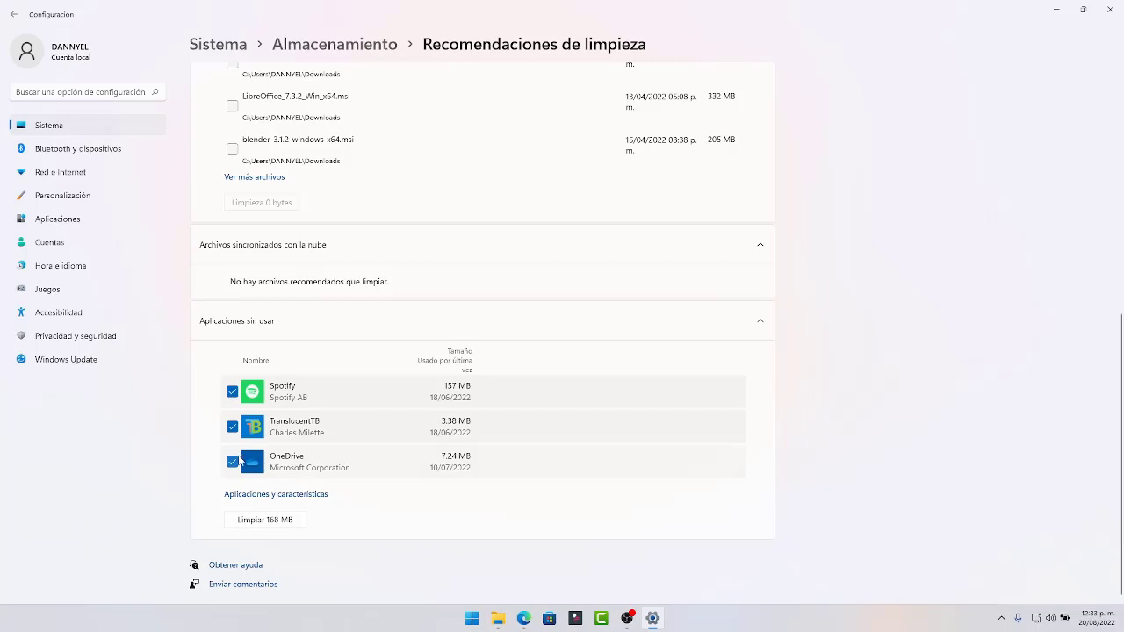
View the linked Aplicaciones y características page, then return to Almacenamiento and expand Configuración avanzada de almacenamiento
click(303, 497)
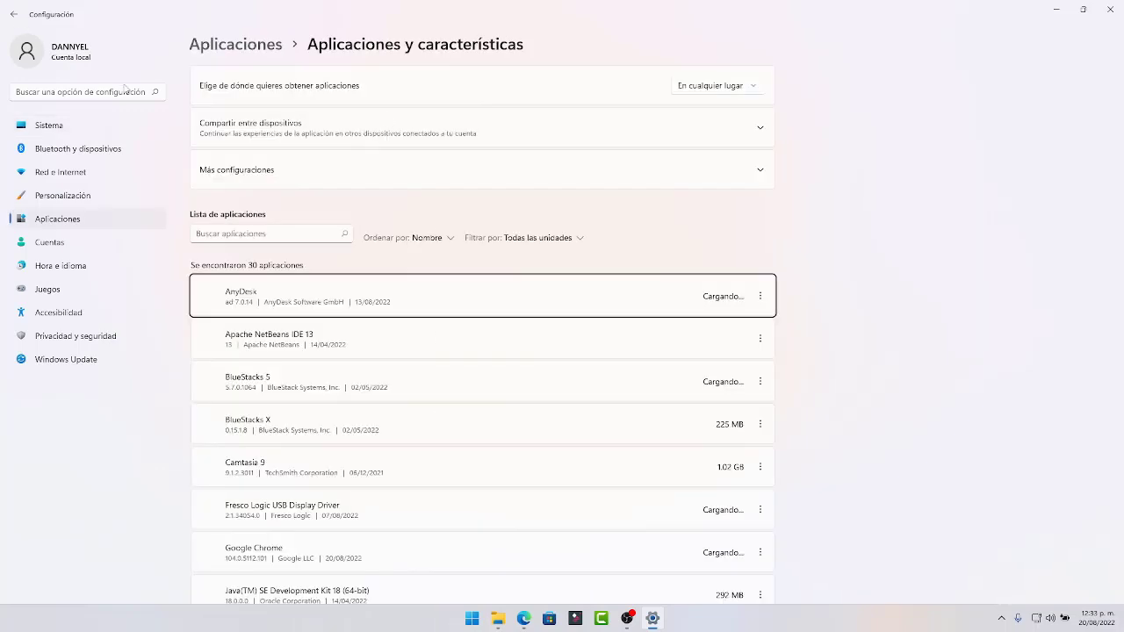
click(13, 14)
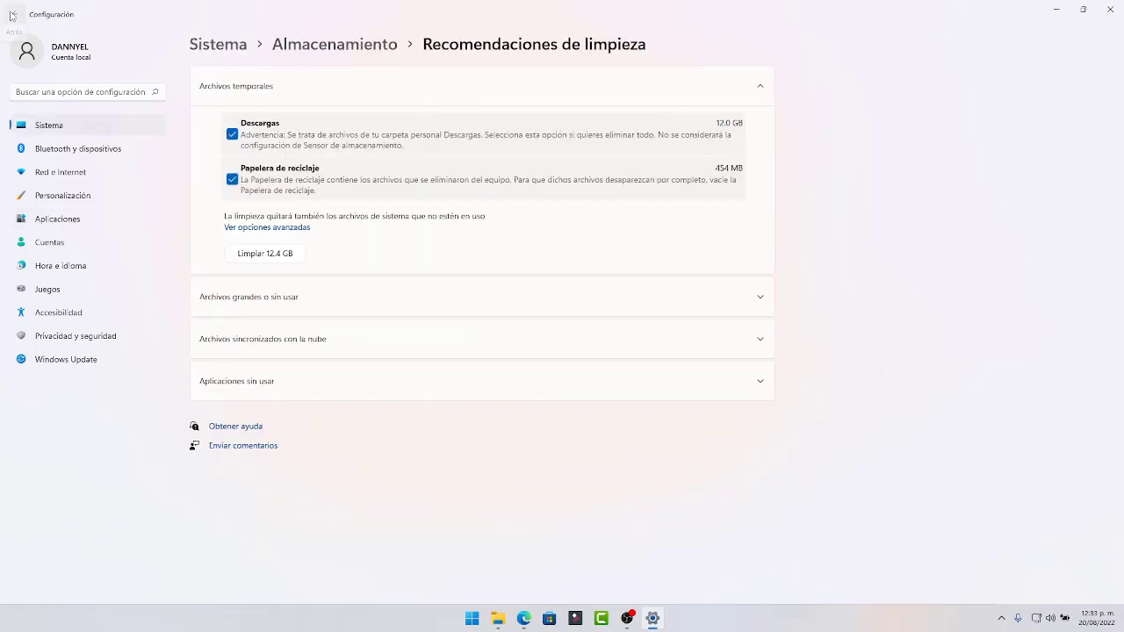
click(12, 14)
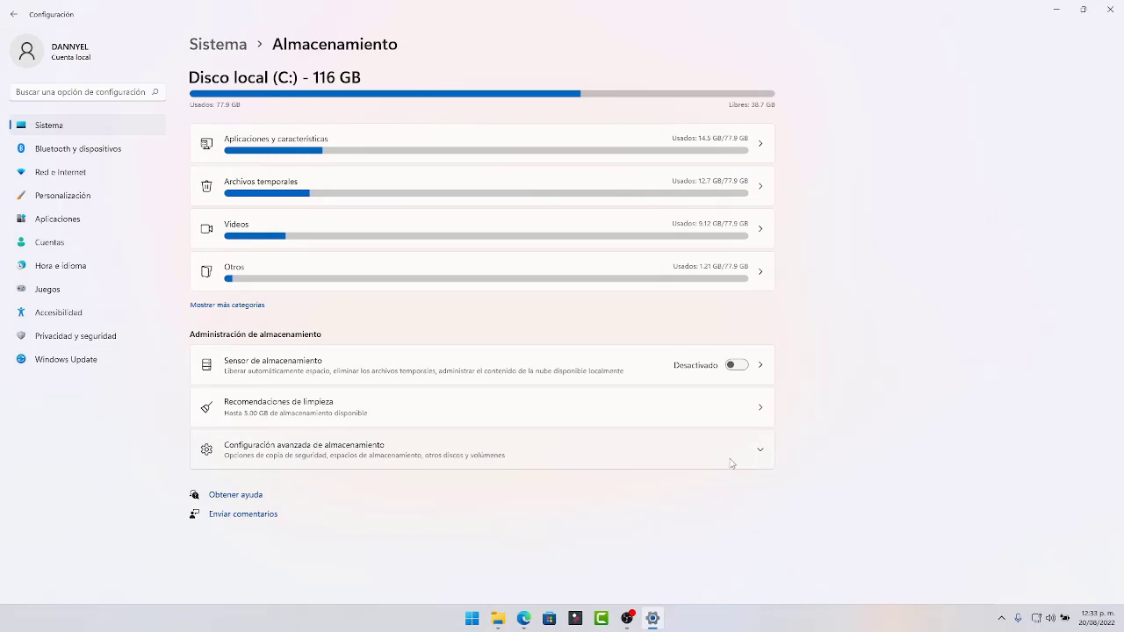
click(760, 451)
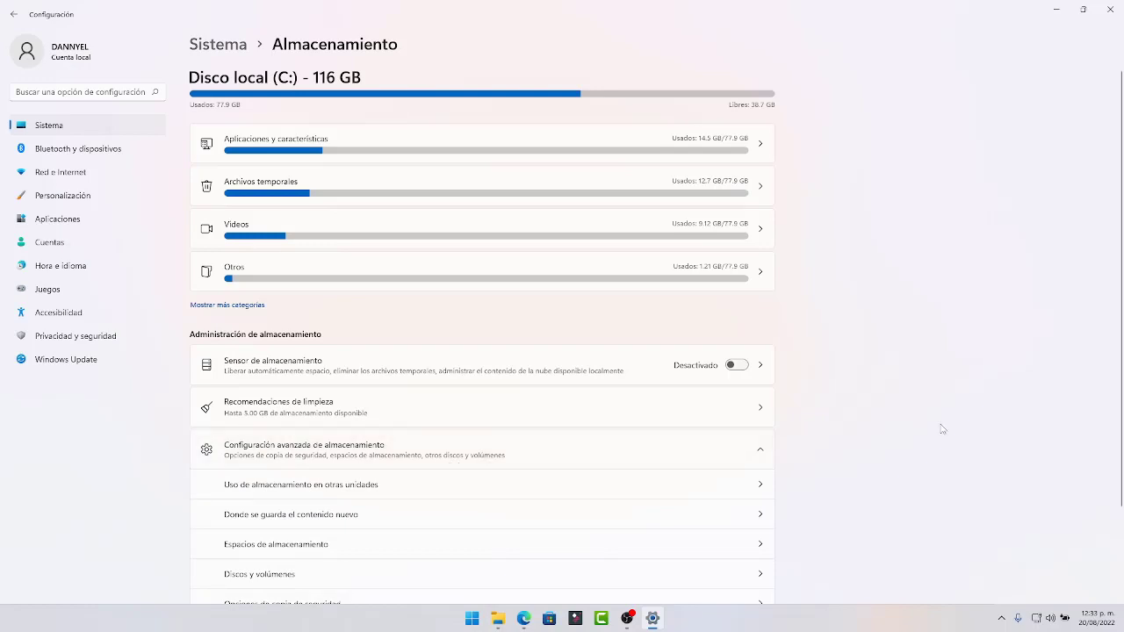
Examine the storage usage of Disco local (C:) and Windows (D:) under Uso de almacenamiento en otras unidades, returning to Almacenamiento
scroll(960, 422, down, 3)
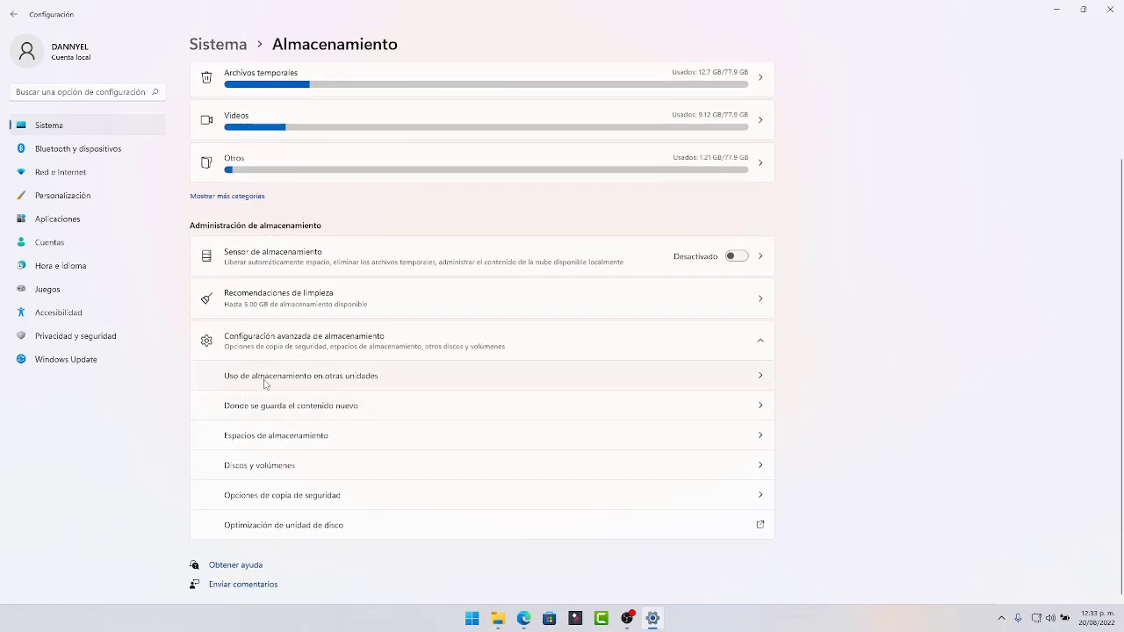
click(728, 380)
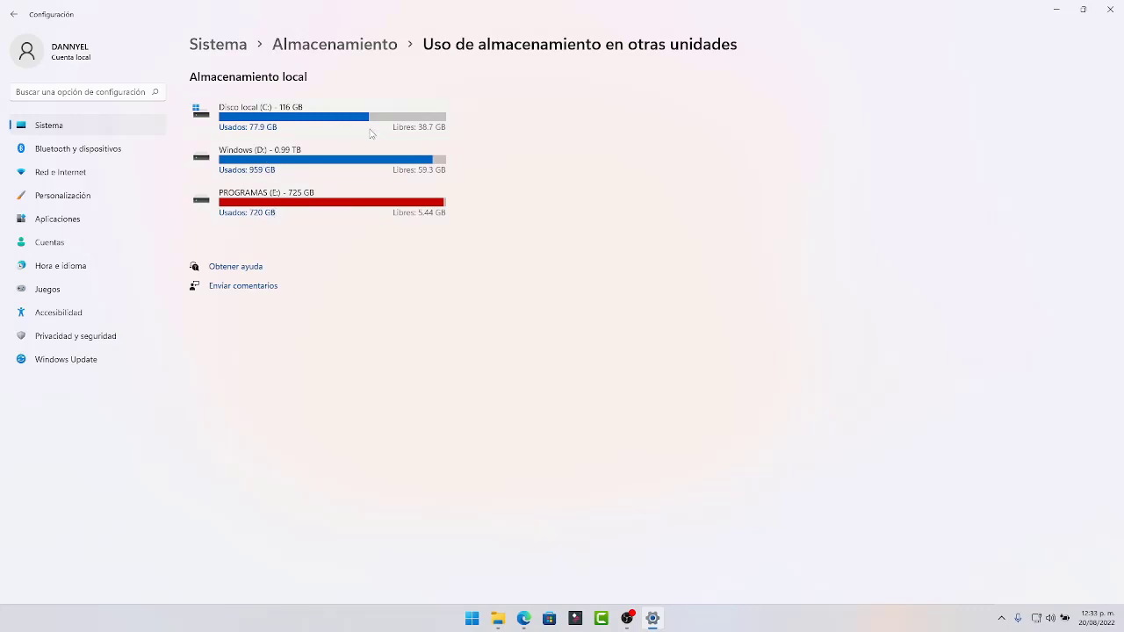
click(360, 116)
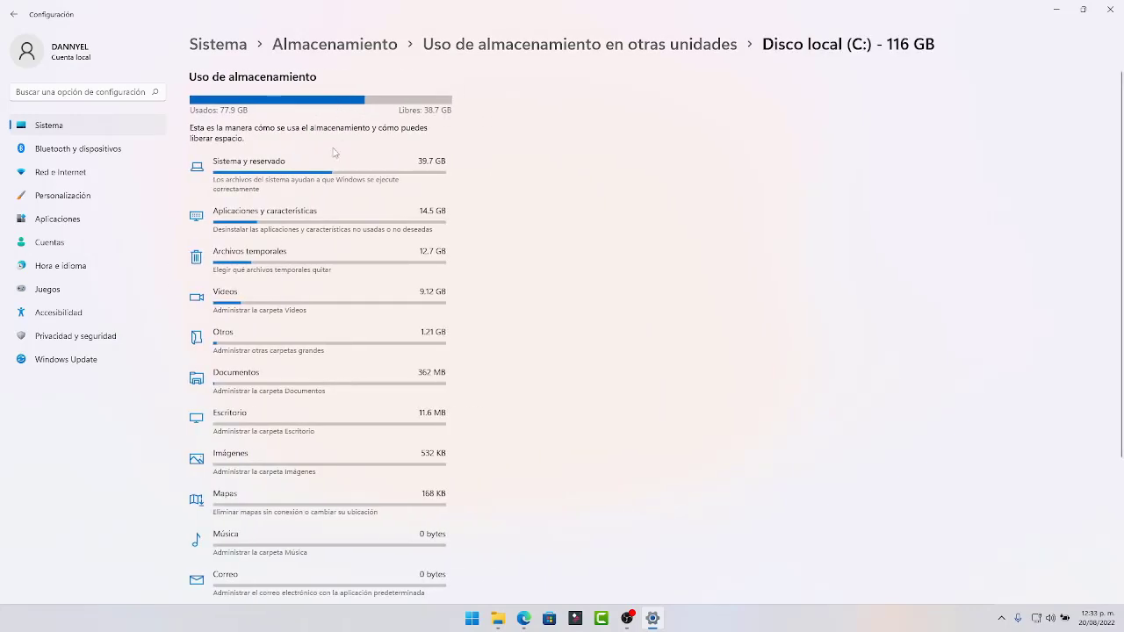
click(576, 46)
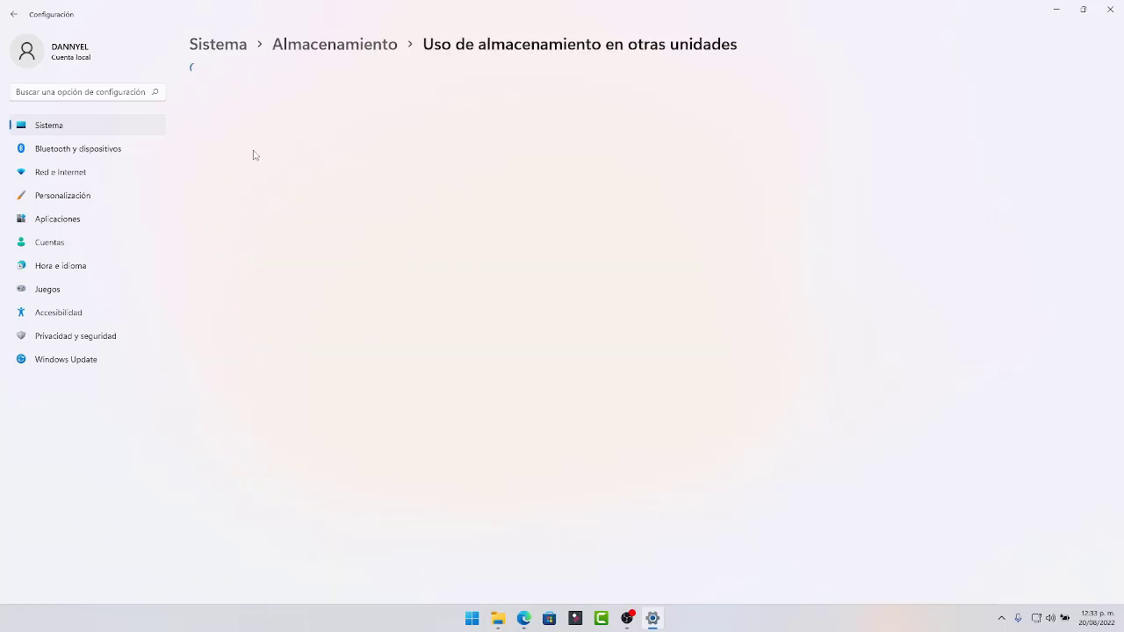
click(321, 158)
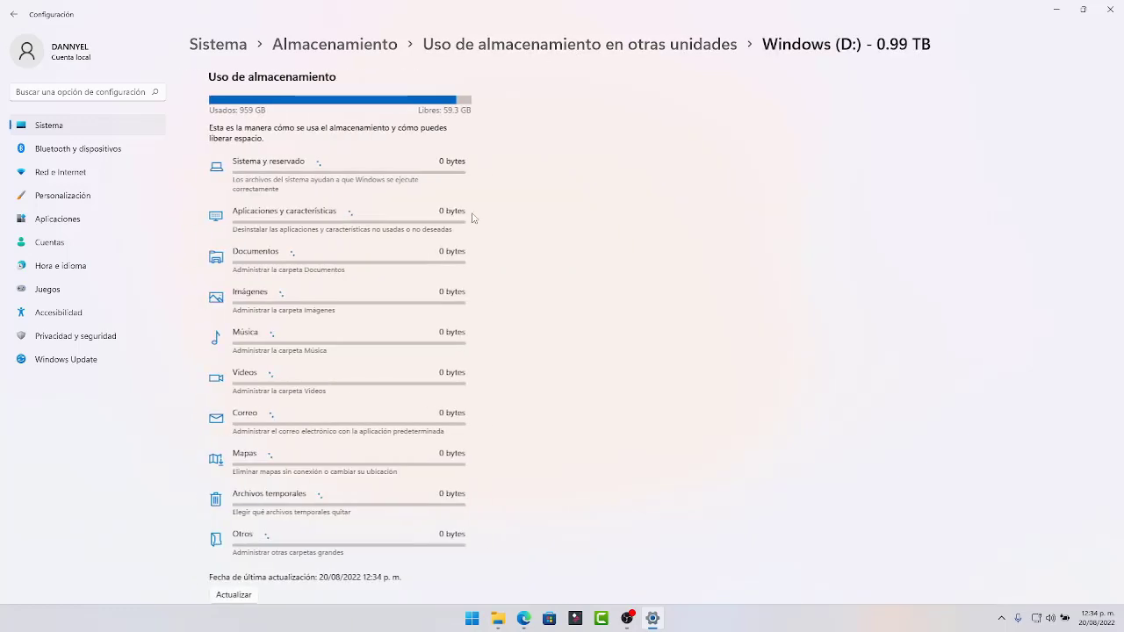
scroll(372, 257, down, 1)
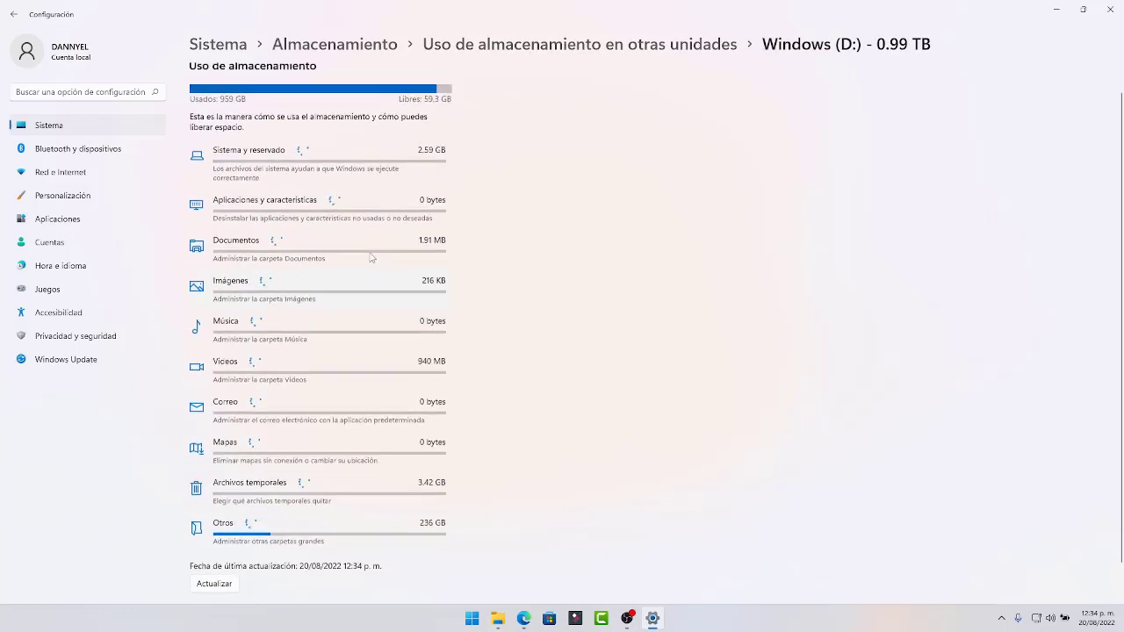
scroll(372, 257, up, 1)
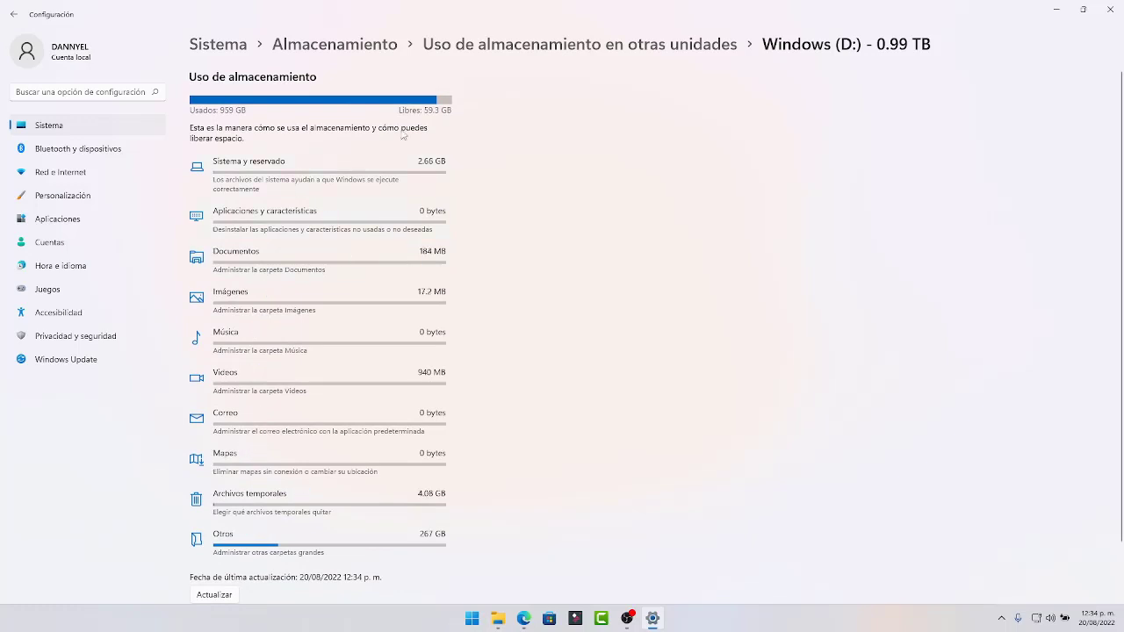
click(529, 44)
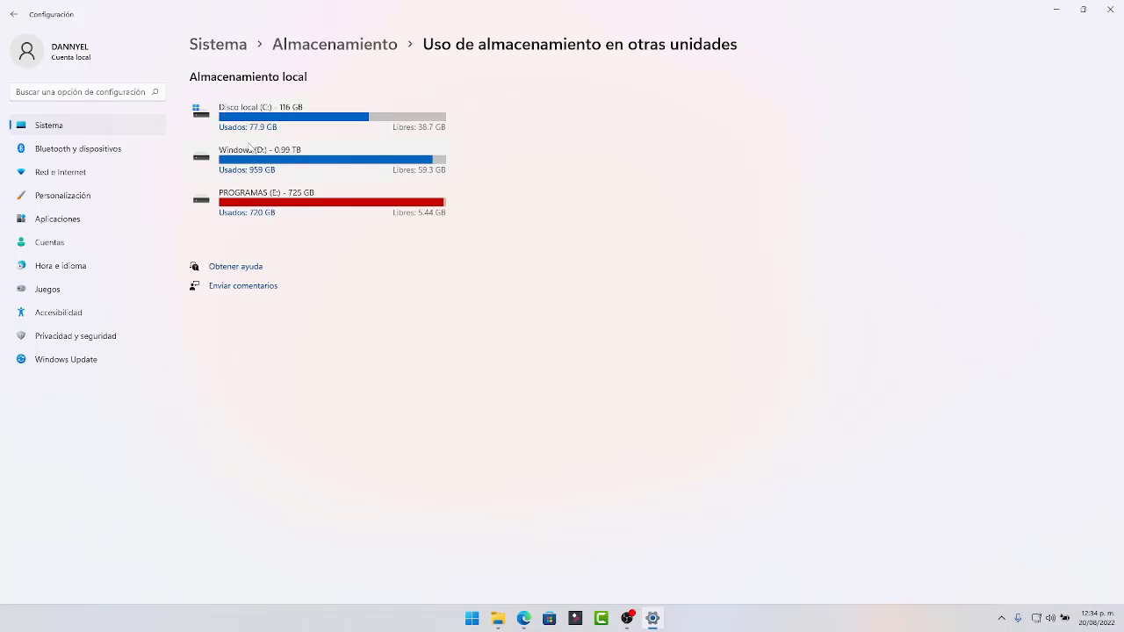
click(362, 175)
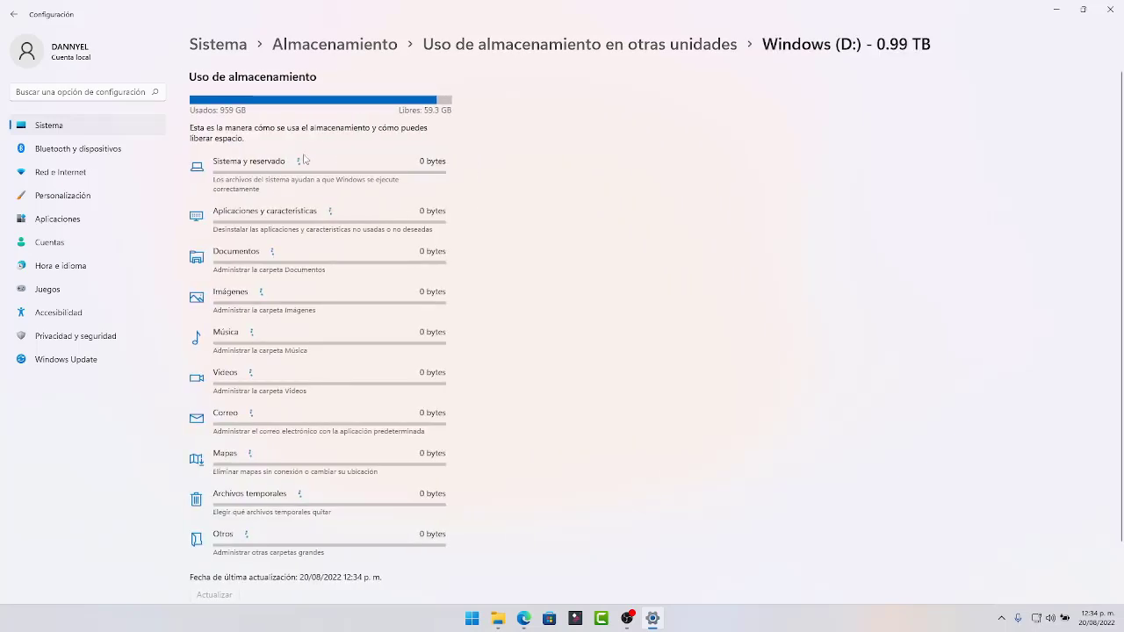
click(527, 44)
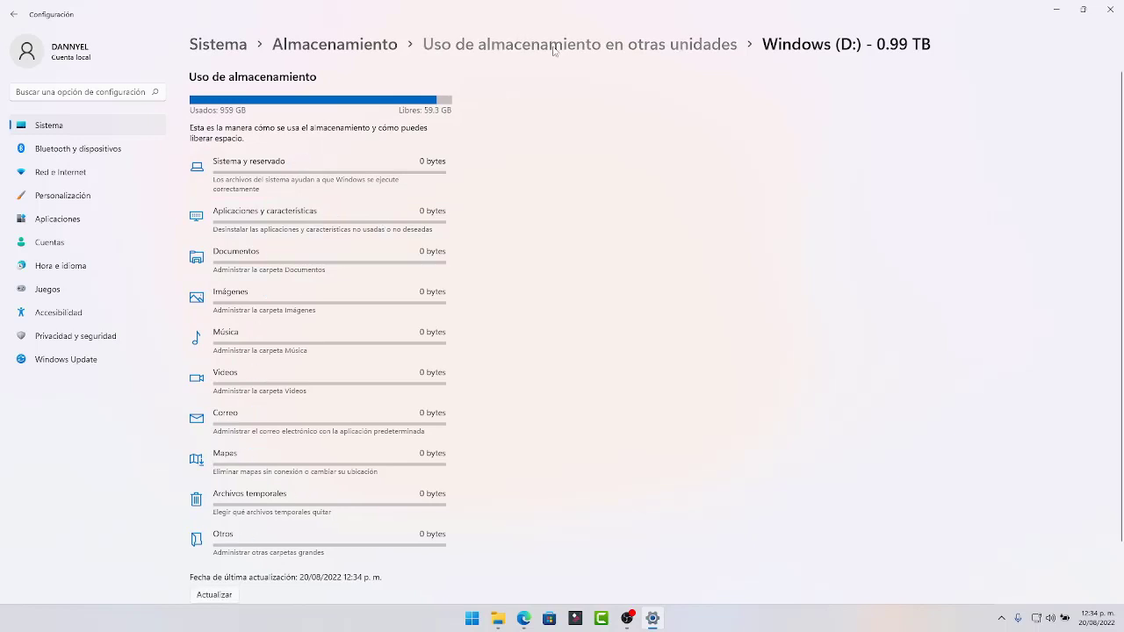
click(339, 48)
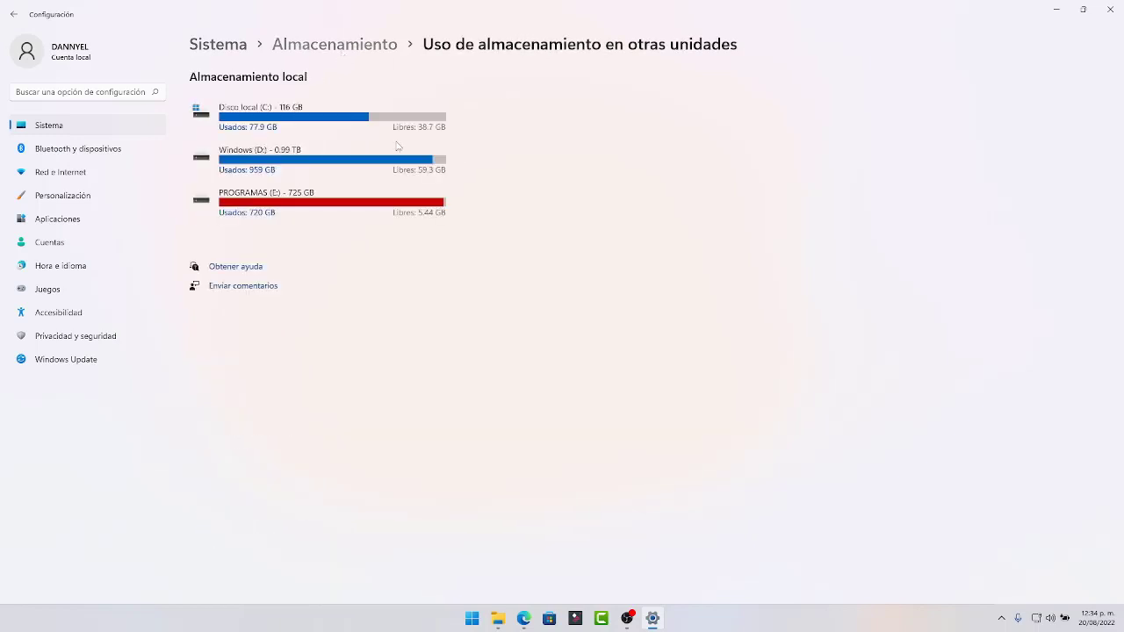
View the drive choices for new applications and documents under Donde se guarda el contenido nuevo, keeping the current selections
click(759, 450)
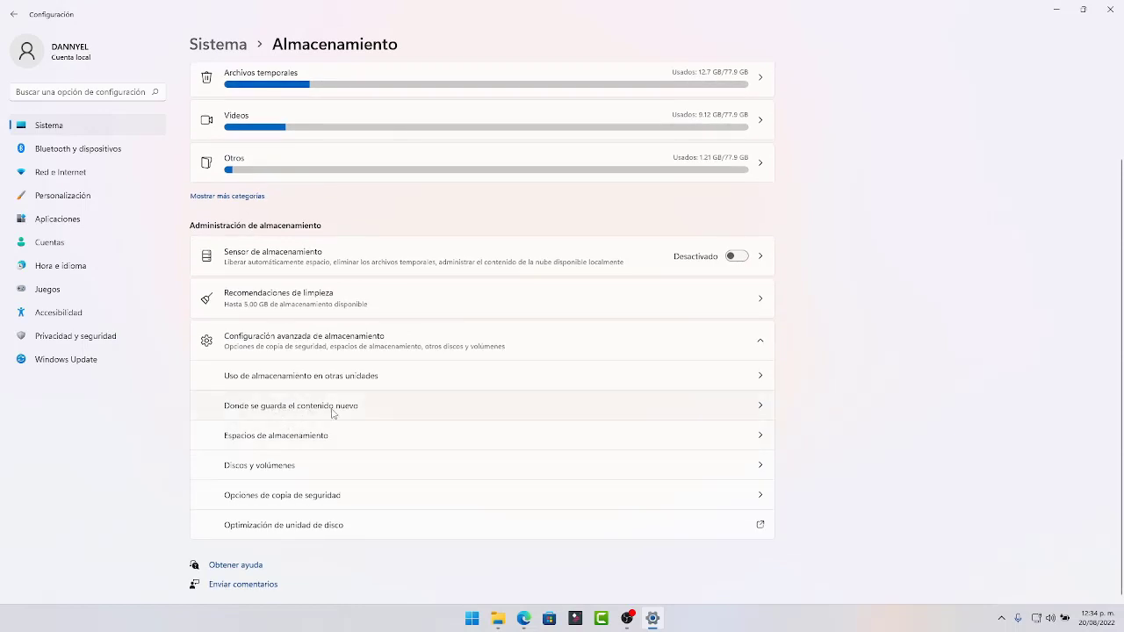
click(759, 405)
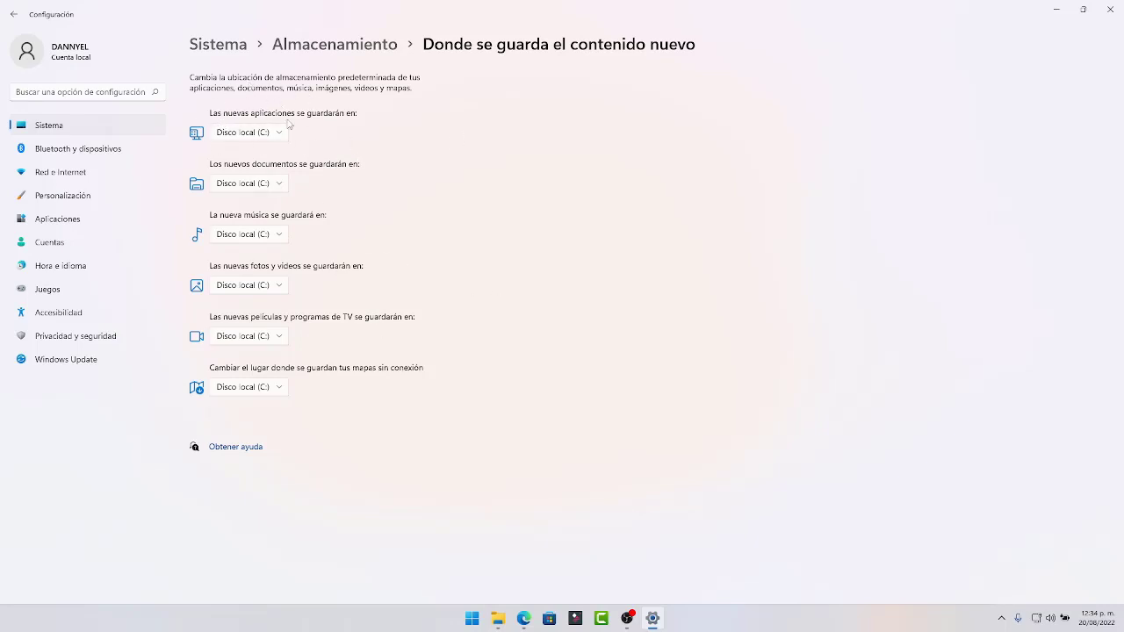
click(259, 137)
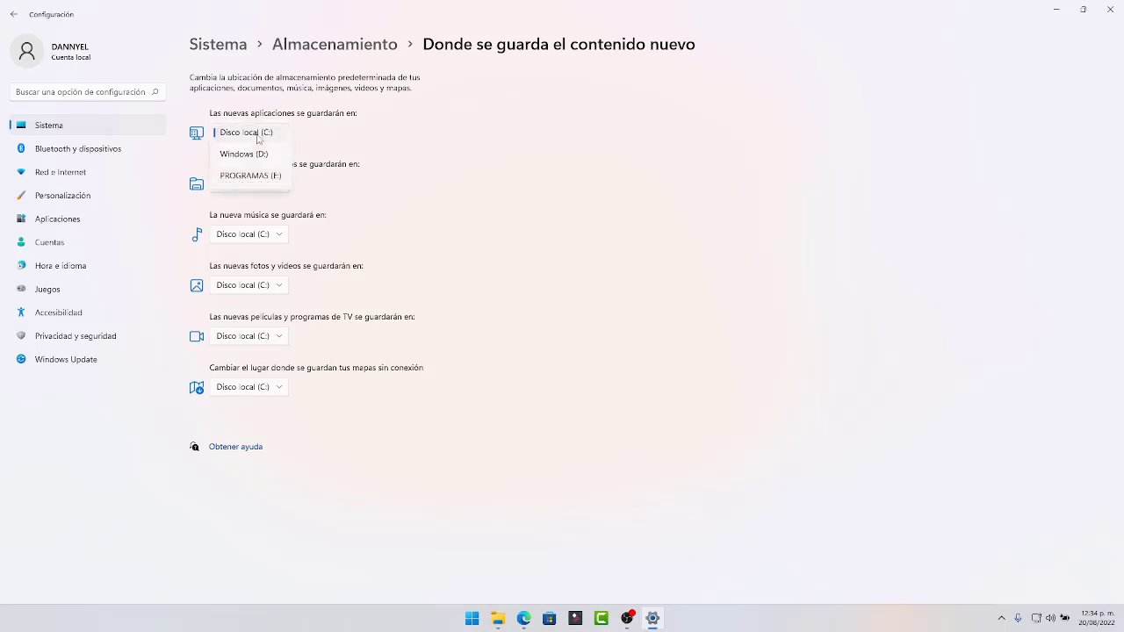
click(518, 210)
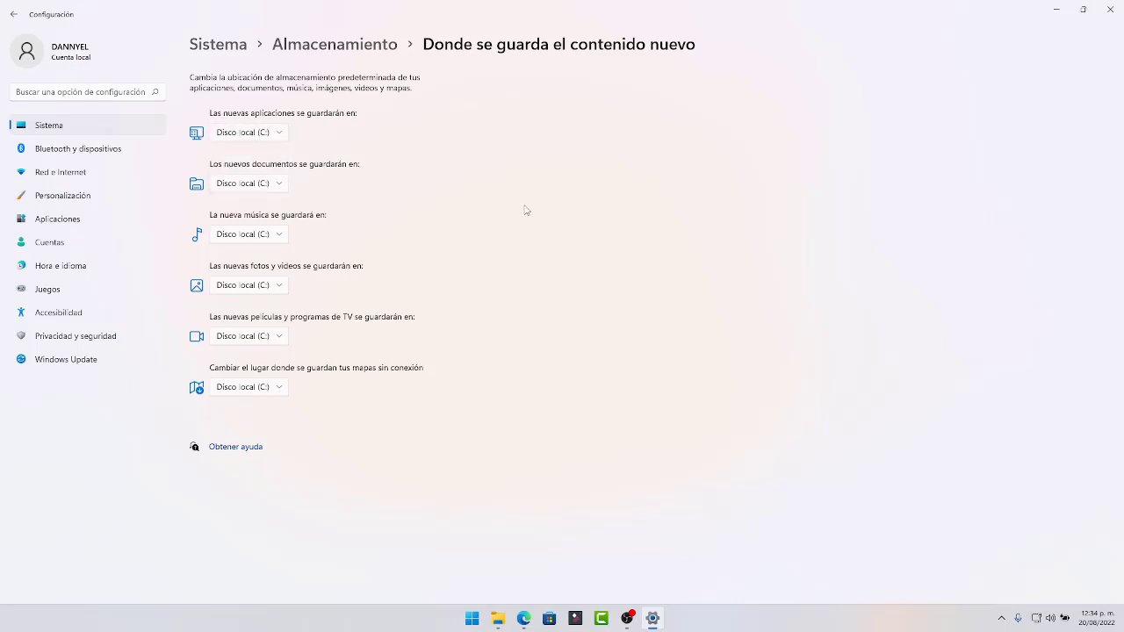
click(246, 185)
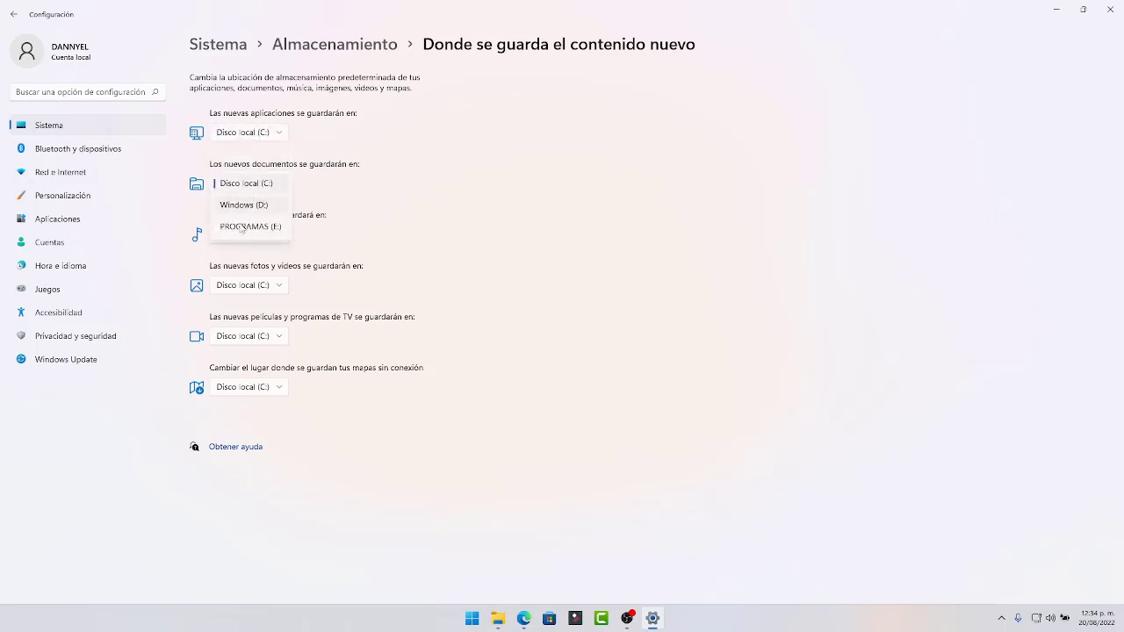
click(581, 226)
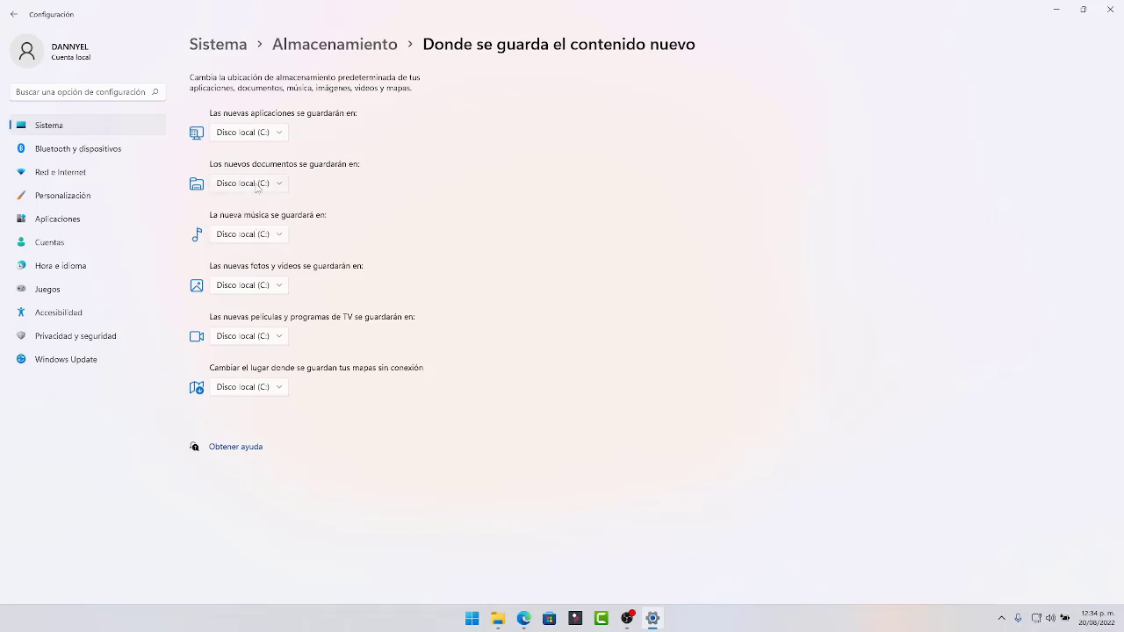
click(376, 44)
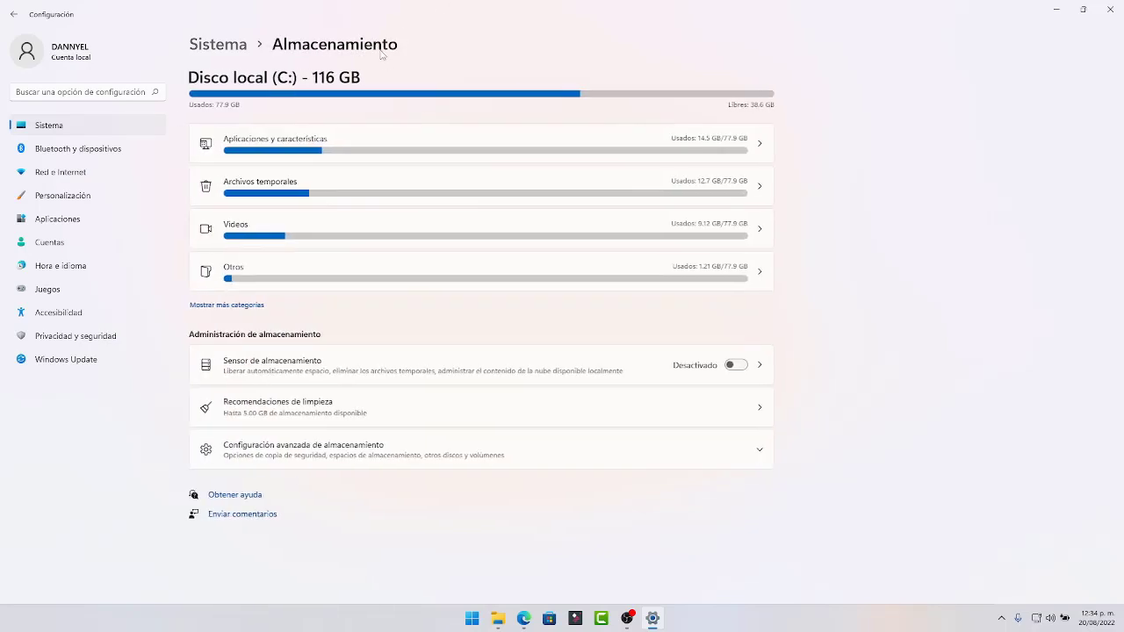
View the Espacios de almacenamiento page in the advanced storage settings and return to Almacenamiento
click(759, 450)
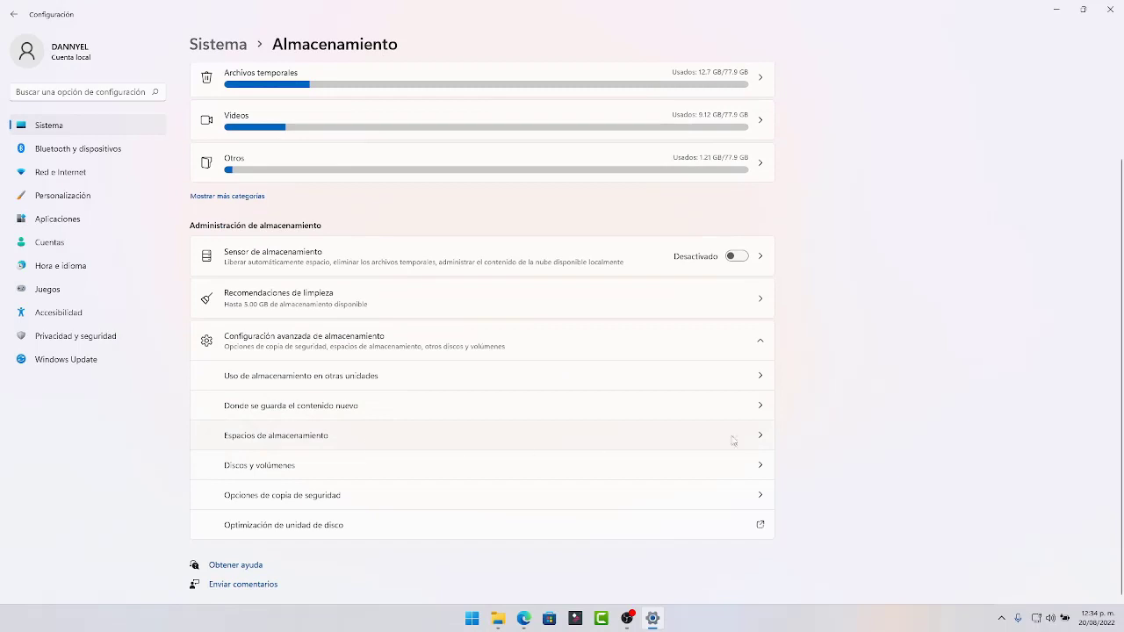
click(758, 435)
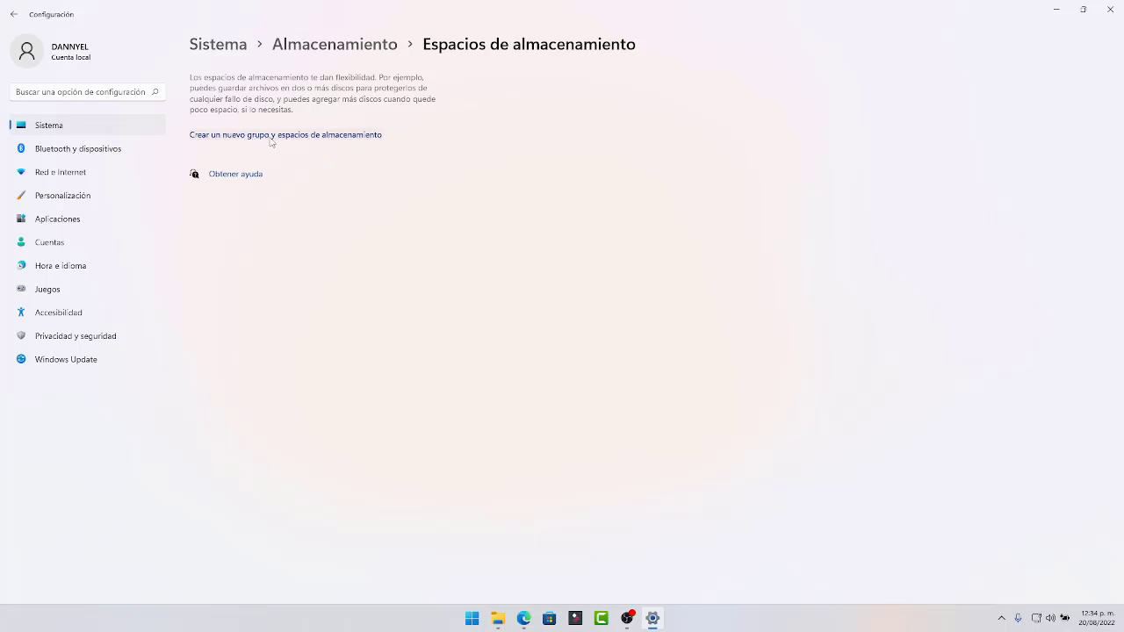
key(alt+Left)
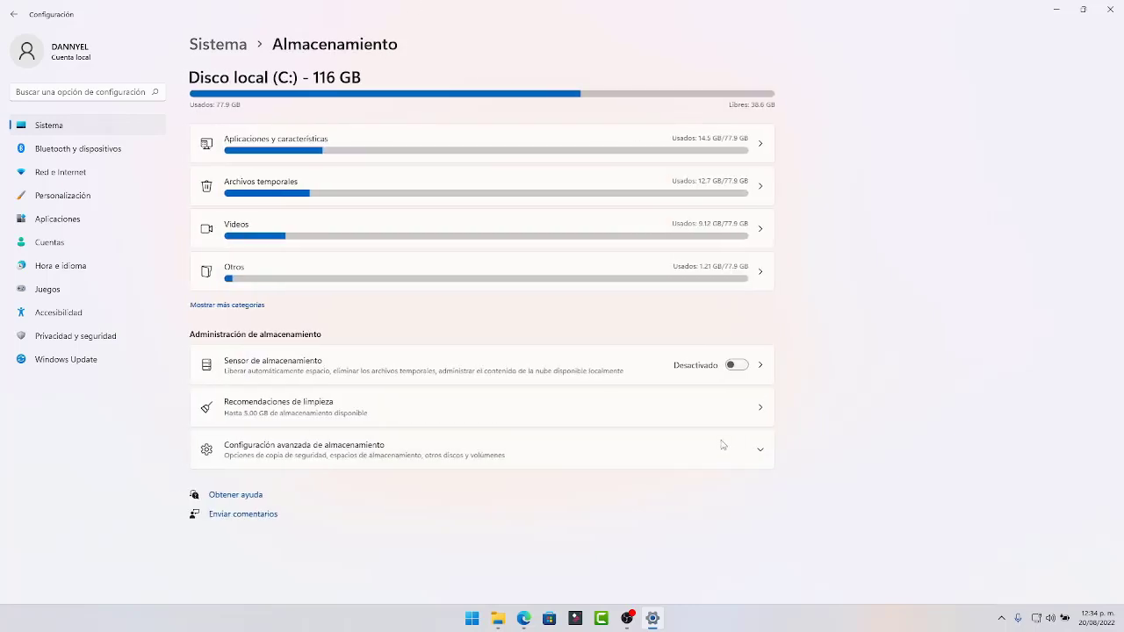
Examine the properties of the PROGRAMAS (E:) volume under Discos y volúmenes and return to the volume list
click(758, 444)
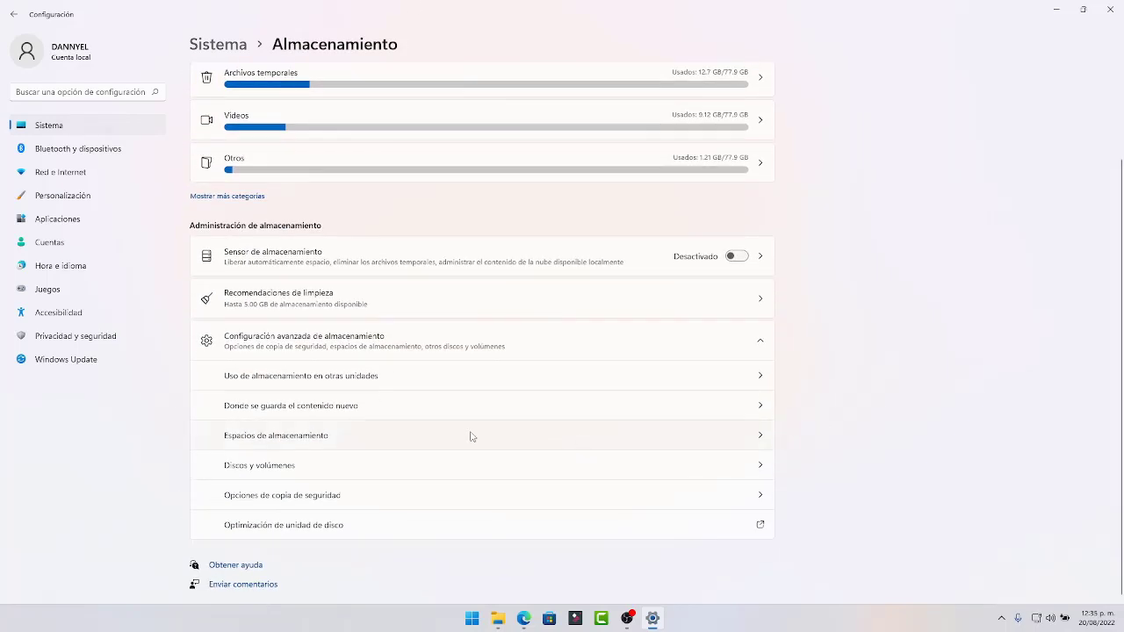
click(760, 466)
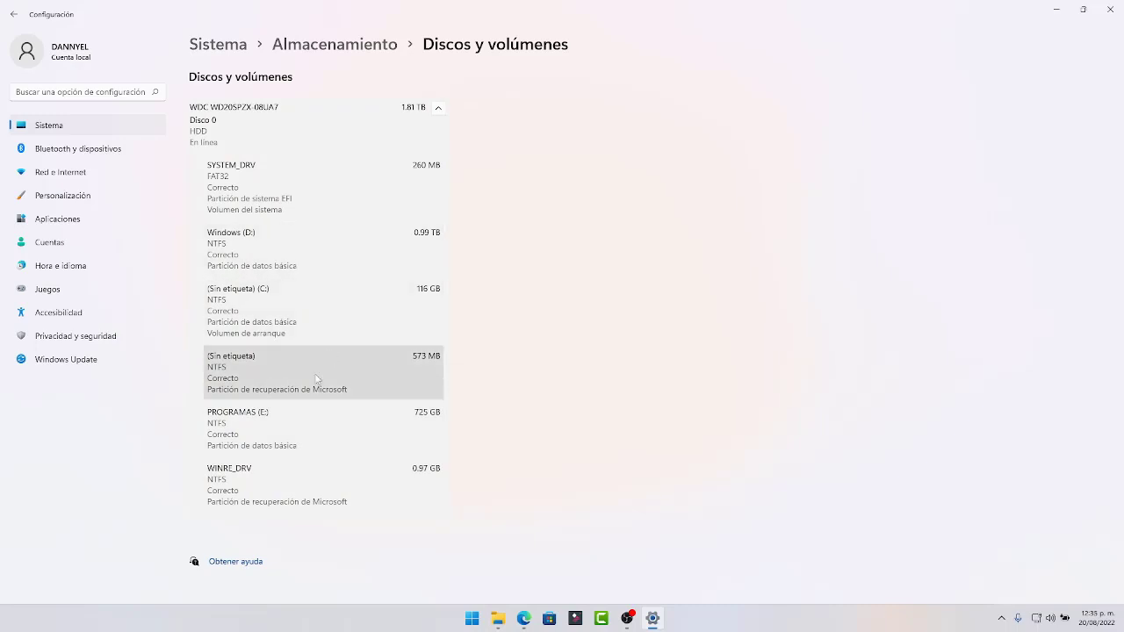
click(318, 432)
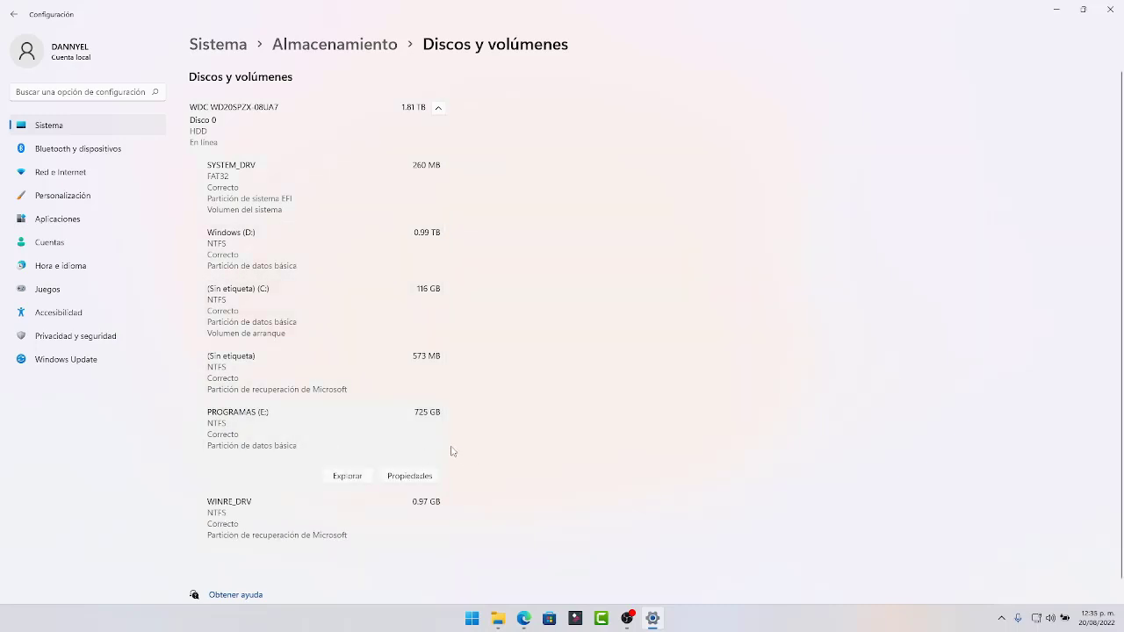
click(409, 476)
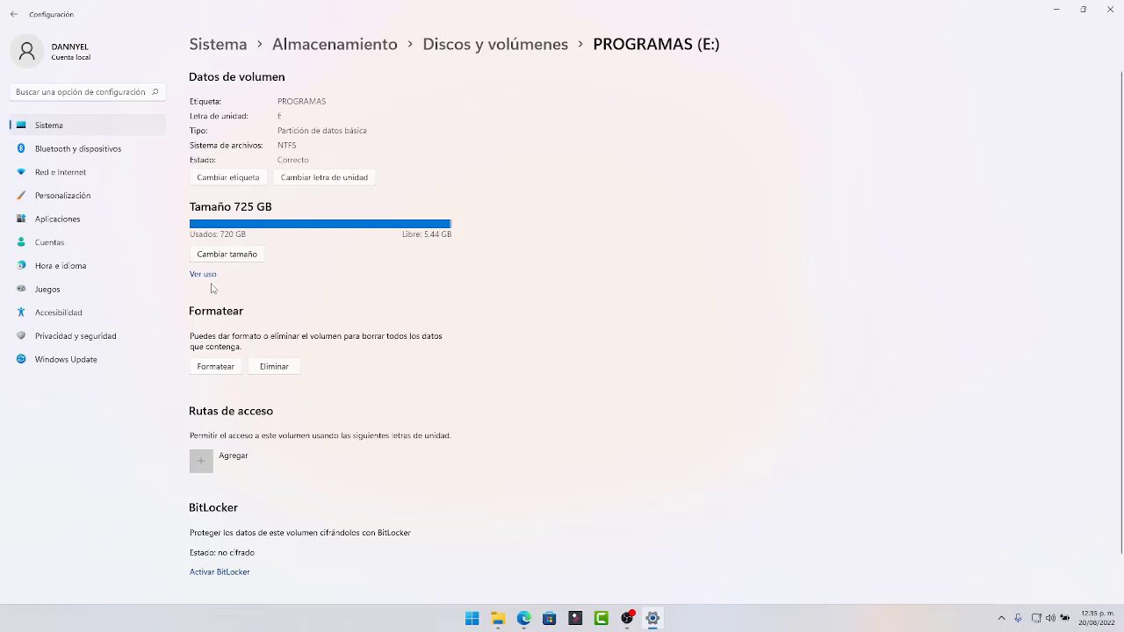
scroll(431, 328, down, 1)
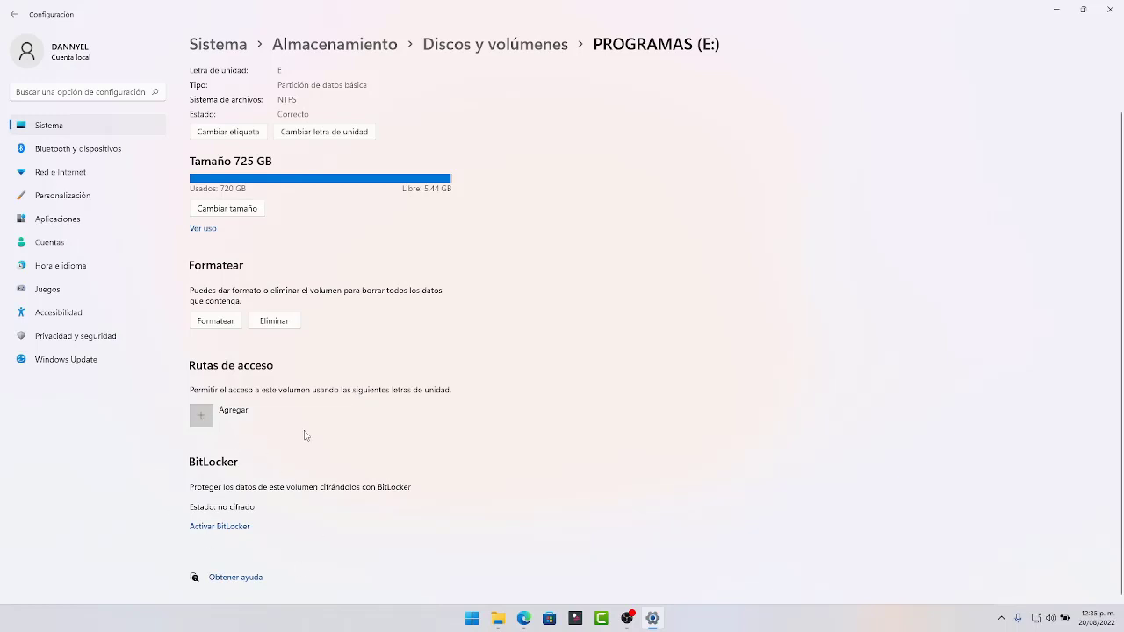
scroll(277, 234, up, 1)
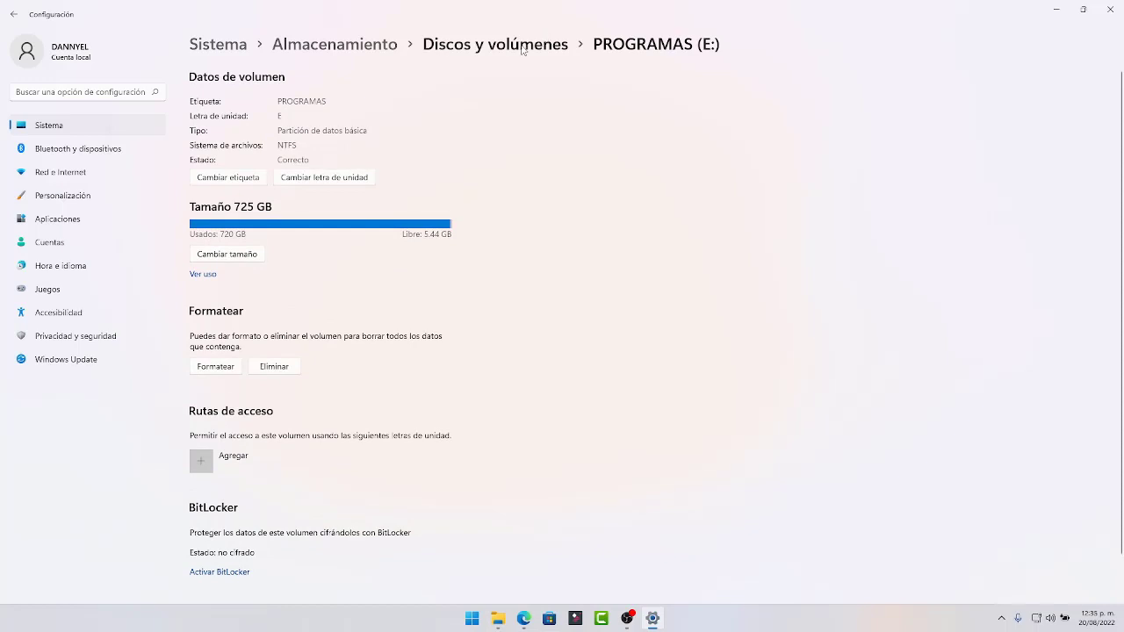
click(518, 44)
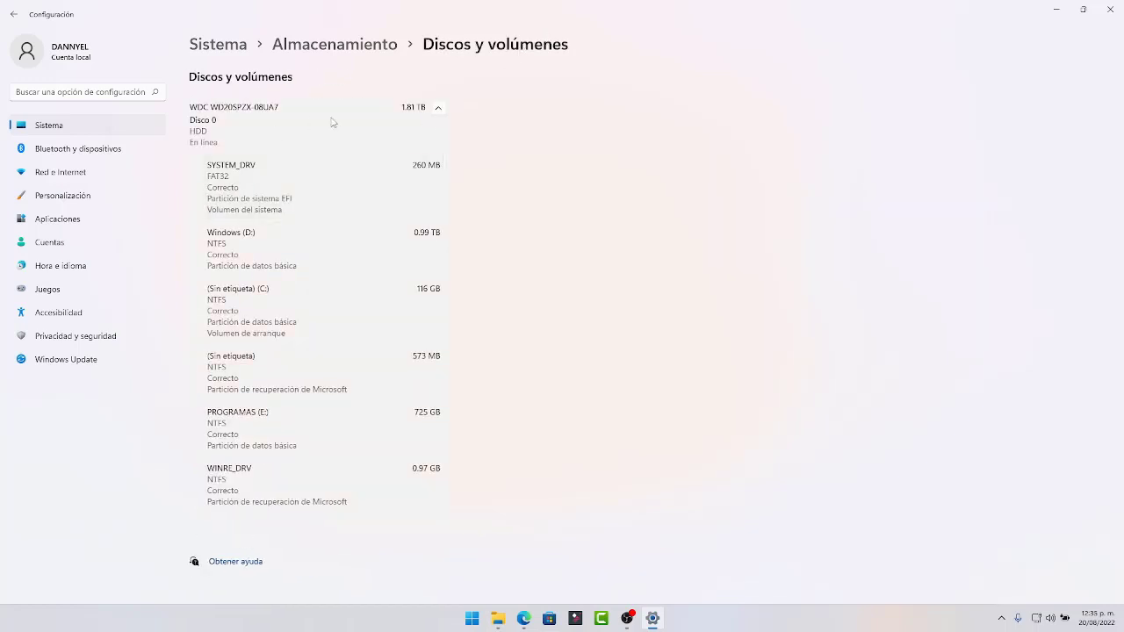
View the properties of Disco 0 and go back to the Almacenamiento page
click(226, 127)
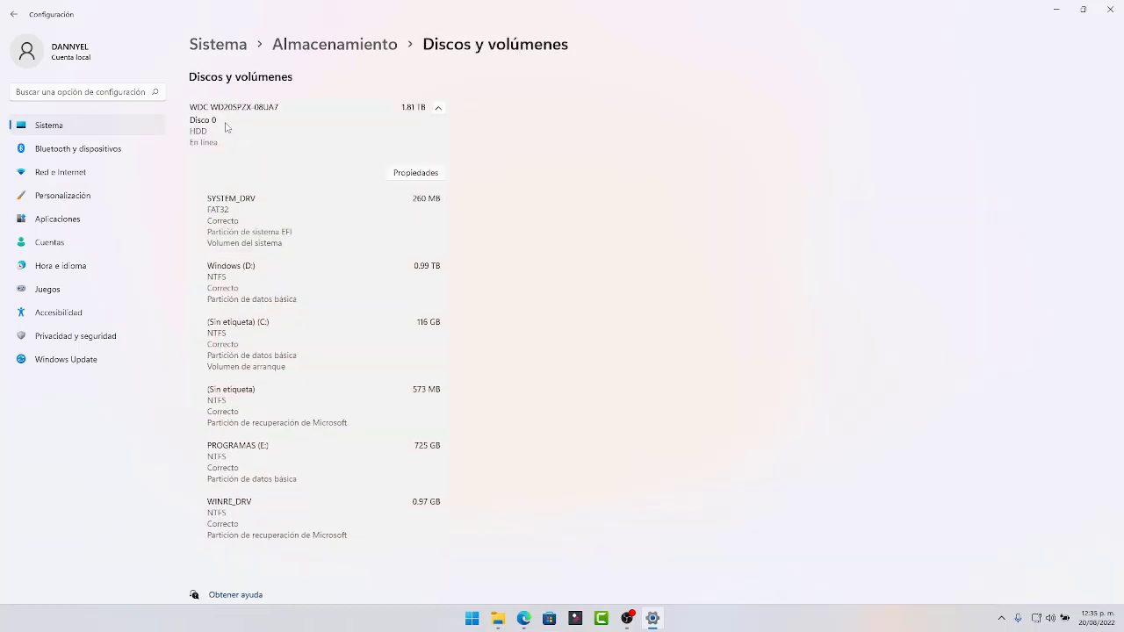
click(412, 175)
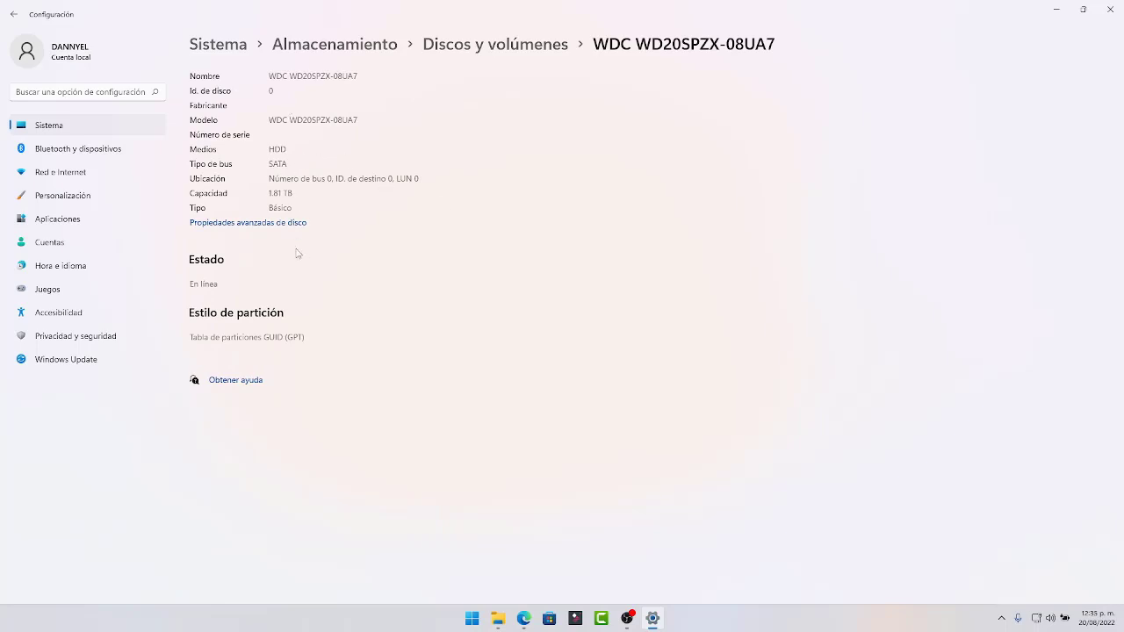
click(527, 44)
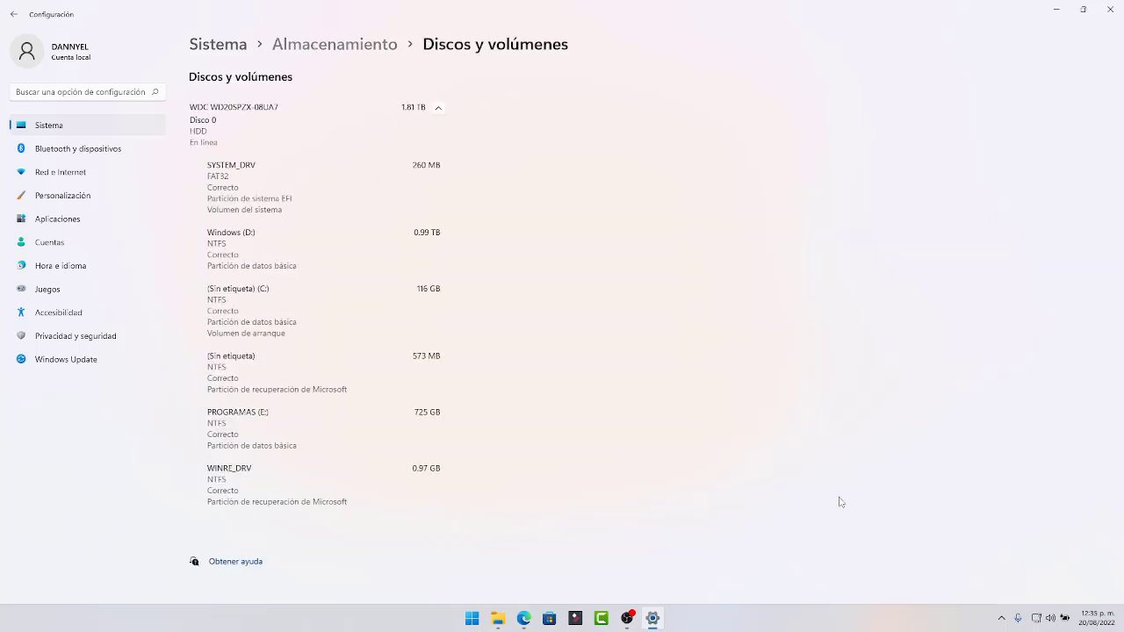
key(alt+Left)
View the drive list in Optimizar unidades from the advanced storage settings and close the window
scroll(893, 448, down, 3)
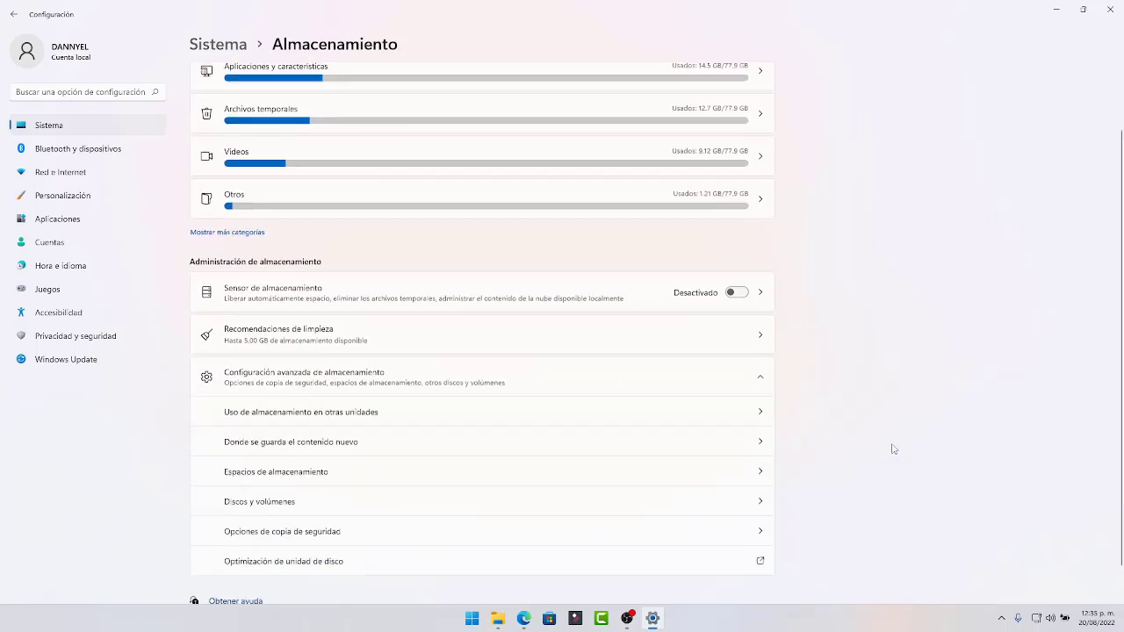
scroll(893, 449, down, 1)
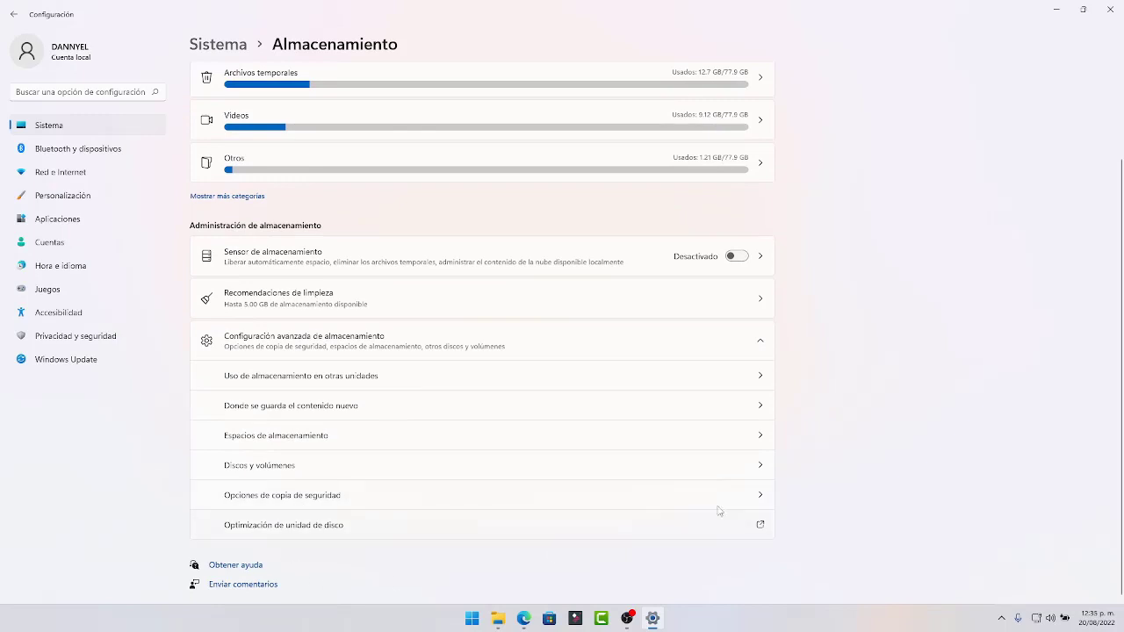
click(765, 504)
click(757, 527)
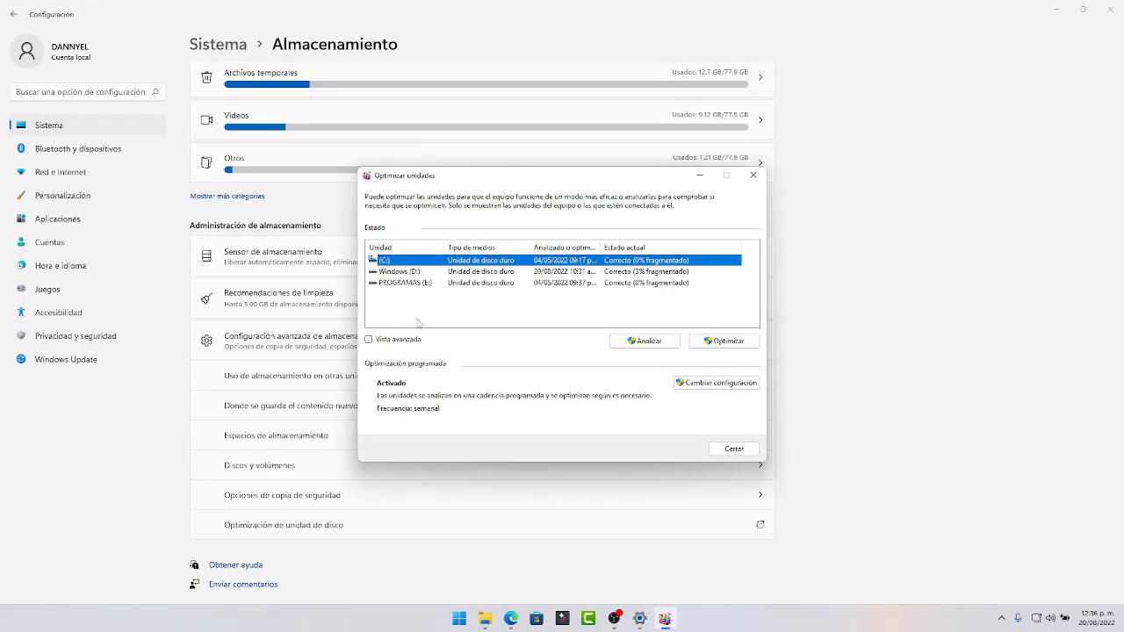
click(734, 449)
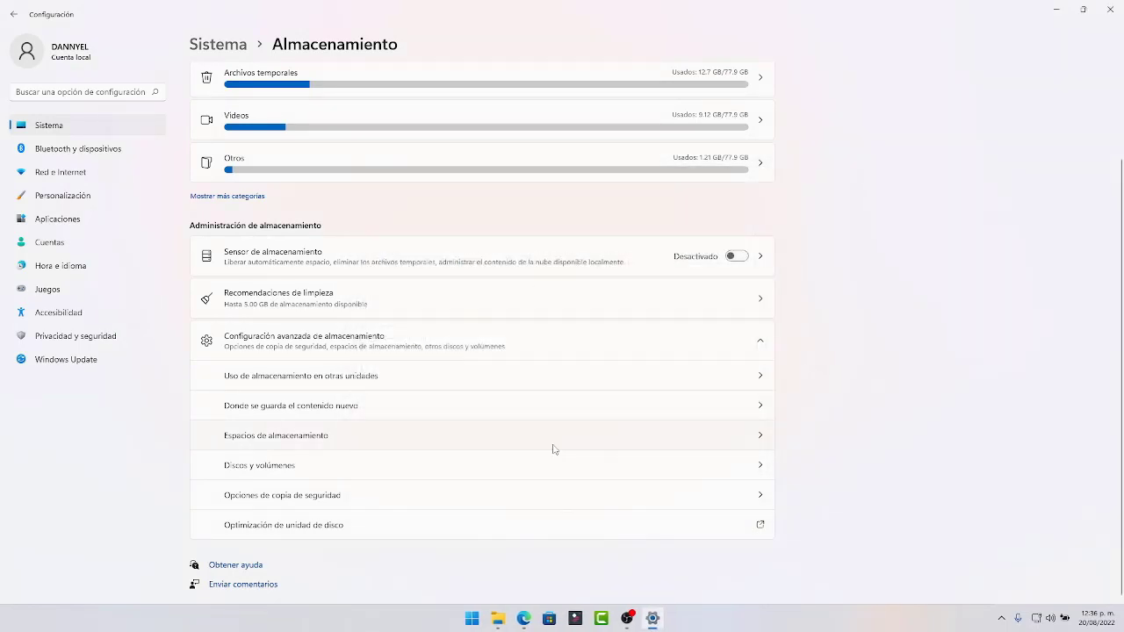
View the Uso compartido en proximidad page under Sistema and the device-name page linked from it, and return to the sharing page
click(219, 48)
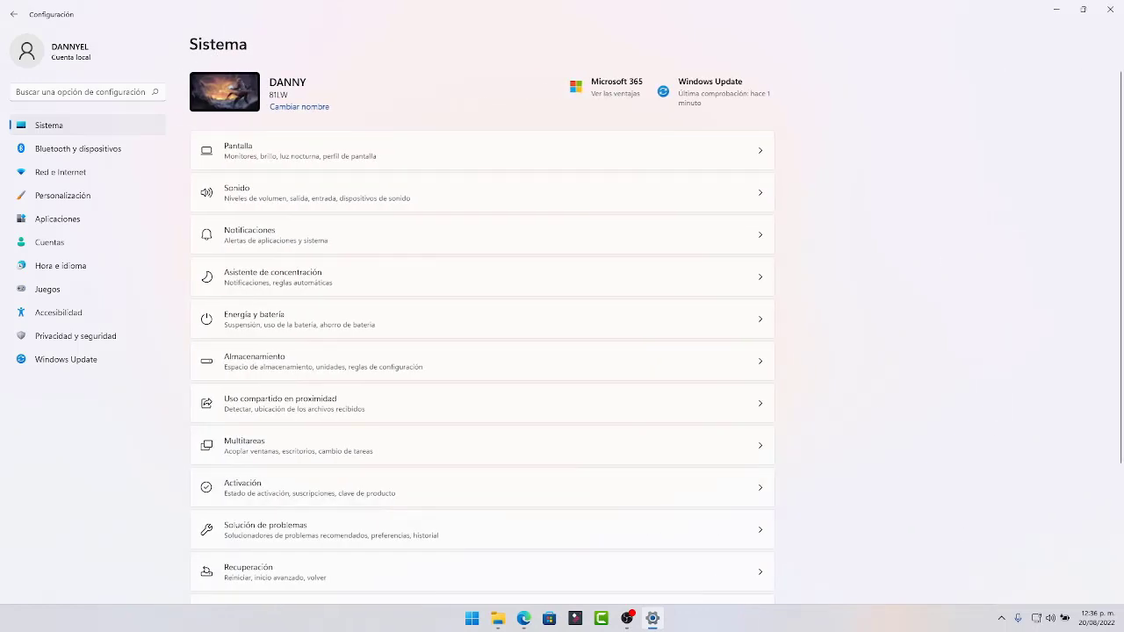
click(283, 409)
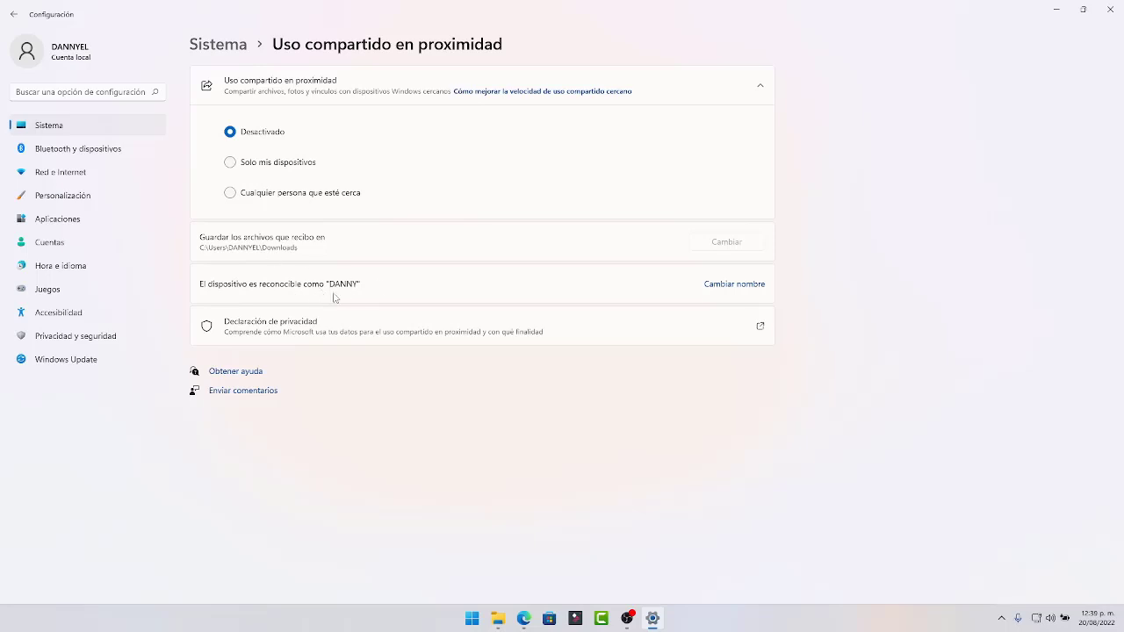
click(734, 285)
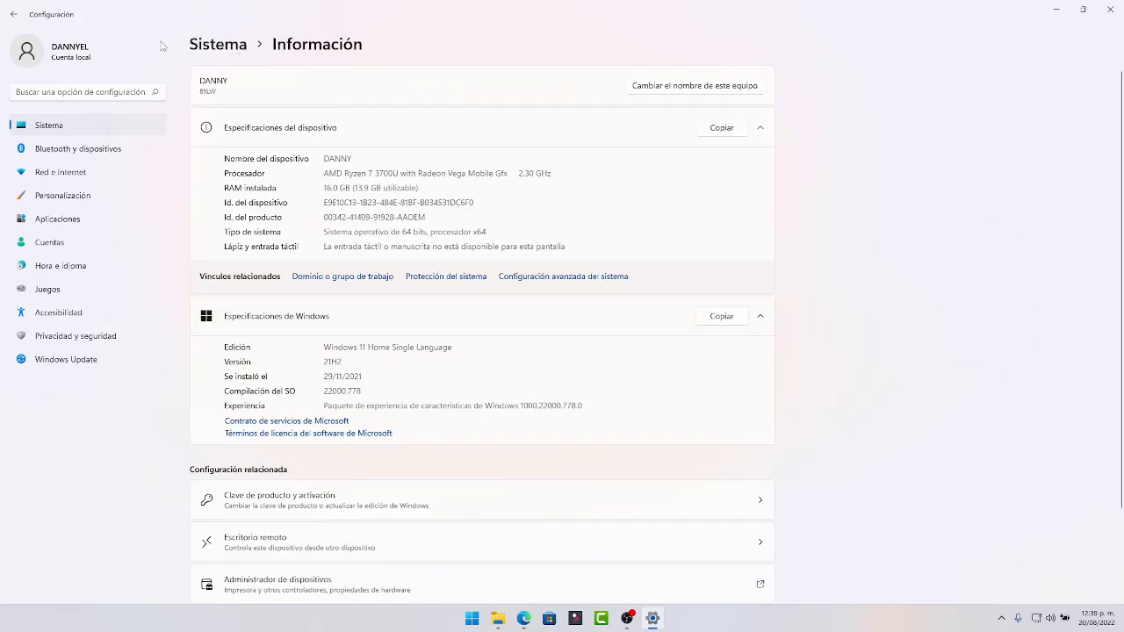
click(14, 16)
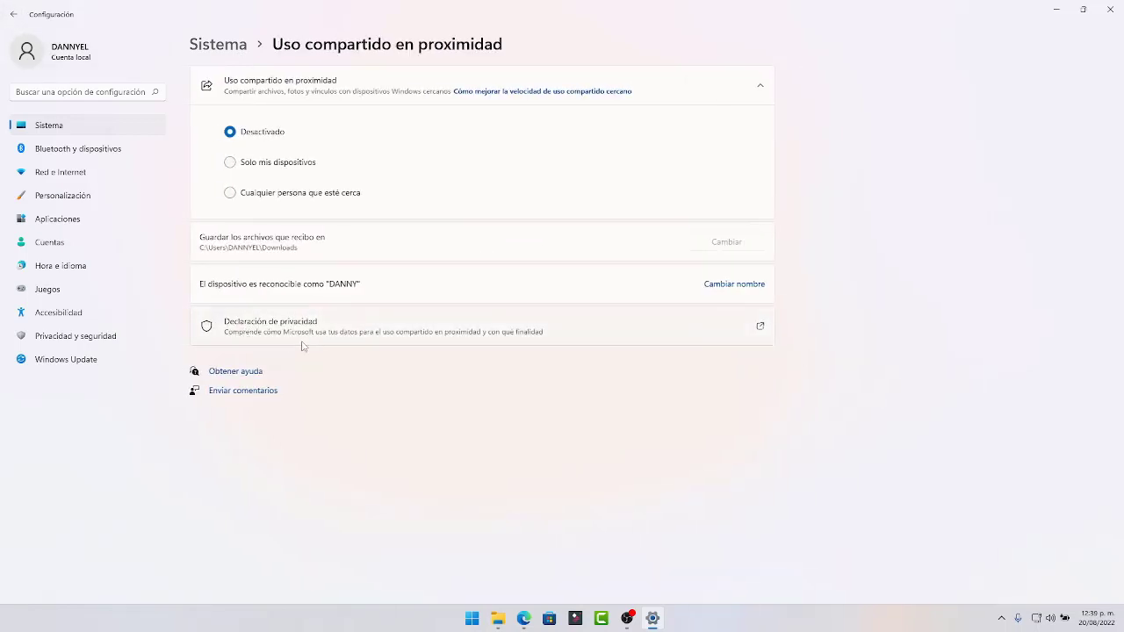
Switch nearby sharing to Solo mis dispositivos, to Cualquier persona que esté cerca, and back to Desactivado
click(242, 164)
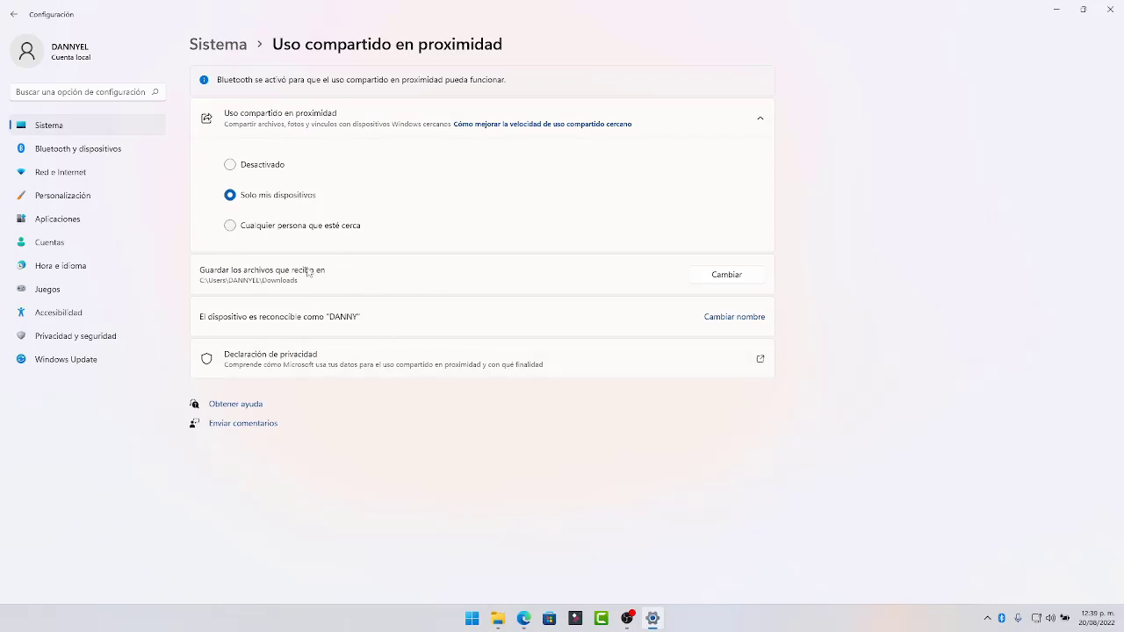
click(230, 227)
click(230, 164)
click(689, 129)
Go from Sistema to the Multitareas page and view the expanded Acoplar ventanas options
click(220, 46)
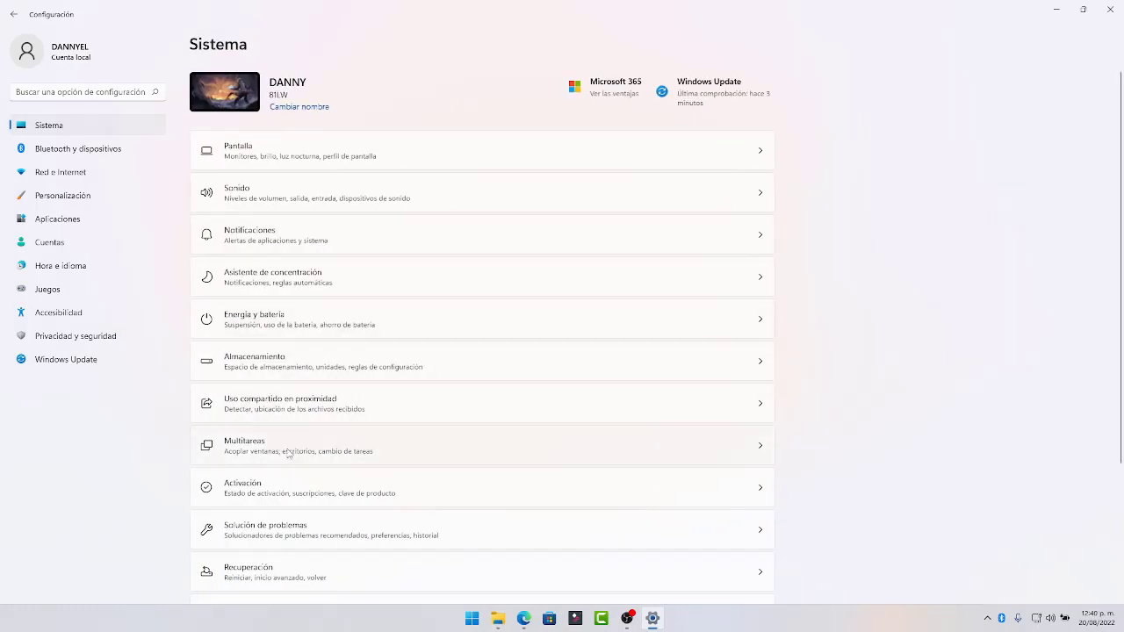
scroll(377, 403, down, 1)
click(247, 369)
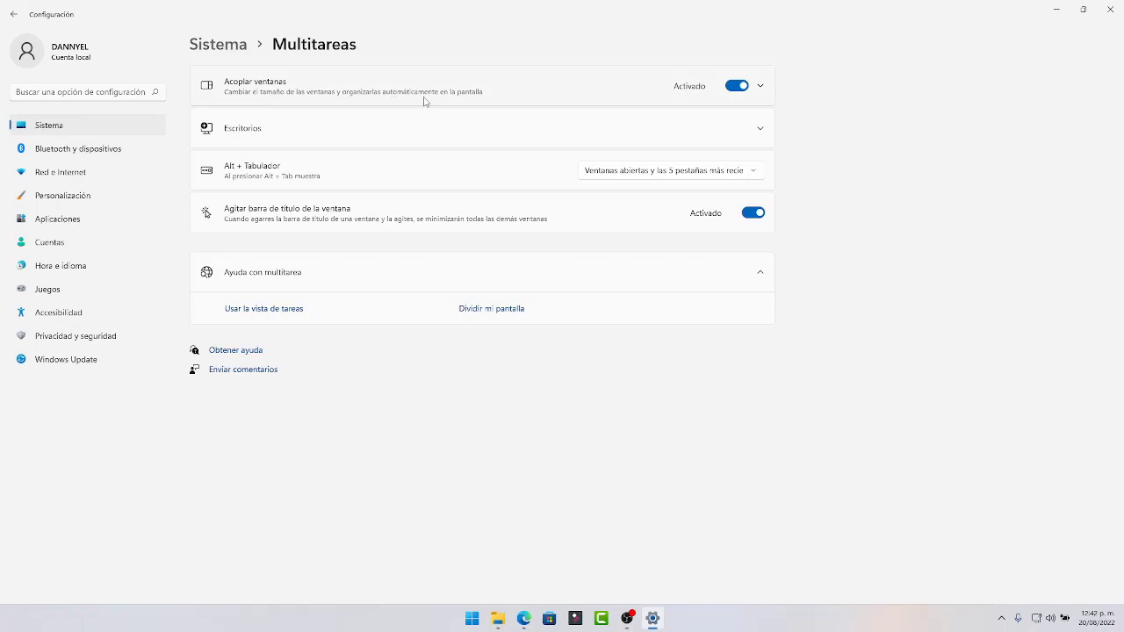
click(764, 86)
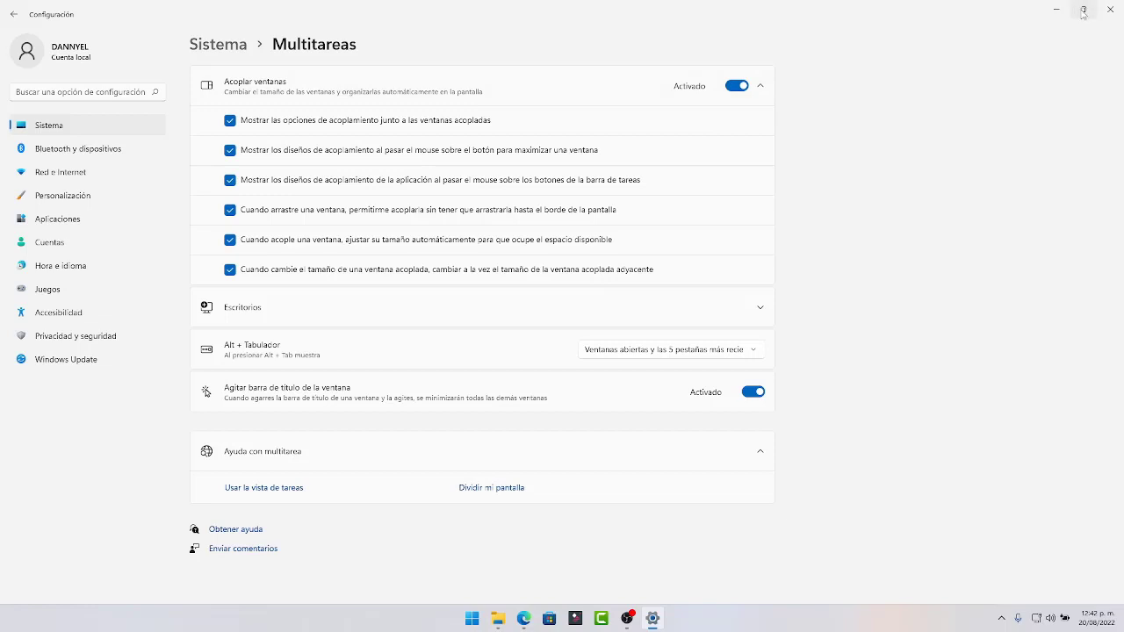
mouse_move(1084, 14)
Turn Acoplar ventanas off and on again, and collapse its options
click(737, 86)
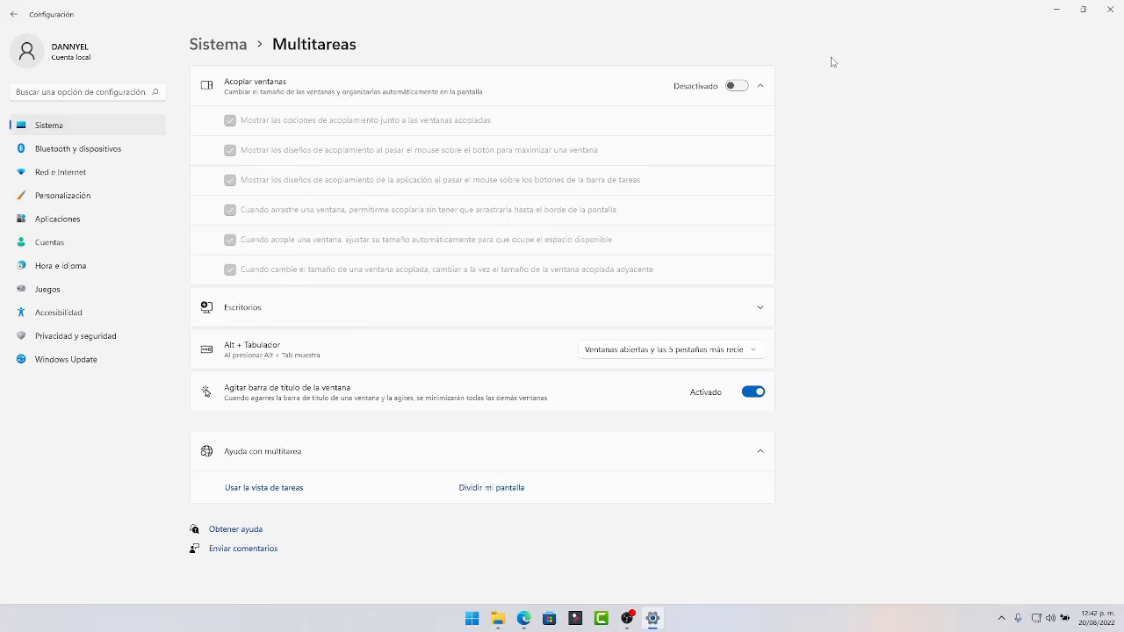
click(737, 86)
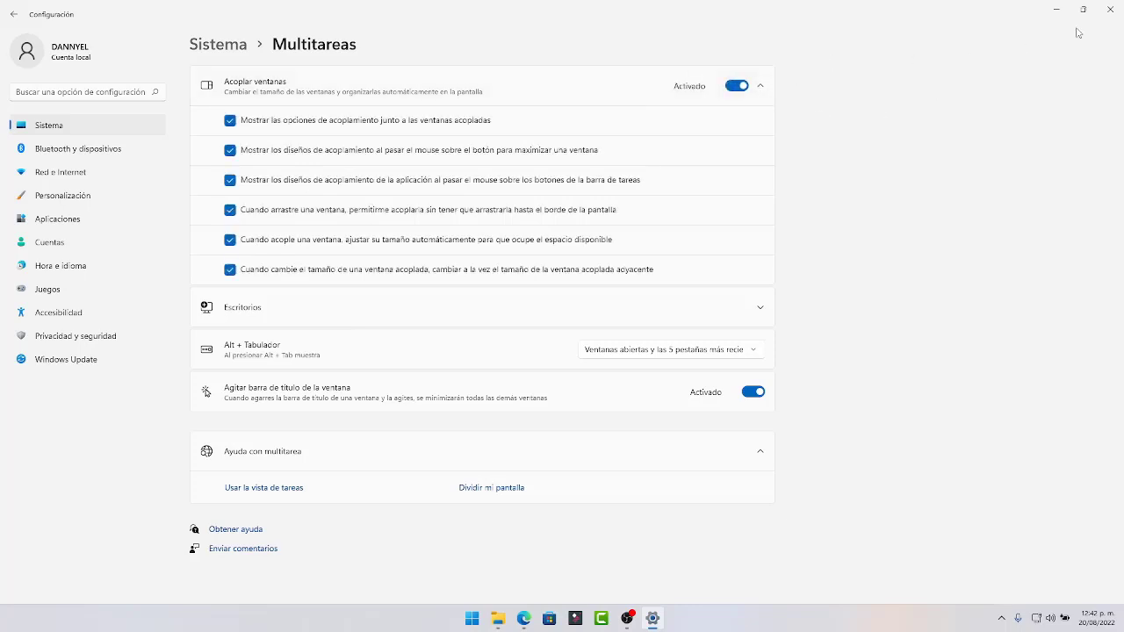
mouse_move(1093, 11)
click(771, 85)
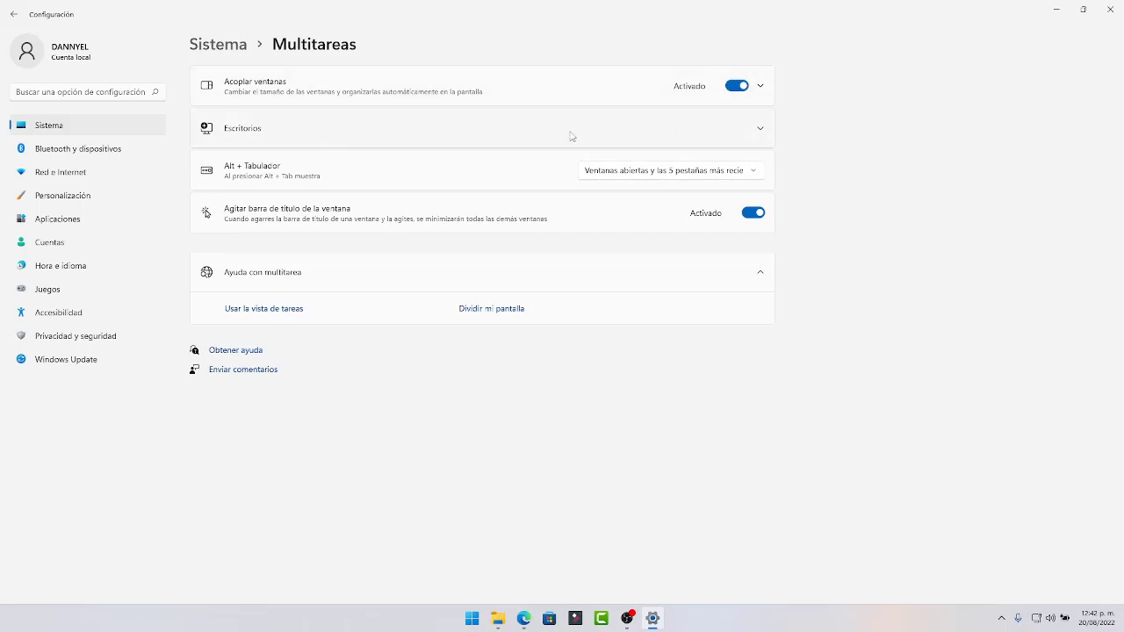
View the Escritorios choices for showing open windows on the taskbar and with Alt+Tabulador, keeping the current selections
click(572, 132)
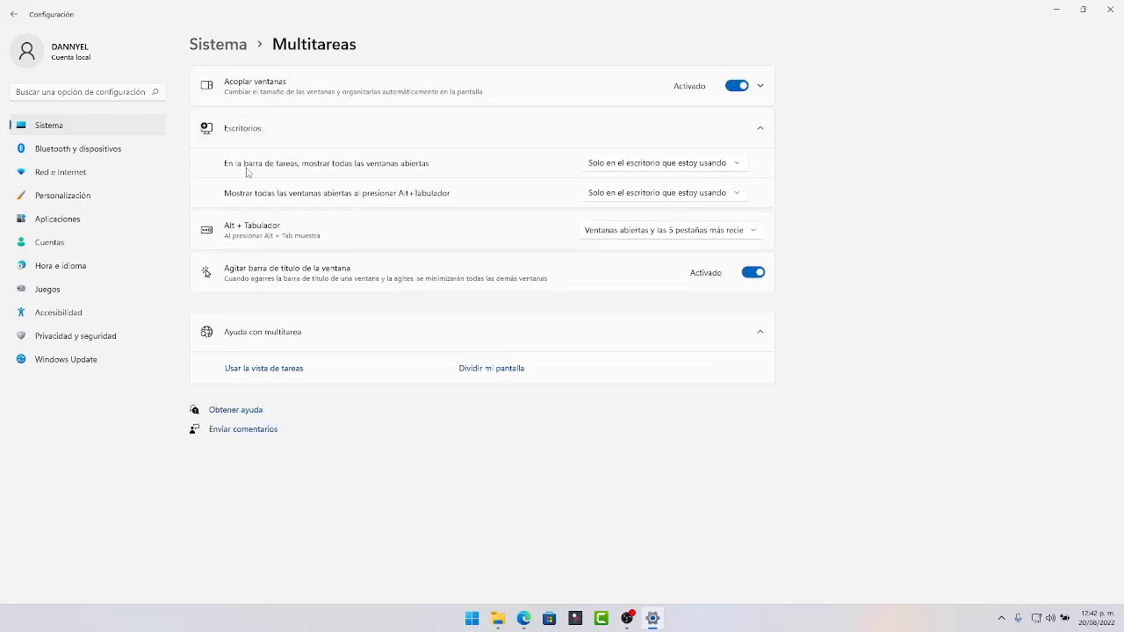
click(673, 171)
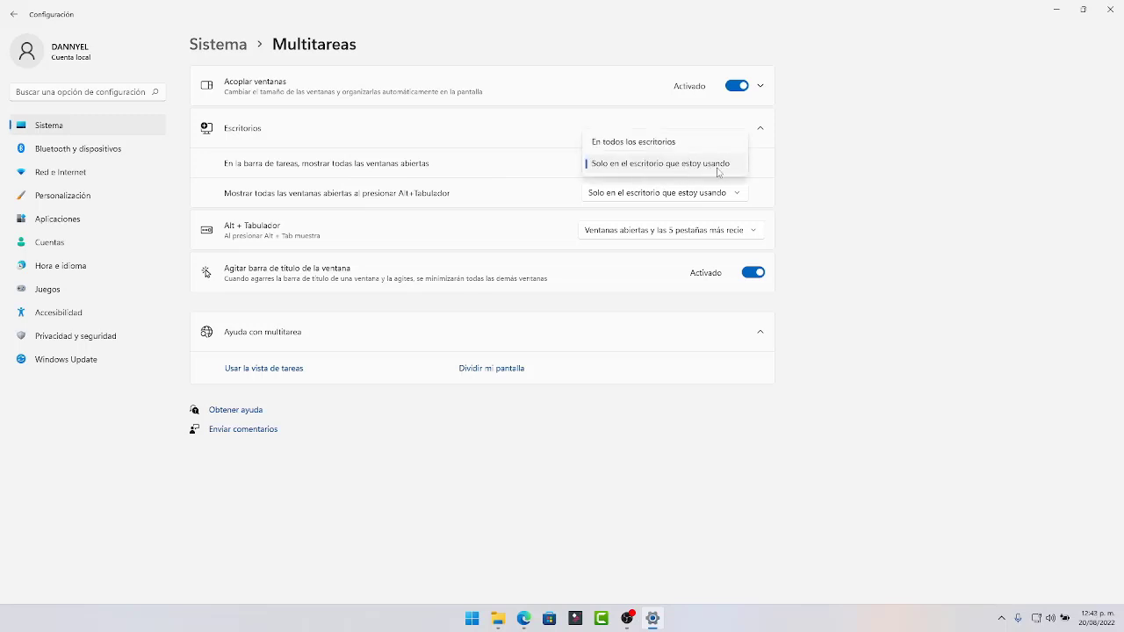
click(263, 200)
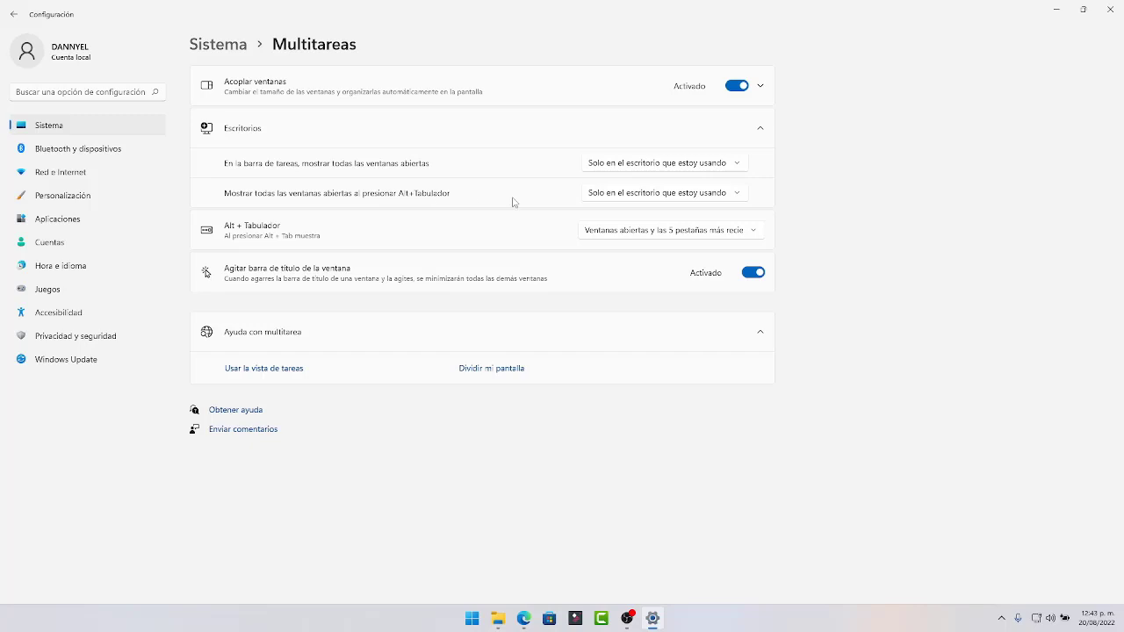
click(685, 194)
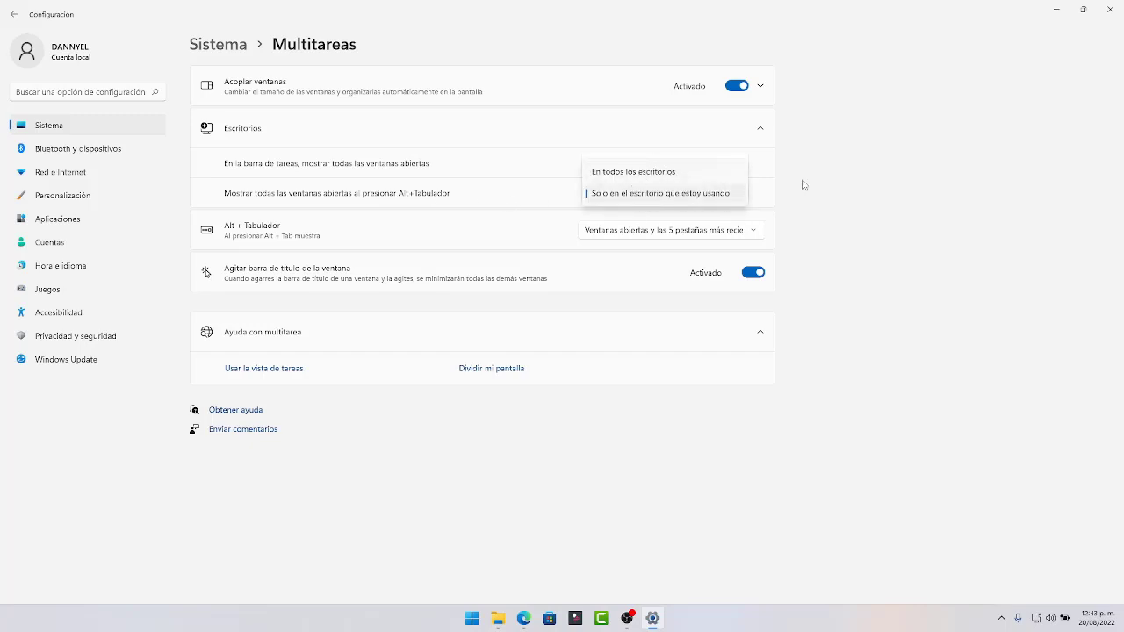
click(1008, 216)
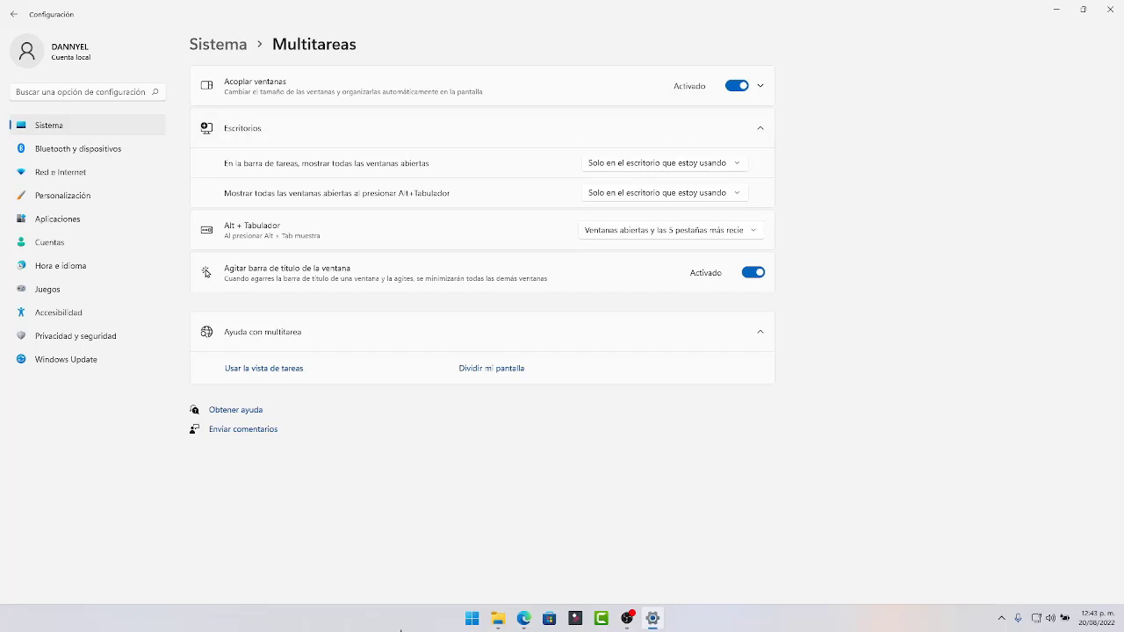
In the Barra de tareas settings, enable Vista de tareas, preview the desktops and disable it again
right_click(423, 625)
click(458, 594)
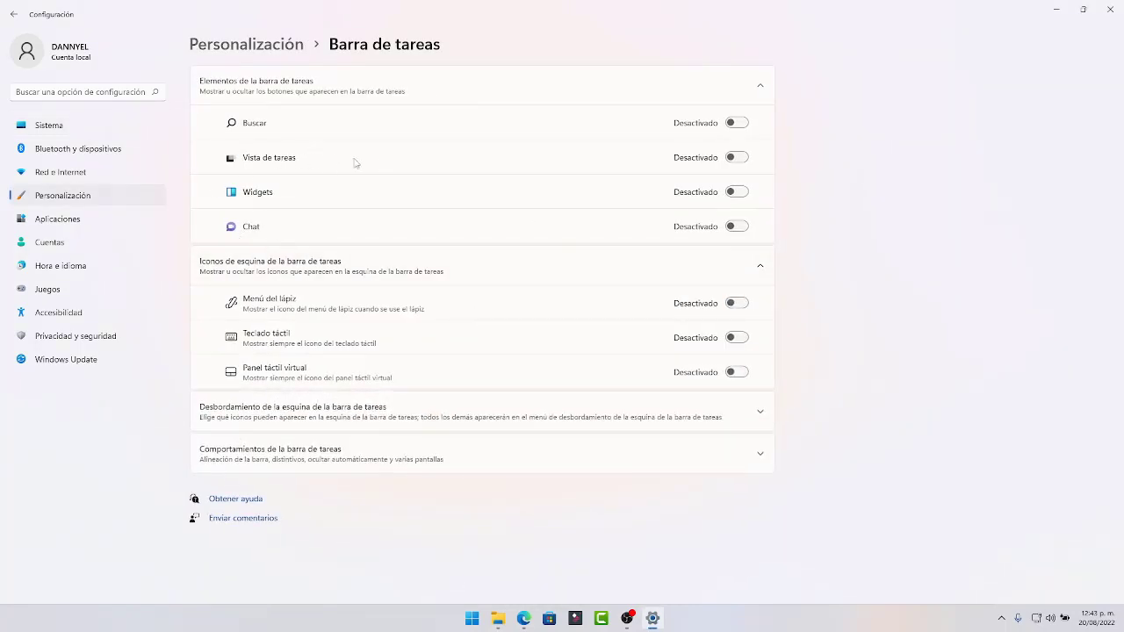
click(734, 157)
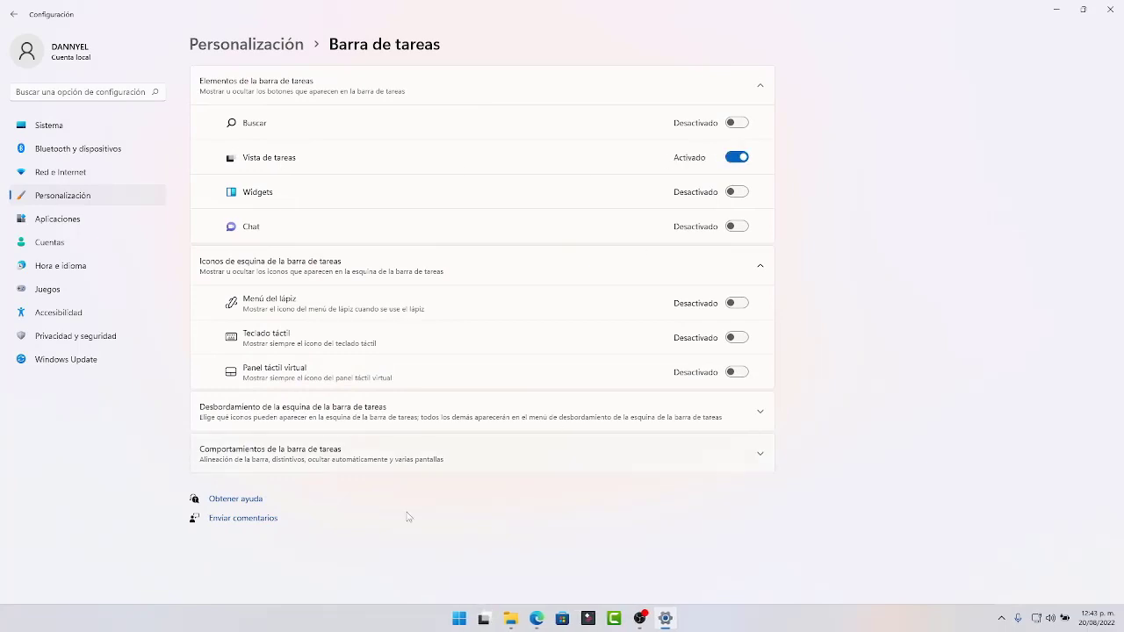
mouse_move(489, 626)
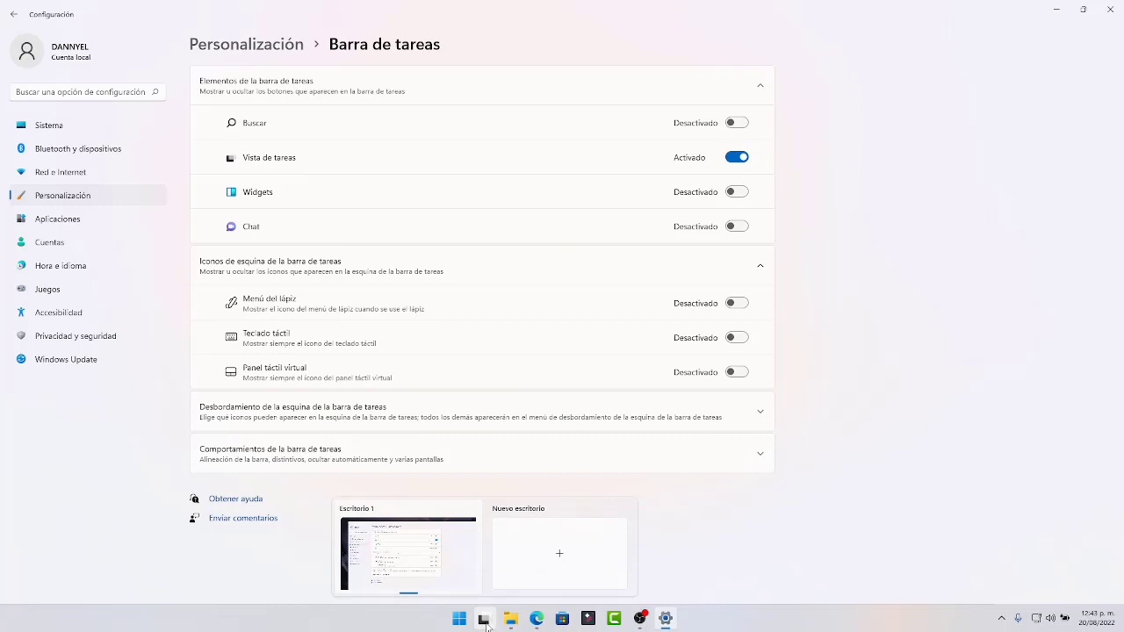
click(736, 157)
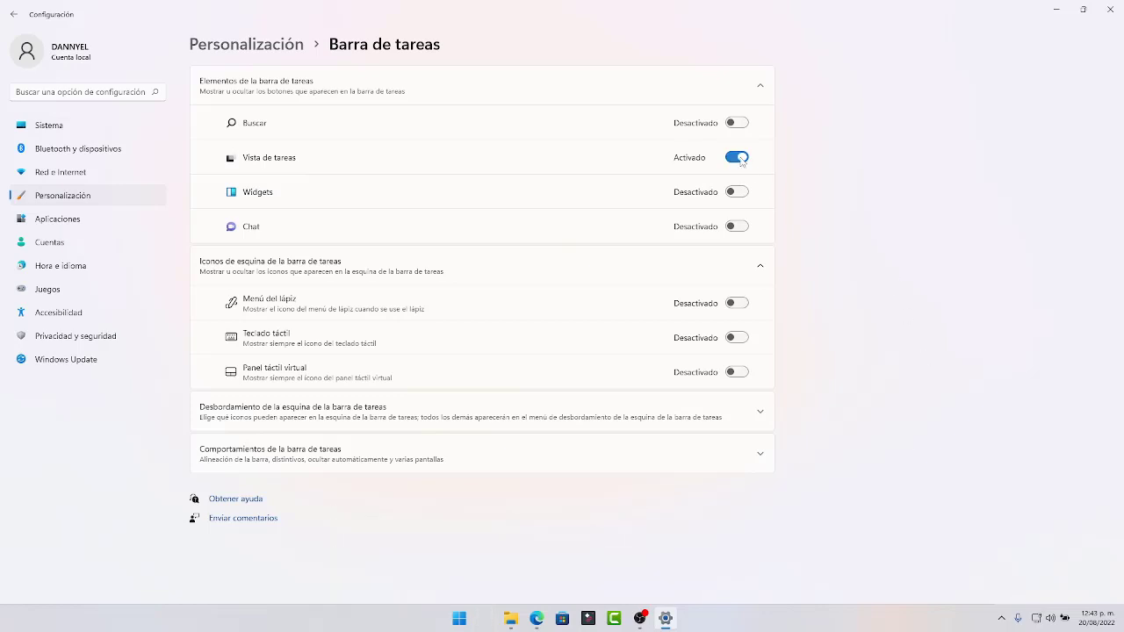
Return to Sistema and reopen the Multitareas page
click(49, 127)
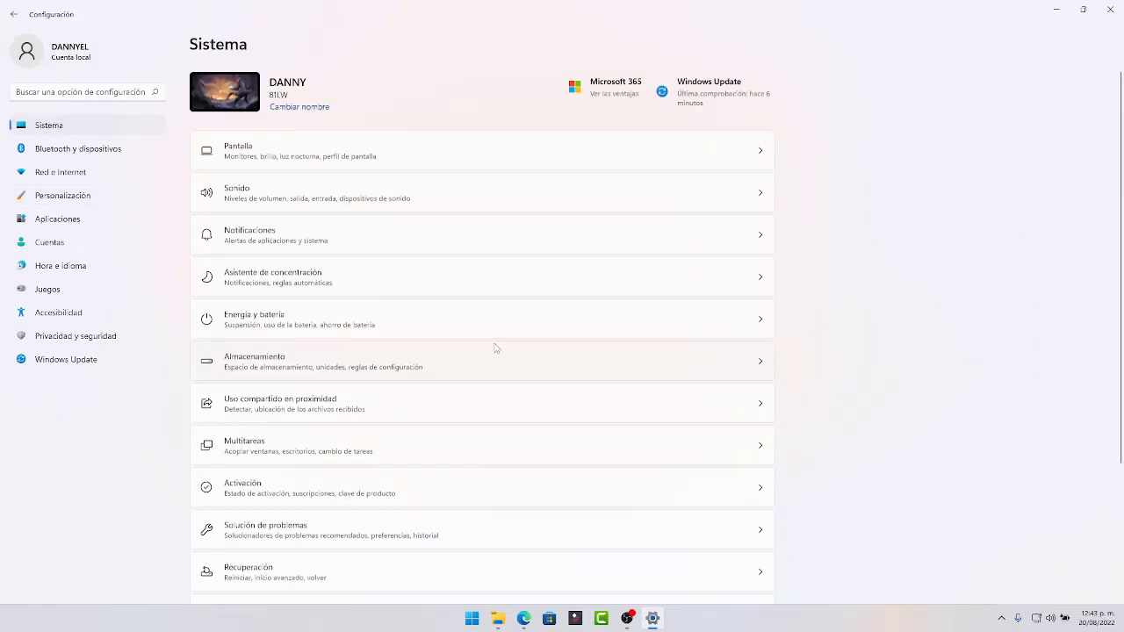
scroll(494, 349, down, 2)
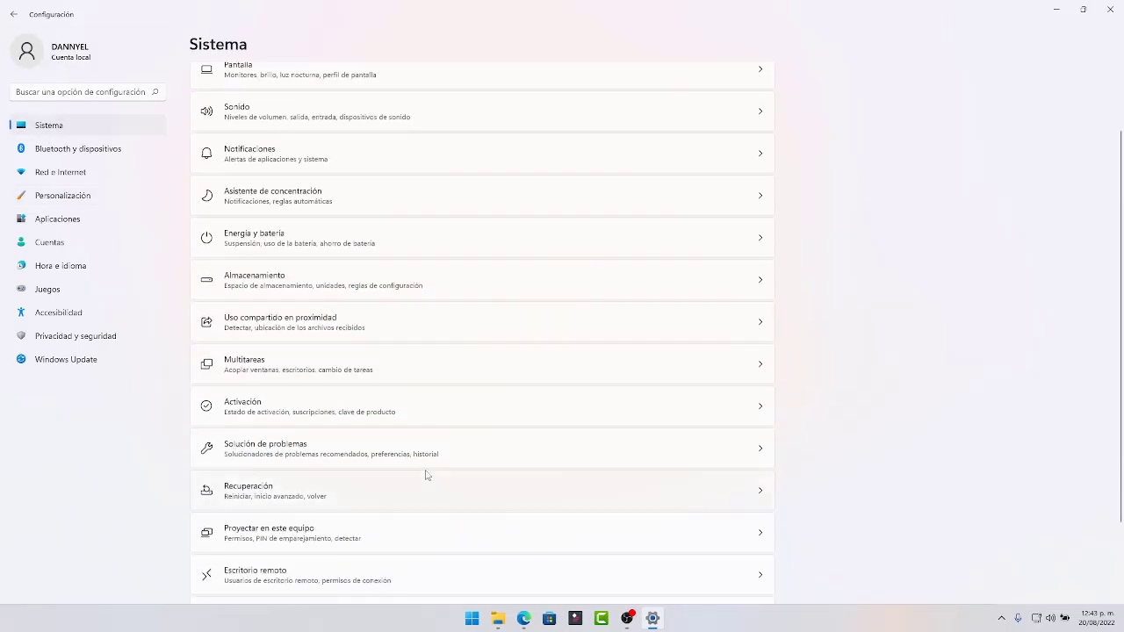
click(757, 368)
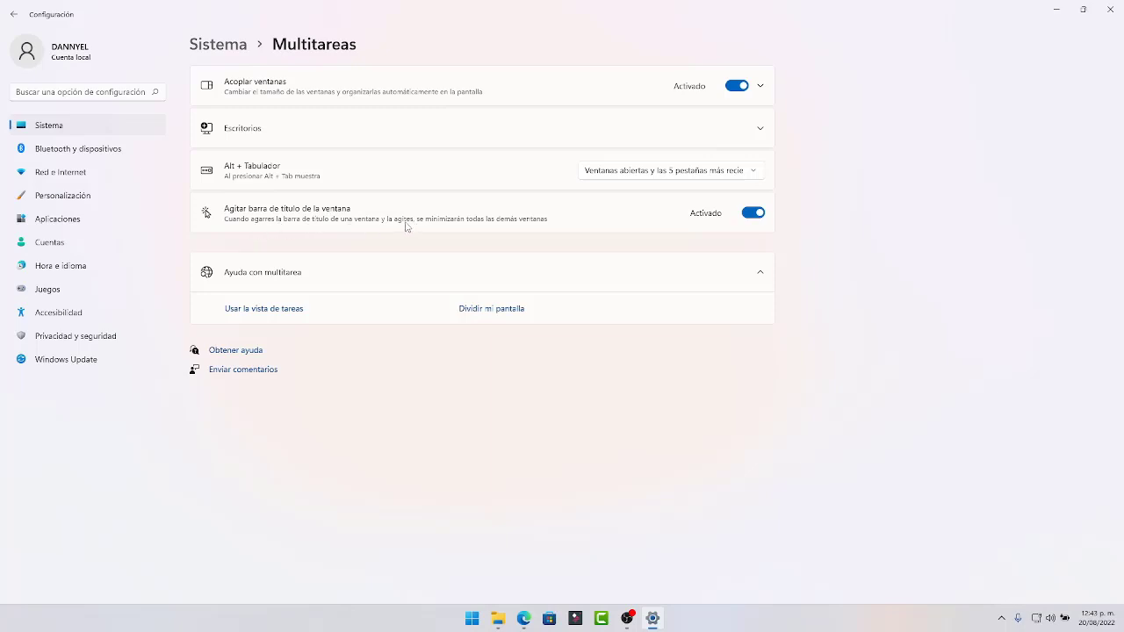
Open a File Explorer window, shake it by its title bar and close it
click(497, 618)
drag(664, 16, 543, 60)
click(884, 64)
View the Activación page for the Windows edition and activation status, and return to Sistema
click(239, 49)
scroll(565, 269, down, 2)
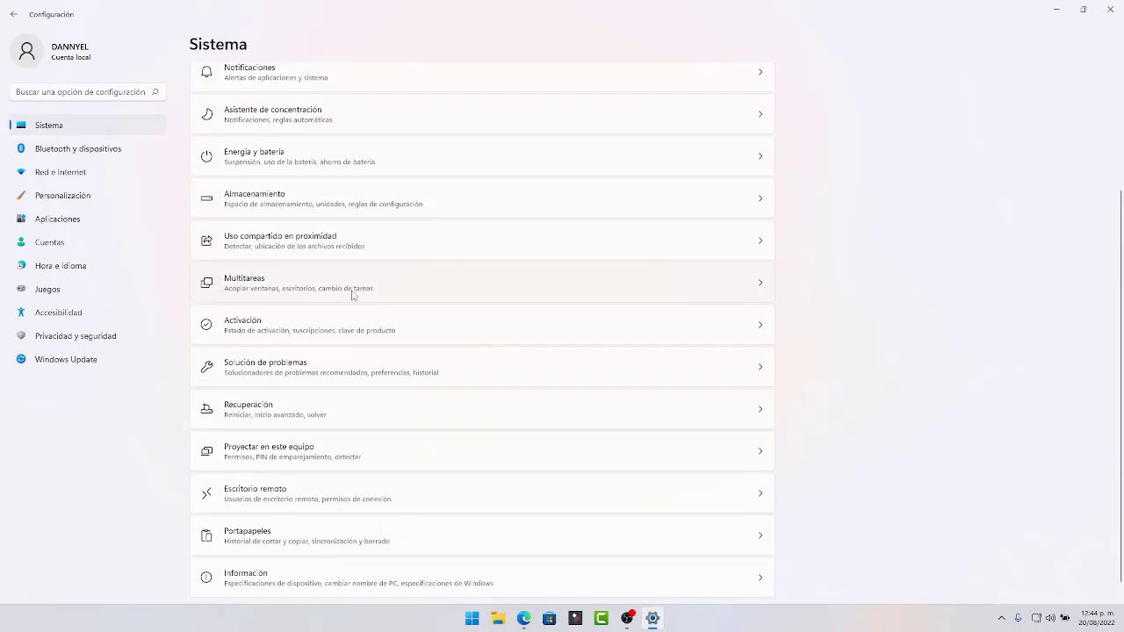
click(489, 326)
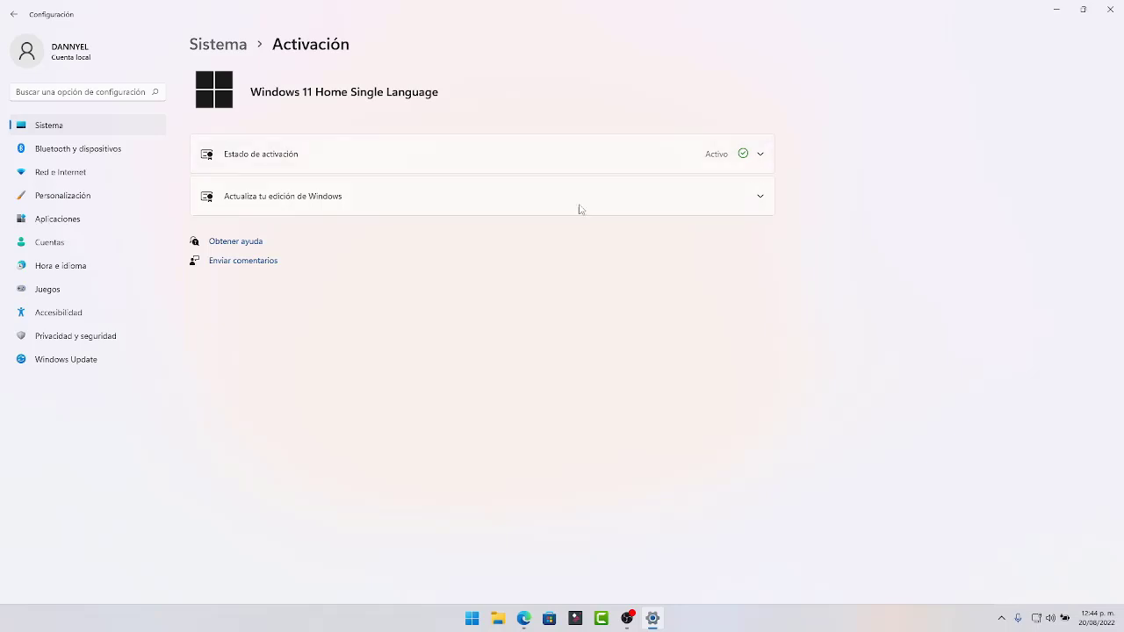
click(235, 46)
View the recommended troubleshooter preference choices and the recommended troubleshooter history under Solución de problemas
scroll(263, 352, down, 3)
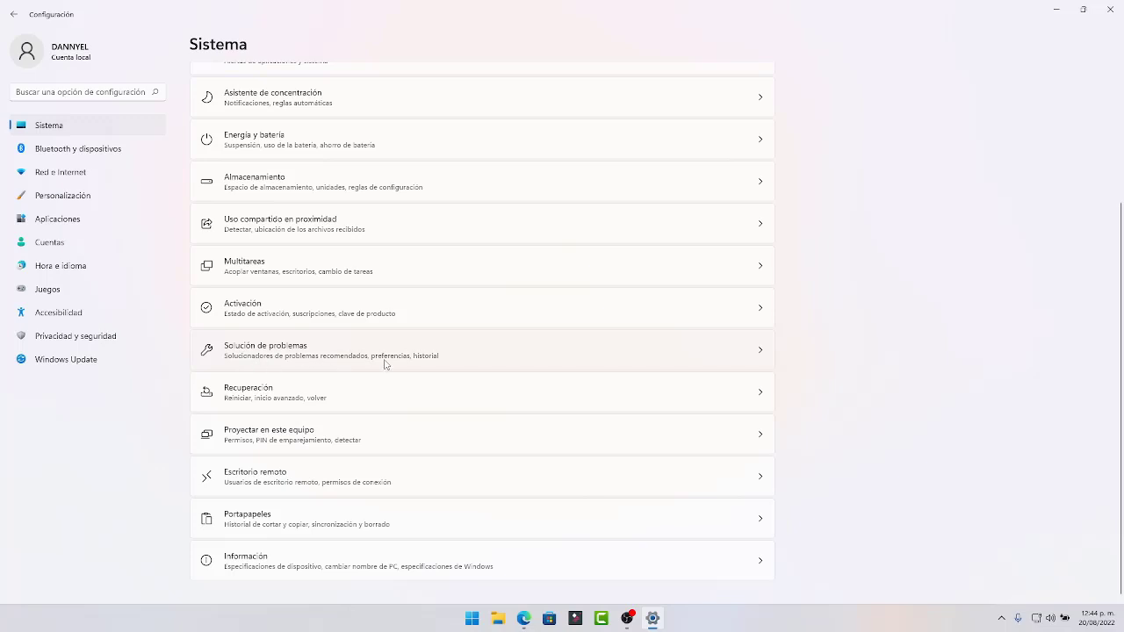
click(734, 362)
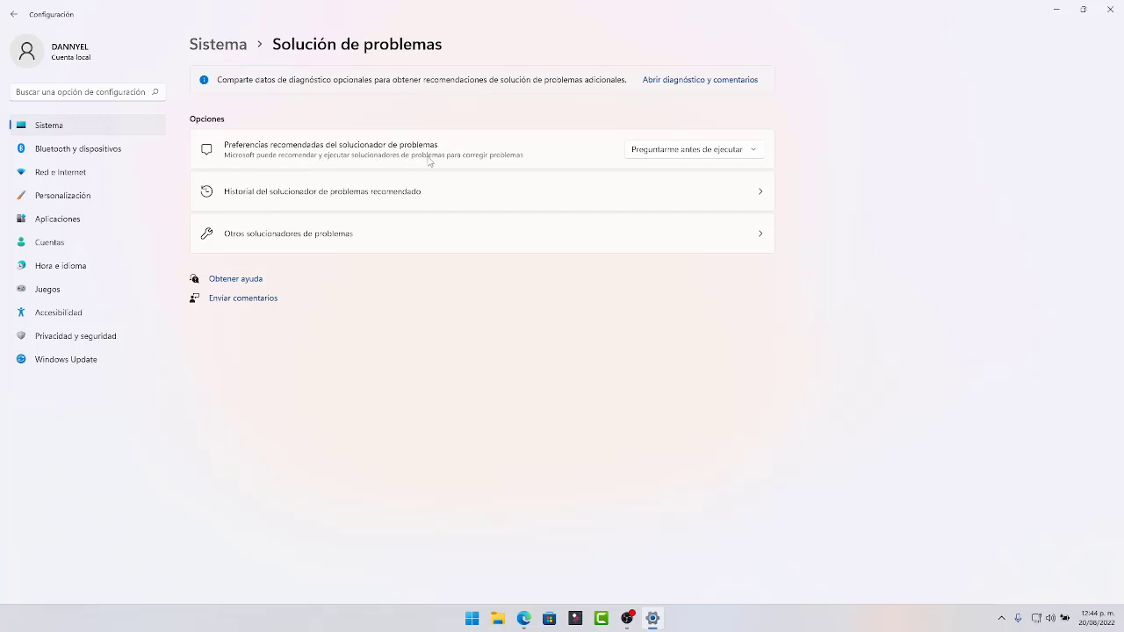
click(748, 151)
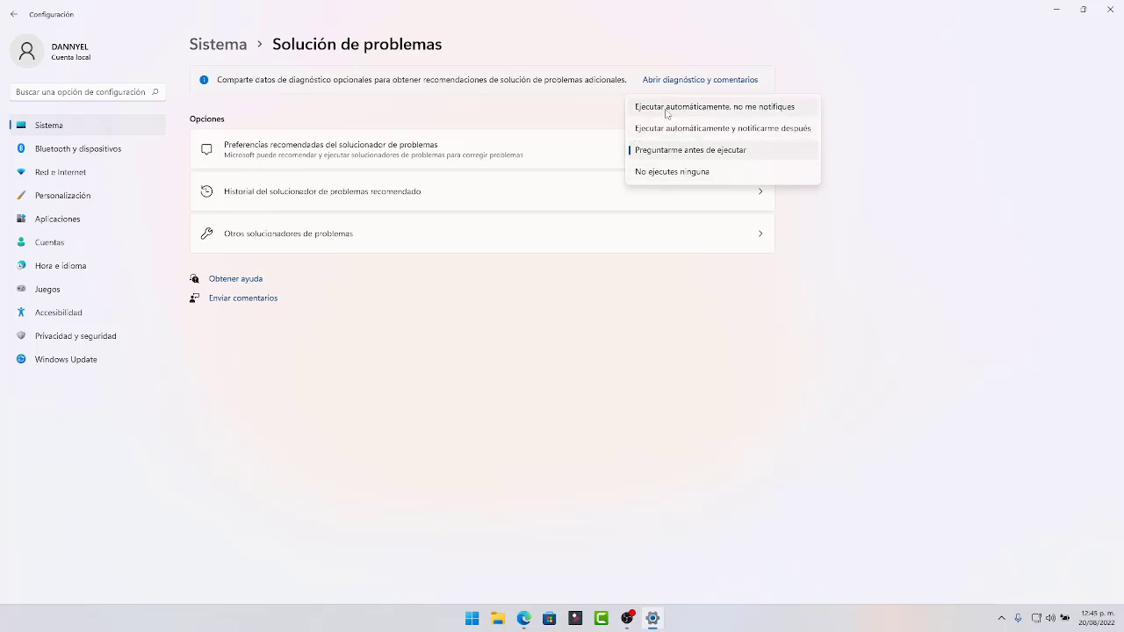
click(841, 117)
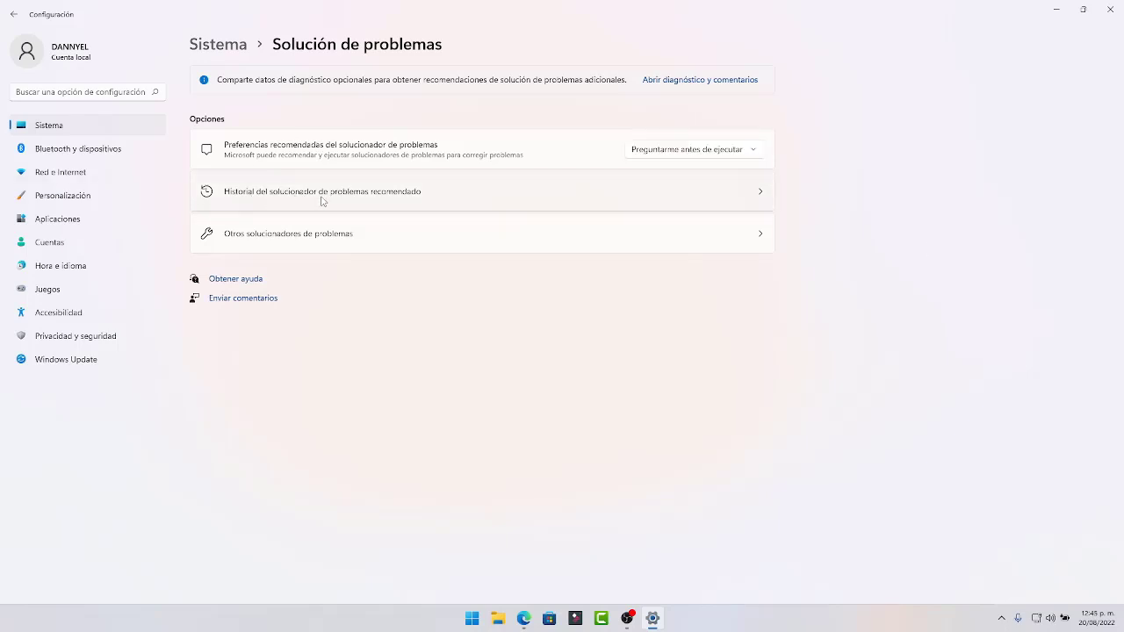
click(729, 203)
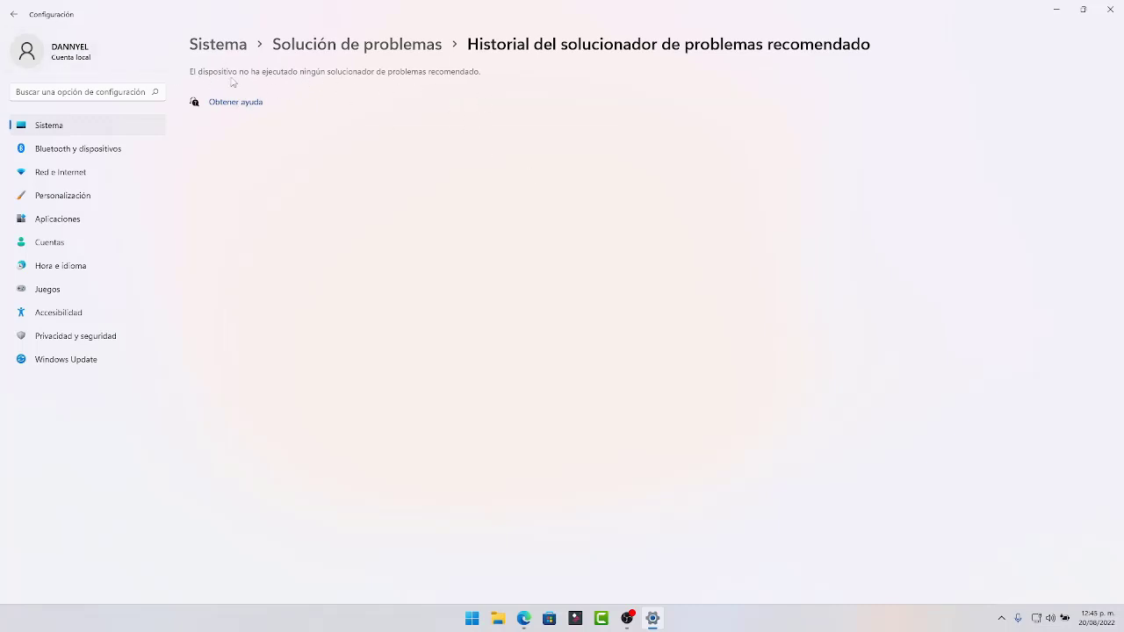
click(334, 46)
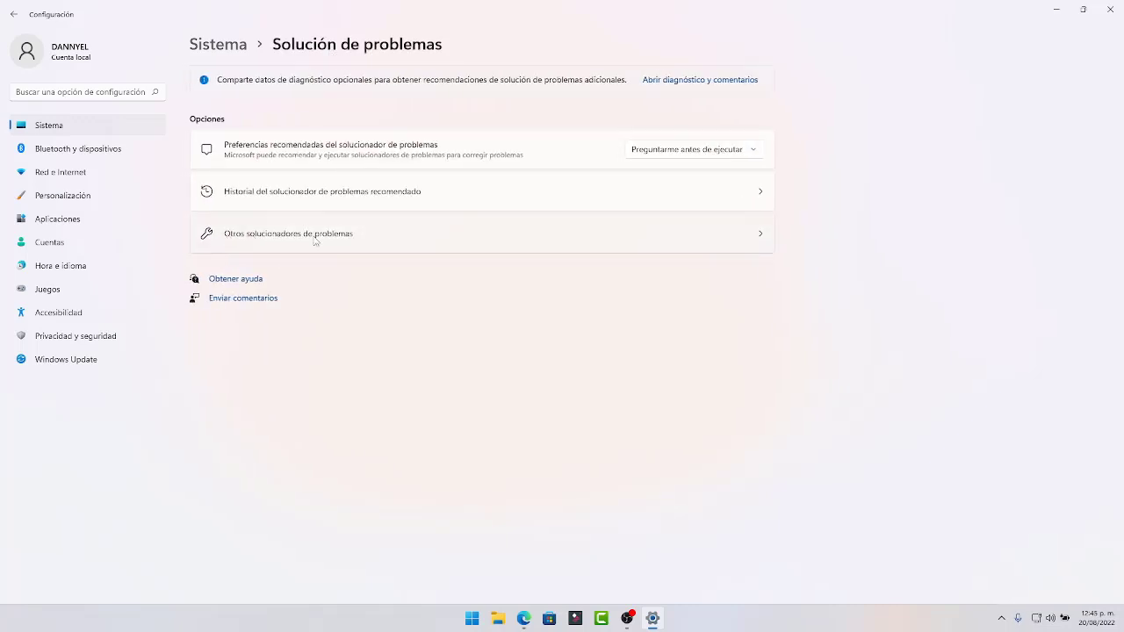
Look over the full list of troubleshooters on the Otros solucionadores de problemas page
click(769, 238)
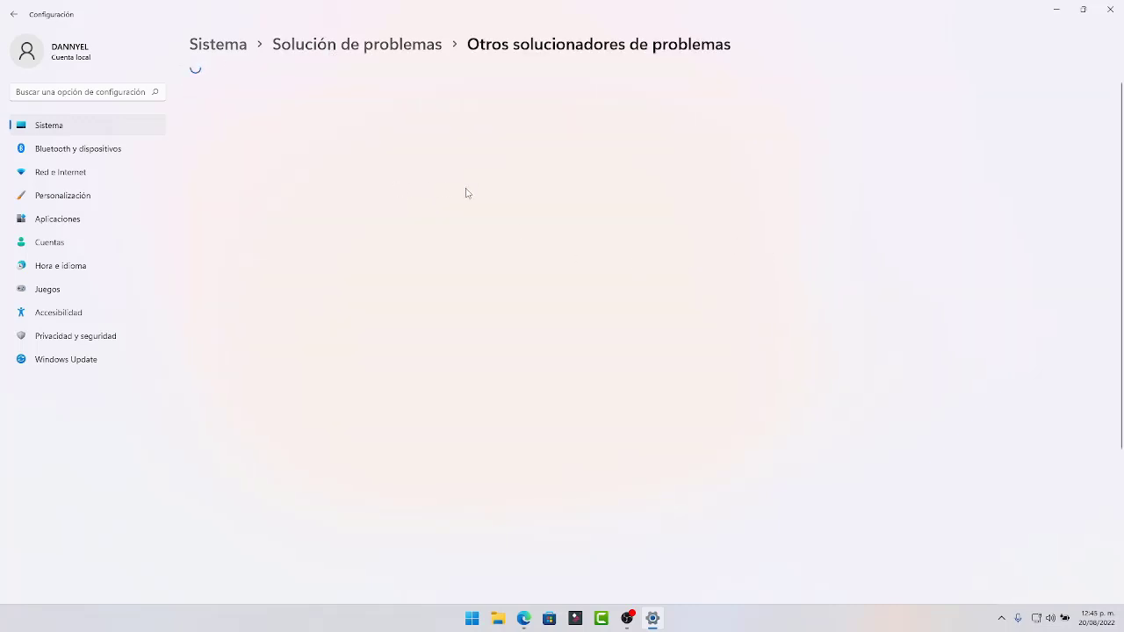
scroll(422, 246, down, 2)
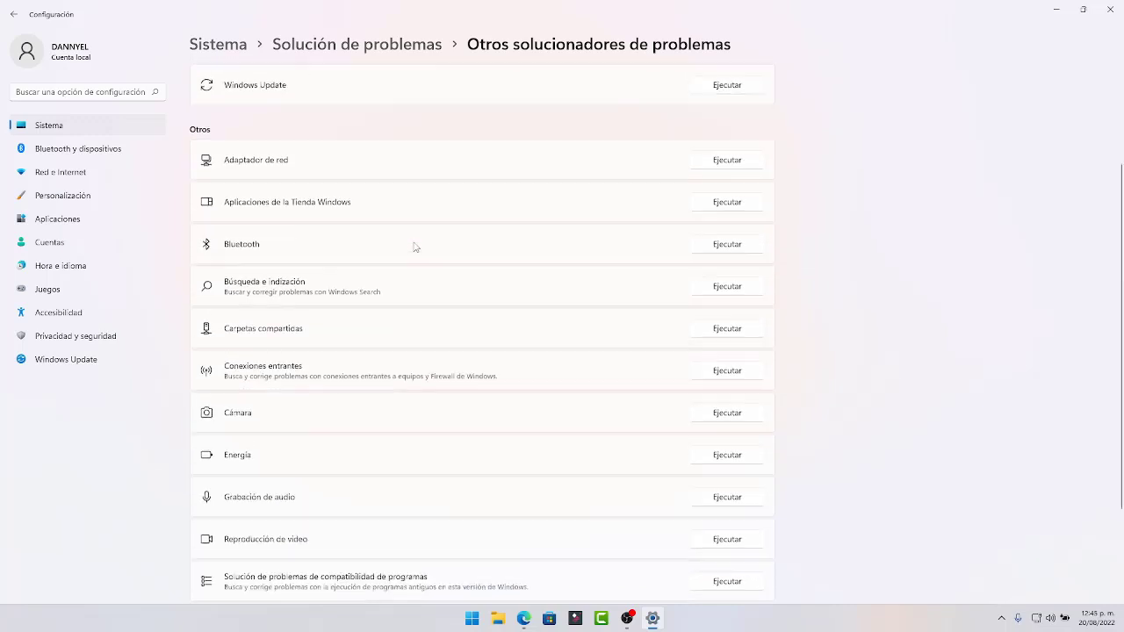
scroll(421, 259, down, 2)
scroll(465, 302, up, 4)
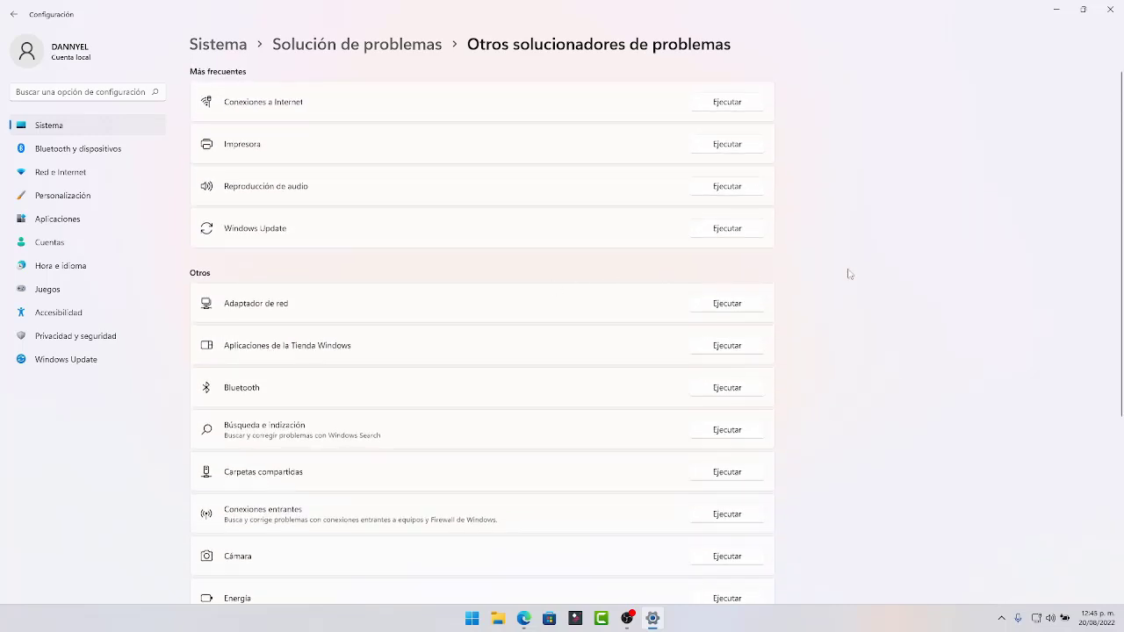
Start the Windows Update troubleshooter, cancel it during detection, and look over the remaining troubleshooters
click(760, 235)
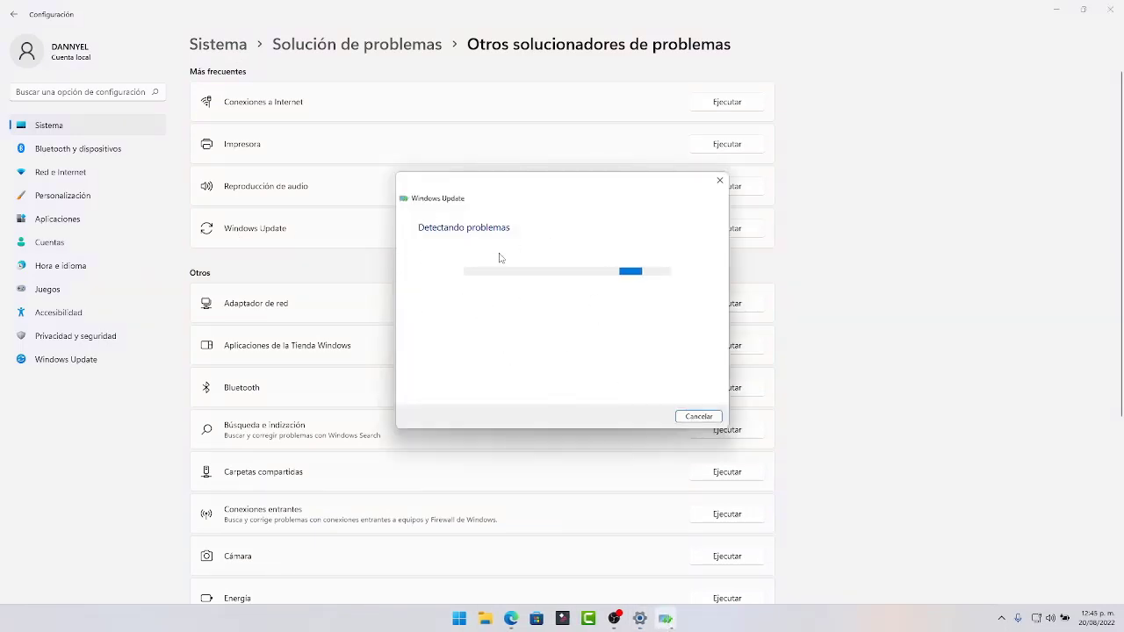
click(681, 415)
scroll(432, 244, down, 4)
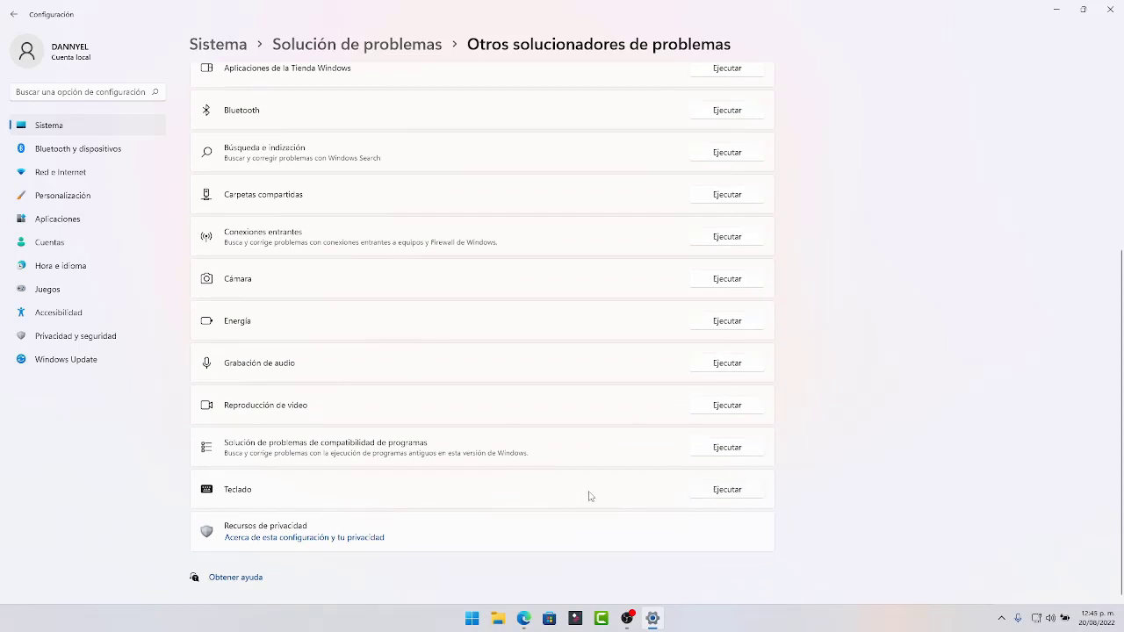
scroll(580, 492, up, 5)
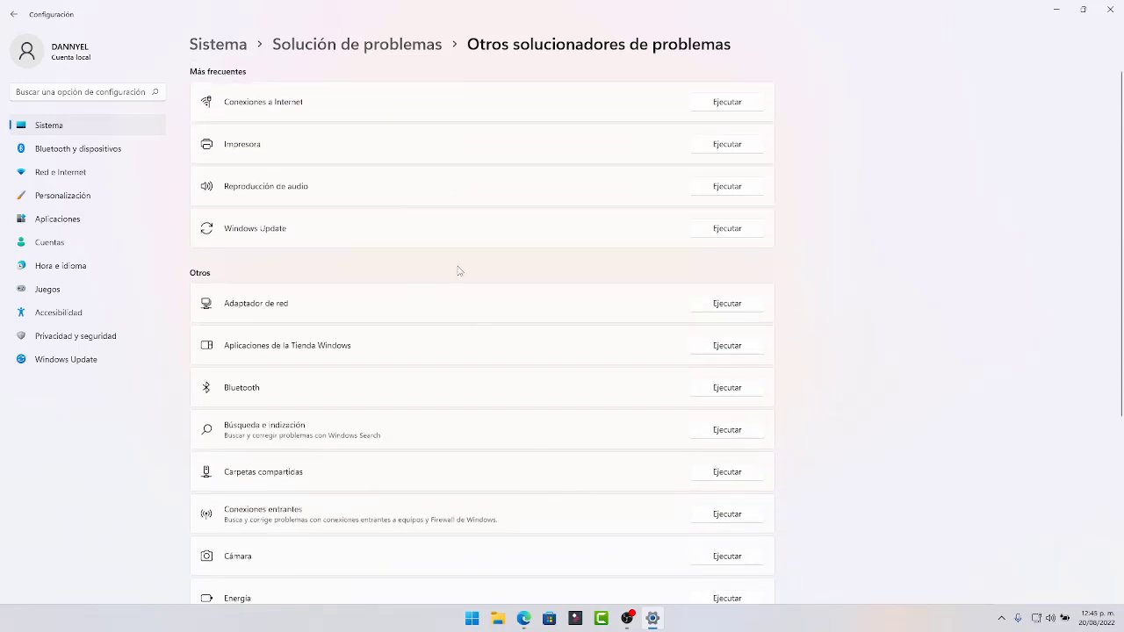
Go back to Sistema, open the Recuperación page and follow its option to fix problems without resetting the PC
click(368, 46)
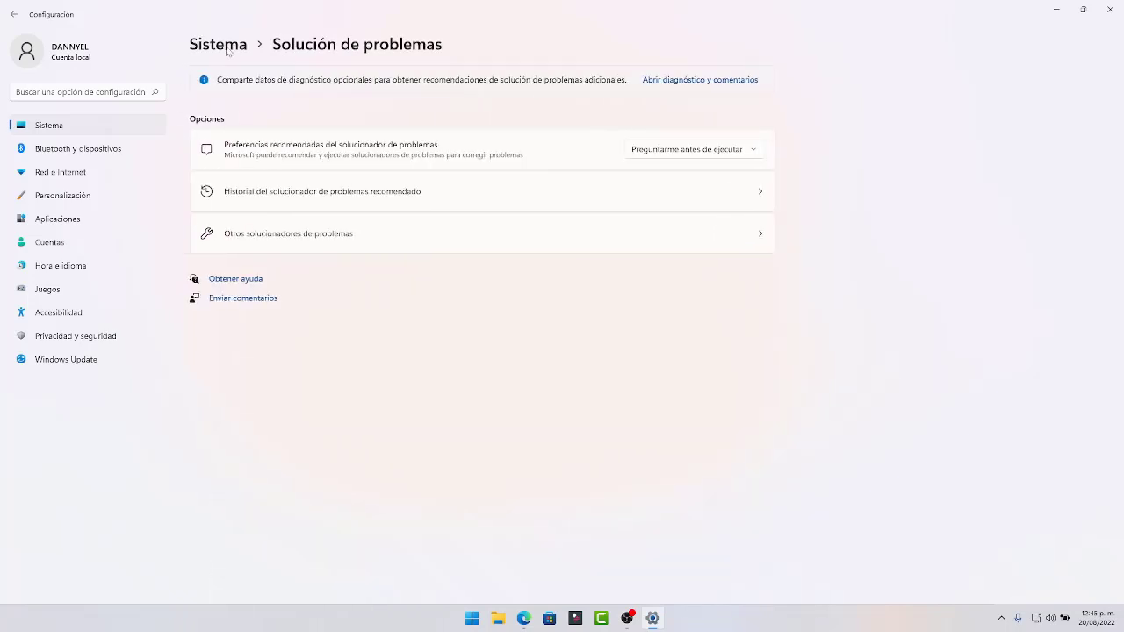
click(227, 46)
scroll(428, 239, down, 3)
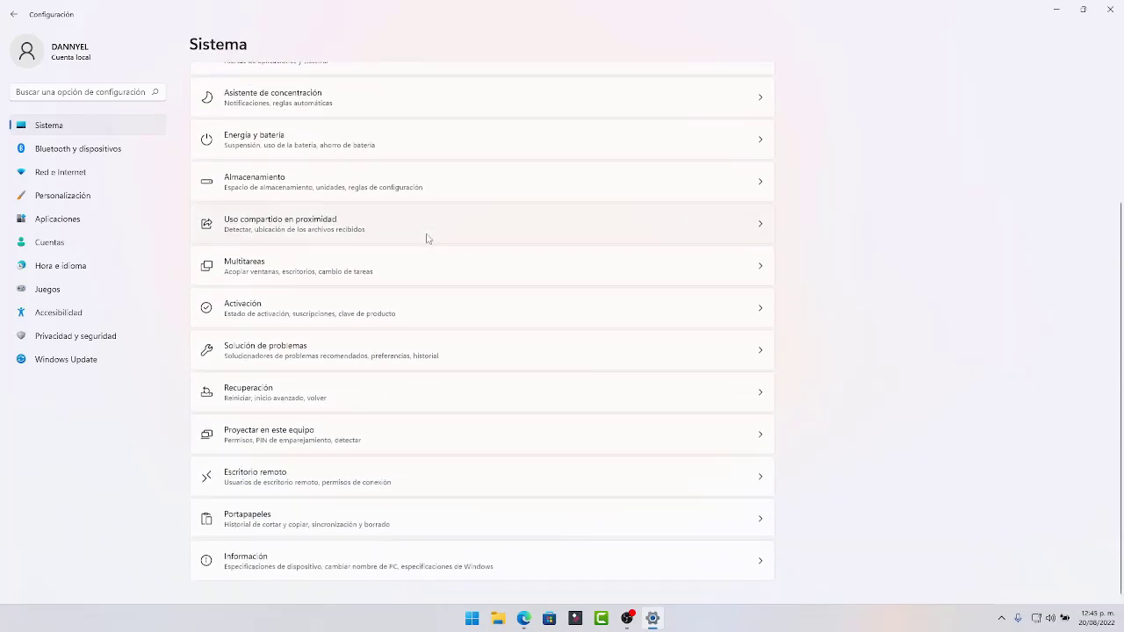
click(292, 387)
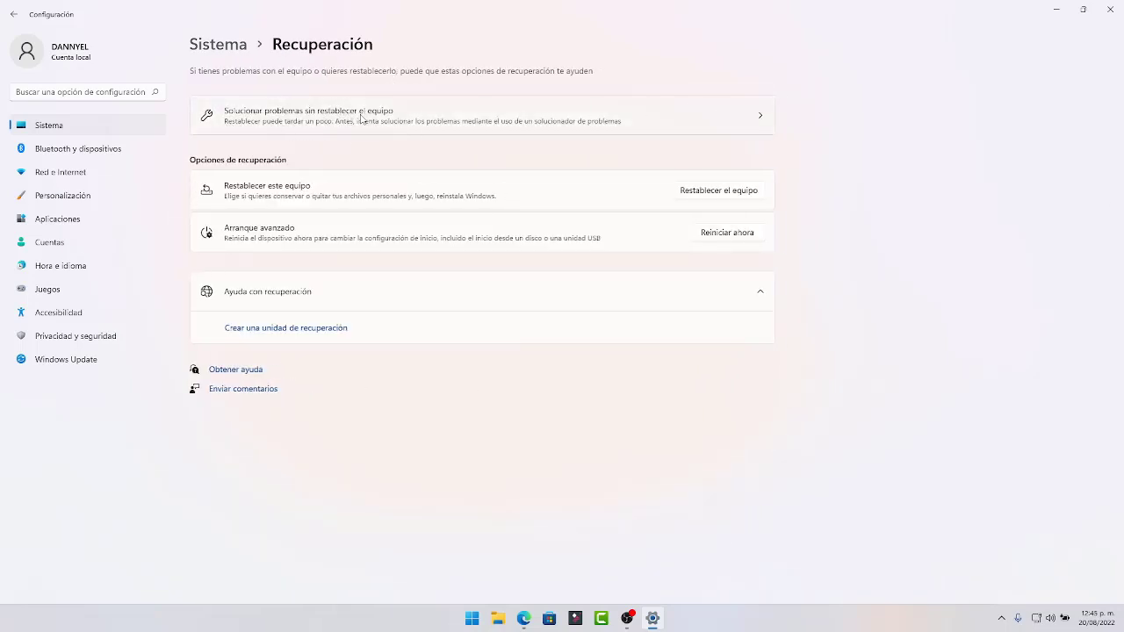
click(756, 125)
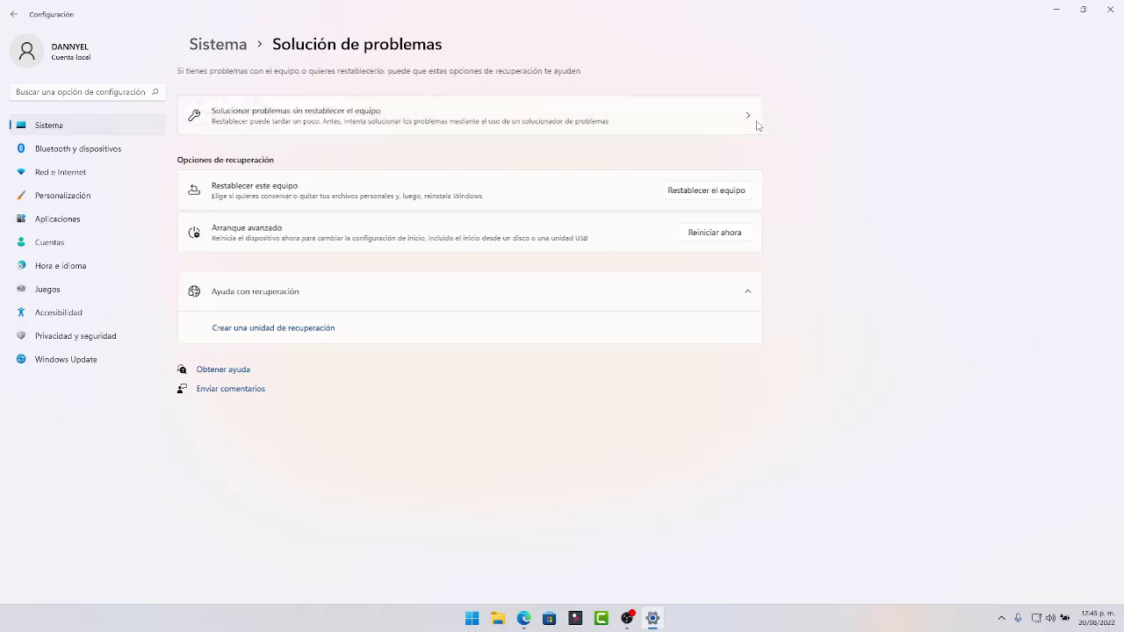
Return to Sistema and reopen Recuperación to view the PC reset, advanced startup and recovery help options
click(218, 44)
scroll(362, 265, down, 3)
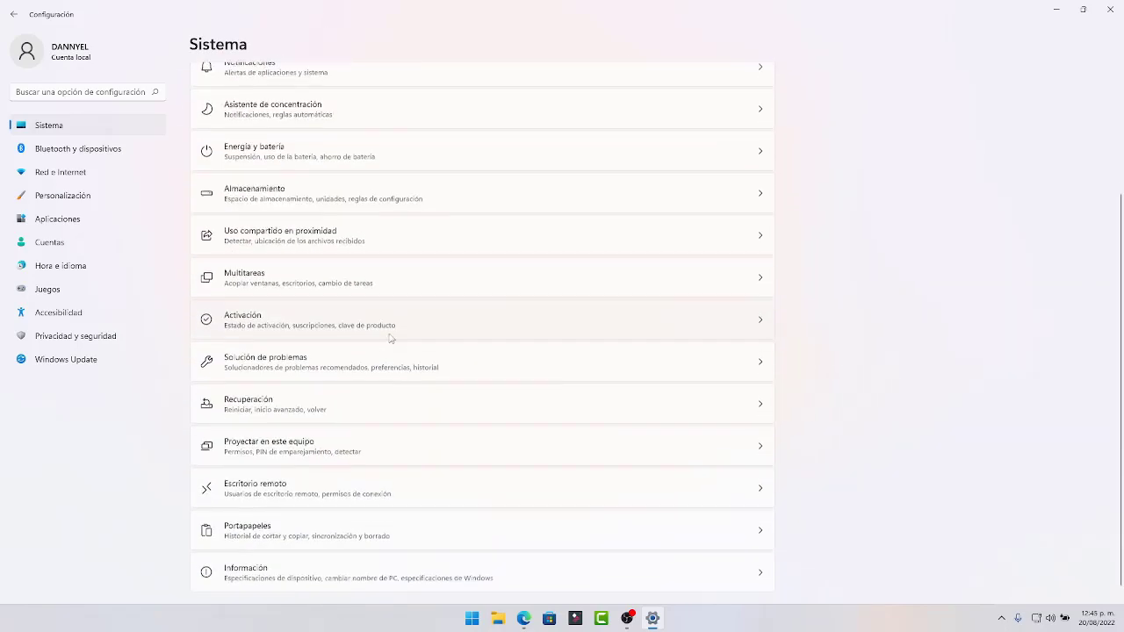
click(313, 401)
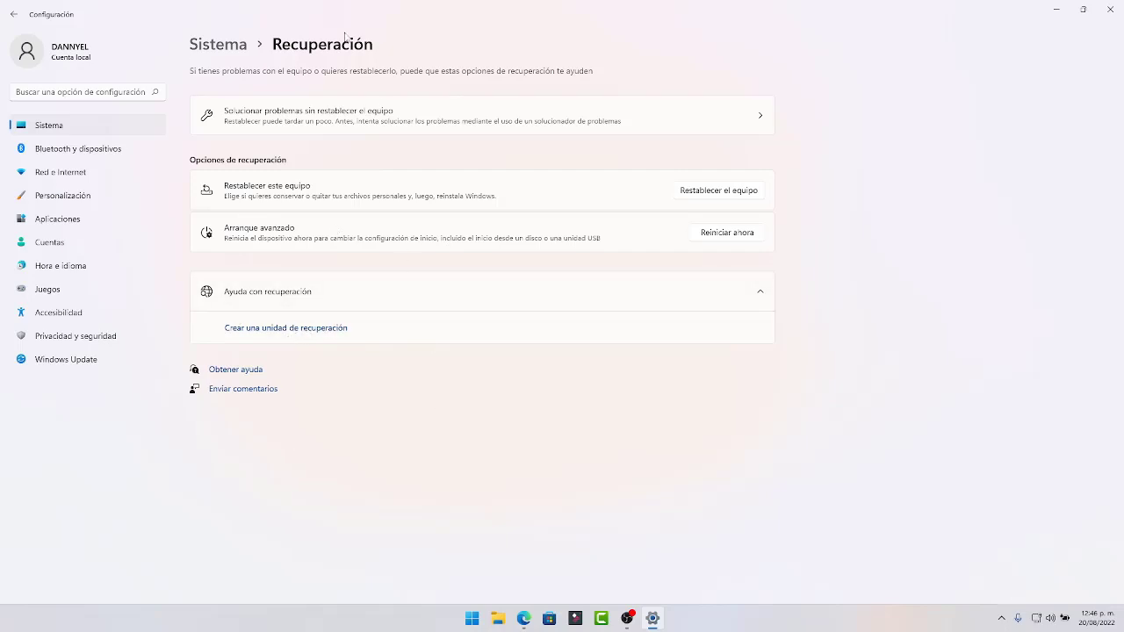
Return to Sistema and view the Proyectar en este equipo page
click(249, 45)
scroll(479, 278, down, 3)
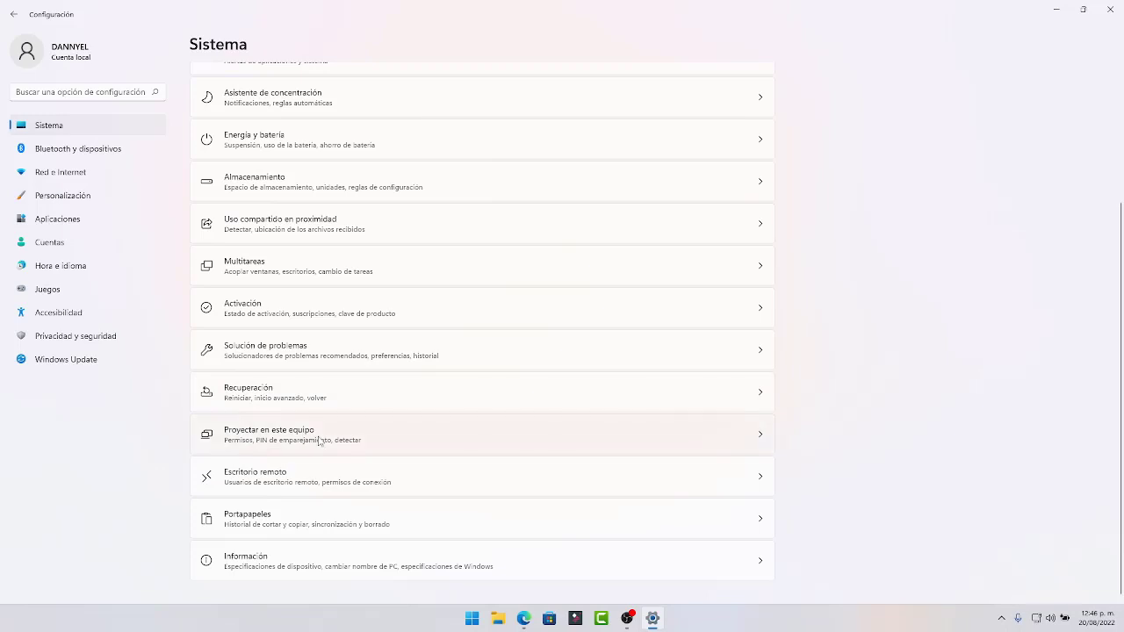
click(318, 440)
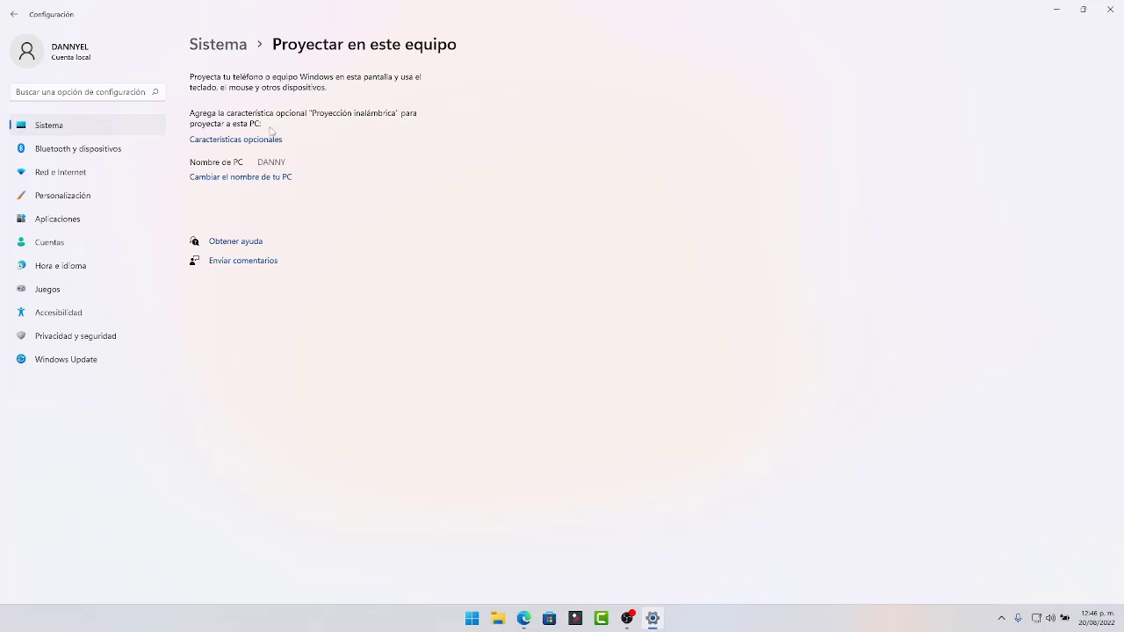
View the installed optional features, expand the details of Asistencia rápida de Microsoft, and return to the projection page
click(234, 140)
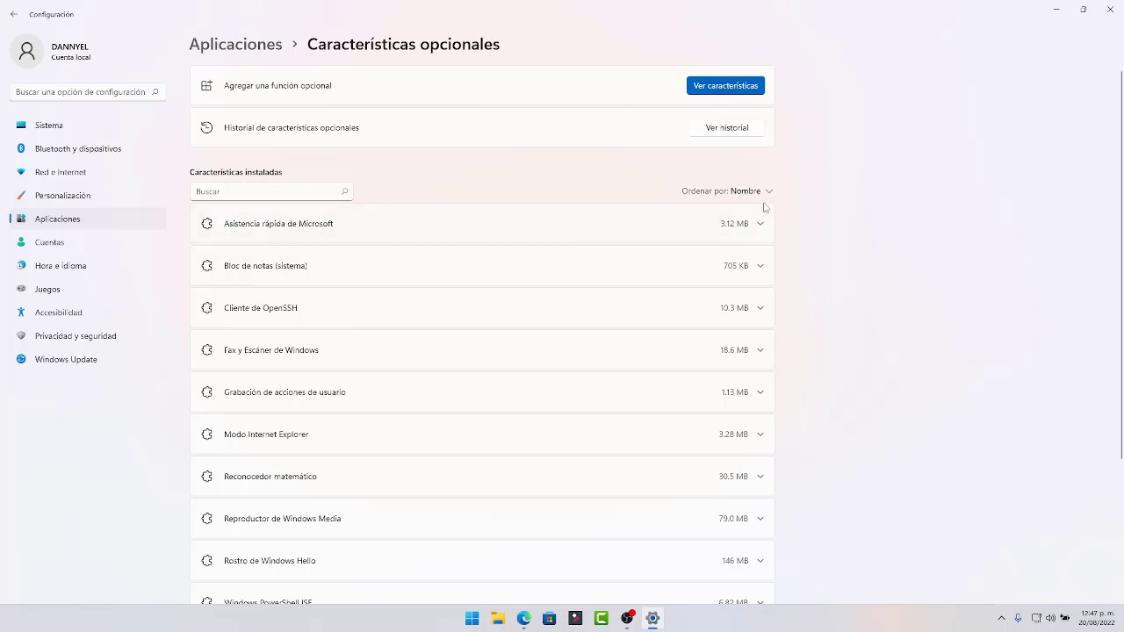
scroll(491, 225, down, 3)
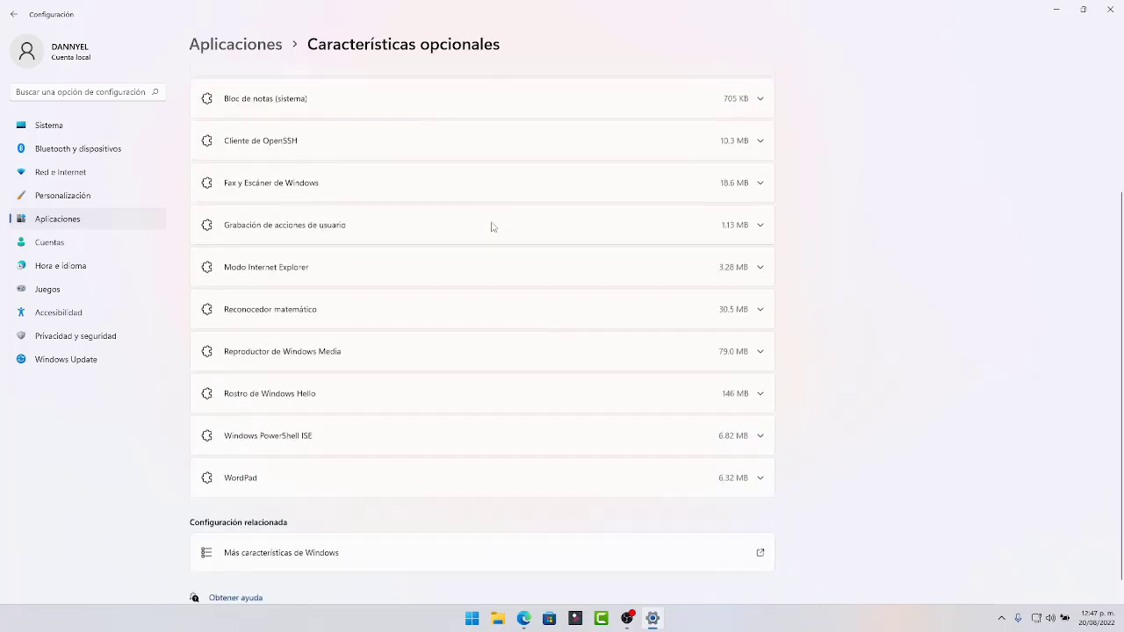
scroll(547, 258, up, 3)
click(734, 227)
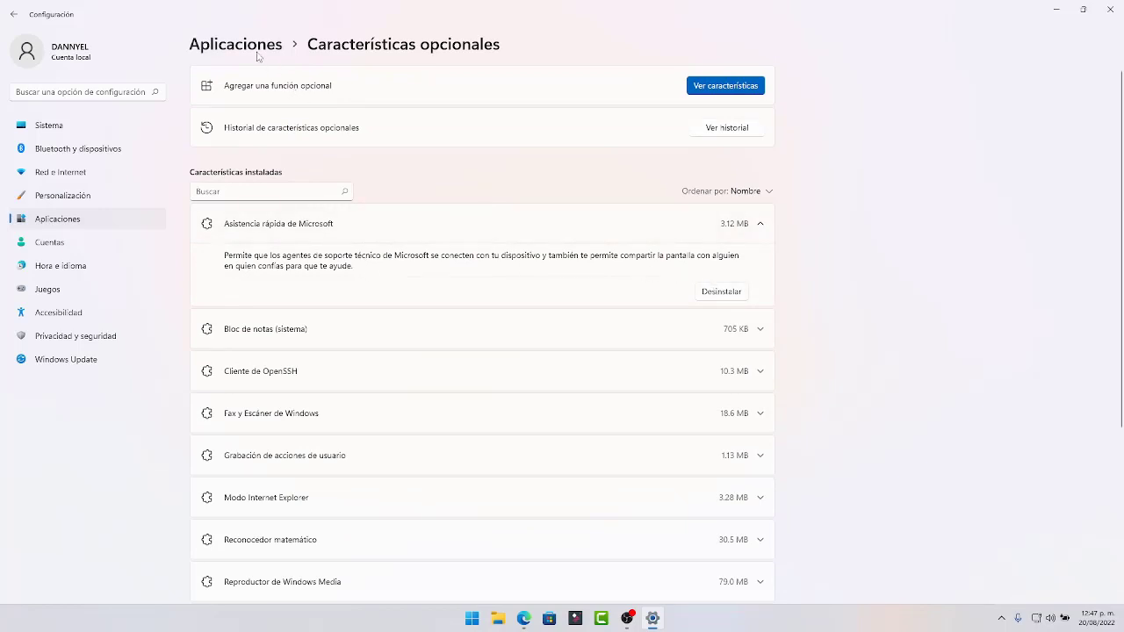
key(alt+Left)
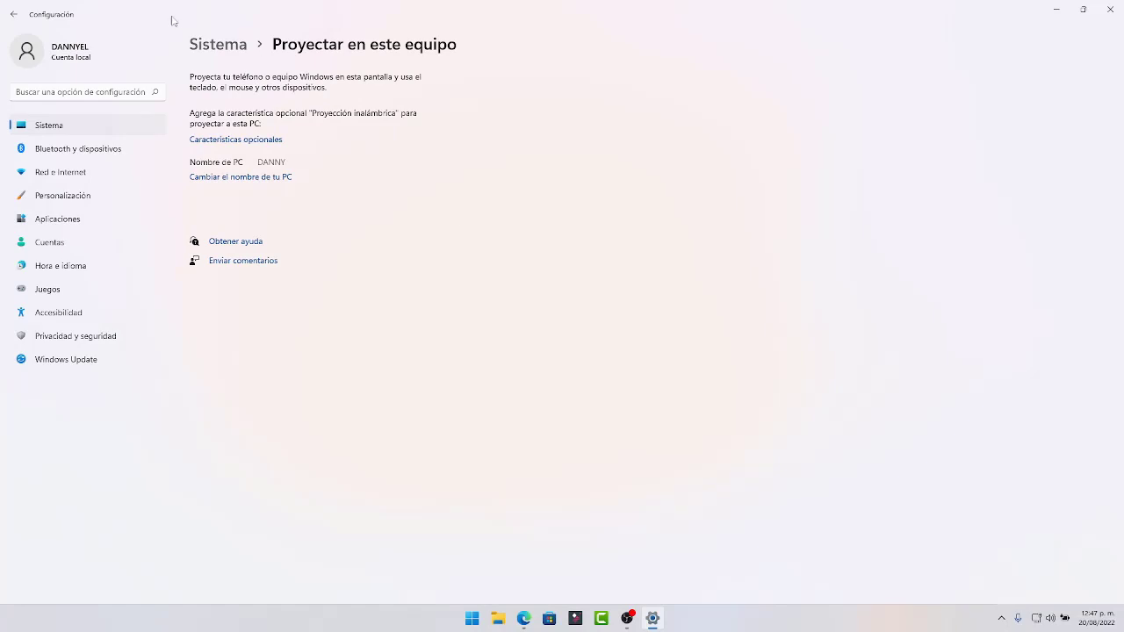
Return to Sistema and view the Escritorio remoto page
click(227, 63)
scroll(519, 251, down, 3)
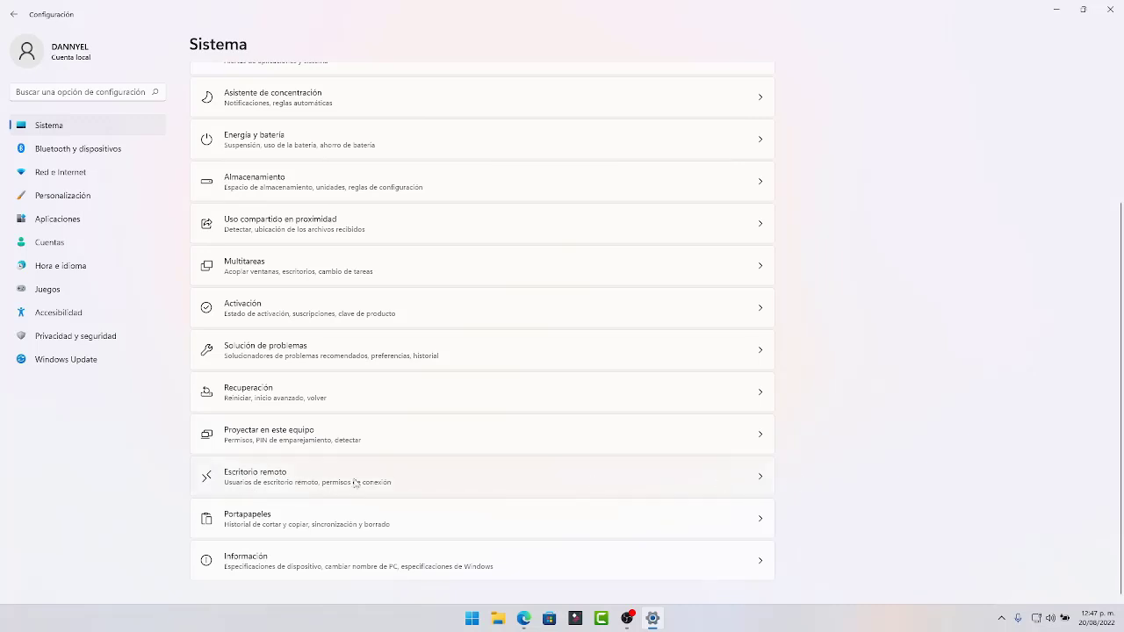
click(436, 484)
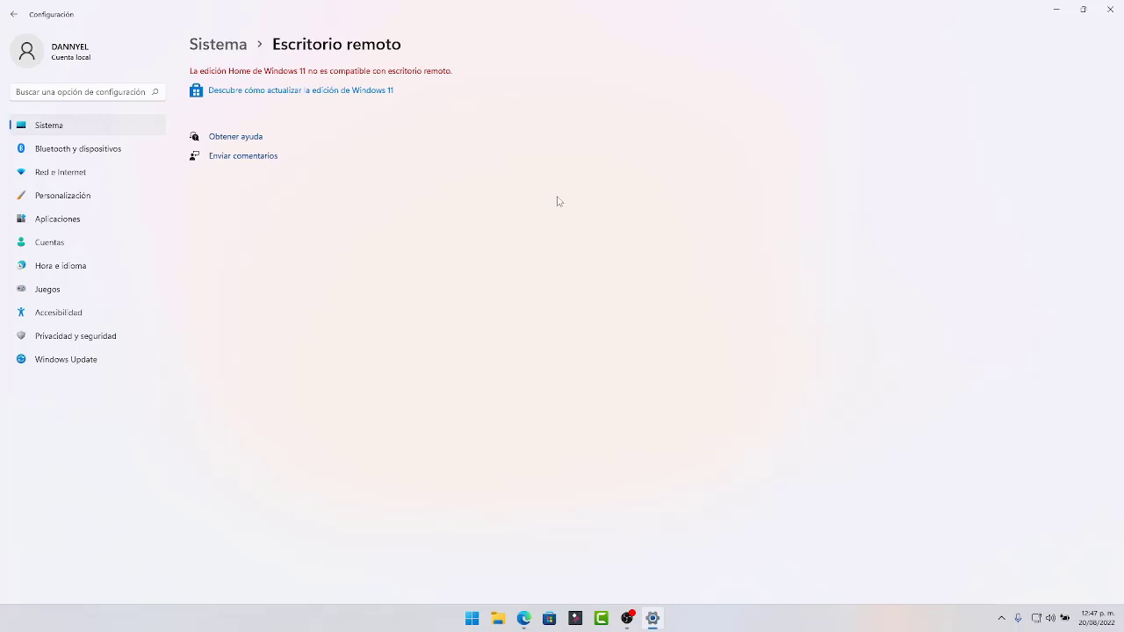
View the Portapapeles page from Sistema, and open the Información page with the device and Windows specifications
click(217, 44)
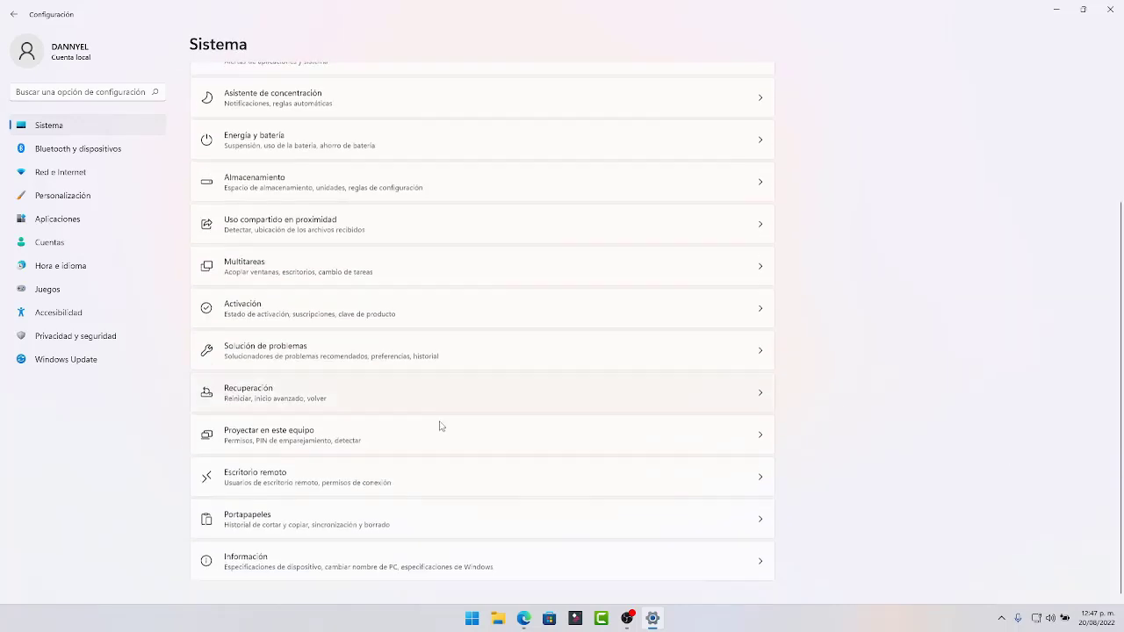
click(282, 523)
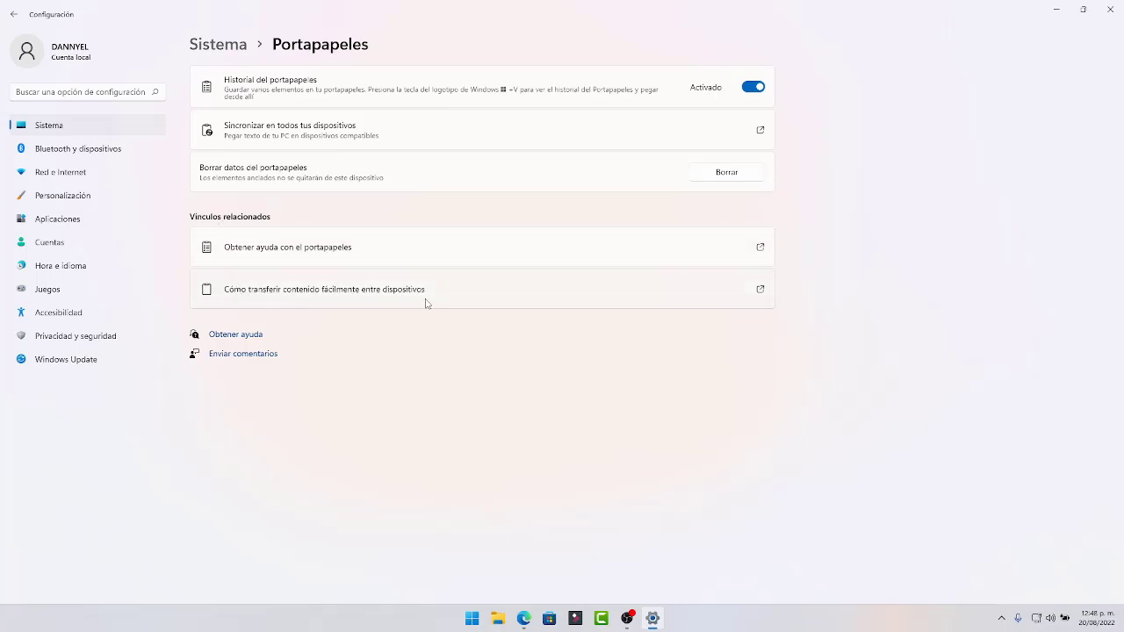
click(208, 46)
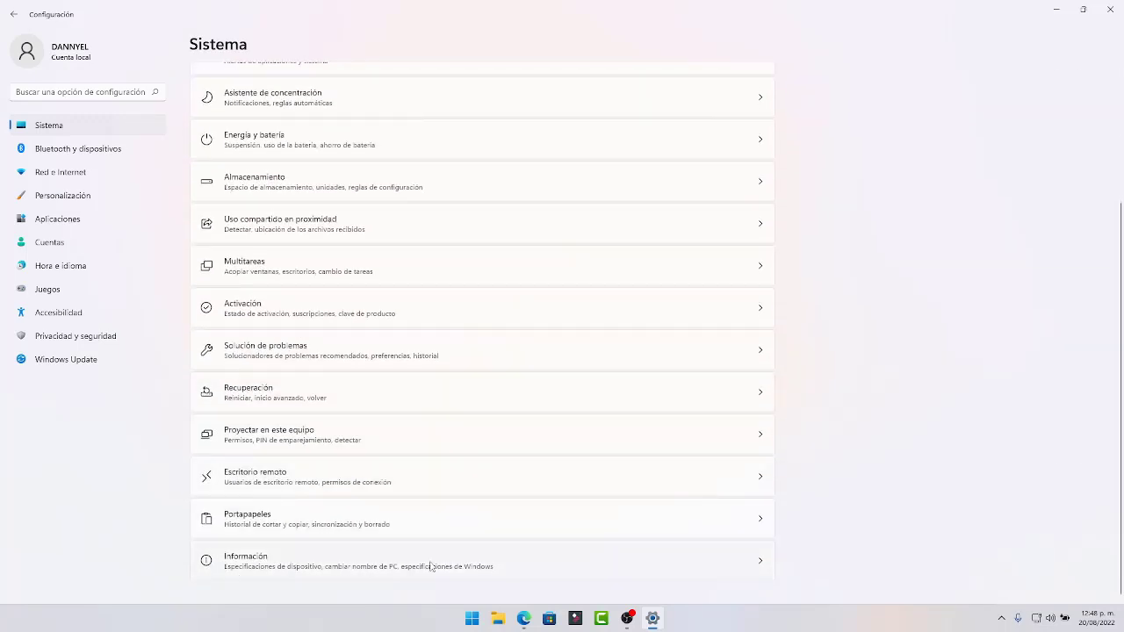
click(430, 566)
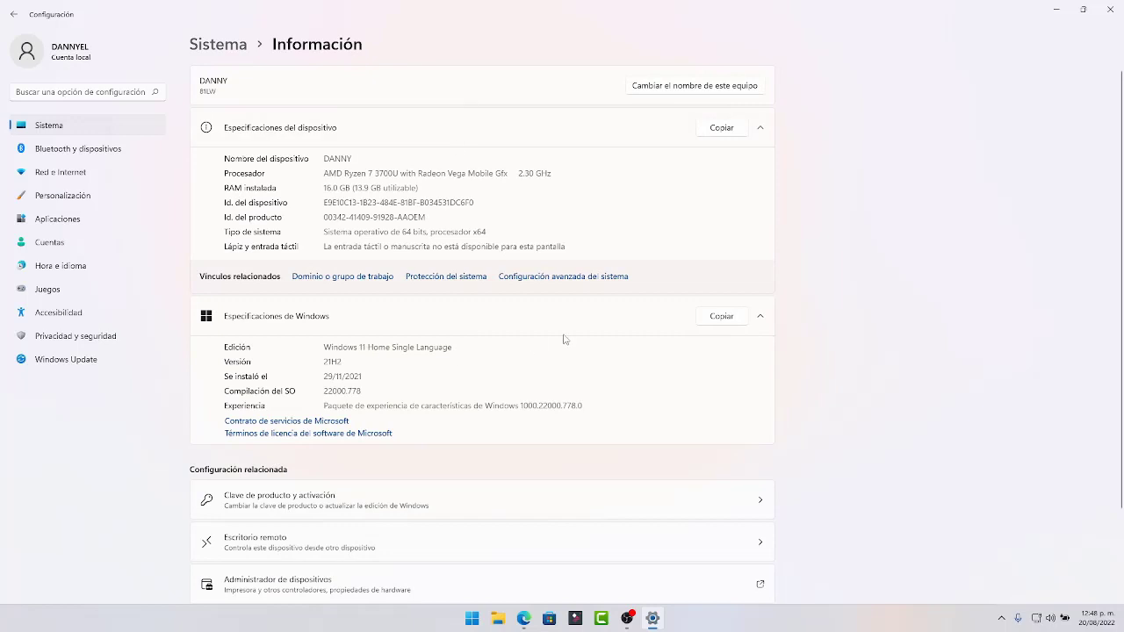